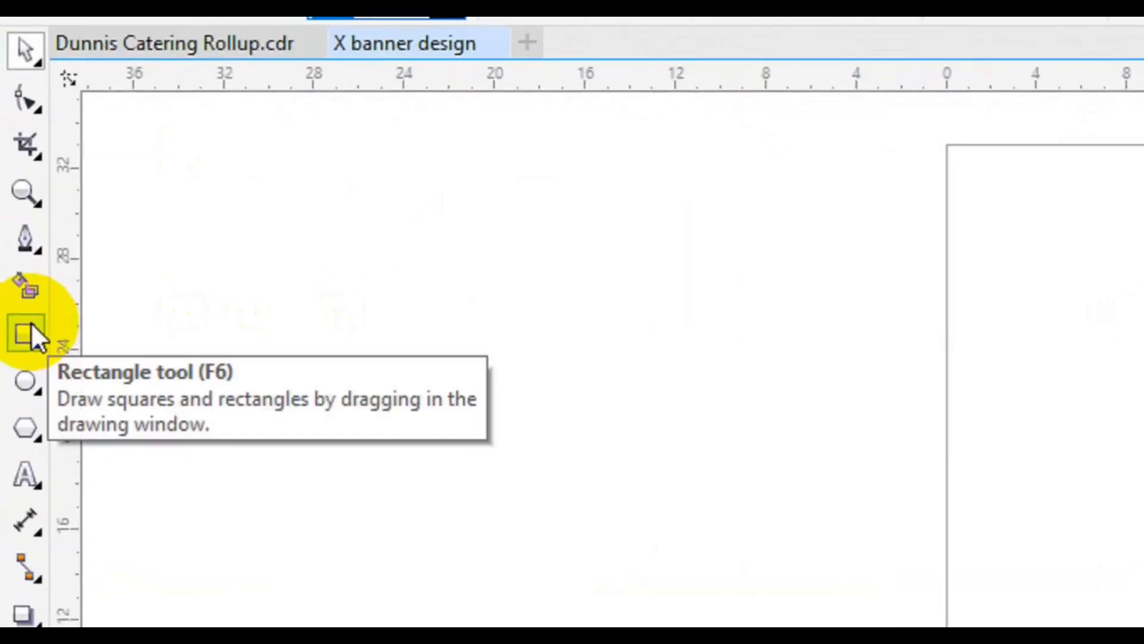
- Create a page-sized rectangle and resize it vertically into a full-width band about 12.8 in tall in the page's upper half
{"action": "double_click", "coordinate": [14, 282]}
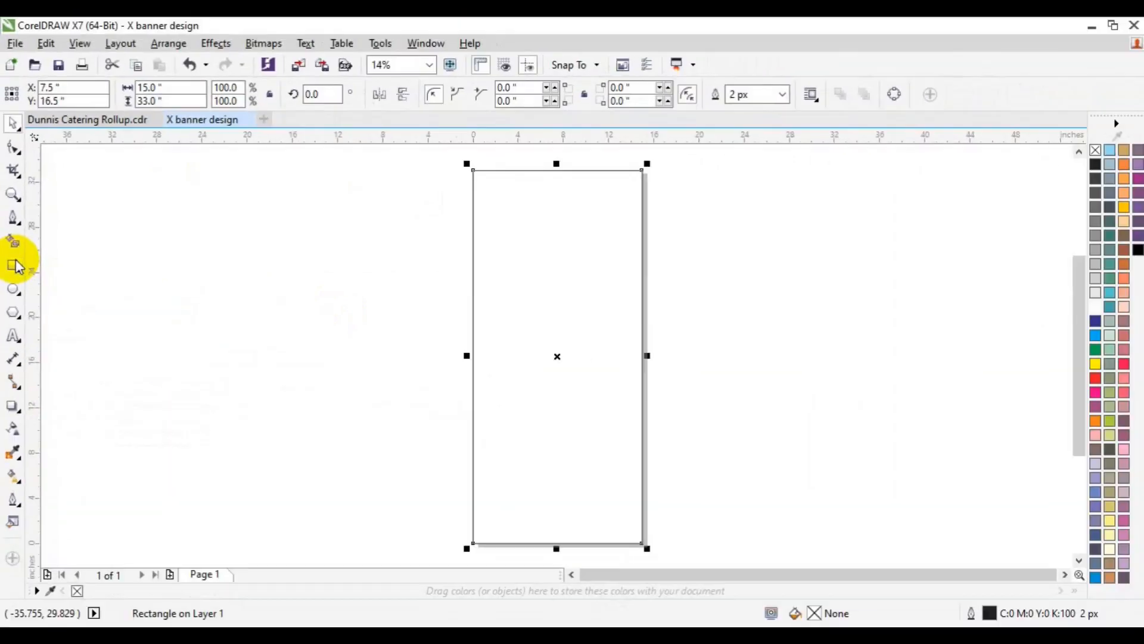
{"action": "left_click_drag", "start_coordinate": [557, 547], "coordinate": [553, 314]}
{"action": "left_click_drag", "start_coordinate": [554, 250], "coordinate": [557, 288]}
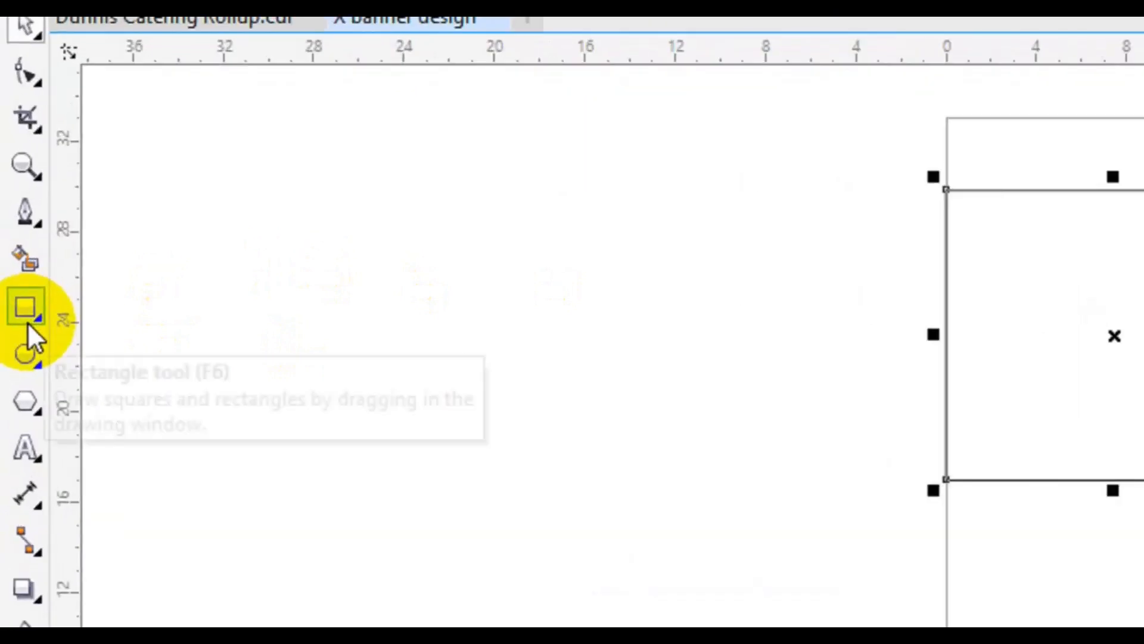
- Create another page-sized rectangle and shrink it to a column about 7.24 in wide and 27 in tall at the page's lower right
{"action": "double_click", "coordinate": [13, 266]}
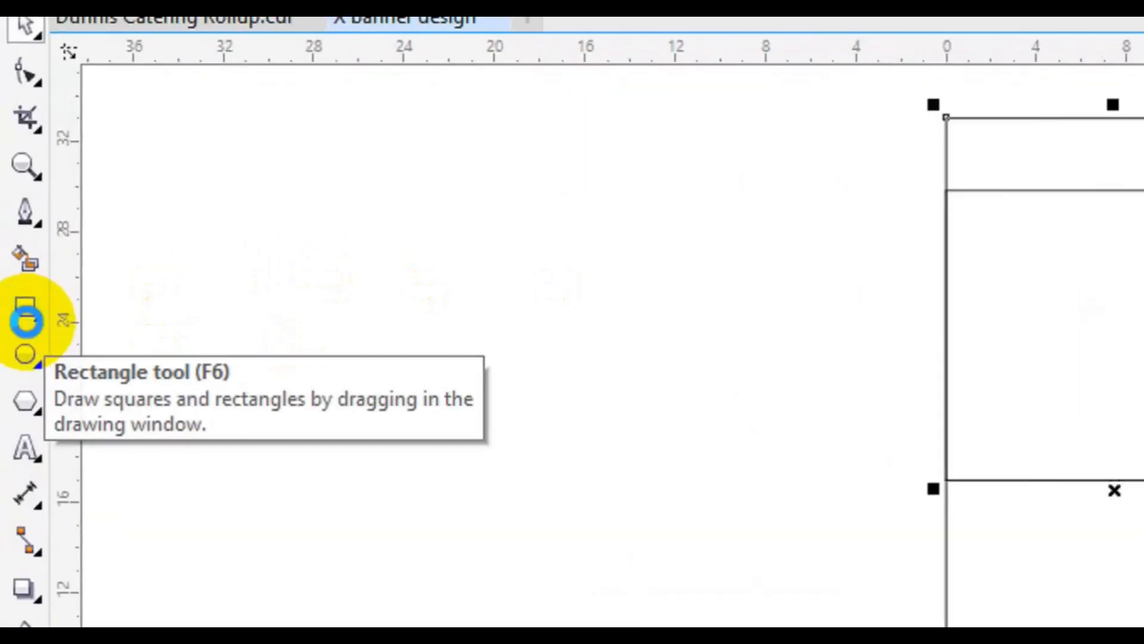
{"action": "left_click_drag", "start_coordinate": [594, 159], "coordinate": [562, 236]}
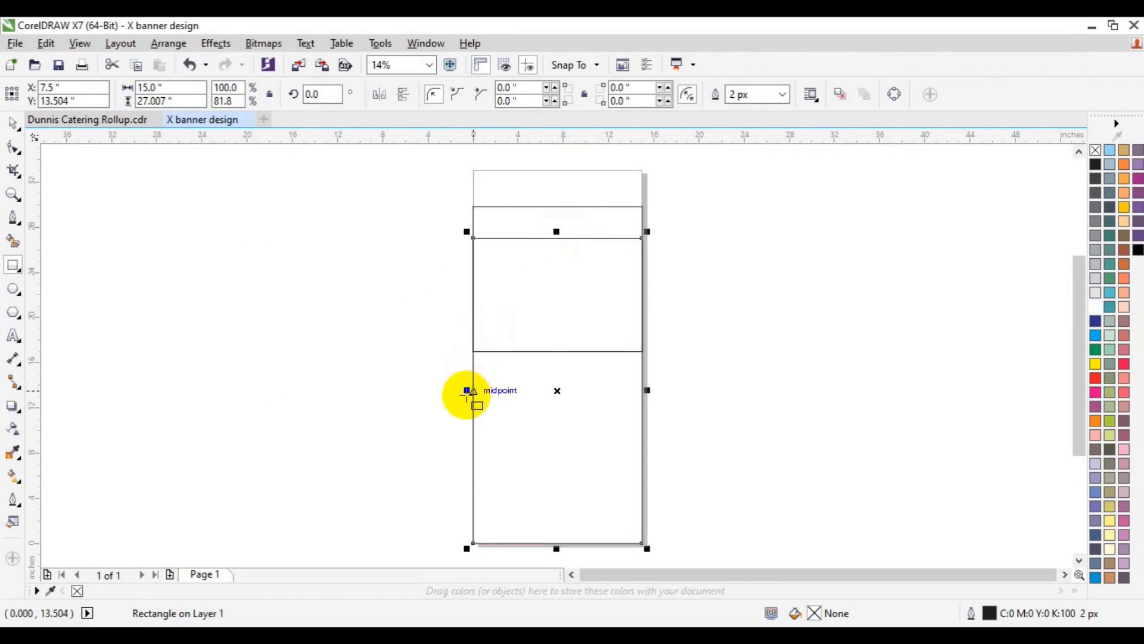
{"action": "left_click_drag", "start_coordinate": [467, 391], "coordinate": [554, 387]}
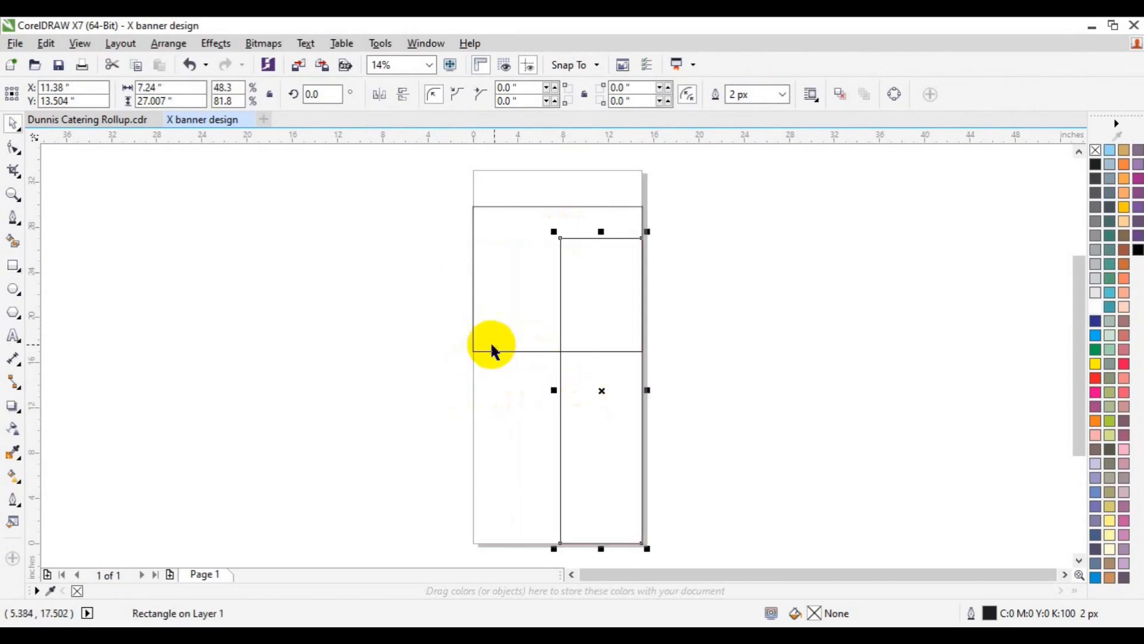
{"action": "left_click", "coordinate": [303, 323]}
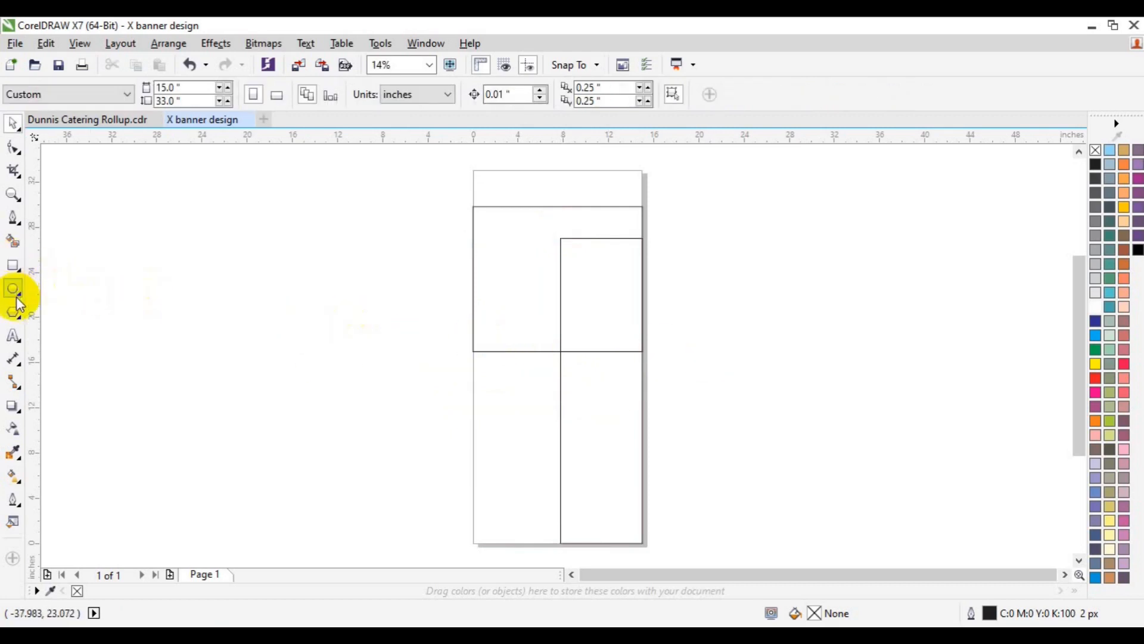
- Draw a thin horizontal bar about 7.05 by 0.15 in left of the page and copy it downward into four evenly spaced bars
{"action": "left_click", "coordinate": [10, 266]}
{"action": "left_click_drag", "start_coordinate": [196, 338], "coordinate": [276, 335]}
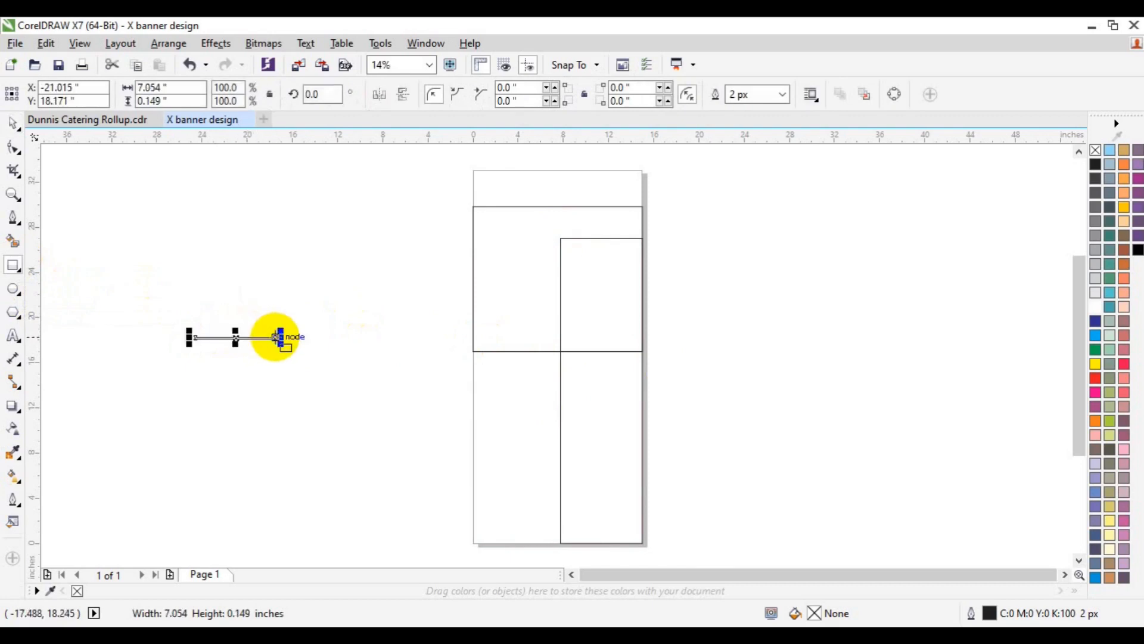
{"action": "left_click_drag", "start_coordinate": [236, 339], "coordinate": [235, 369]}
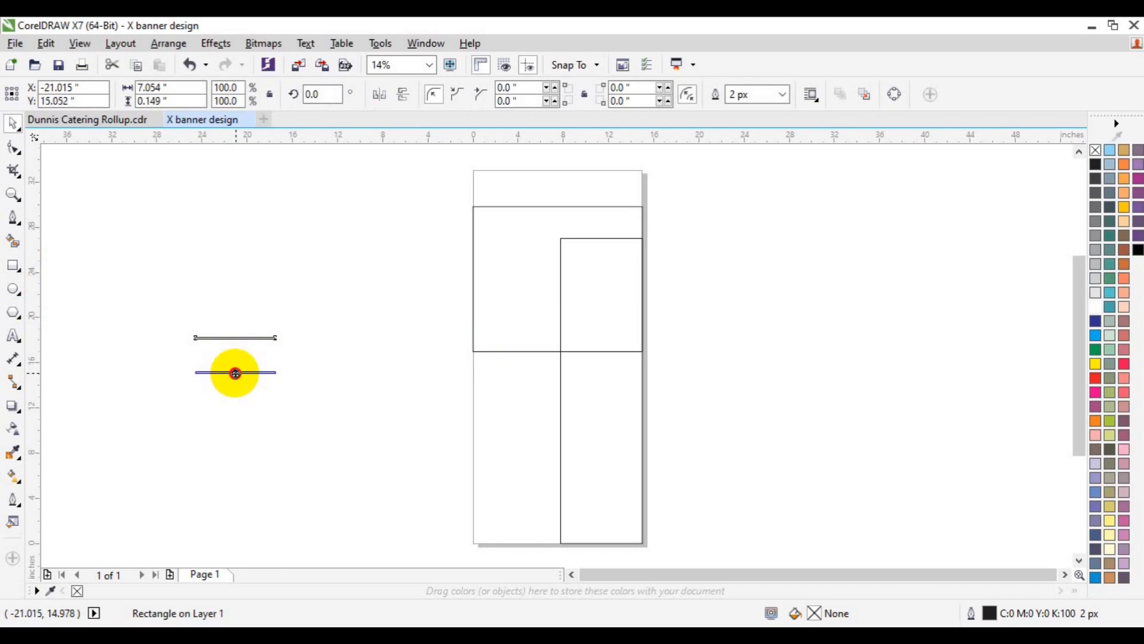
{"action": "left_click_drag", "start_coordinate": [236, 373], "coordinate": [236, 369]}
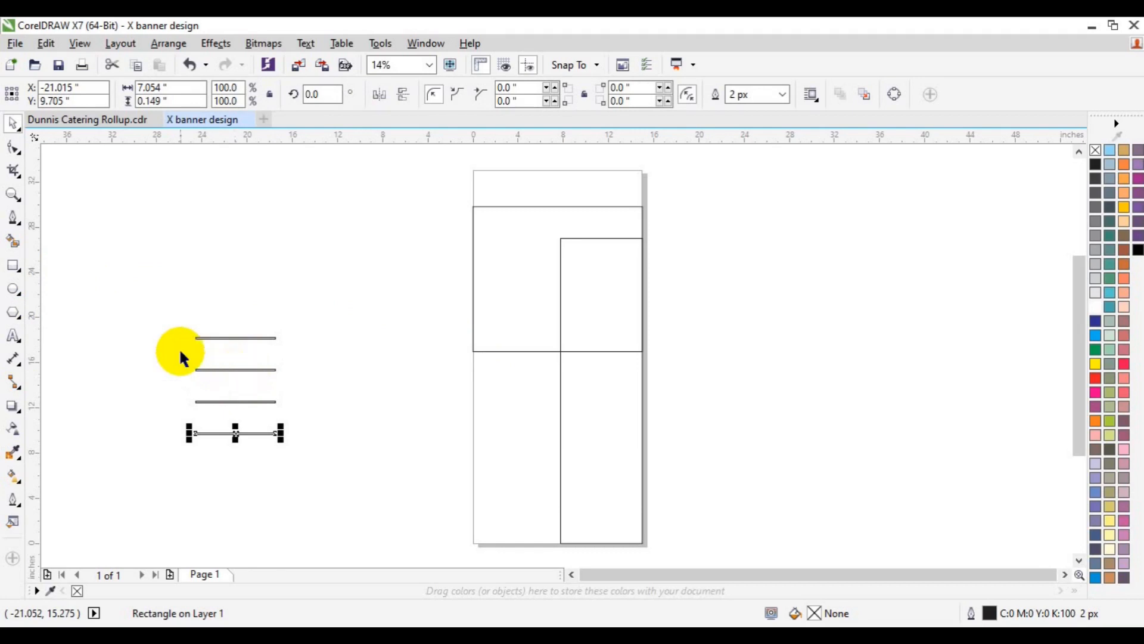
- Move the four thin horizontal bars together to the blank area right of the page
{"action": "left_click_drag", "start_coordinate": [158, 310], "coordinate": [331, 465]}
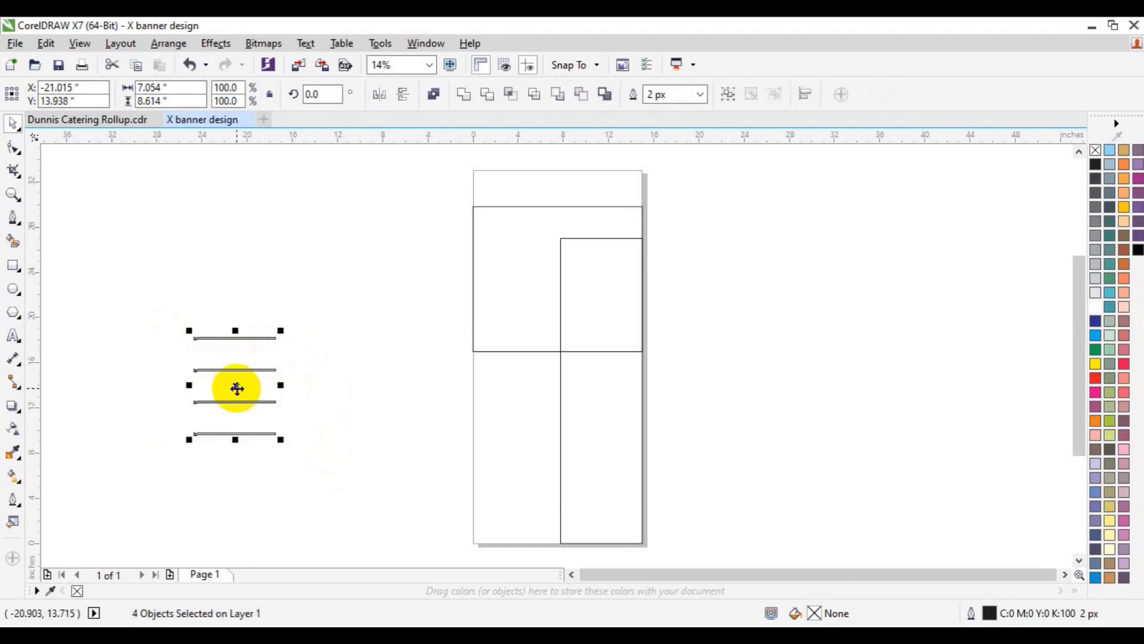
{"action": "left_click_drag", "start_coordinate": [236, 386], "coordinate": [760, 348]}
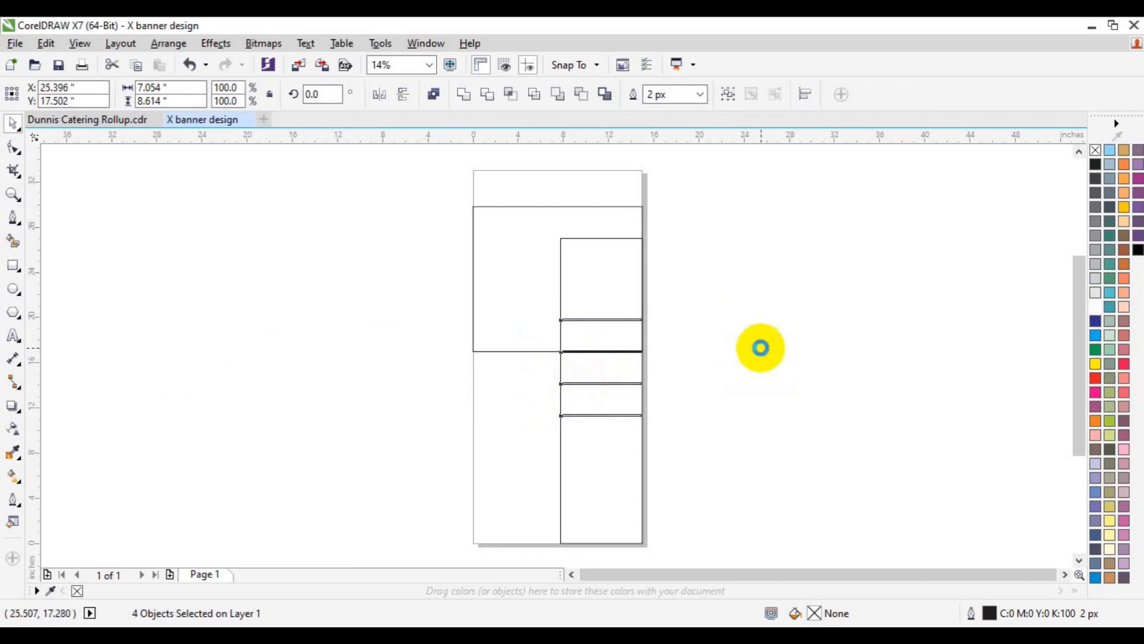
{"action": "left_click", "coordinate": [728, 93]}
{"action": "left_click", "coordinate": [807, 250]}
{"action": "left_click", "coordinate": [773, 300]}
{"action": "left_click", "coordinate": [528, 94]}
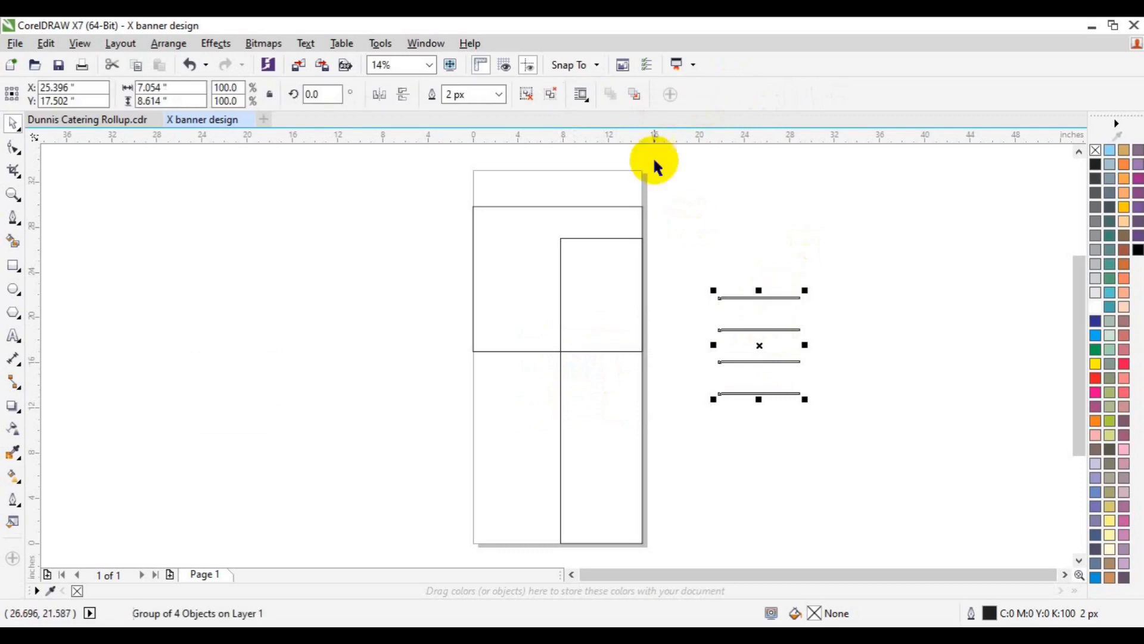
- Duplicate the uppermost thin bar and set the copy's rotation angle to 90 degrees
{"action": "left_click", "coordinate": [747, 298]}
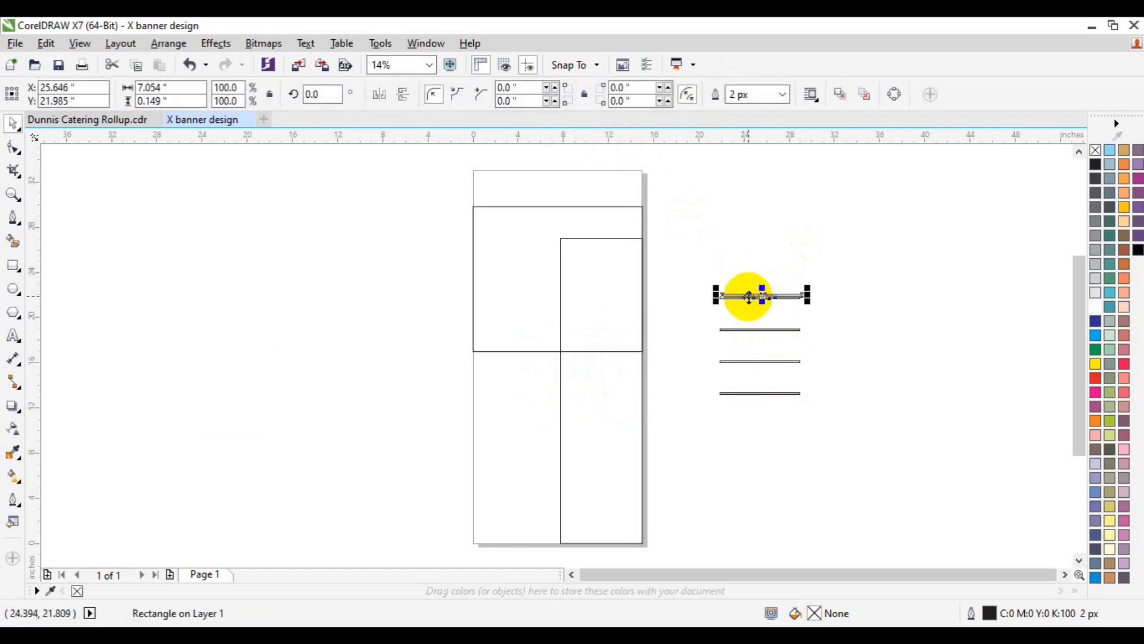
{"action": "left_click", "coordinate": [311, 94]}
{"action": "type", "text": "45"}
{"action": "key", "text": "Return"}
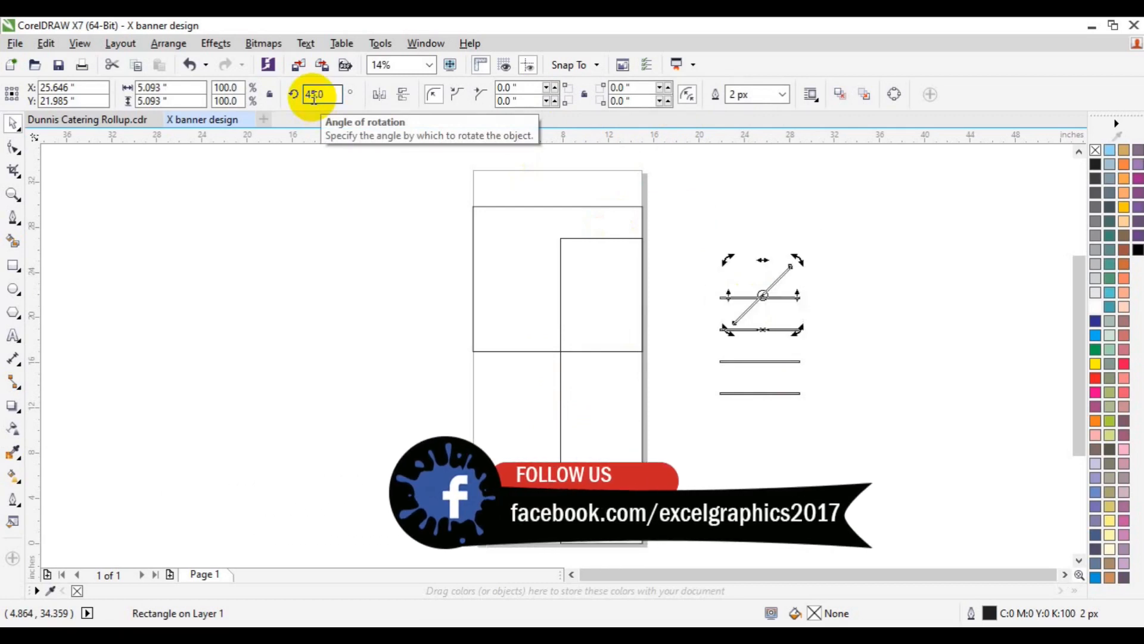
{"action": "type", "text": "90"}
{"action": "key", "text": "Return"}
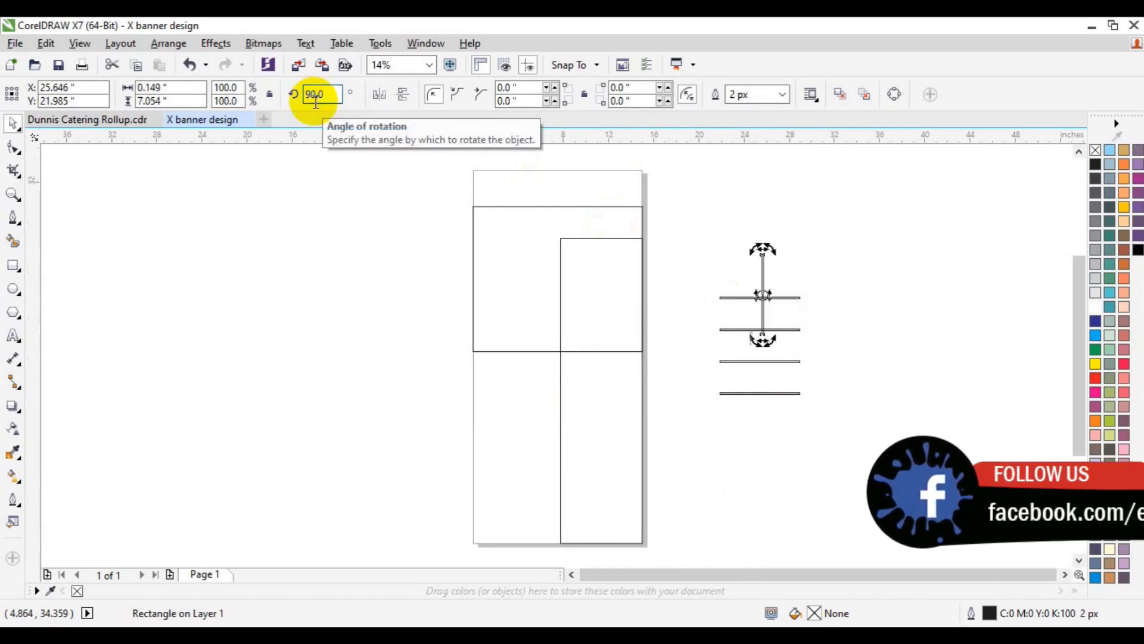
- Stretch the vertical bar downward past the lowest horizontal bar, to about 14.5 in tall
{"action": "left_click", "coordinate": [487, 444]}
{"action": "left_click", "coordinate": [764, 333]}
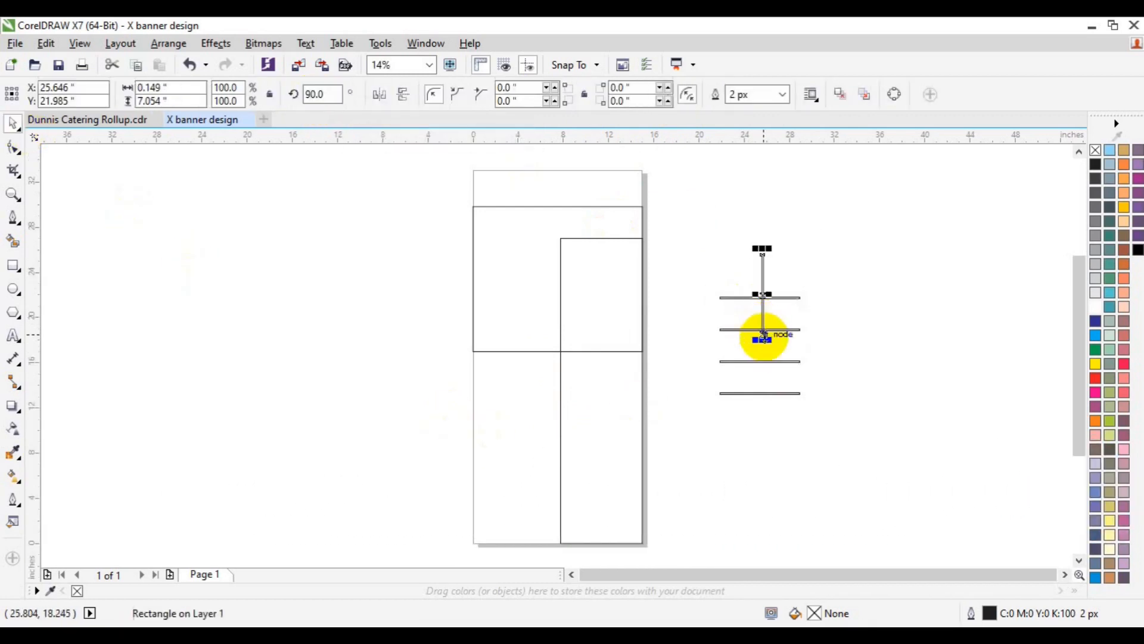
{"action": "left_click_drag", "start_coordinate": [763, 339], "coordinate": [765, 417]}
- Group the four horizontal bars and align them with the vertical bar on their centres
{"action": "left_click", "coordinate": [897, 286]}
{"action": "left_click_drag", "start_coordinate": [899, 274], "coordinate": [696, 411]}
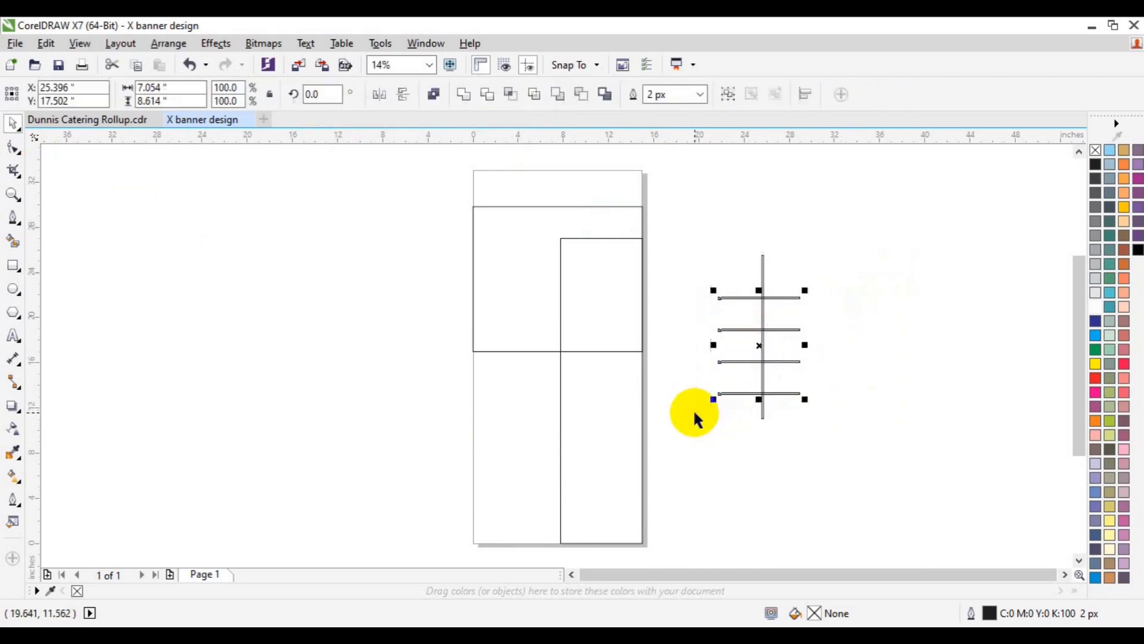
{"action": "key", "text": "ctrl+g"}
{"action": "left_click", "coordinate": [763, 272], "text": "shift"}
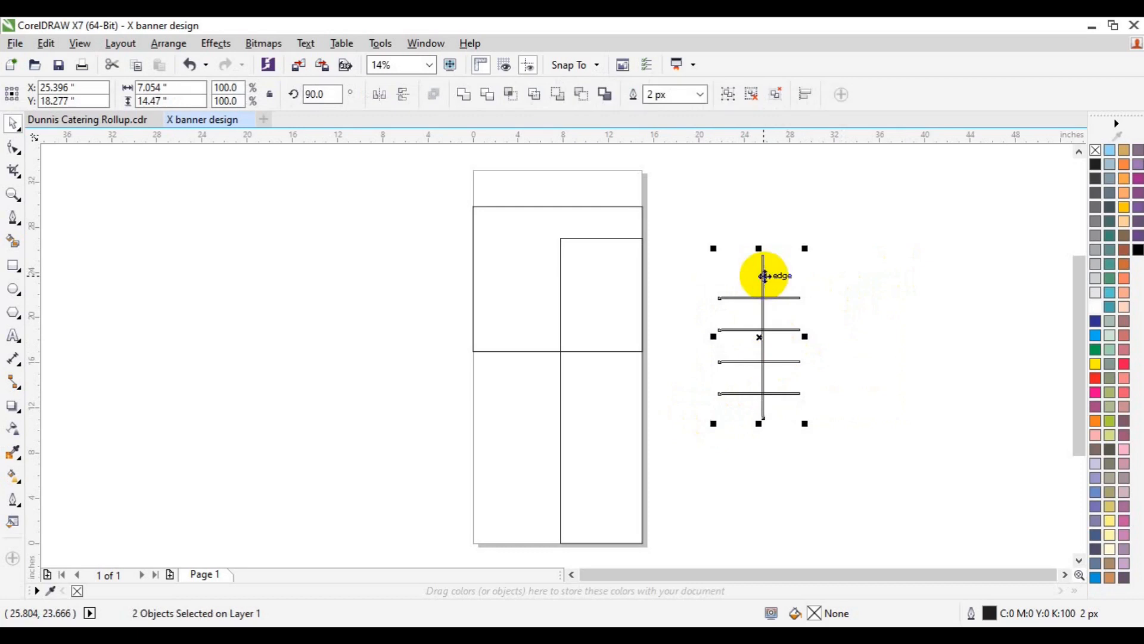
{"action": "key", "text": "c"}
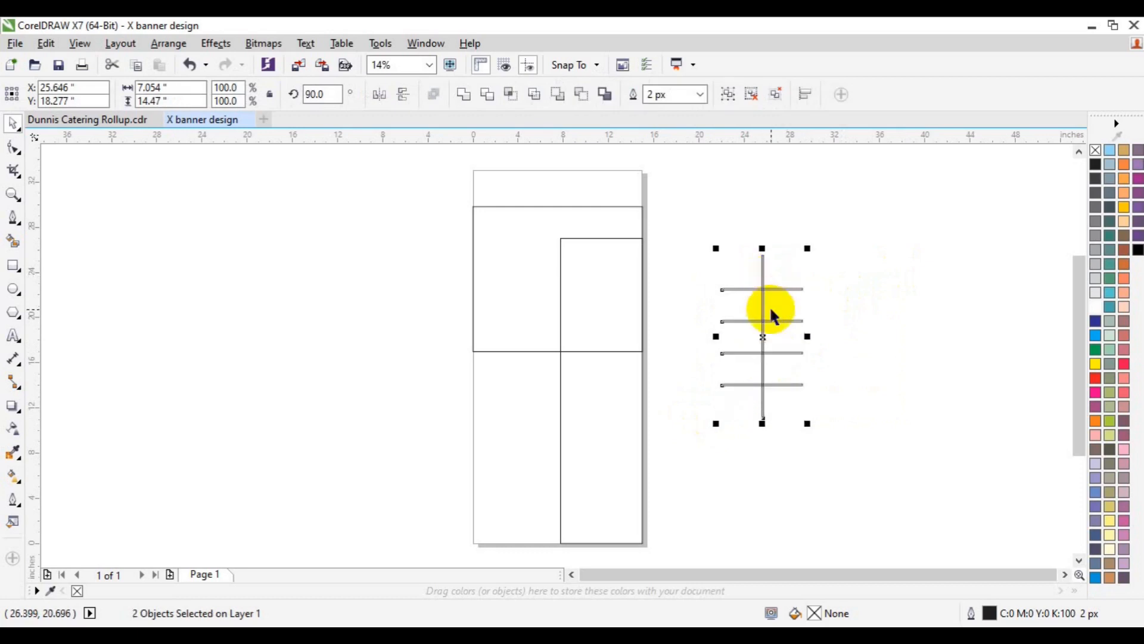
- Move the bar grid onto the narrow column and widen the horizontal bars slightly beyond both column edges
{"action": "left_click_drag", "start_coordinate": [766, 335], "coordinate": [600, 365]}
{"action": "left_click", "coordinate": [659, 344]}
{"action": "left_click", "coordinate": [599, 379]}
{"action": "left_click", "coordinate": [644, 320]}
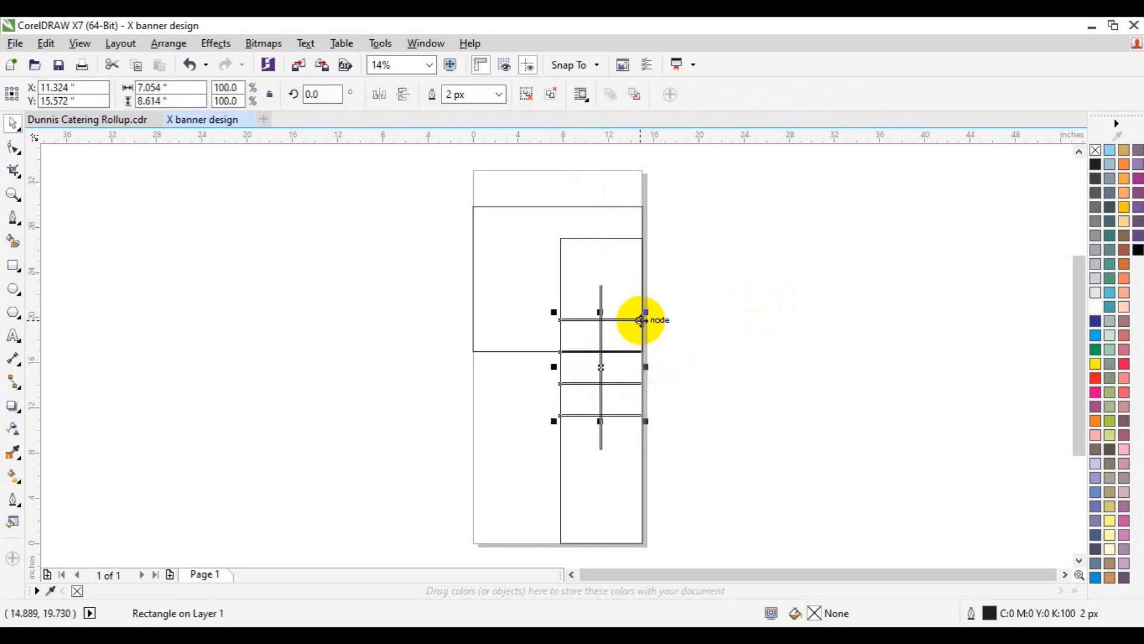
{"action": "left_click_drag", "start_coordinate": [646, 366], "coordinate": [657, 365]}
- Fill the six grid cells inside the column with black using Smart Fill
{"action": "left_click", "coordinate": [13, 242]}
{"action": "left_click", "coordinate": [580, 327]}
{"action": "left_click", "coordinate": [588, 365]}
{"action": "left_click", "coordinate": [588, 396]}
{"action": "left_click", "coordinate": [621, 396]}
{"action": "key", "text": "space"}
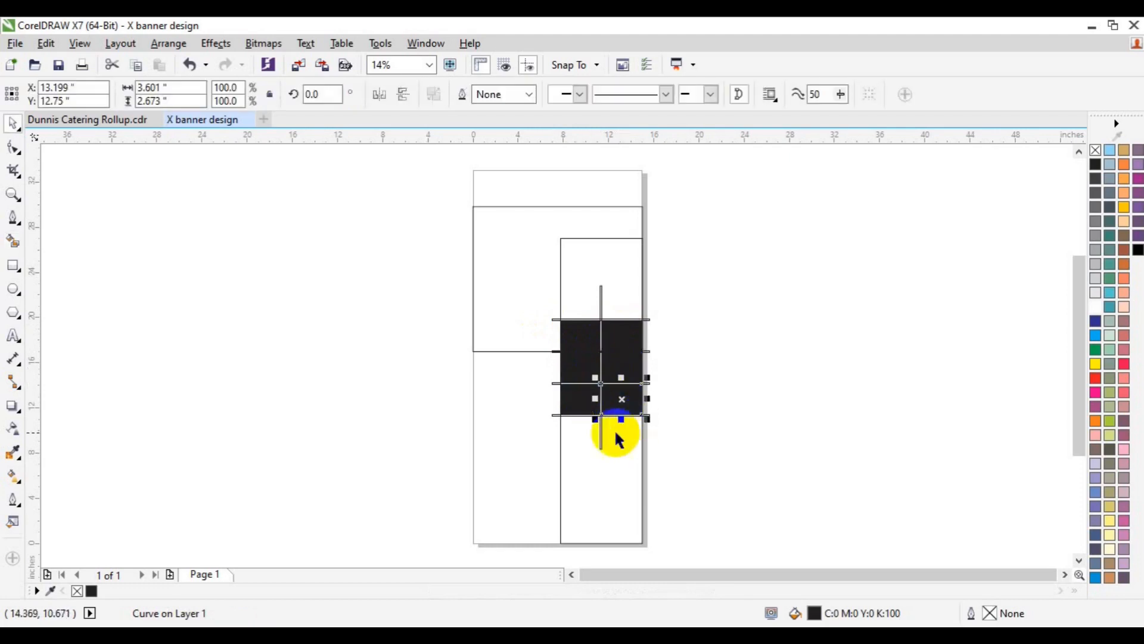
- Delete the vertical divider bar over the filled cells, and undo the deletion of the horizontal divider group
{"action": "left_click", "coordinate": [664, 409]}
{"action": "left_click", "coordinate": [601, 304]}
{"action": "left_click", "coordinate": [621, 320]}
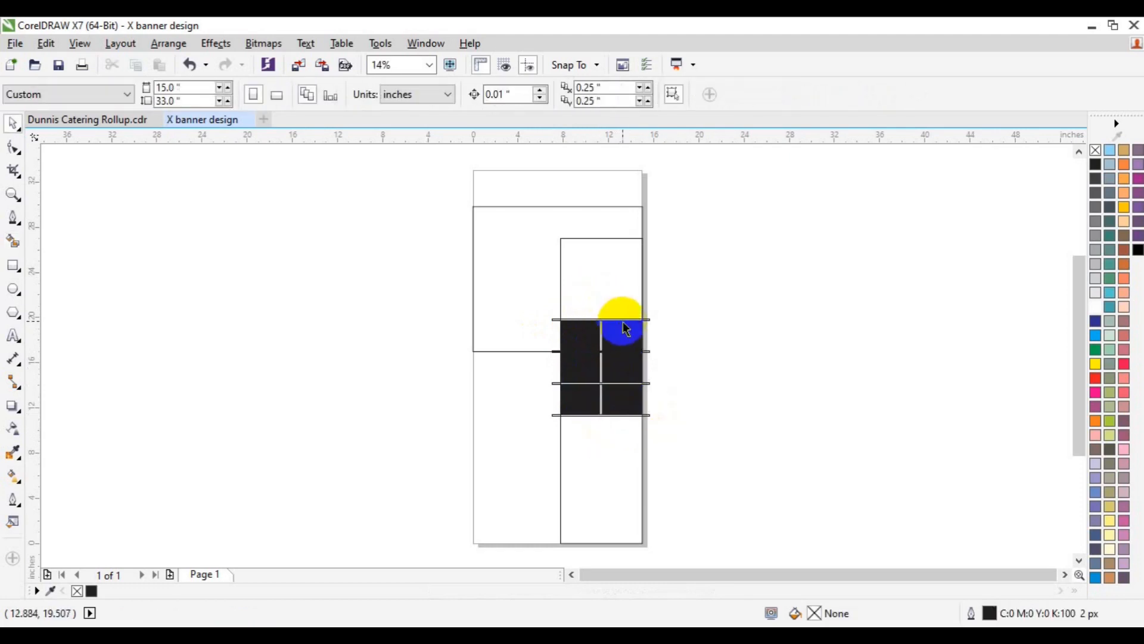
{"action": "left_click", "coordinate": [625, 316]}
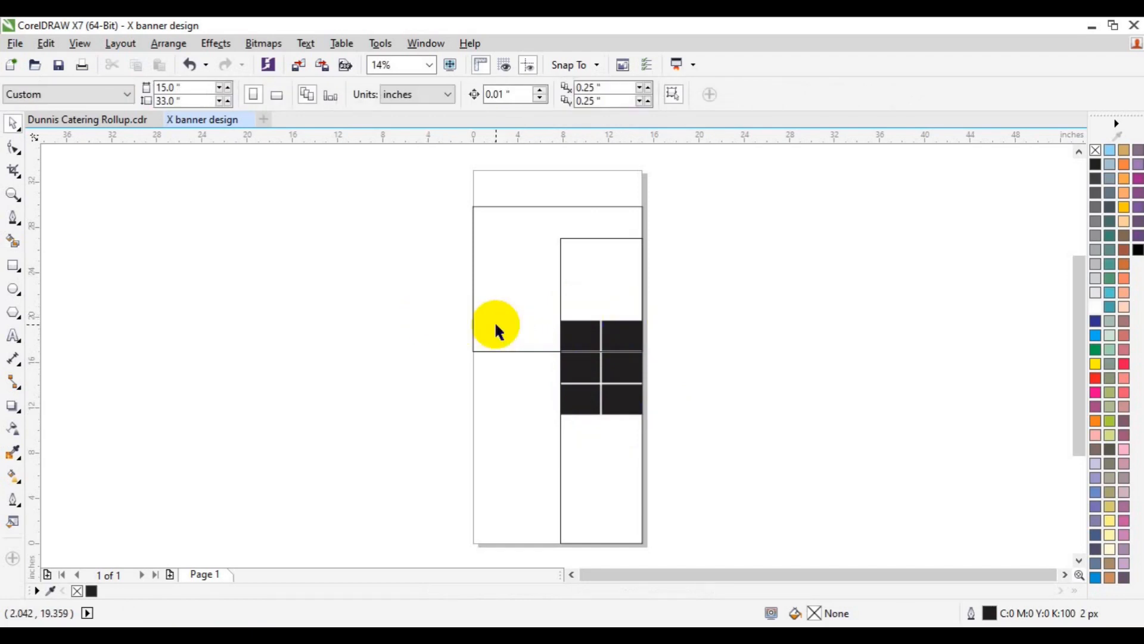
{"action": "key", "text": "ctrl+z"}
- Smart-fill the column area above the grid cells in black and delete the horizontal divider bars
{"action": "left_click", "coordinate": [12, 242]}
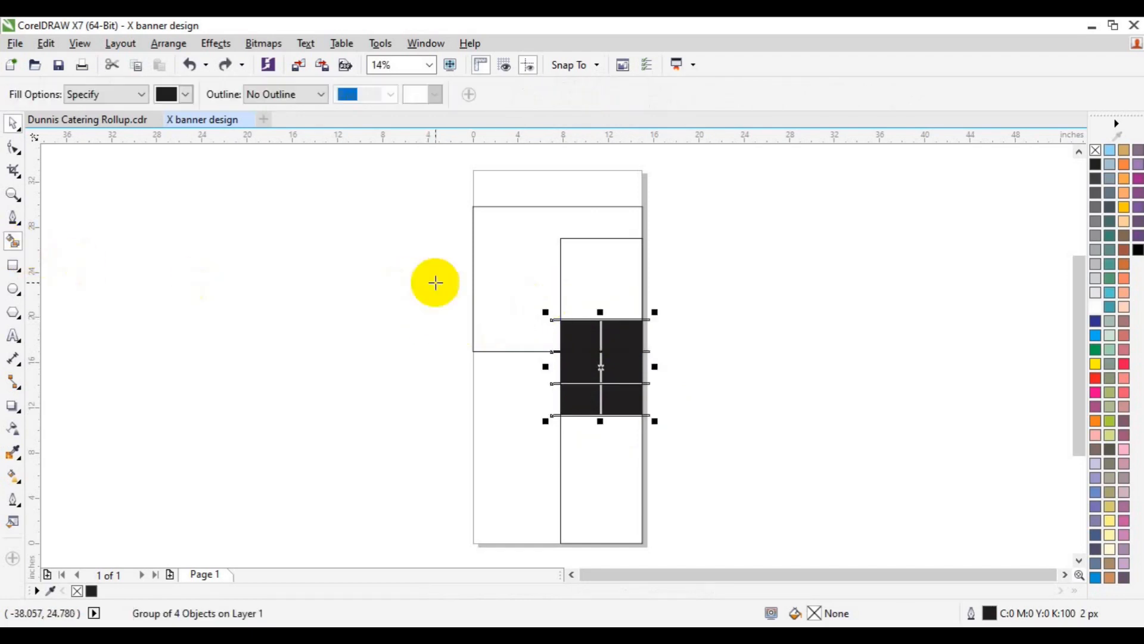
{"action": "left_click", "coordinate": [580, 281]}
{"action": "key", "text": "space"}
{"action": "left_click", "coordinate": [650, 388]}
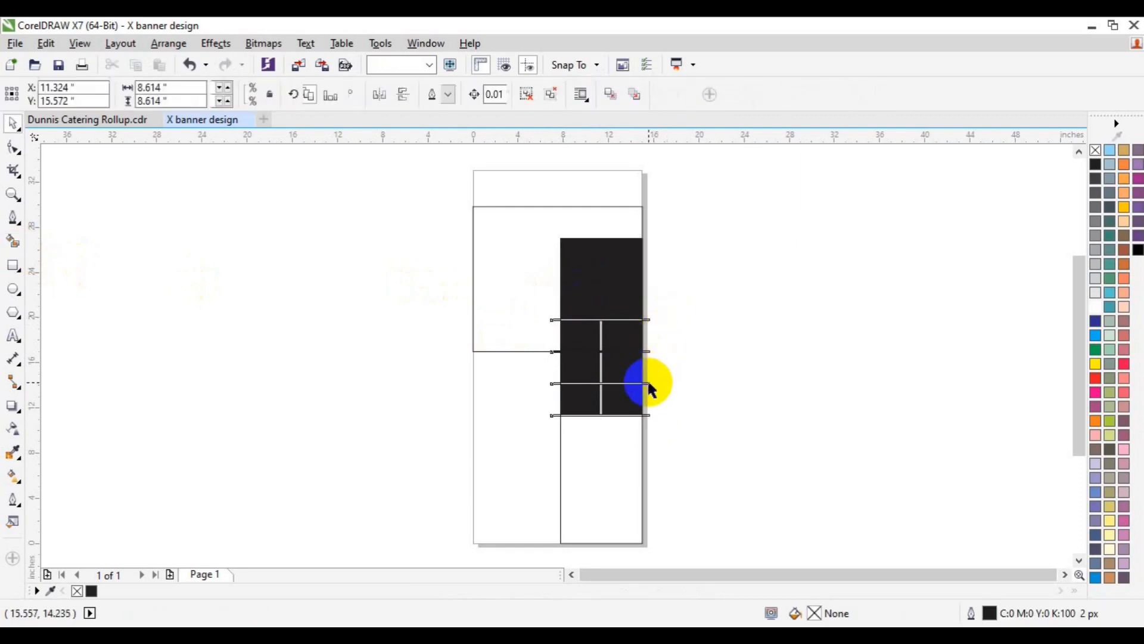
{"action": "left_click", "coordinate": [649, 384]}
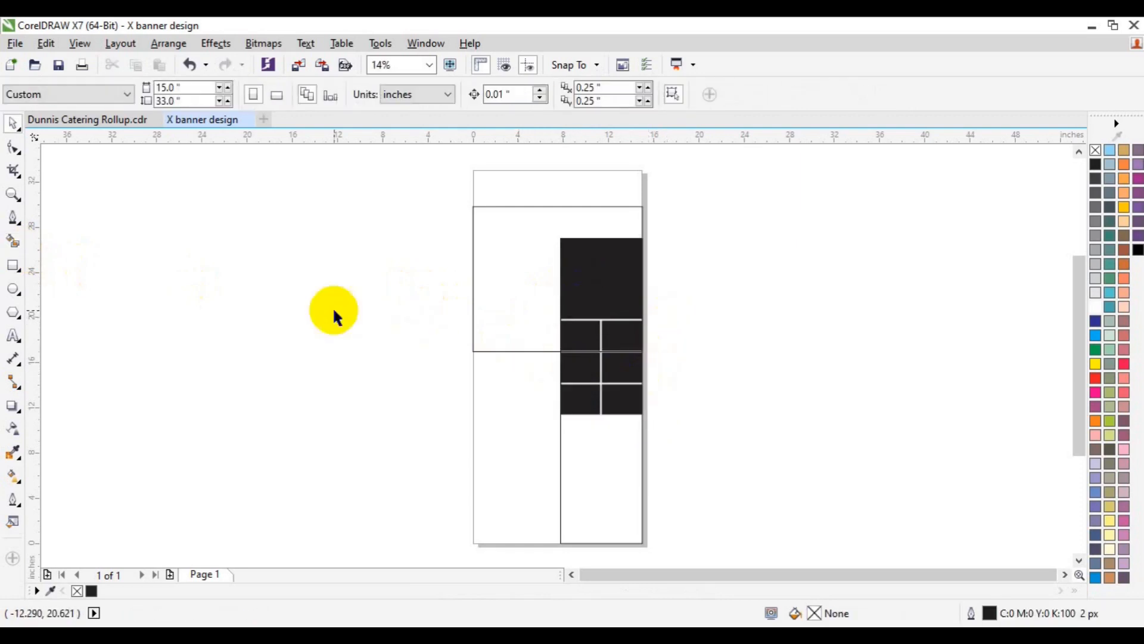
- Smart-fill the remaining wide band in black, shift the filled shape aside and delete the original band outline beneath it
{"action": "left_click", "coordinate": [13, 241]}
{"action": "left_click", "coordinate": [493, 278]}
{"action": "key", "text": "space"}
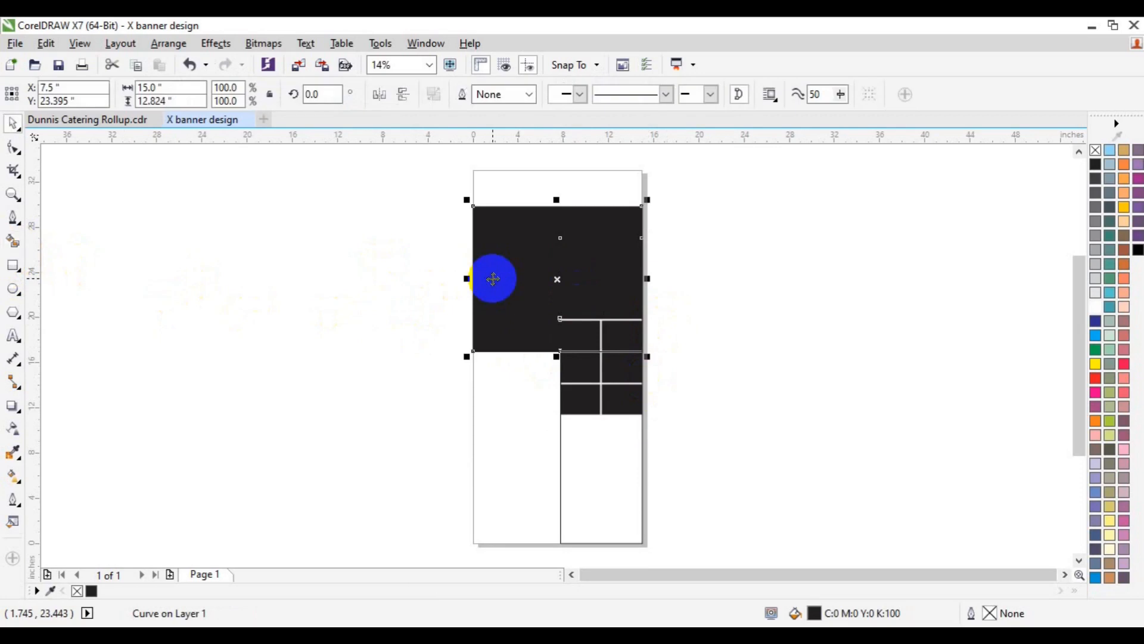
{"action": "left_click_drag", "start_coordinate": [493, 278], "coordinate": [476, 279]}
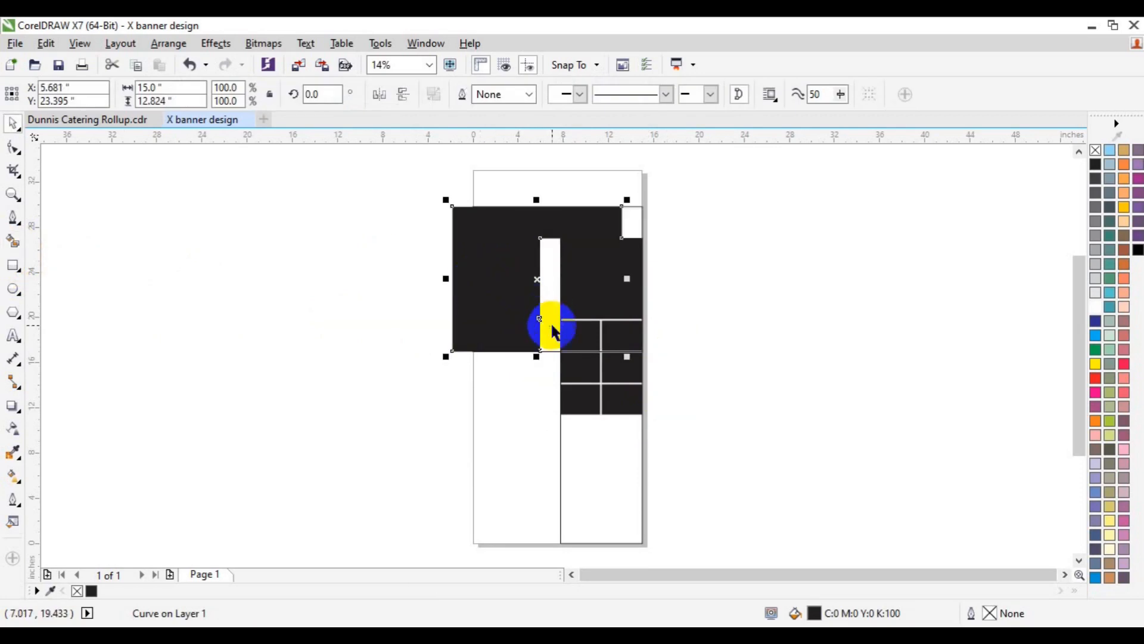
{"action": "left_click", "coordinate": [552, 326]}
{"action": "key", "text": "Delete"}
- Add a page-sized rectangle, left-align the black band shape to it, then group both and centre them on the page
{"action": "left_click", "coordinate": [519, 322]}
{"action": "left_click", "coordinate": [168, 309]}
{"action": "double_click", "coordinate": [13, 266]}
{"action": "left_click", "coordinate": [485, 276], "text": "shift"}
{"action": "key", "text": "l"}
{"action": "key", "text": "ctrl+g"}
{"action": "key", "text": "p"}
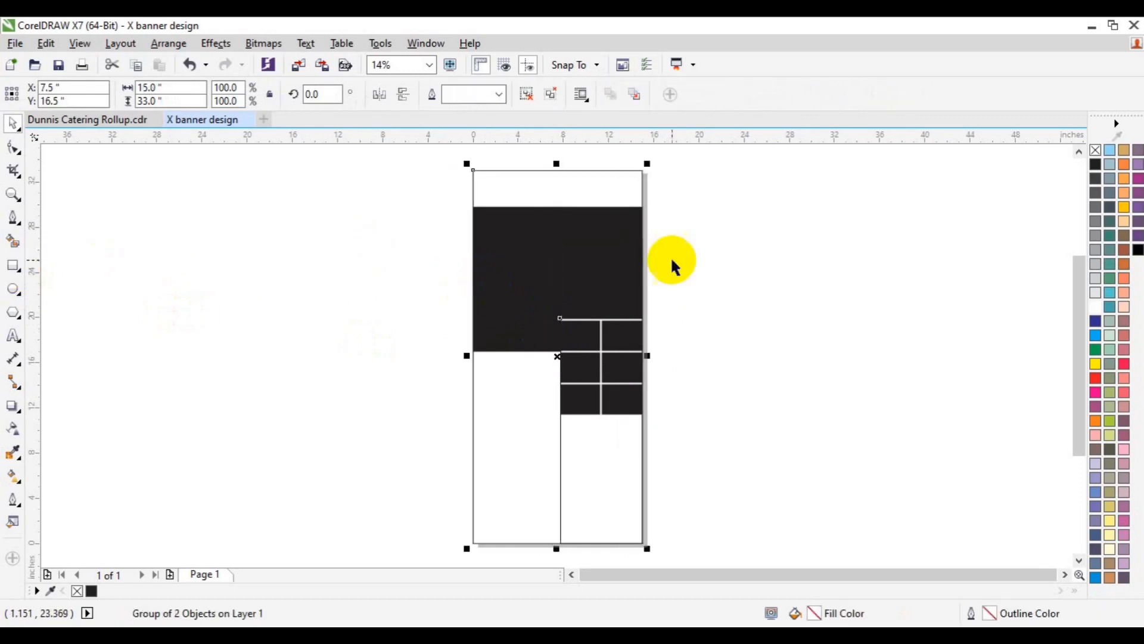
- Fill the wide band shape around the black column with 10% black
{"action": "left_click", "coordinate": [720, 237]}
{"action": "left_click", "coordinate": [561, 238]}
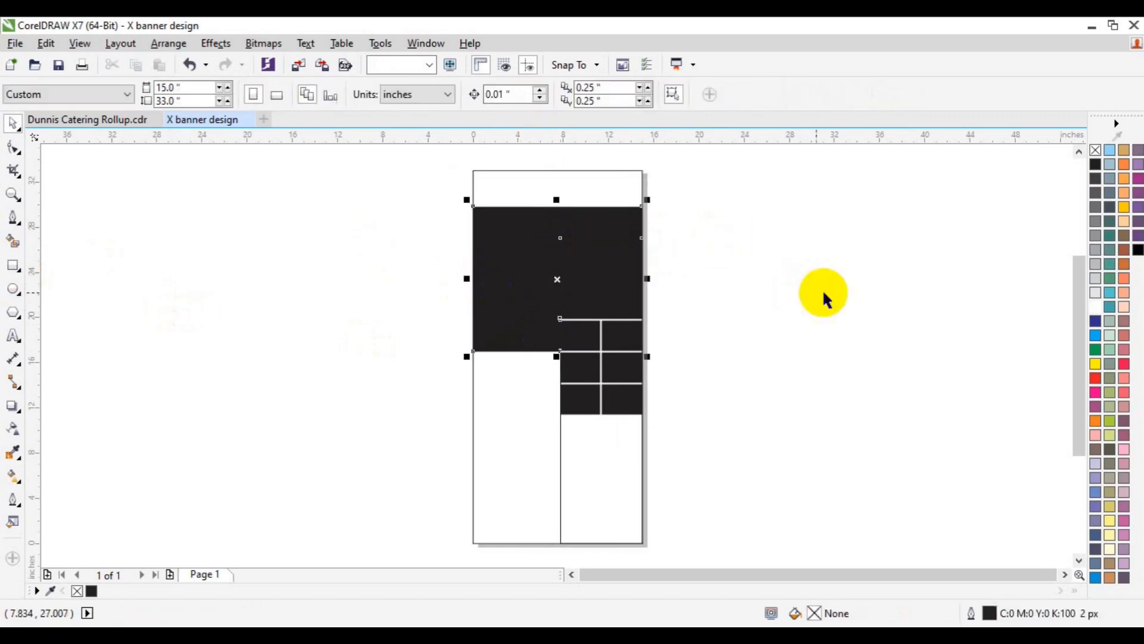
{"action": "left_click", "coordinate": [1095, 292]}
- Remove the page-sized outline rectangle and the outline rectangle of the column
{"action": "left_click", "coordinate": [624, 305]}
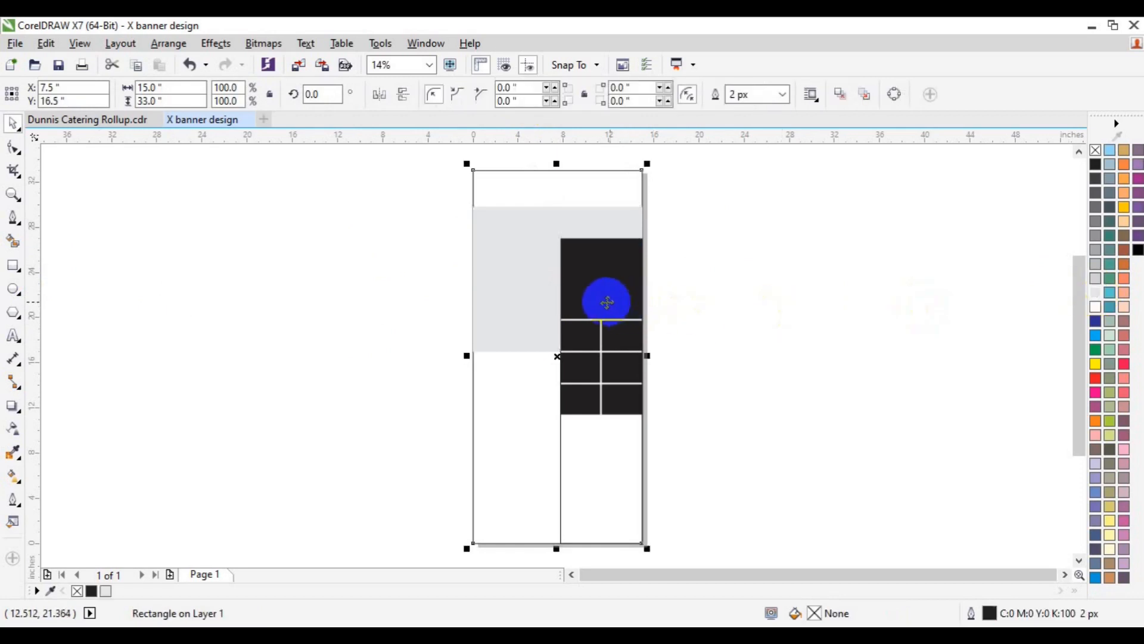
{"action": "left_click", "coordinate": [742, 277]}
{"action": "left_click", "coordinate": [610, 475]}
{"action": "key", "text": "Escape"}
- Copy the grid's upper right black cell into the upper right corner of the light grey band
{"action": "left_click", "coordinate": [23, 202]}
{"action": "left_click", "coordinate": [605, 292]}
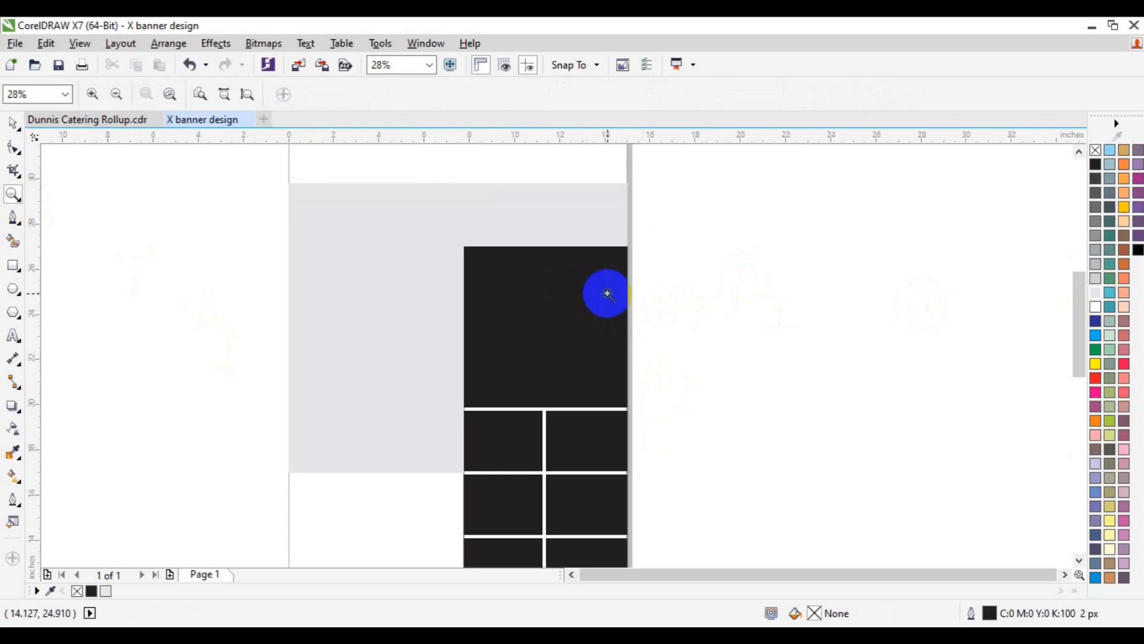
{"action": "left_click_drag", "start_coordinate": [502, 458], "coordinate": [566, 223]}
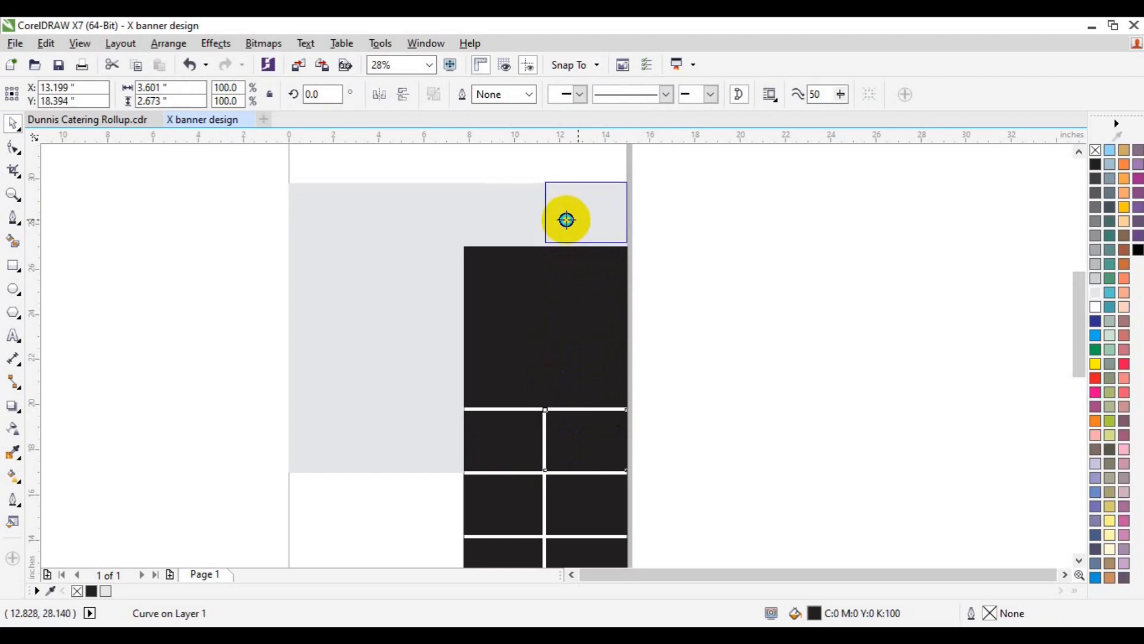
{"action": "left_click_drag", "start_coordinate": [566, 219], "coordinate": [567, 224]}
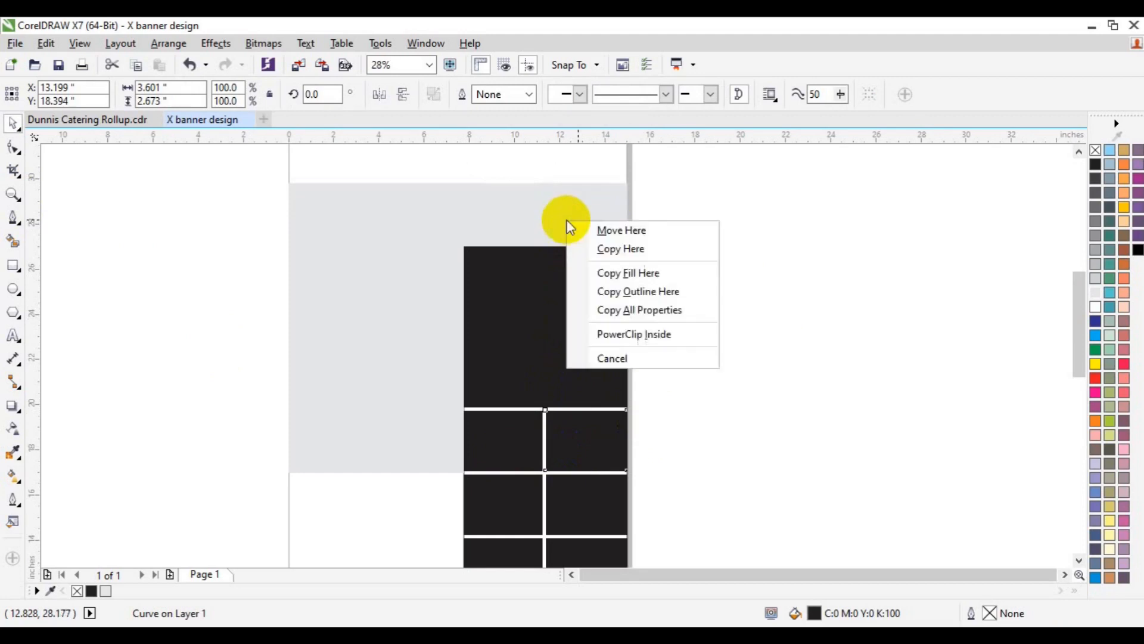
{"action": "left_click", "coordinate": [604, 246]}
- Raise the light grey band's top edge by its upper nodes so the shape is about 12.89 in high
{"action": "left_click", "coordinate": [460, 222]}
{"action": "left_click", "coordinate": [13, 147]}
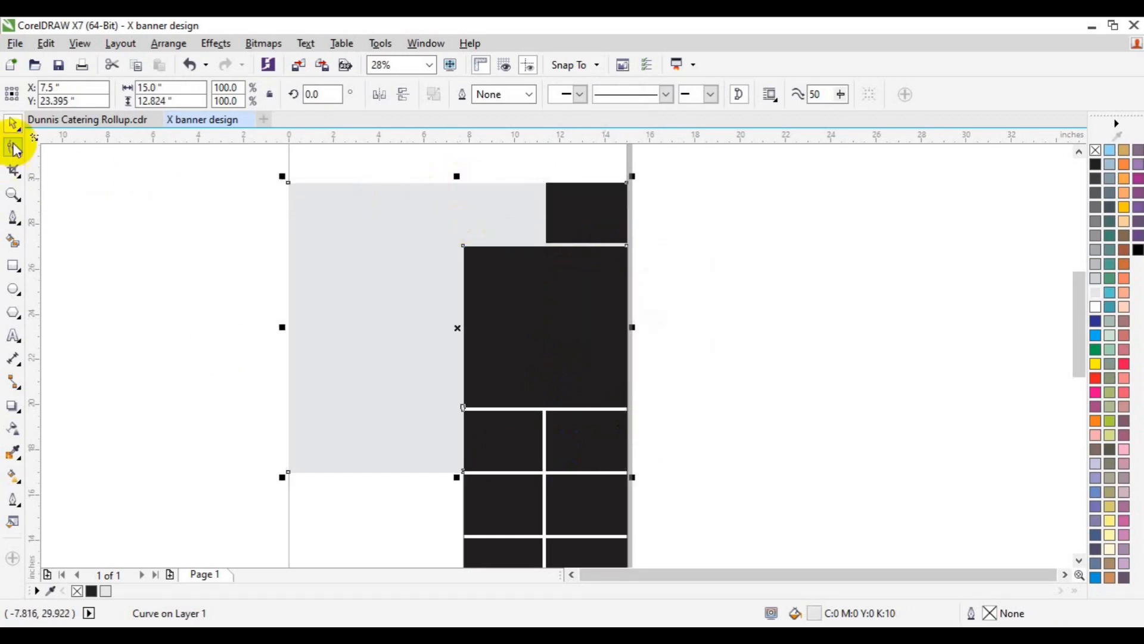
{"action": "left_click_drag", "start_coordinate": [265, 169], "coordinate": [692, 201]}
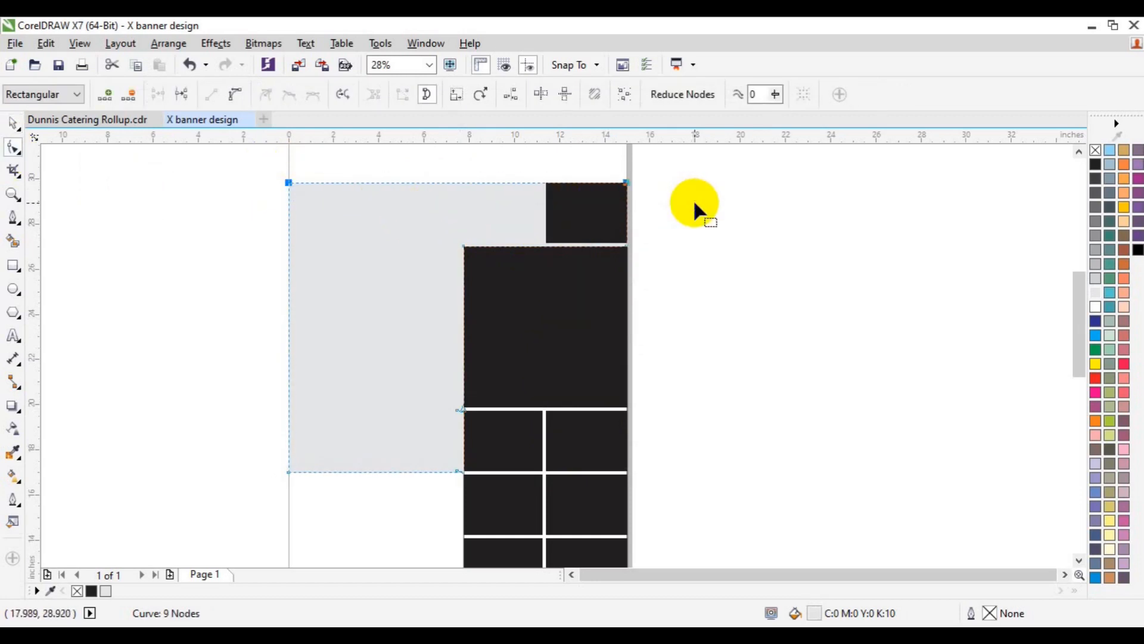
{"action": "key", "text": "space"}
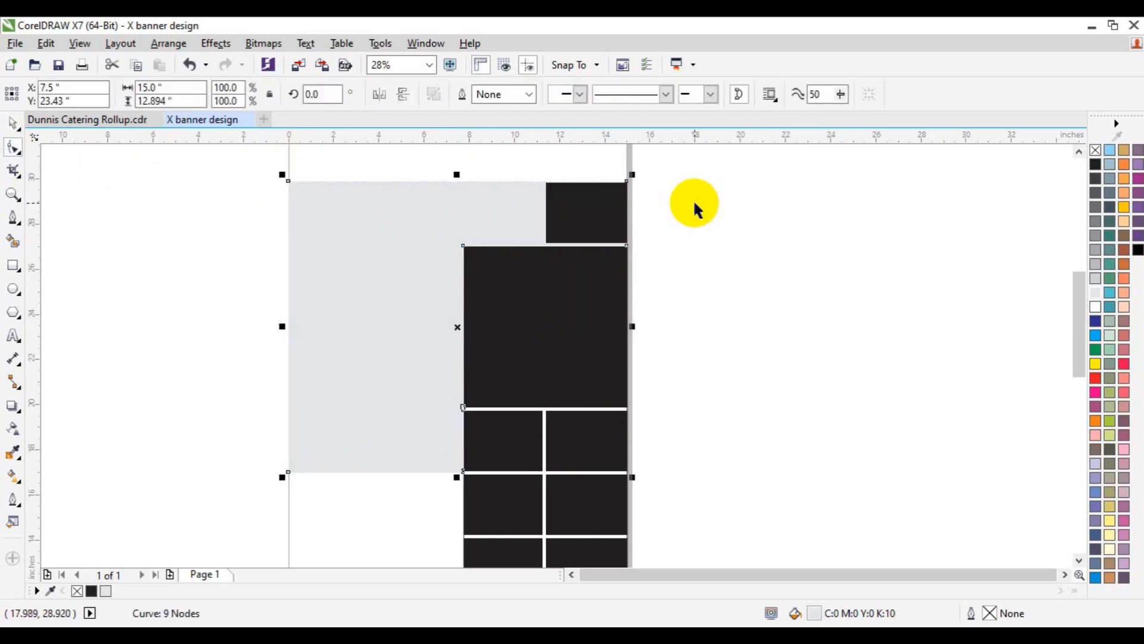
{"action": "left_click", "coordinate": [744, 280]}
- Draw a horizontal line about 12.7 in long with the Pen tool and place it level with the block grid's bottom edge, extending left across the page
{"action": "left_click", "coordinate": [1079, 561]}
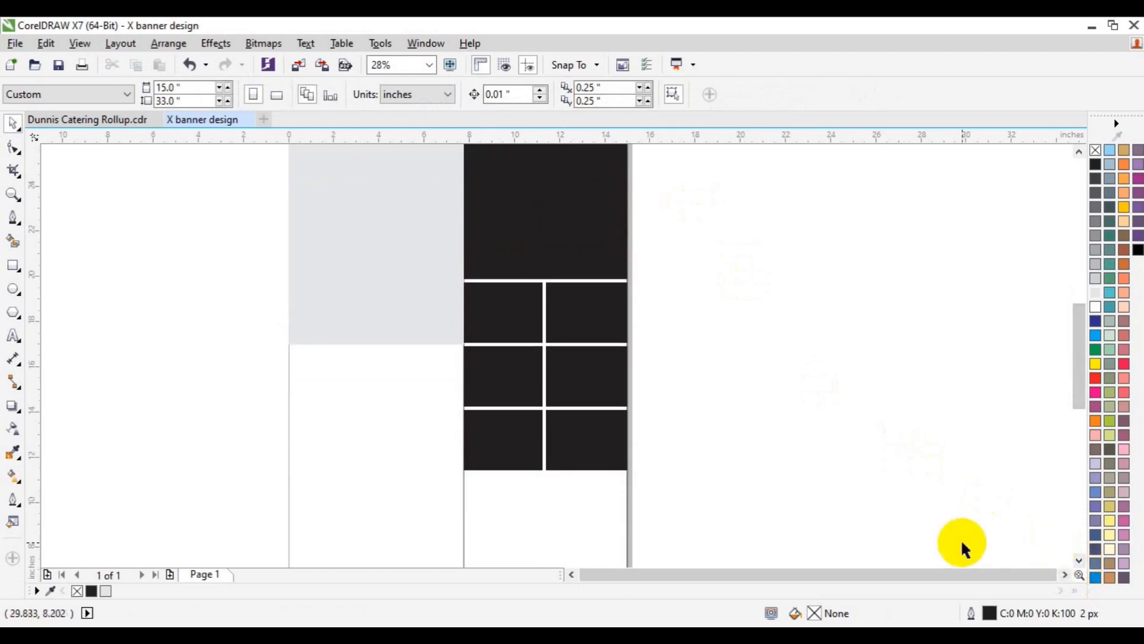
{"action": "left_click", "coordinate": [13, 219]}
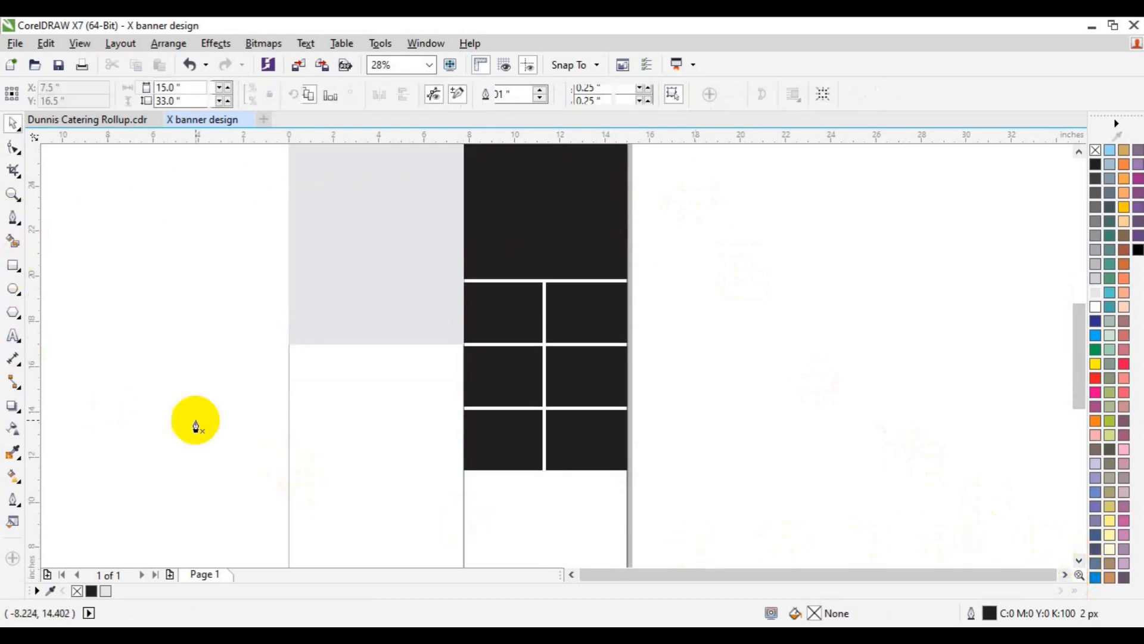
{"action": "left_click", "coordinate": [278, 471]}
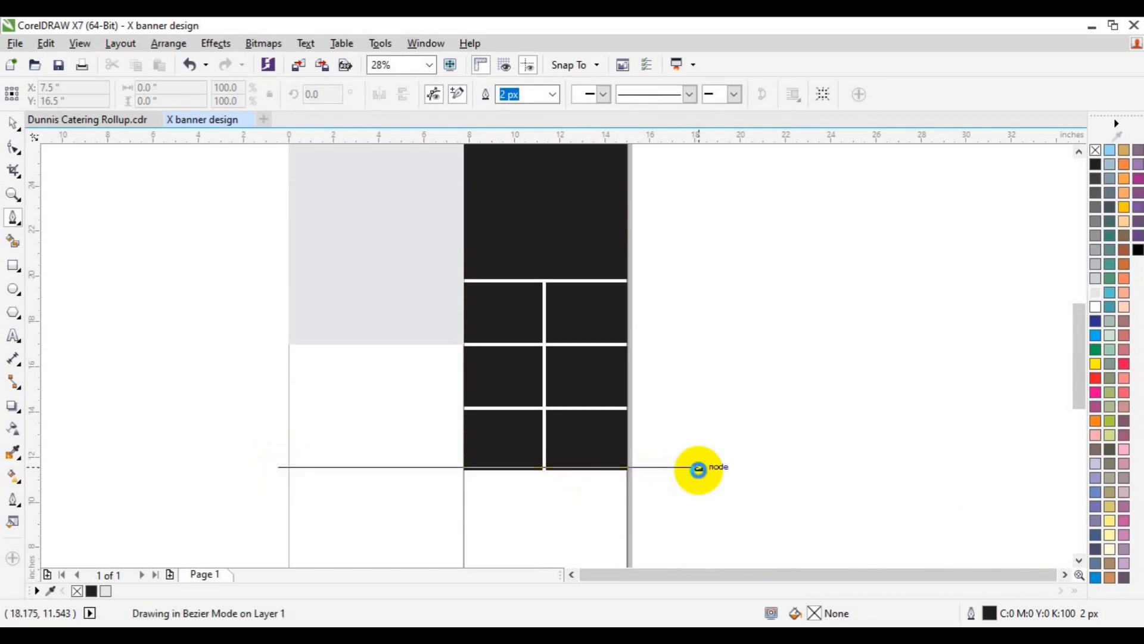
{"action": "double_click", "coordinate": [698, 471]}
{"action": "key", "text": "ctrl+z"}
{"action": "left_click", "coordinate": [691, 472]}
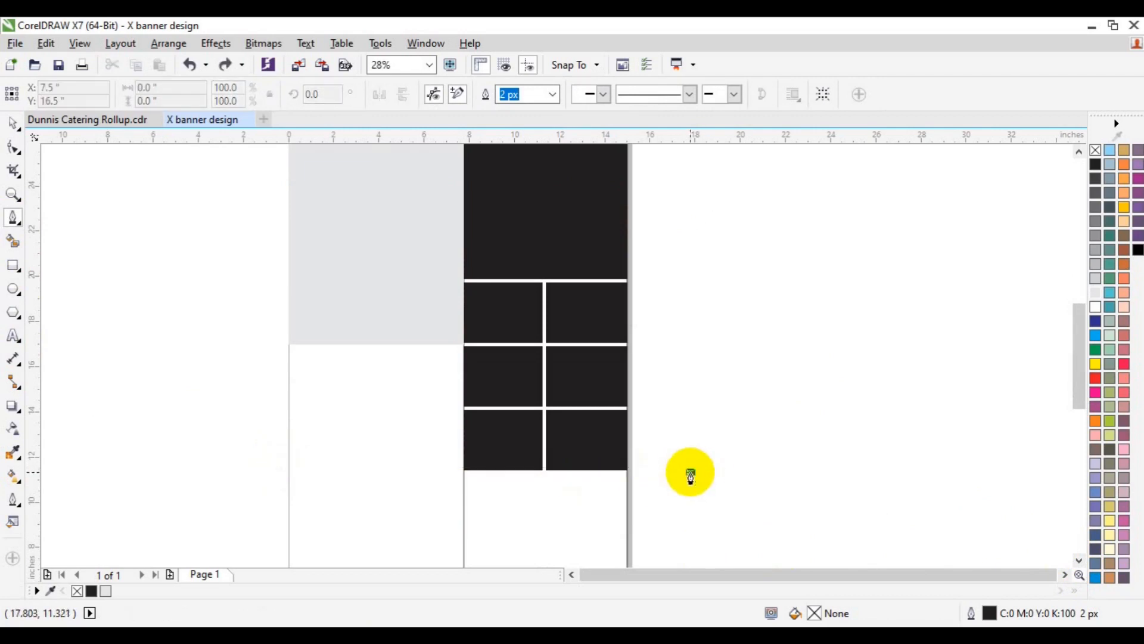
{"action": "left_click", "coordinate": [978, 472]}
{"action": "key", "text": "space"}
{"action": "left_click", "coordinate": [996, 513]}
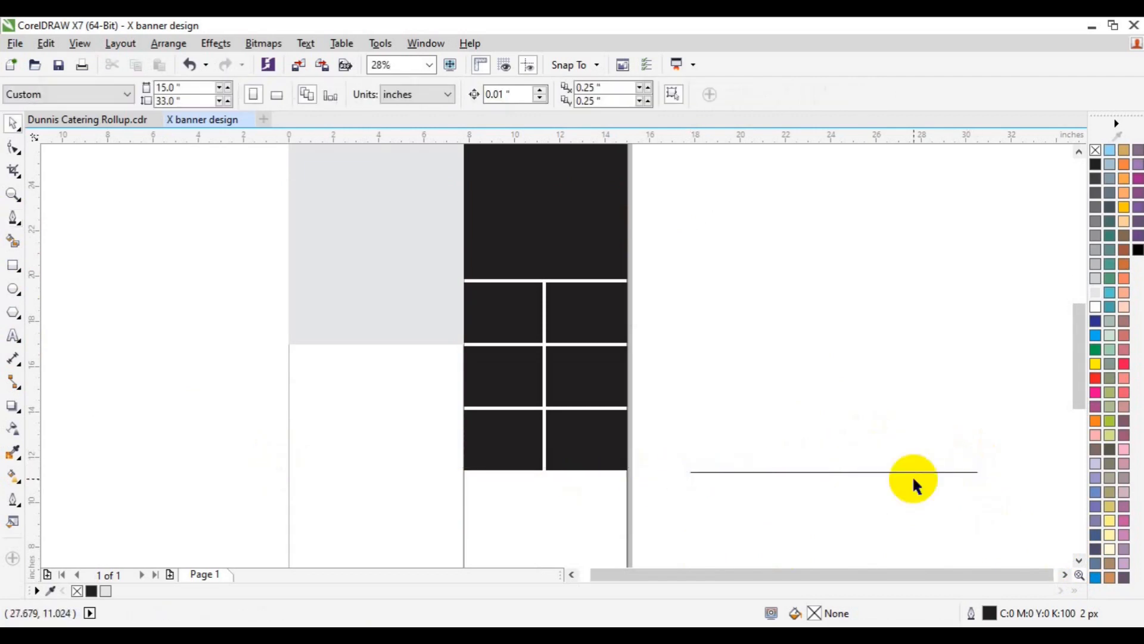
{"action": "left_click_drag", "start_coordinate": [901, 467], "coordinate": [408, 469]}
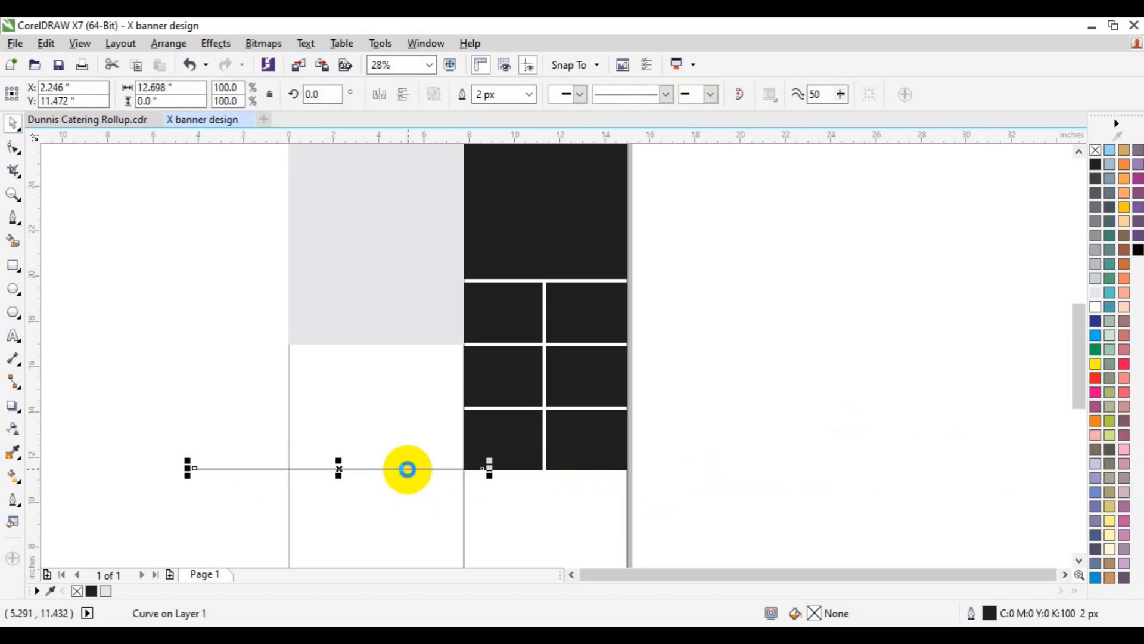
{"action": "left_click", "coordinate": [501, 444]}
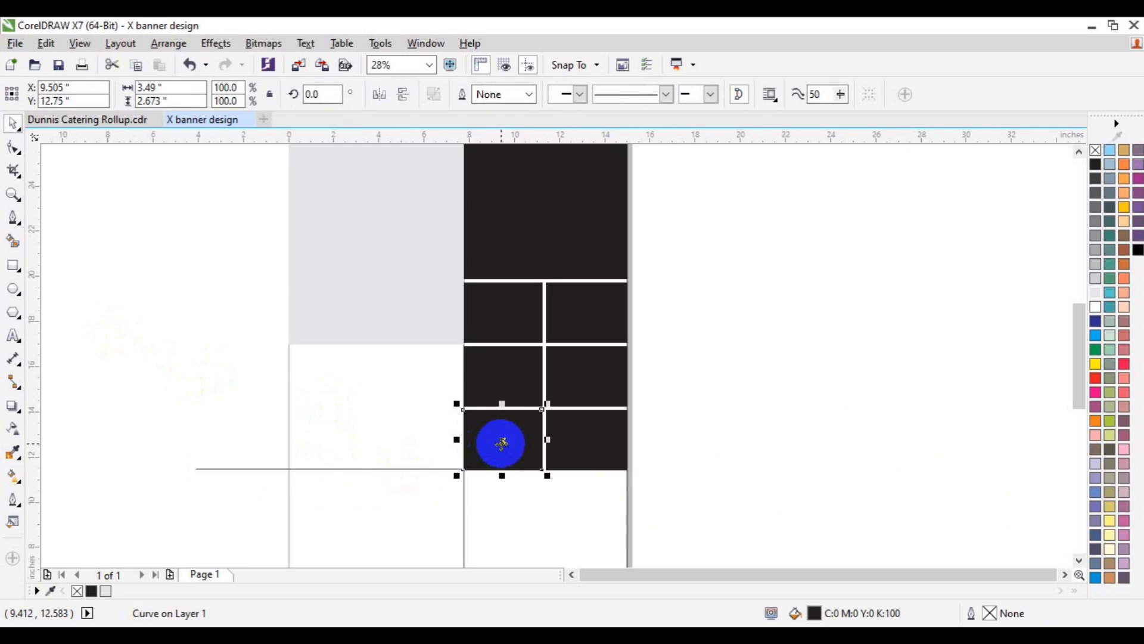
{"action": "left_click_drag", "start_coordinate": [501, 444], "coordinate": [455, 439]}
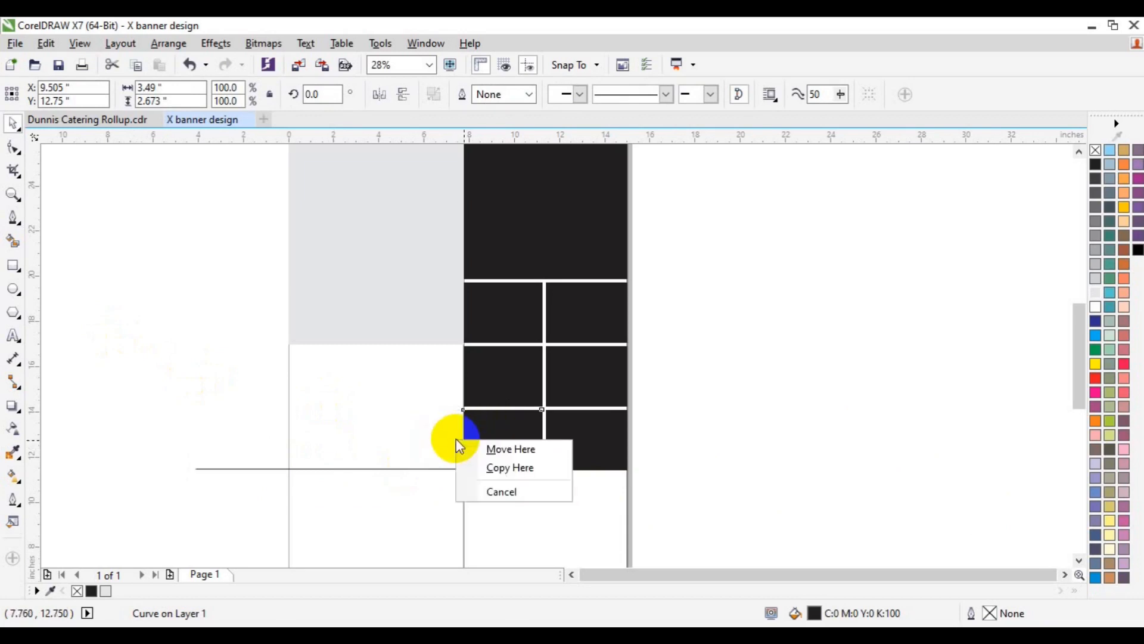
{"action": "left_click", "coordinate": [779, 372]}
- Copy the grid's two bottom black cells to the left of the grid and delete the leftmost copy
{"action": "left_click", "coordinate": [602, 447]}
{"action": "left_click", "coordinate": [503, 445], "text": "shift"}
{"action": "left_click_drag", "start_coordinate": [504, 441], "coordinate": [337, 436]}
{"action": "left_click", "coordinate": [384, 461]}
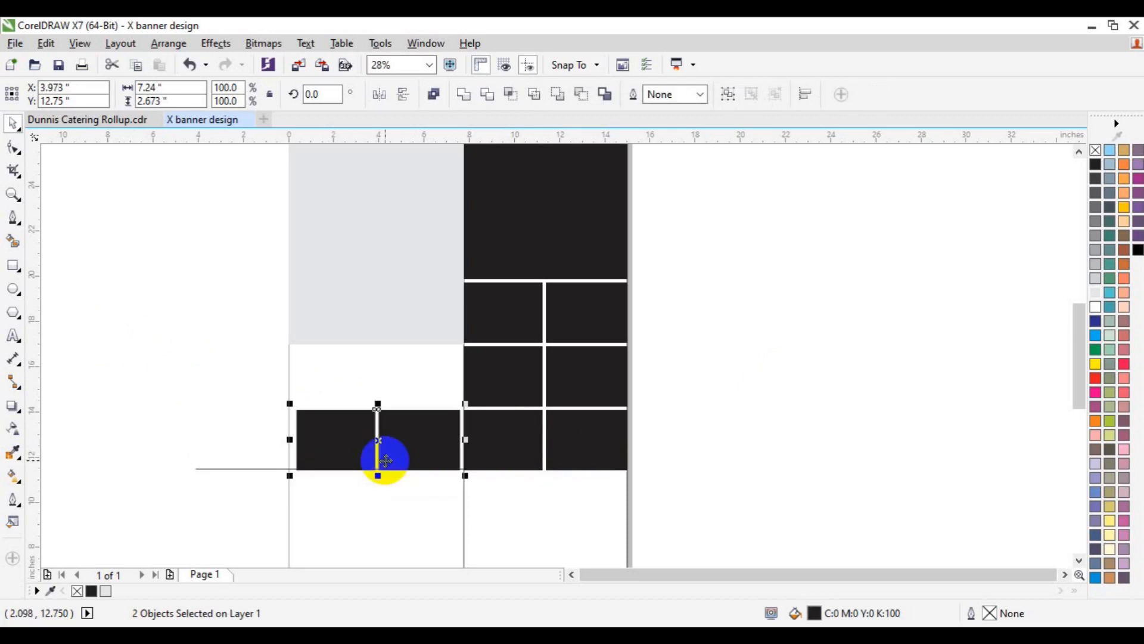
{"action": "left_click", "coordinate": [257, 423]}
{"action": "left_click", "coordinate": [321, 438]}
{"action": "key", "text": "Delete"}
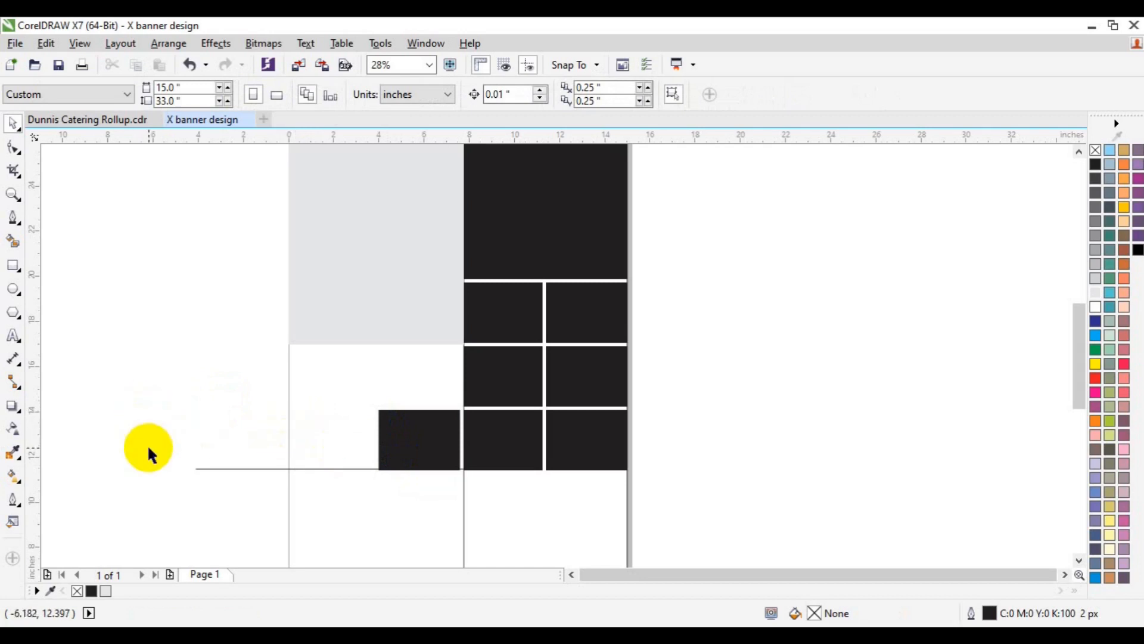
- Copy the horizontal line to the copied cell's top edge and duplicate it twice just above, slightly offset
{"action": "left_click", "coordinate": [208, 469]}
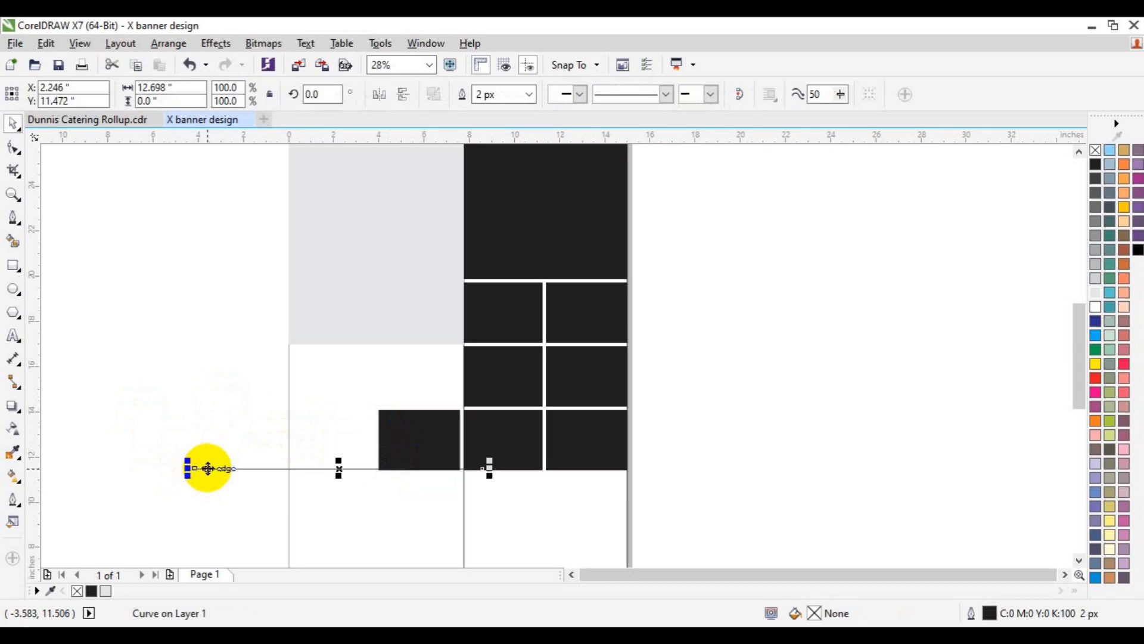
{"action": "left_click_drag", "start_coordinate": [343, 463], "coordinate": [366, 408]}
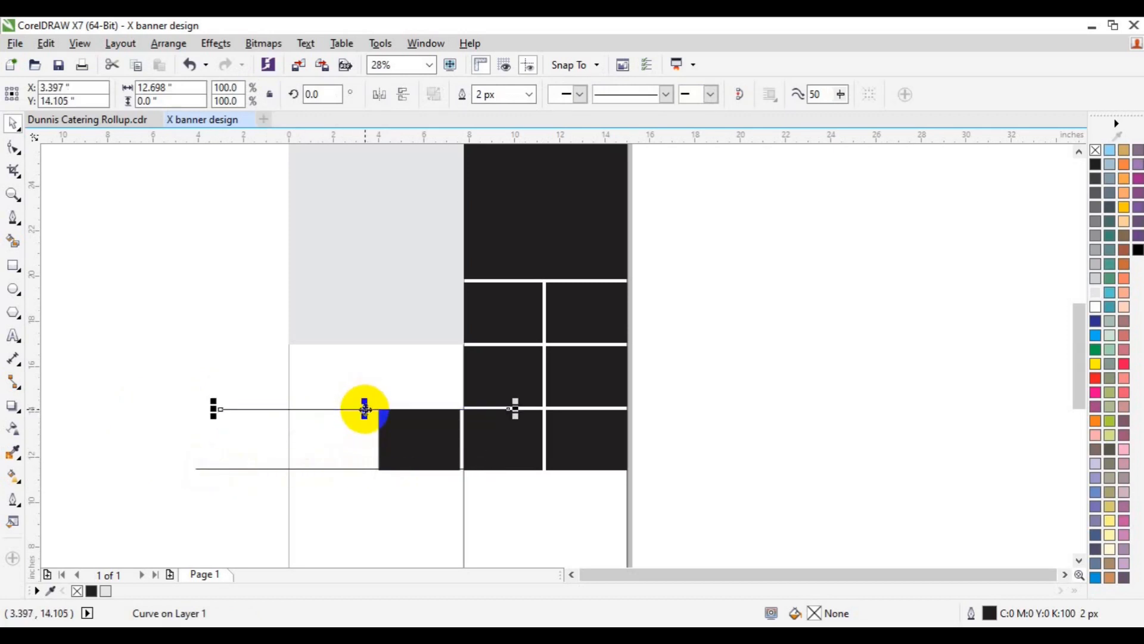
{"action": "key", "text": "ctrl+d"}
{"action": "left_click_drag", "start_coordinate": [390, 352], "coordinate": [383, 402]}
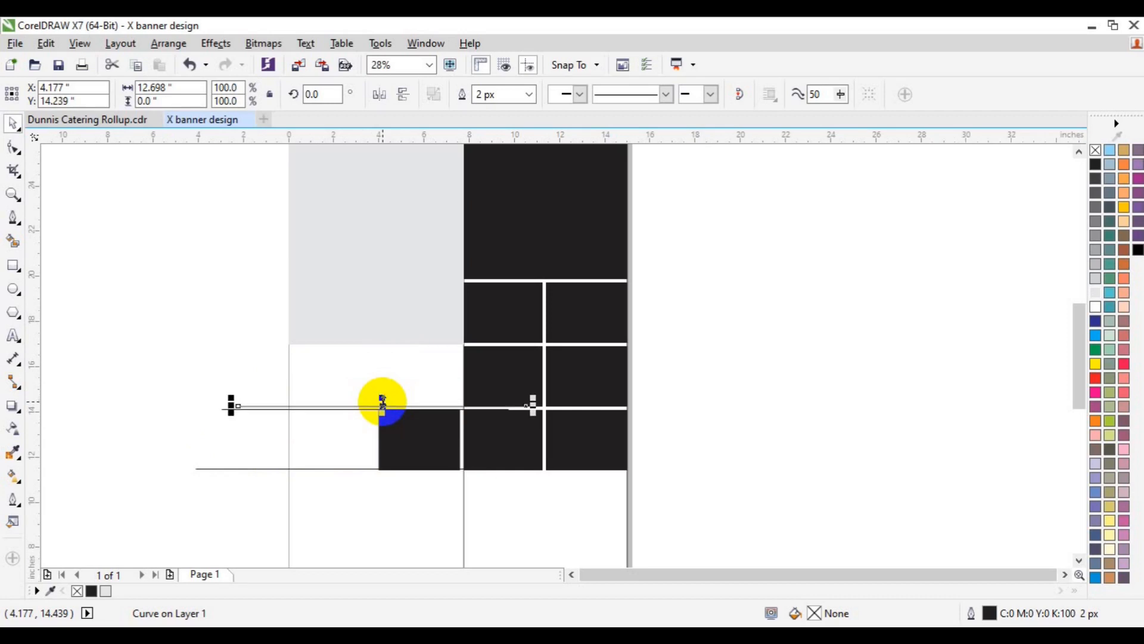
{"action": "left_click_drag", "start_coordinate": [382, 402], "coordinate": [399, 402]}
- Rotate the uppermost duplicate line by 90 degrees and move it to the copied cell's right edge, at about X 7.56 in
{"action": "left_click", "coordinate": [401, 402]}
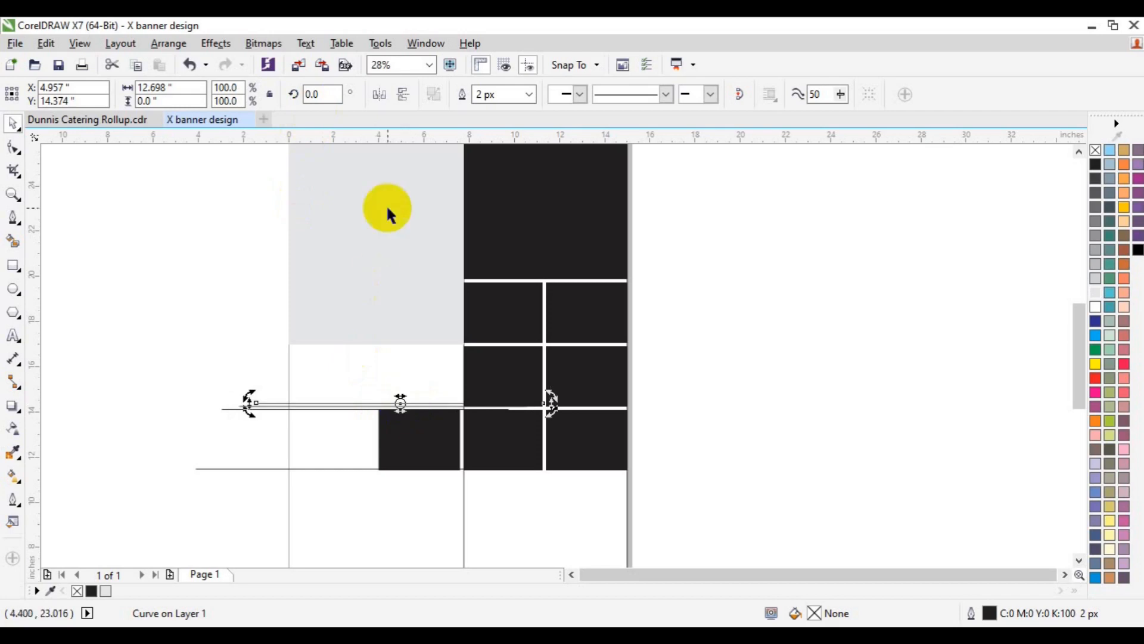
{"action": "left_click", "coordinate": [312, 94]}
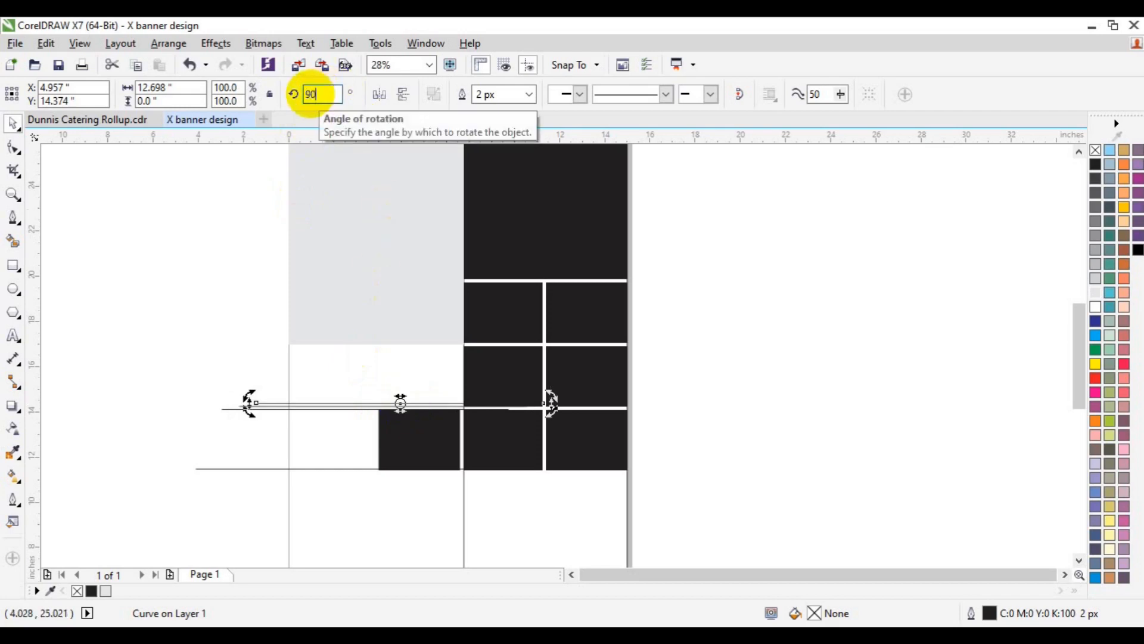
{"action": "key", "text": "Return"}
{"action": "left_click", "coordinate": [160, 202]}
{"action": "left_click", "coordinate": [399, 367]}
{"action": "left_click_drag", "start_coordinate": [399, 367], "coordinate": [460, 365]}
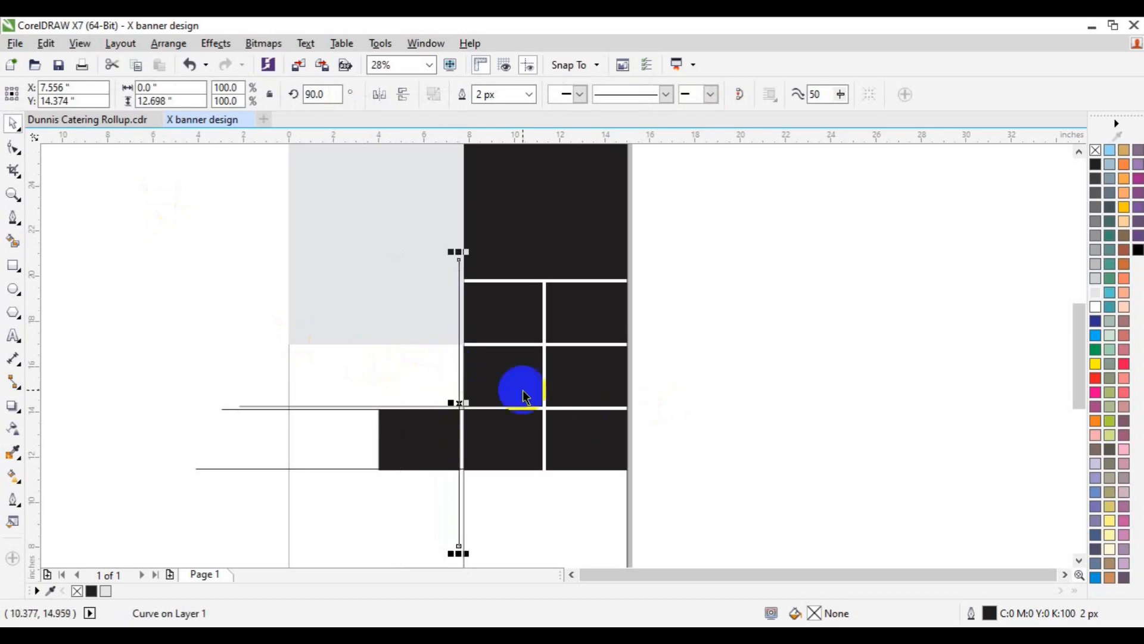
{"action": "left_click", "coordinate": [13, 241]}
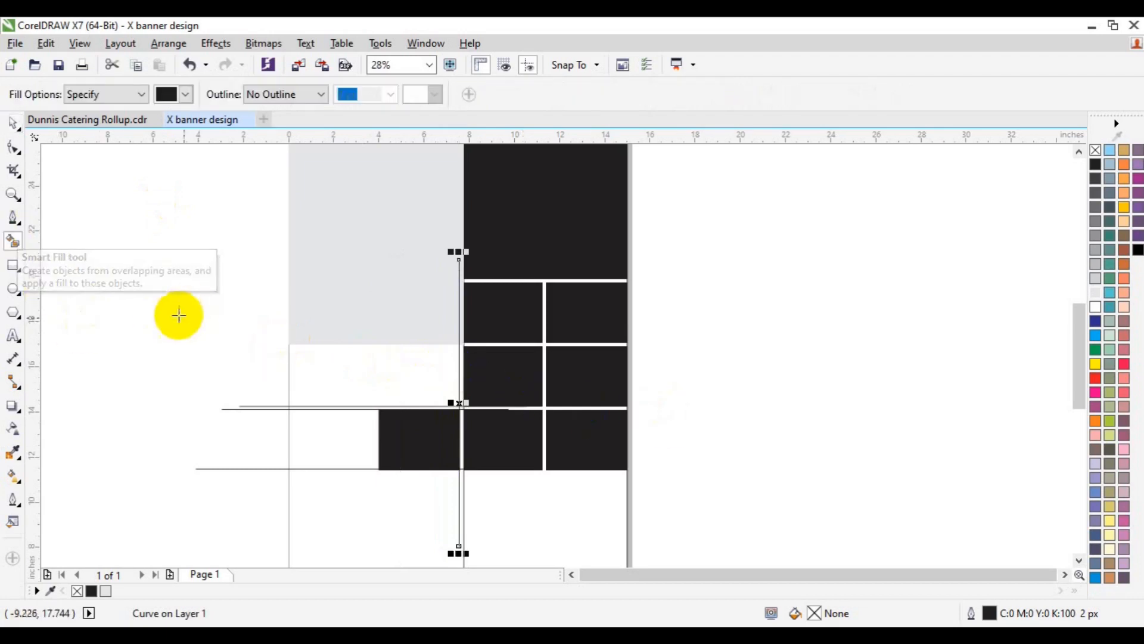
{"action": "left_click", "coordinate": [338, 371]}
{"action": "key", "text": "ctrl+z"}
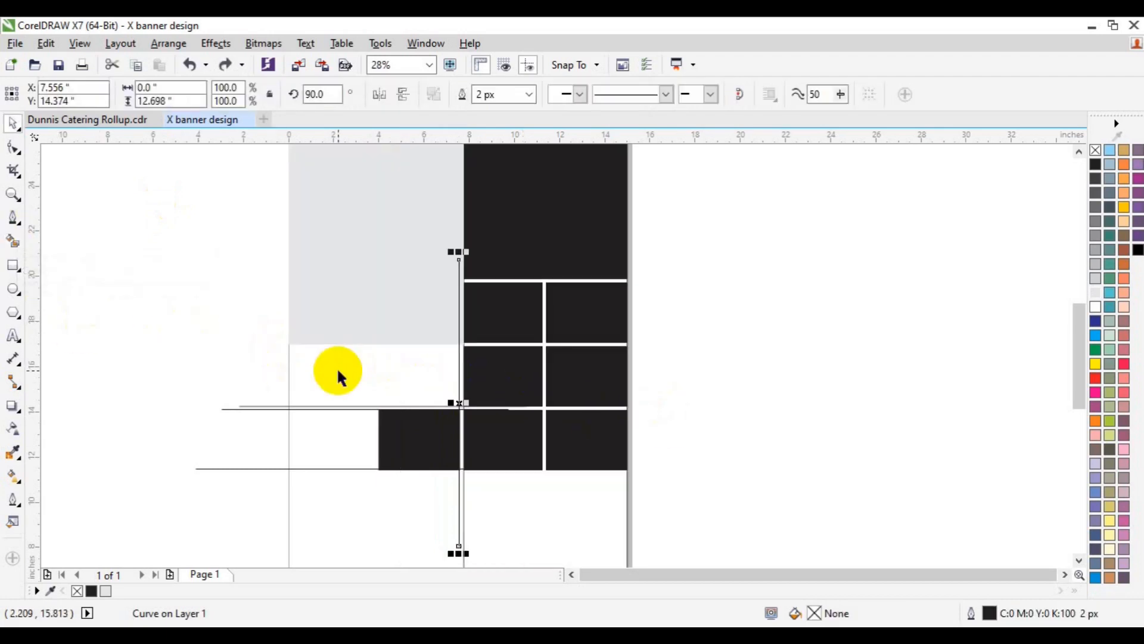
- Add a page-sized rectangle and smart fill with black the area below the light grey band and the area left of the copied cell
{"action": "left_click", "coordinate": [12, 193]}
{"action": "left_click", "coordinate": [113, 97]}
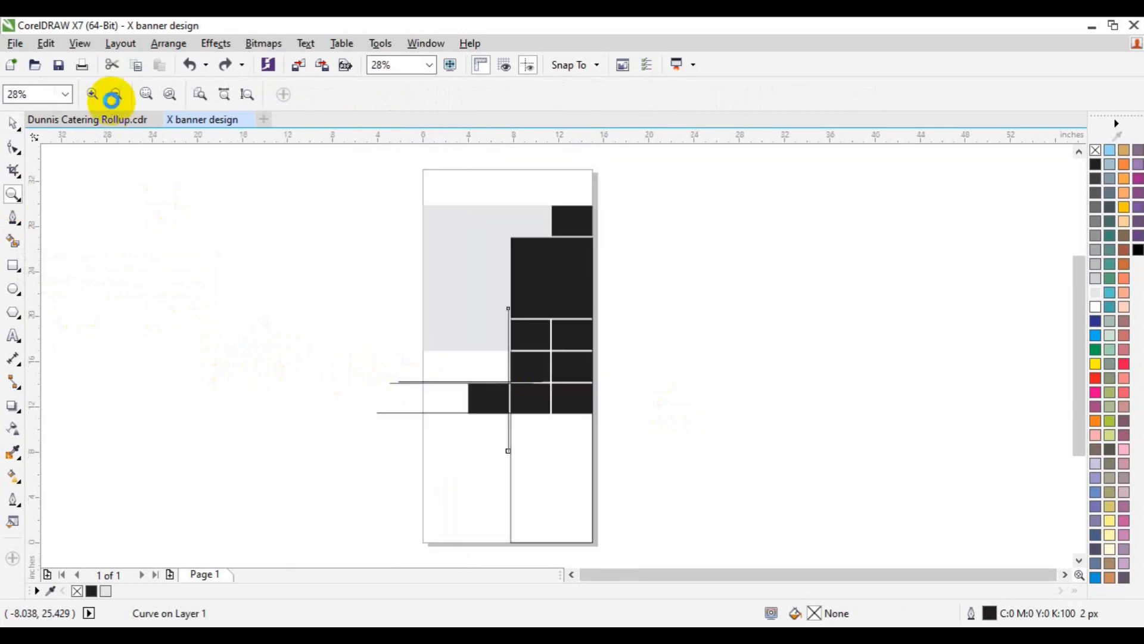
{"action": "double_click", "coordinate": [13, 265]}
{"action": "left_click", "coordinate": [13, 242]}
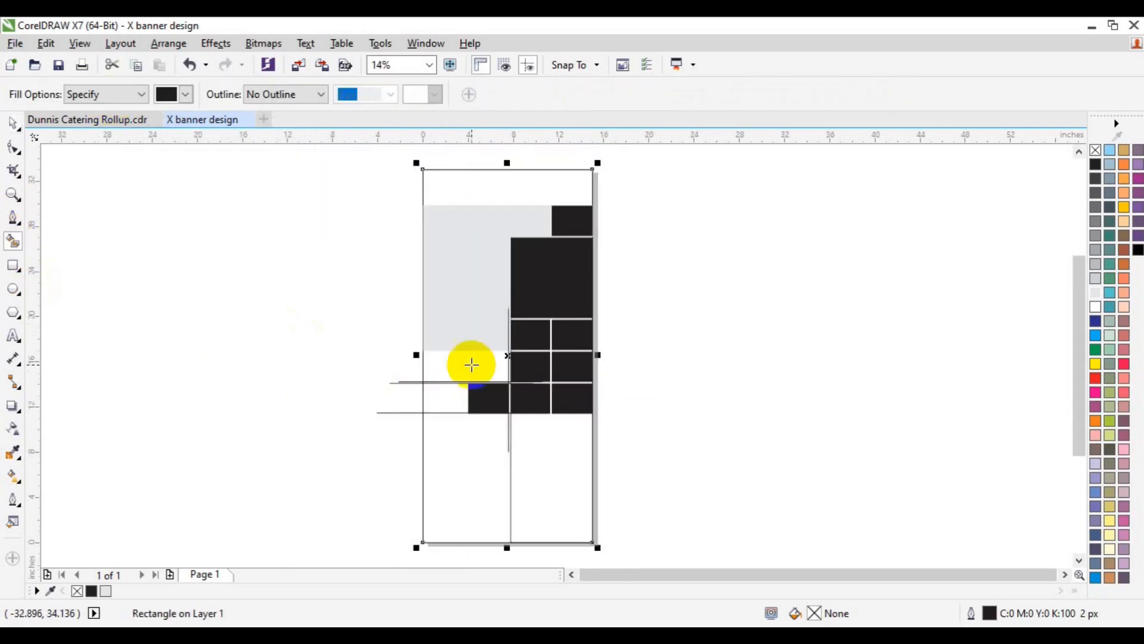
{"action": "left_click", "coordinate": [447, 389]}
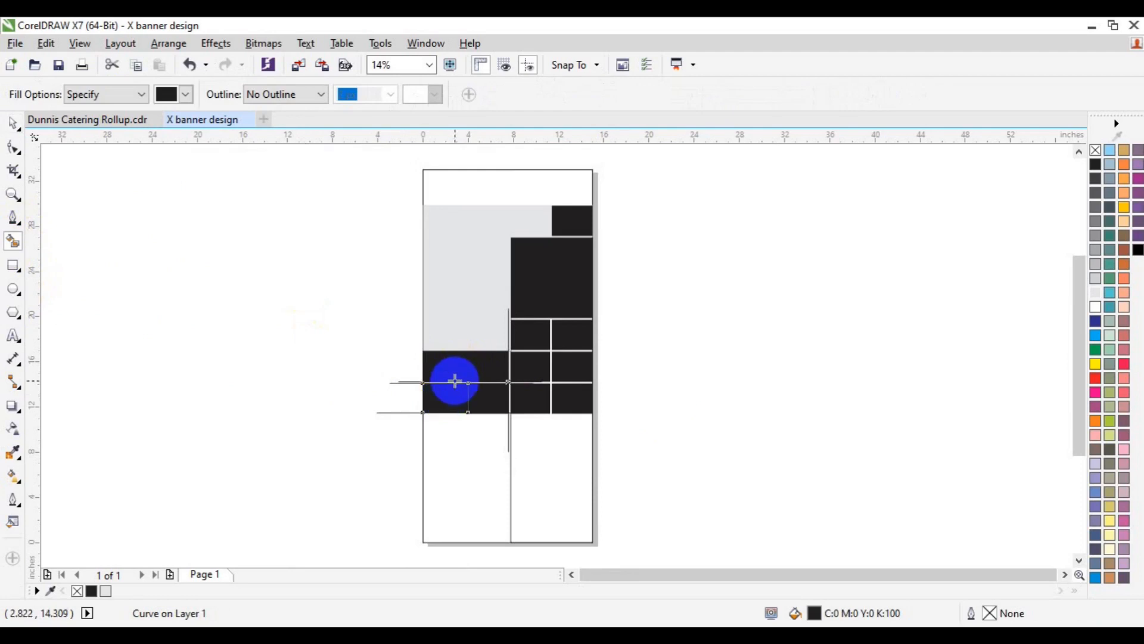
{"action": "key", "text": "space"}
- Delete the two closely spaced horizontal lines and the black filled block left of the copied cell
{"action": "left_click", "coordinate": [13, 195]}
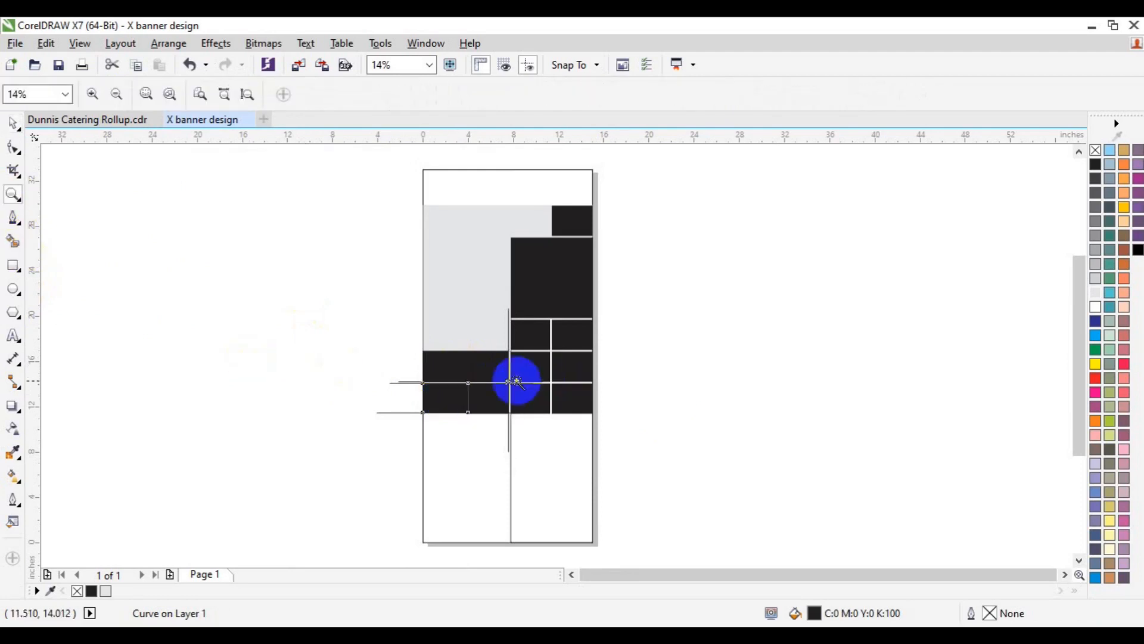
{"action": "left_click", "coordinate": [494, 381]}
{"action": "left_click", "coordinate": [494, 364]}
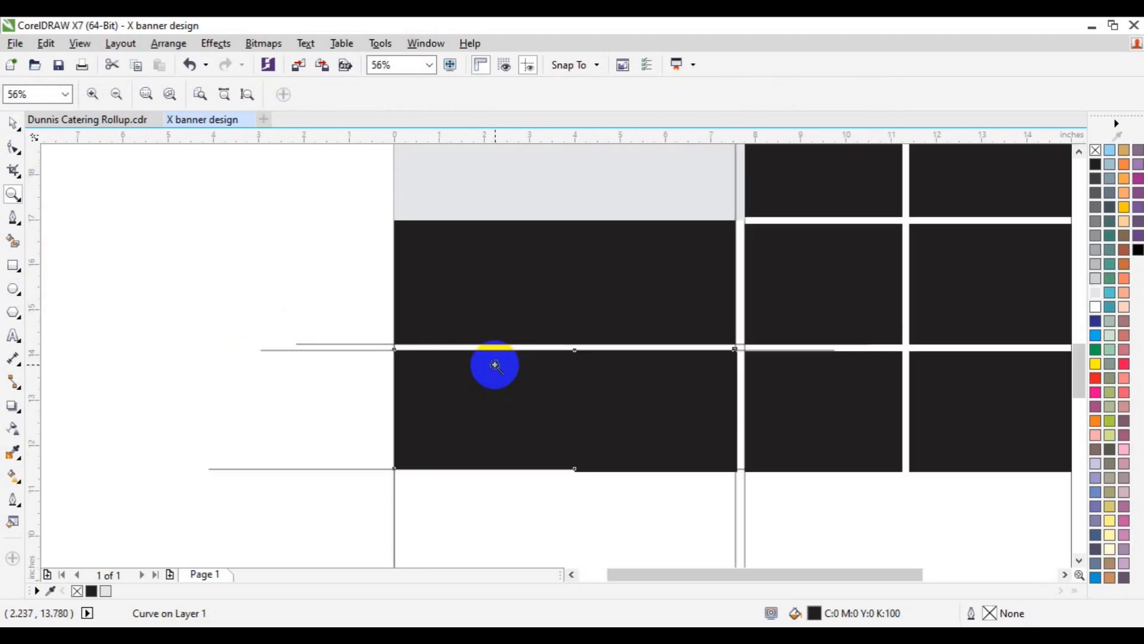
{"action": "key", "text": "space"}
{"action": "left_click", "coordinate": [341, 350]}
{"action": "left_click", "coordinate": [344, 356]}
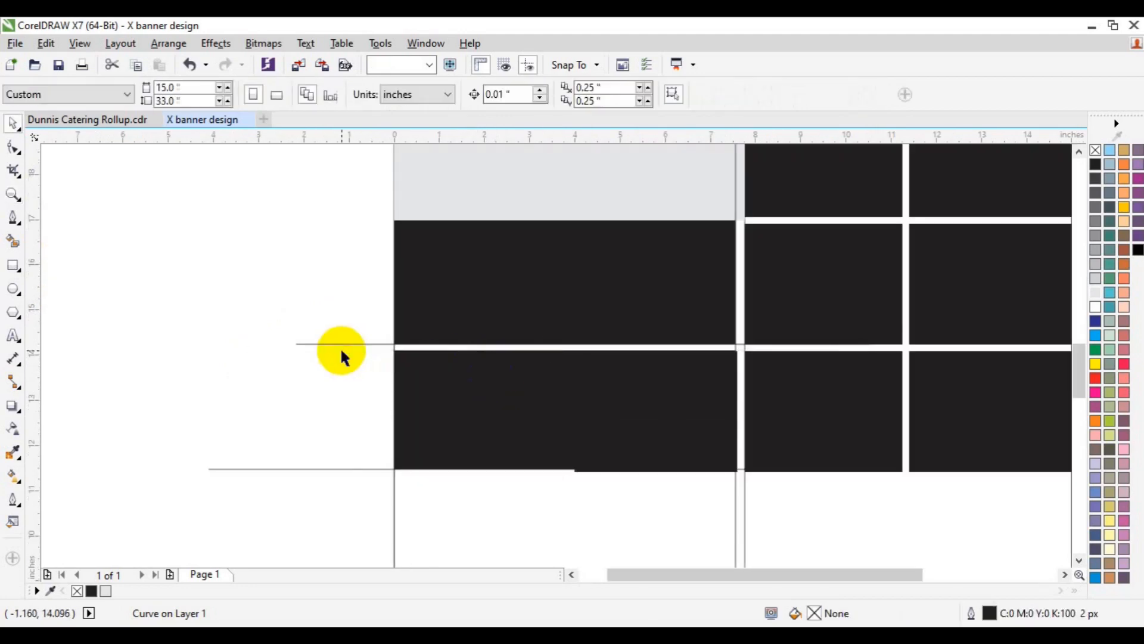
{"action": "left_click", "coordinate": [332, 344]}
{"action": "key", "text": "Delete"}
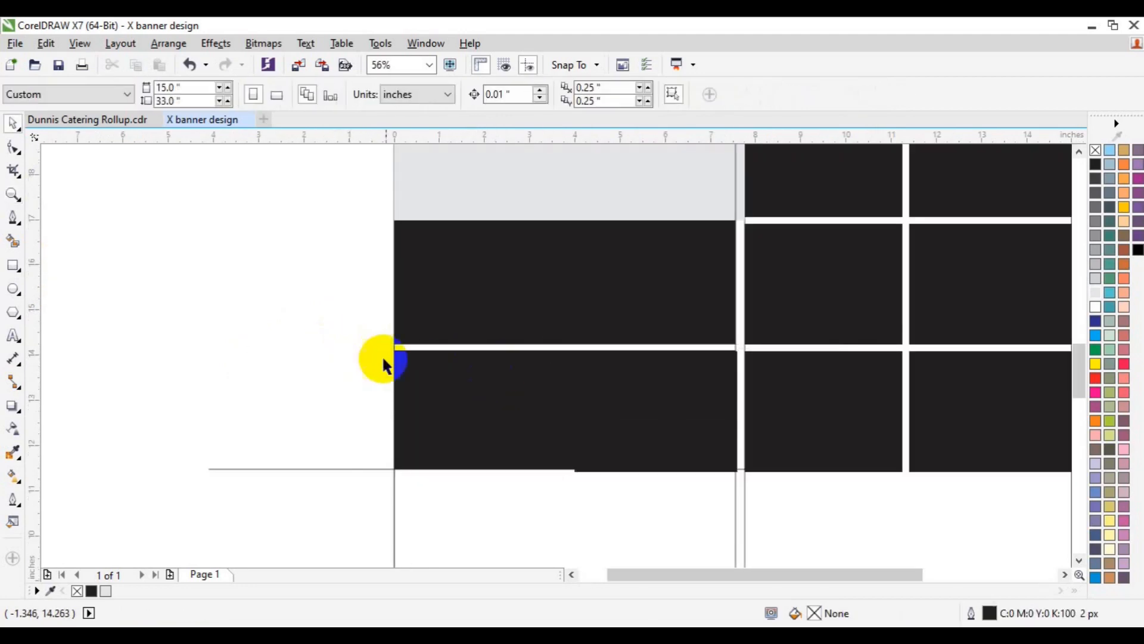
{"action": "left_click", "coordinate": [437, 407]}
{"action": "key", "text": "Delete"}
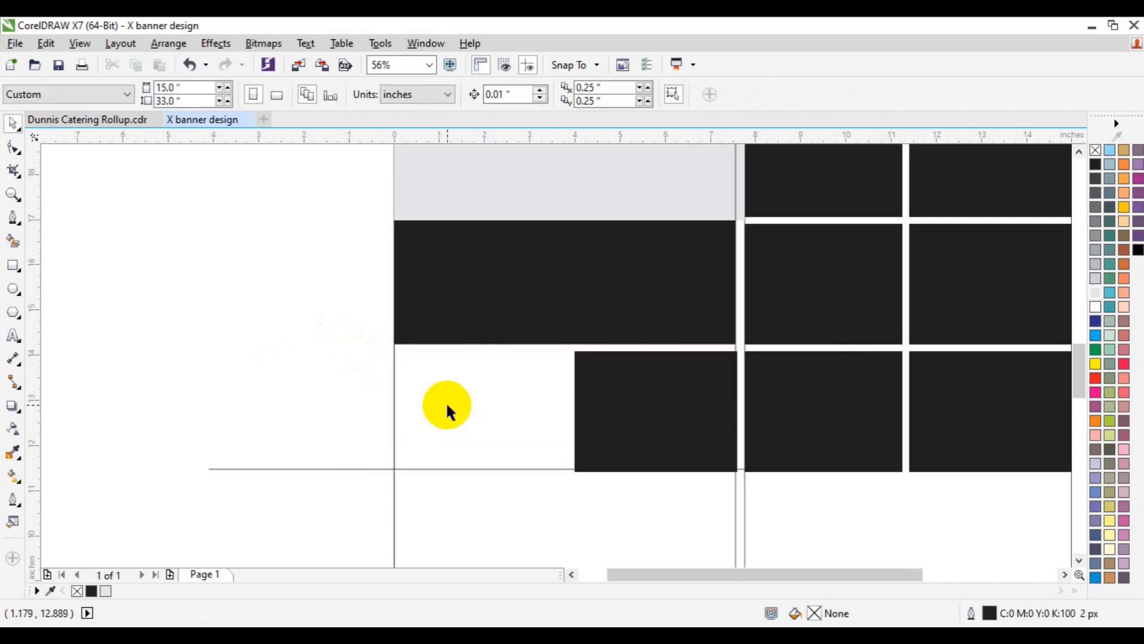
- Copy the vertical line to just left of the copied black cell, at about X 3.71 in
{"action": "left_click", "coordinate": [745, 494]}
{"action": "left_click", "coordinate": [736, 515]}
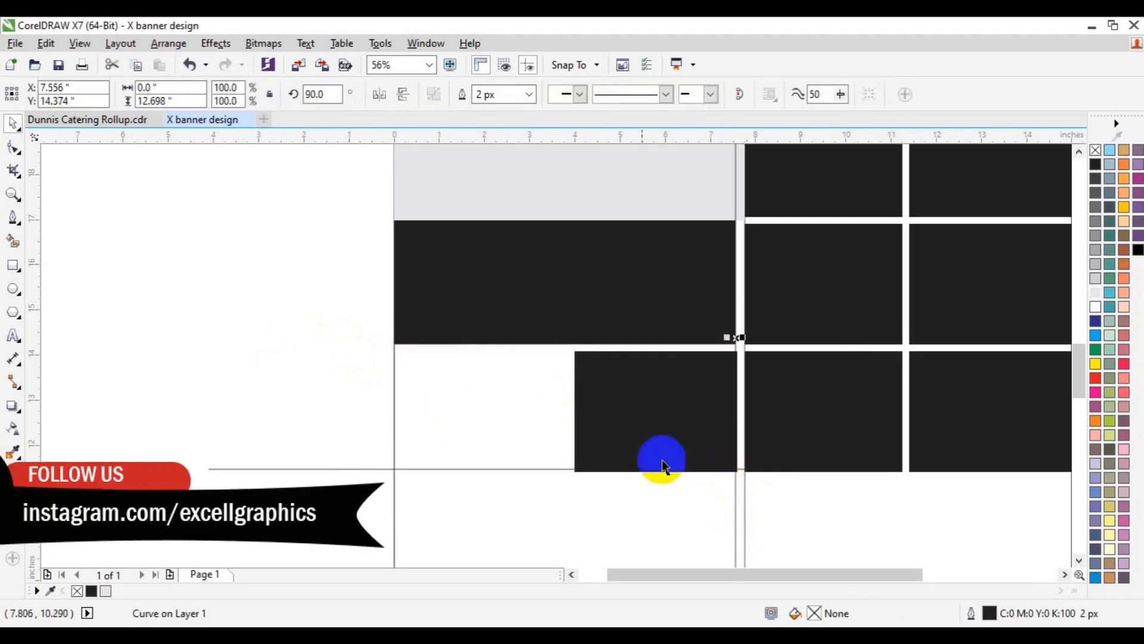
{"action": "left_click", "coordinate": [13, 194]}
{"action": "left_click", "coordinate": [115, 97]}
{"action": "key", "text": "space"}
{"action": "left_click_drag", "start_coordinate": [642, 347], "coordinate": [557, 364]}
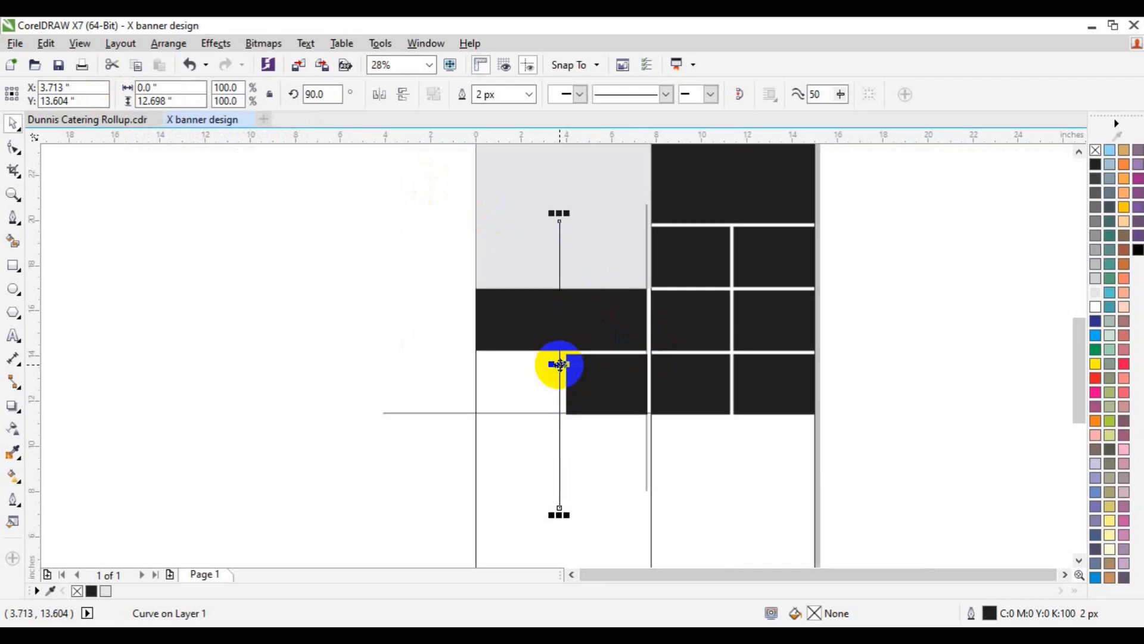
- Make another copy of the vertical line, set its rotation angle to 180 degrees and place it along the copied cell's top edge
{"action": "left_click_drag", "start_coordinate": [561, 365], "coordinate": [475, 382]}
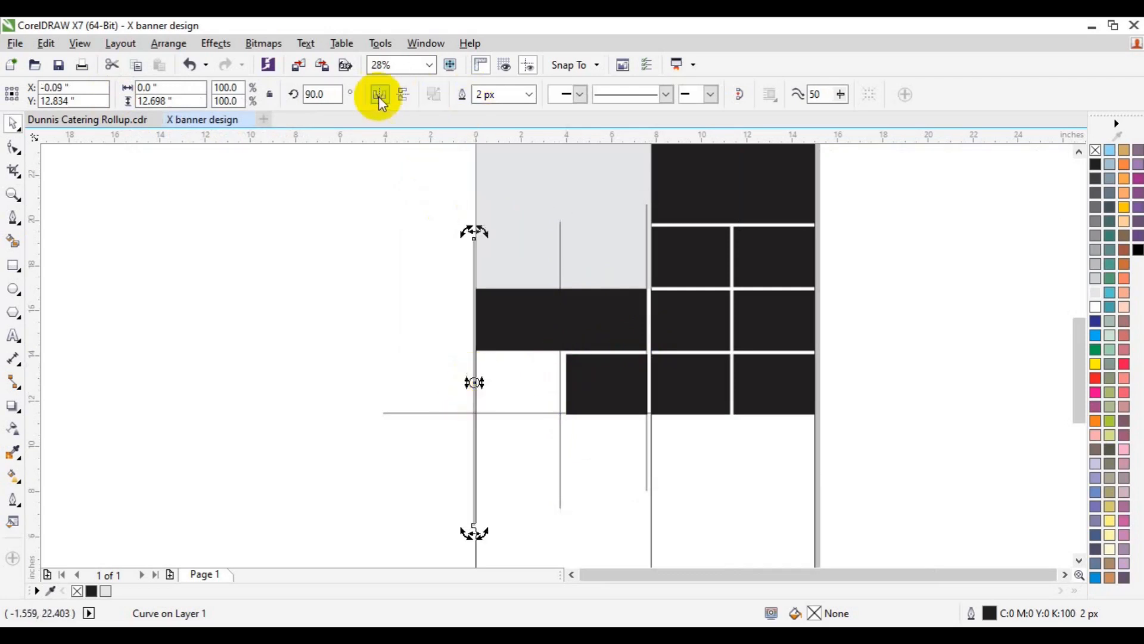
{"action": "left_click", "coordinate": [314, 96]}
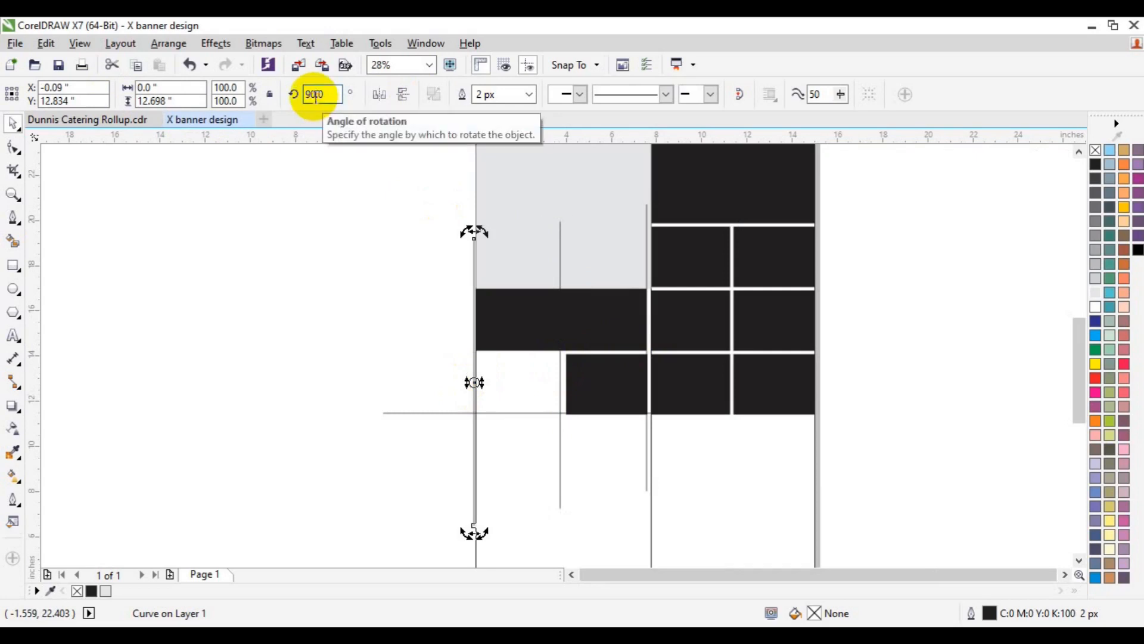
{"action": "double_click", "coordinate": [314, 96]}
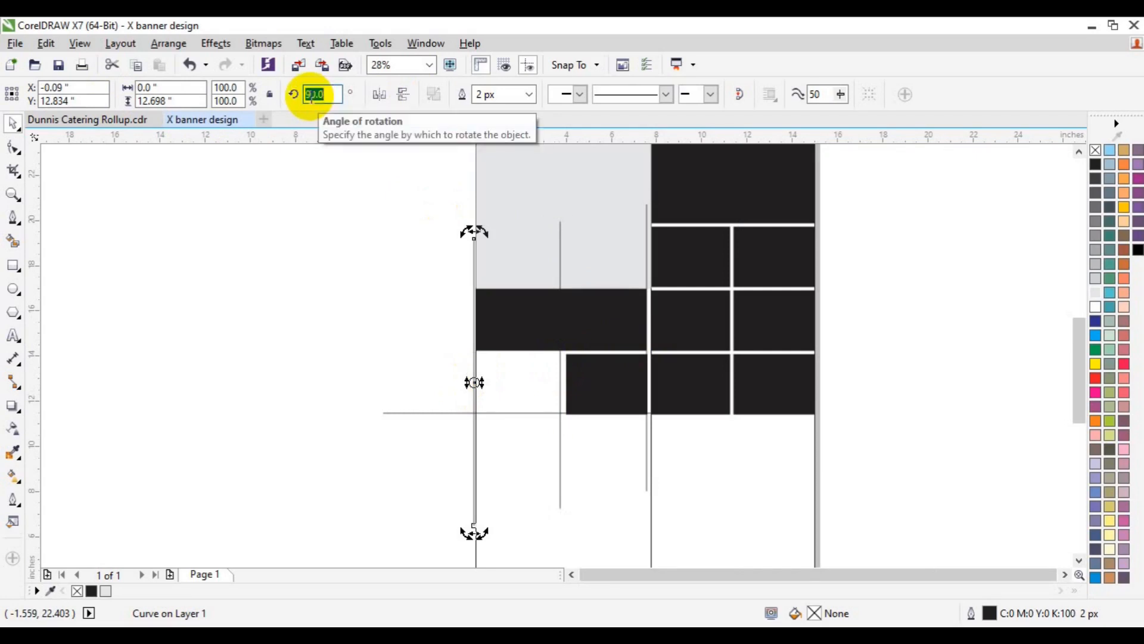
{"action": "type", "text": "180"}
{"action": "key", "text": "Return"}
{"action": "left_click", "coordinate": [304, 251]}
{"action": "left_click", "coordinate": [407, 382]}
{"action": "left_click_drag", "start_coordinate": [409, 381], "coordinate": [466, 355]}
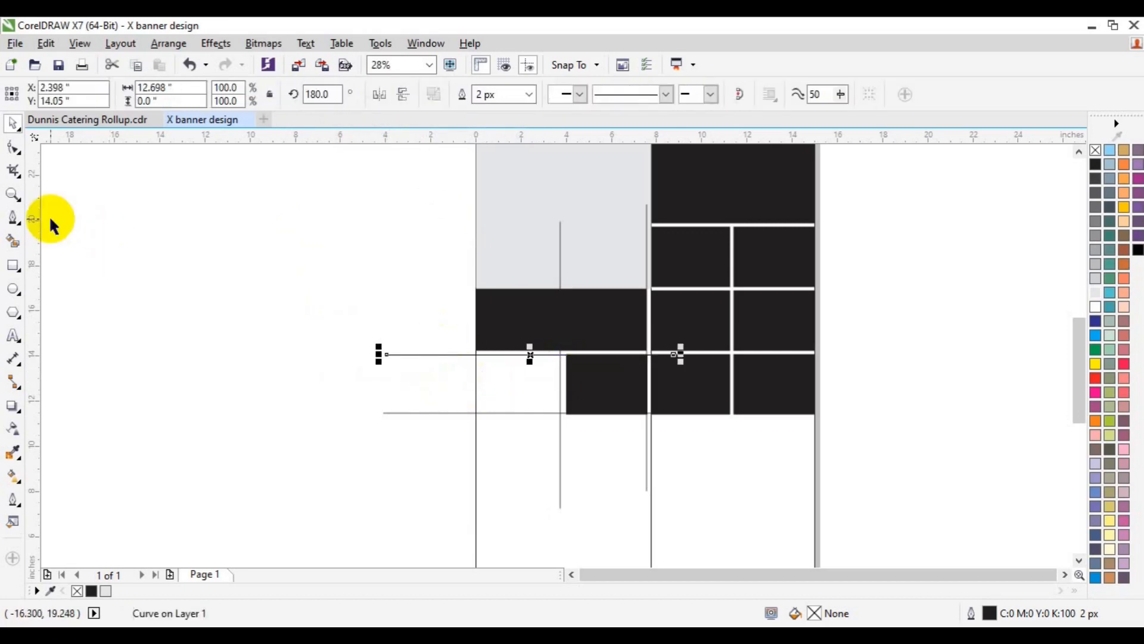
- Smart fill with black the cell left of the copied block and the strip above it, then weld both to the adjoining black block
{"action": "left_click", "coordinate": [12, 241]}
{"action": "left_click", "coordinate": [491, 388]}
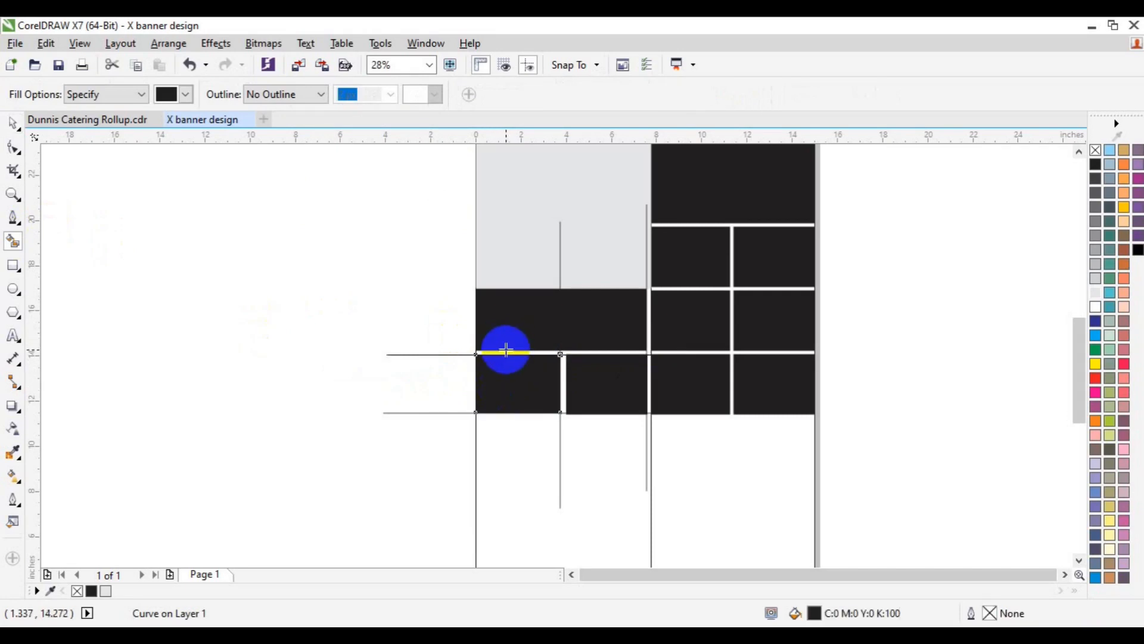
{"action": "key", "text": "space"}
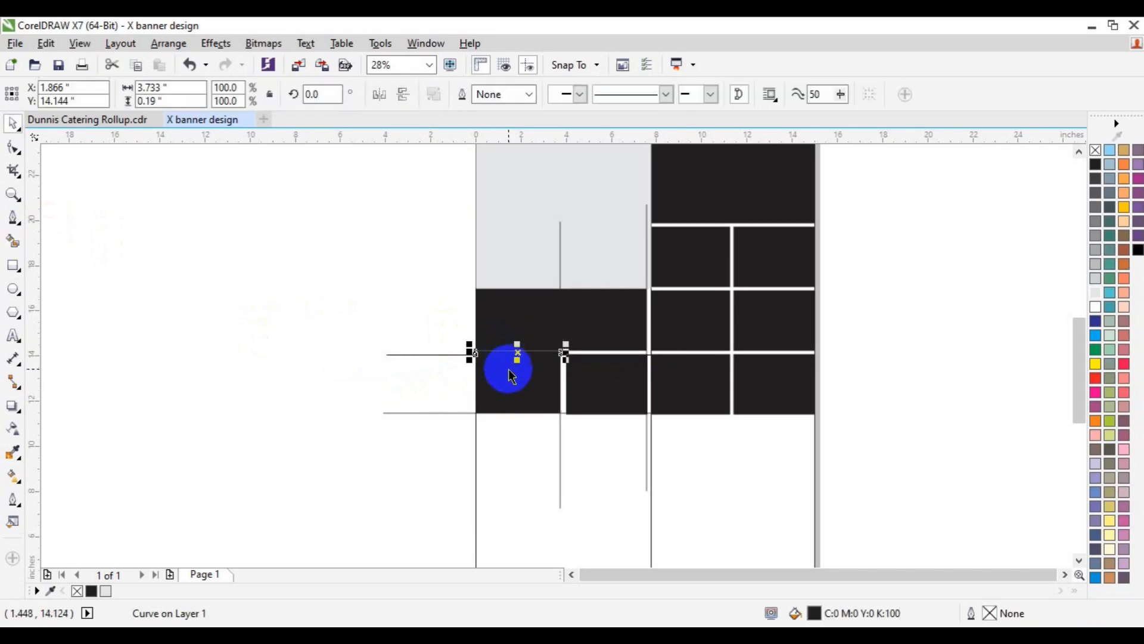
{"action": "left_click", "coordinate": [518, 314], "text": "shift"}
{"action": "left_click", "coordinate": [514, 304], "text": "shift"}
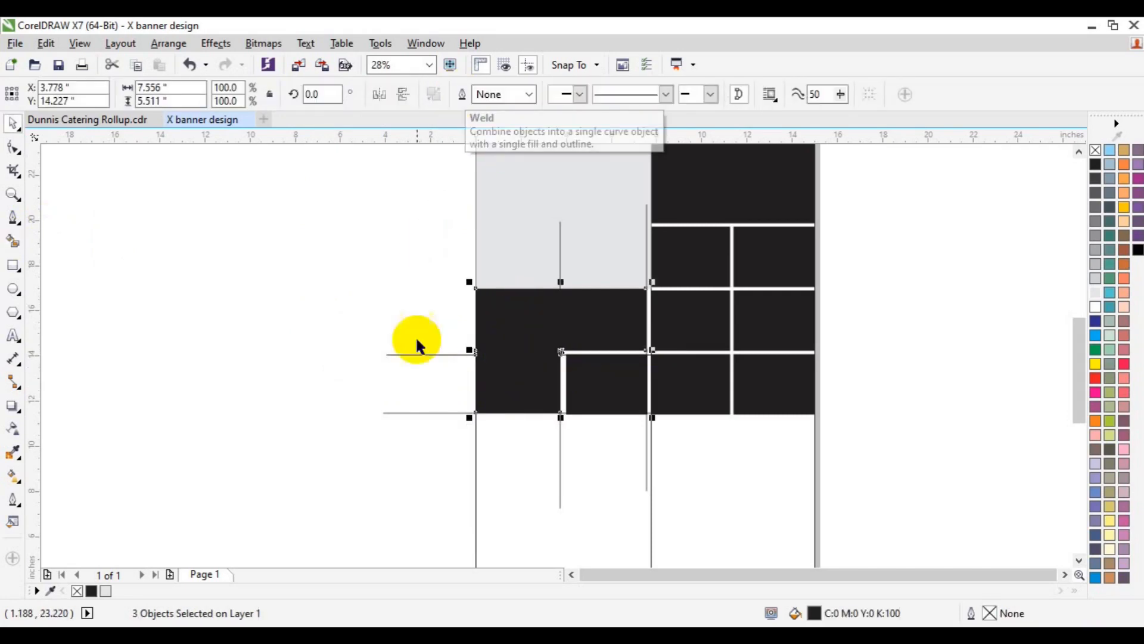
- Delete the two horizontal and two vertical guide lines around the L-shaped black block
{"action": "left_click", "coordinate": [416, 362]}
{"action": "left_click", "coordinate": [415, 354]}
{"action": "key", "text": "Delete"}
{"action": "left_click", "coordinate": [420, 411]}
{"action": "key", "text": "Delete"}
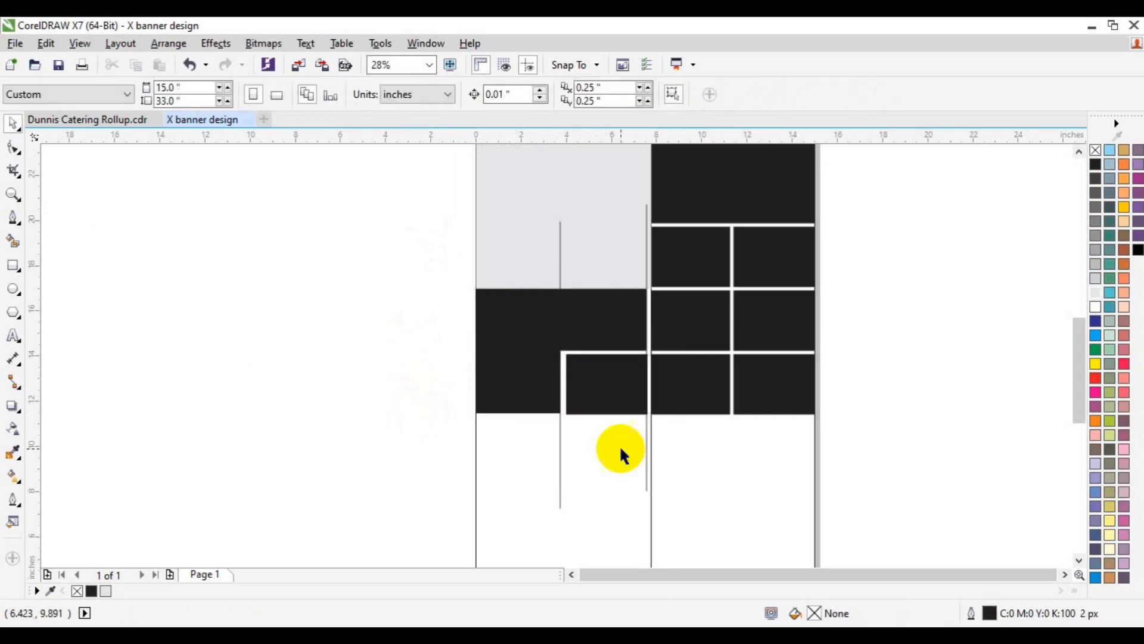
{"action": "left_click", "coordinate": [563, 484]}
{"action": "key", "text": "Delete"}
{"action": "left_click", "coordinate": [647, 464]}
{"action": "key", "text": "Delete"}
- Delete the leftover unfilled rectangle whose vertical edge crosses the blank area below the grid
{"action": "left_click", "coordinate": [13, 194]}
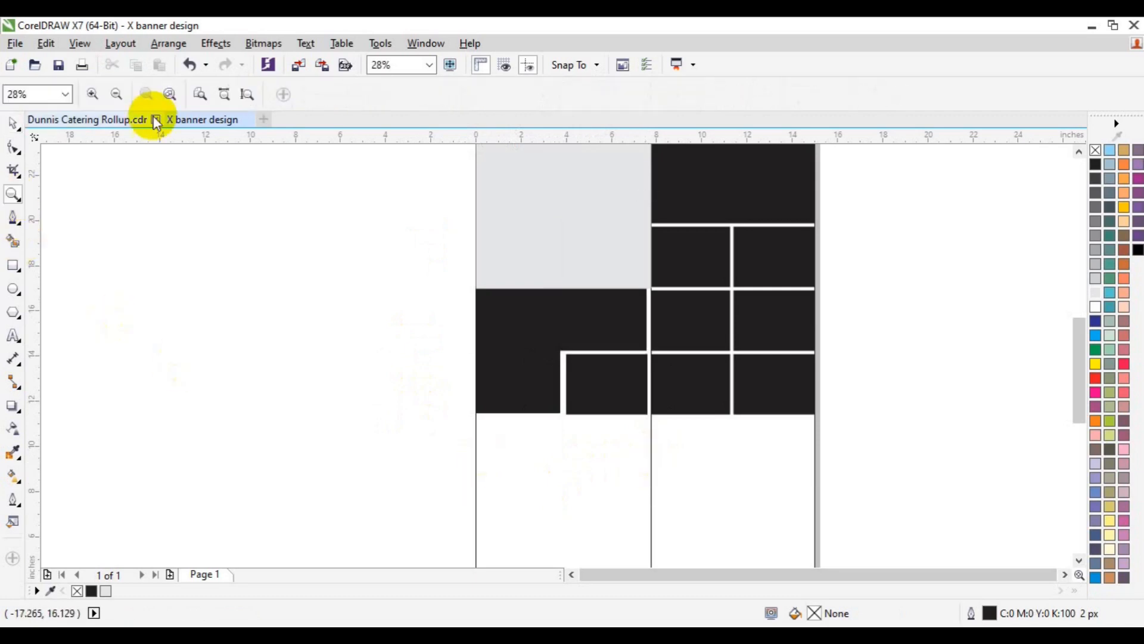
{"action": "left_click", "coordinate": [120, 95]}
{"action": "key", "text": "space"}
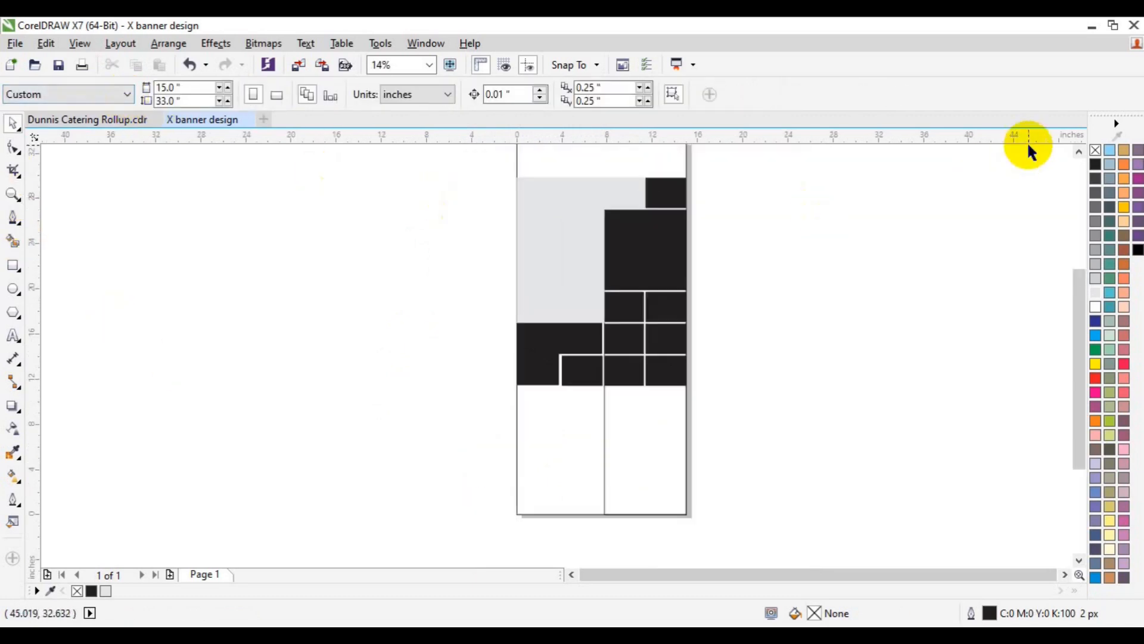
{"action": "left_click", "coordinate": [1079, 152]}
{"action": "left_click", "coordinate": [1079, 151]}
{"action": "left_click_drag", "start_coordinate": [1074, 415], "coordinate": [1073, 466]}
{"action": "left_click", "coordinate": [626, 475]}
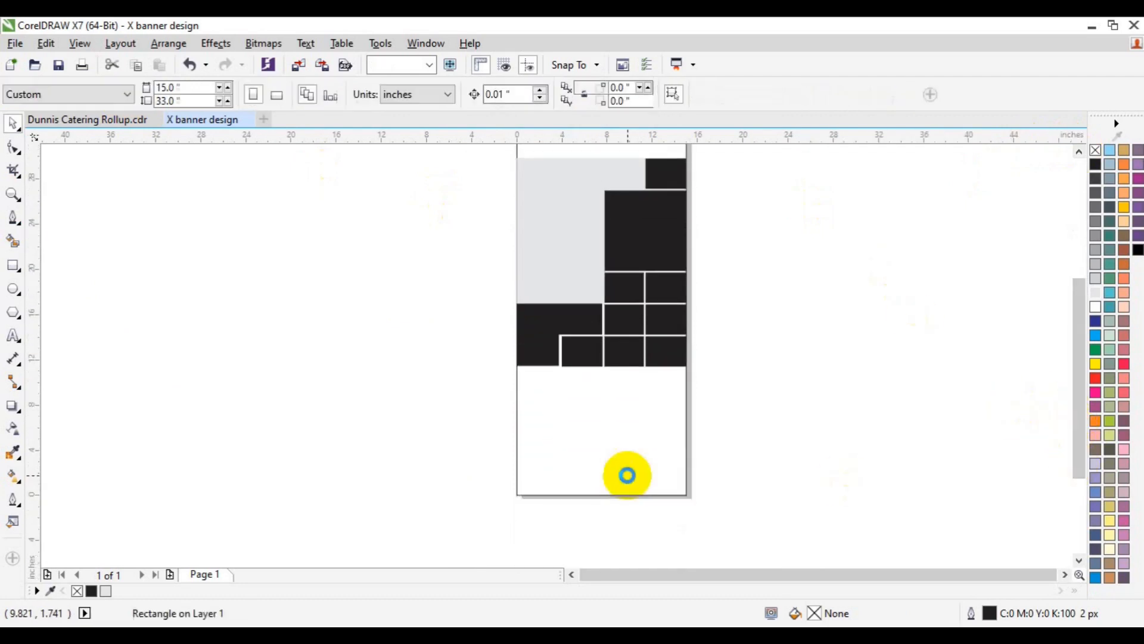
{"action": "left_click", "coordinate": [590, 470]}
{"action": "left_click", "coordinate": [422, 459]}
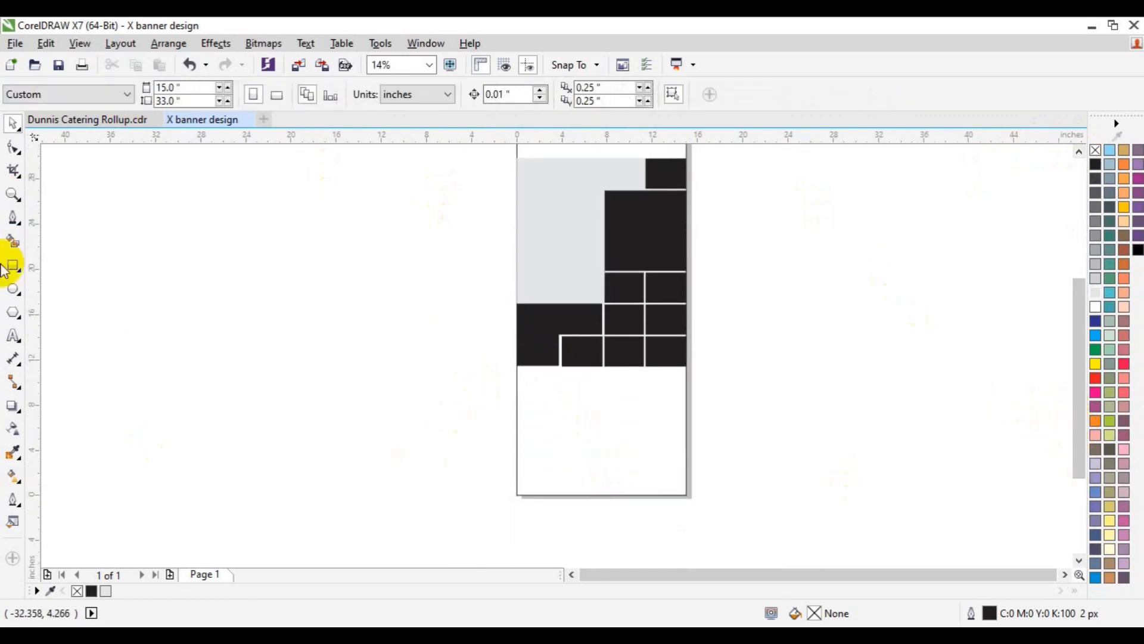
- Draw a horizontal line across the page with the Pen tool, about 3.45 in above its bottom edge
{"action": "left_click", "coordinate": [13, 218]}
{"action": "left_click", "coordinate": [494, 456]}
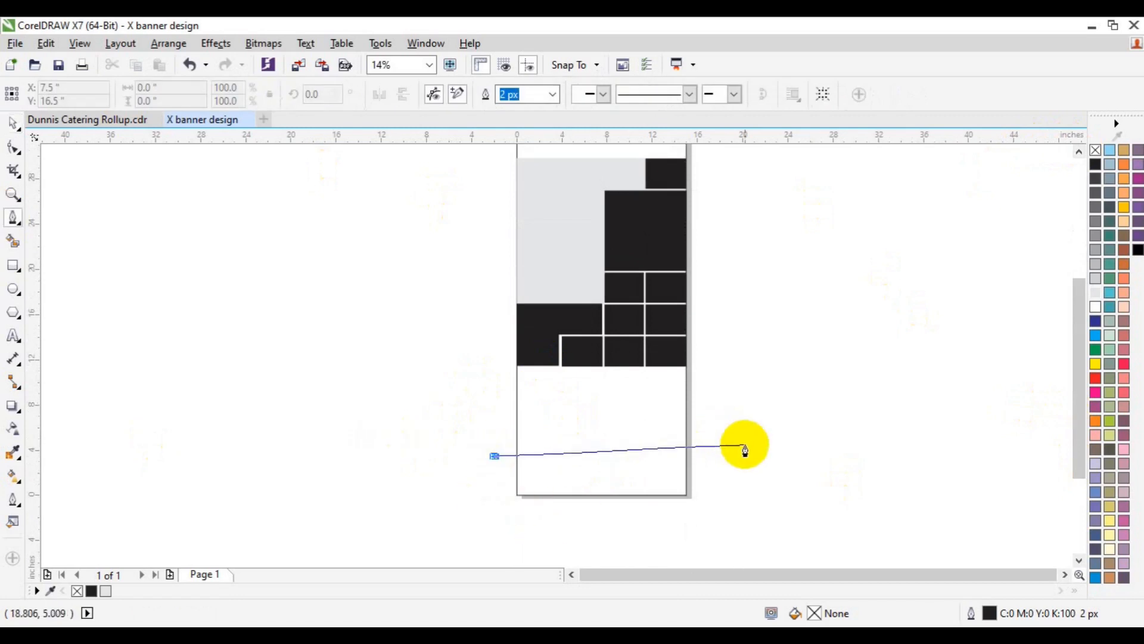
{"action": "key", "text": "space"}
{"action": "left_click", "coordinate": [774, 506]}
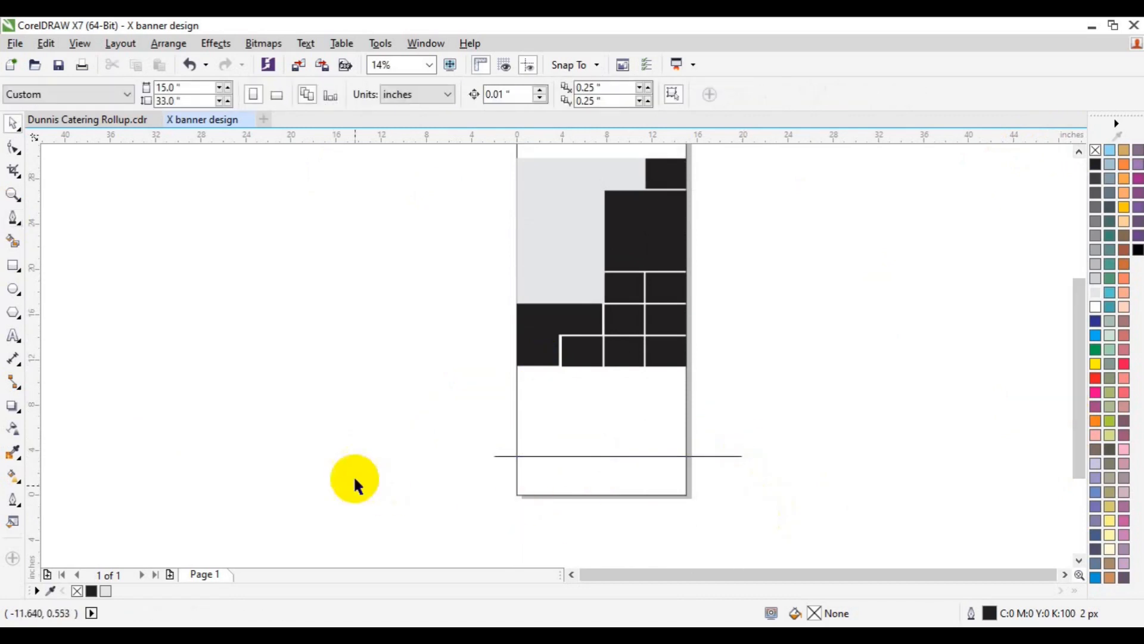
- Smart fill the strip below the horizontal line with black and delete the line
{"action": "left_click", "coordinate": [13, 241]}
{"action": "left_click", "coordinate": [582, 483]}
{"action": "key", "text": "space"}
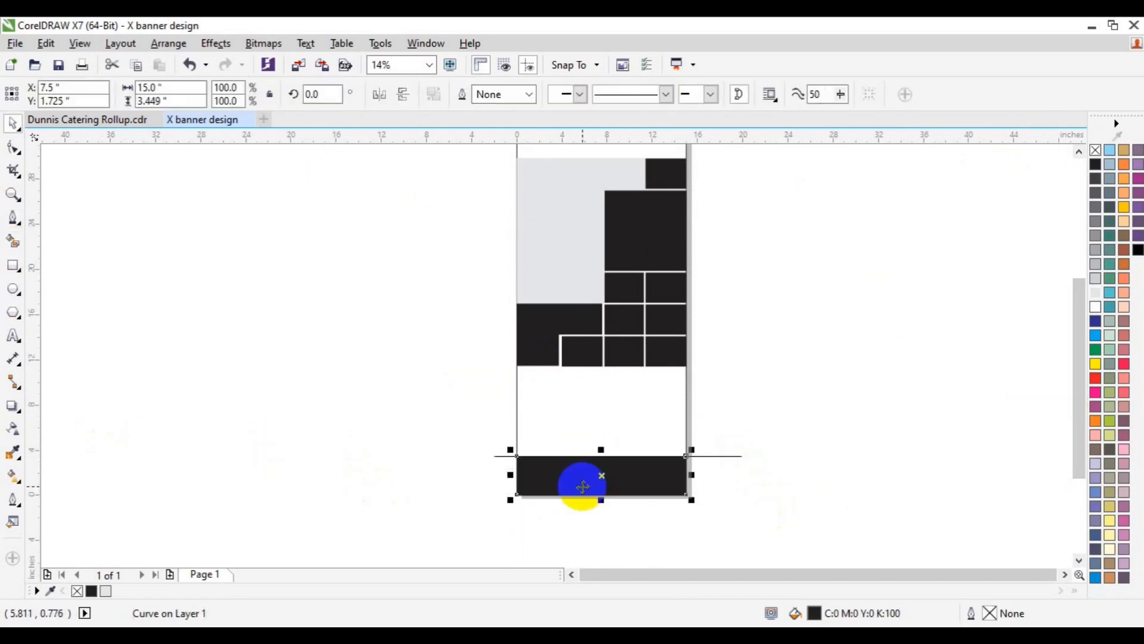
{"action": "left_click", "coordinate": [707, 457]}
{"action": "key", "text": "Delete"}
- Select all the grid blocks above the bottom strip and nudge them slightly up the page
{"action": "left_click", "coordinate": [1078, 151]}
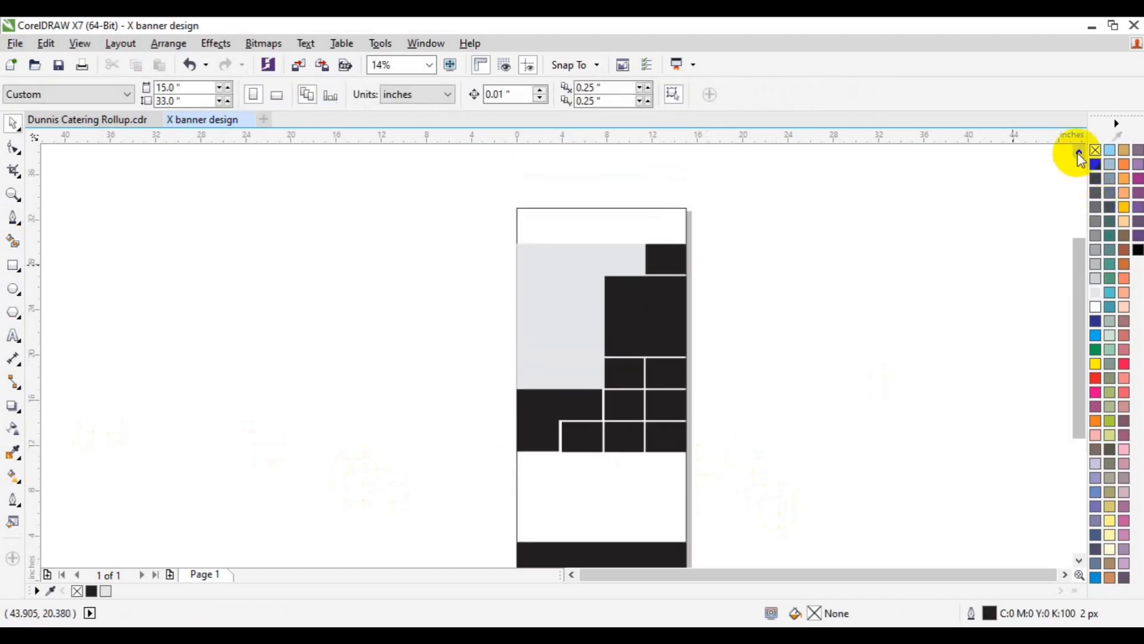
{"action": "left_click_drag", "start_coordinate": [469, 214], "coordinate": [745, 464]}
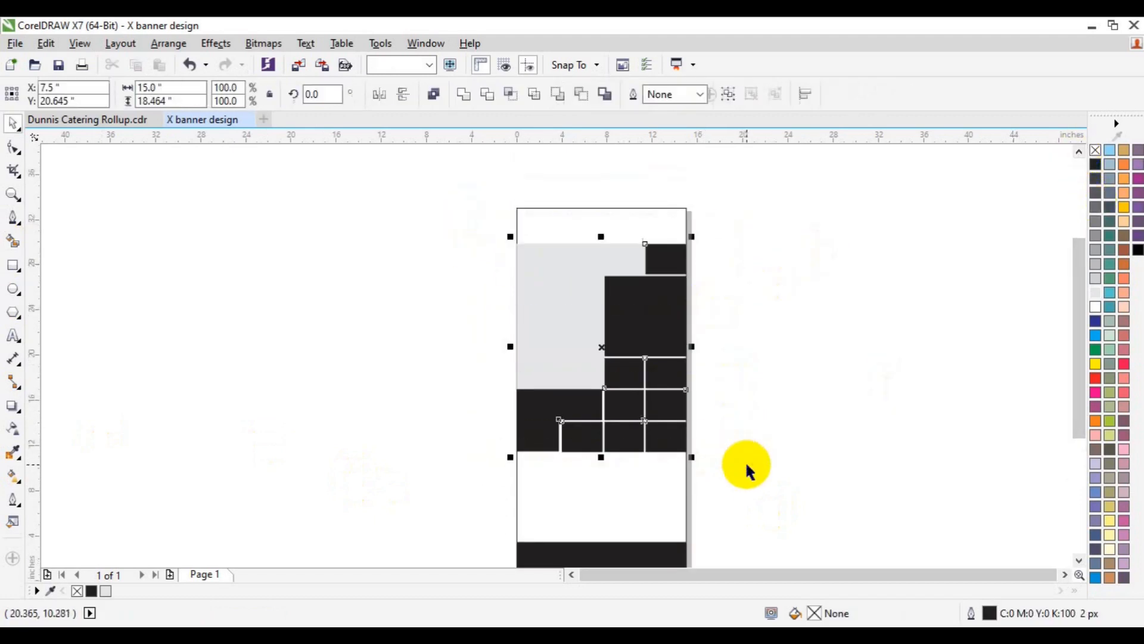
{"action": "key", "text": "Up"}
{"action": "key", "text": "Up"}
{"action": "key", "text": "Up"}
{"action": "key", "text": "Up"}
{"action": "key", "text": "Up"}
{"action": "key", "text": "Up"}
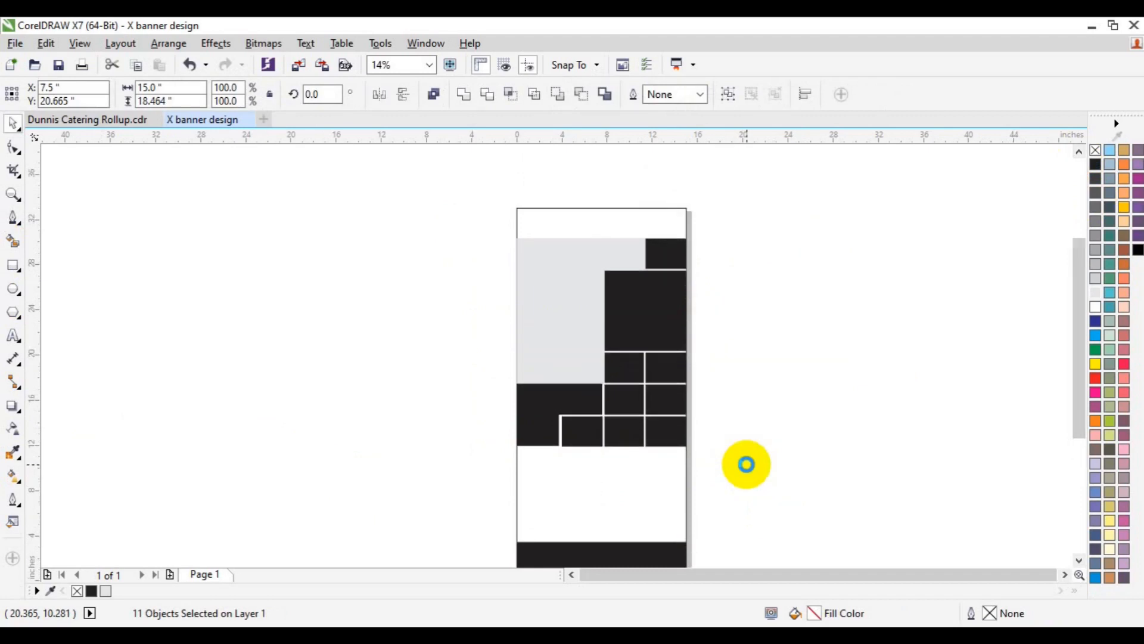
{"action": "left_click", "coordinate": [746, 465]}
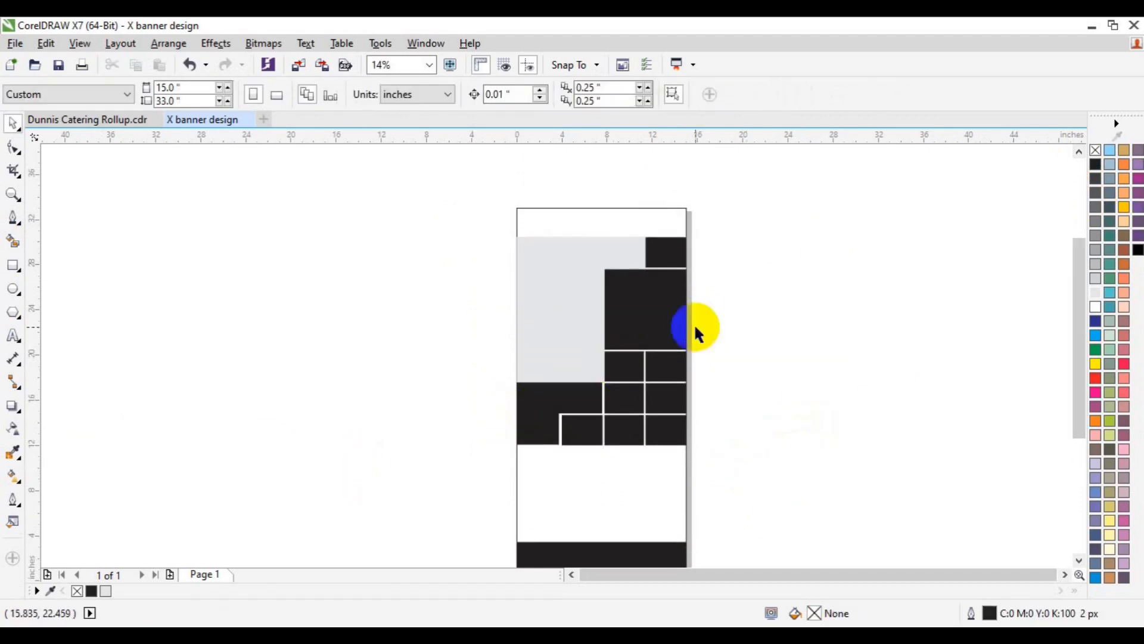
{"action": "left_click", "coordinate": [648, 327]}
{"action": "left_click", "coordinate": [684, 370]}
{"action": "left_click", "coordinate": [683, 403]}
{"action": "left_click", "coordinate": [730, 423]}
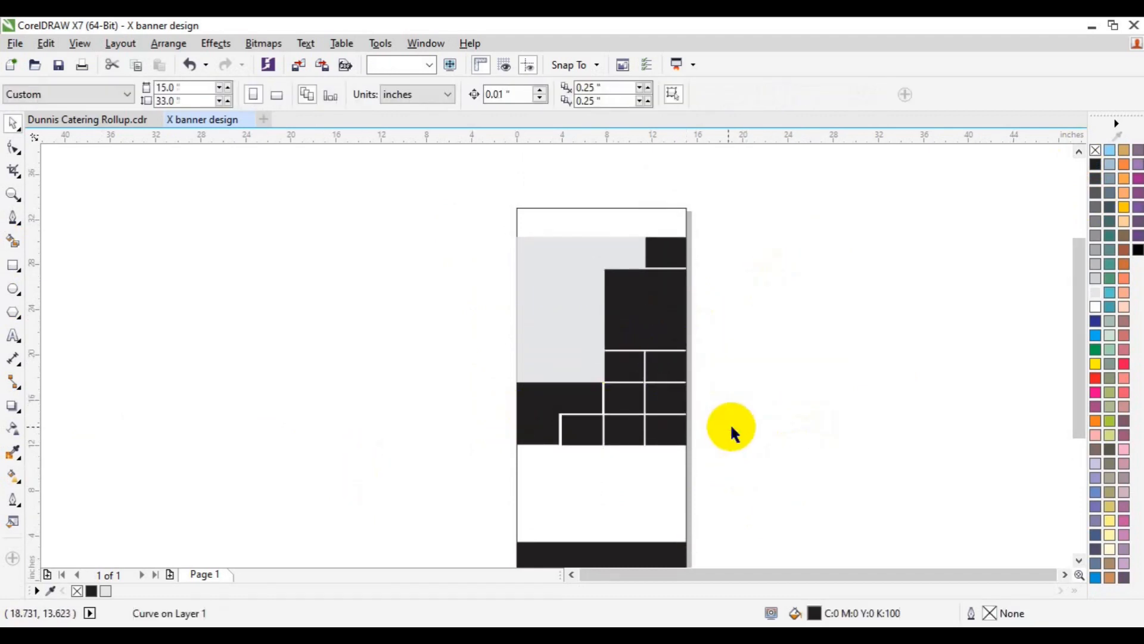
- Fill the large square, the cell diagonally below it and the grid's lower corner cell with a reddish shade of orange
{"action": "left_click", "coordinate": [1080, 559]}
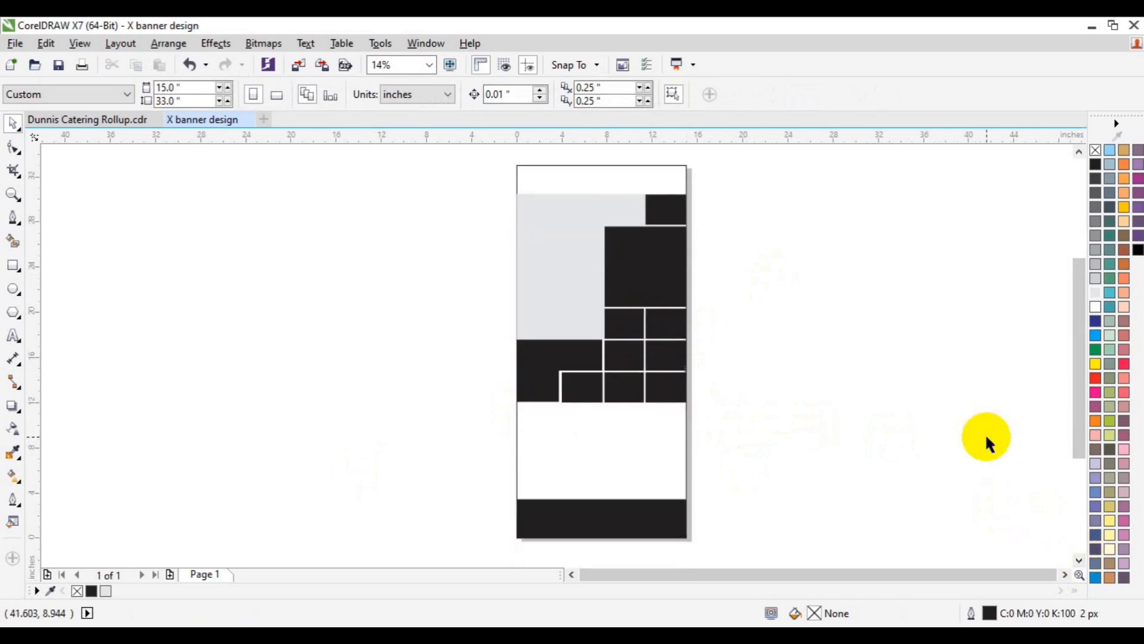
{"action": "left_click", "coordinate": [656, 242]}
{"action": "left_click", "coordinate": [614, 350], "text": "shift"}
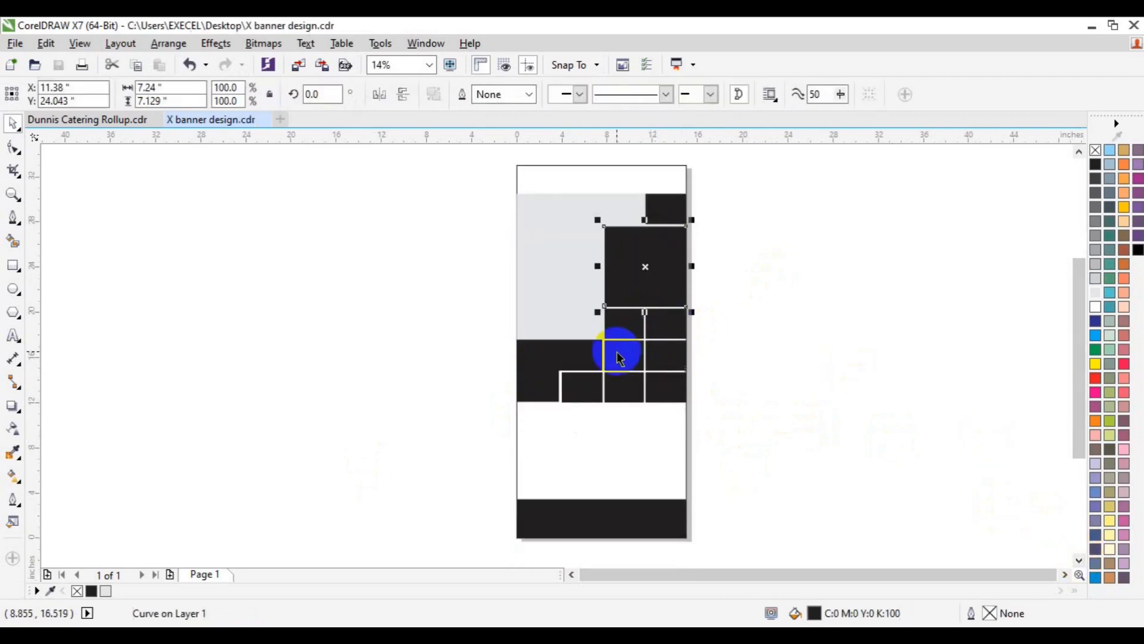
{"action": "left_click", "coordinate": [686, 405], "text": "shift"}
{"action": "left_click", "coordinate": [1095, 422]}
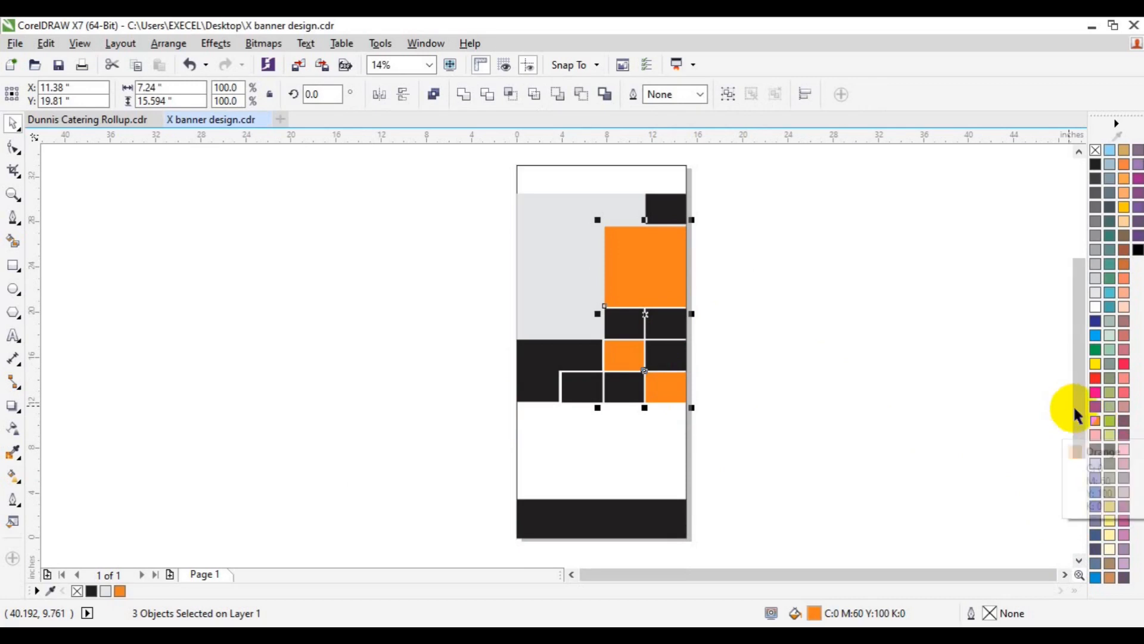
{"action": "left_click_drag", "start_coordinate": [1095, 422], "coordinate": [1061, 455]}
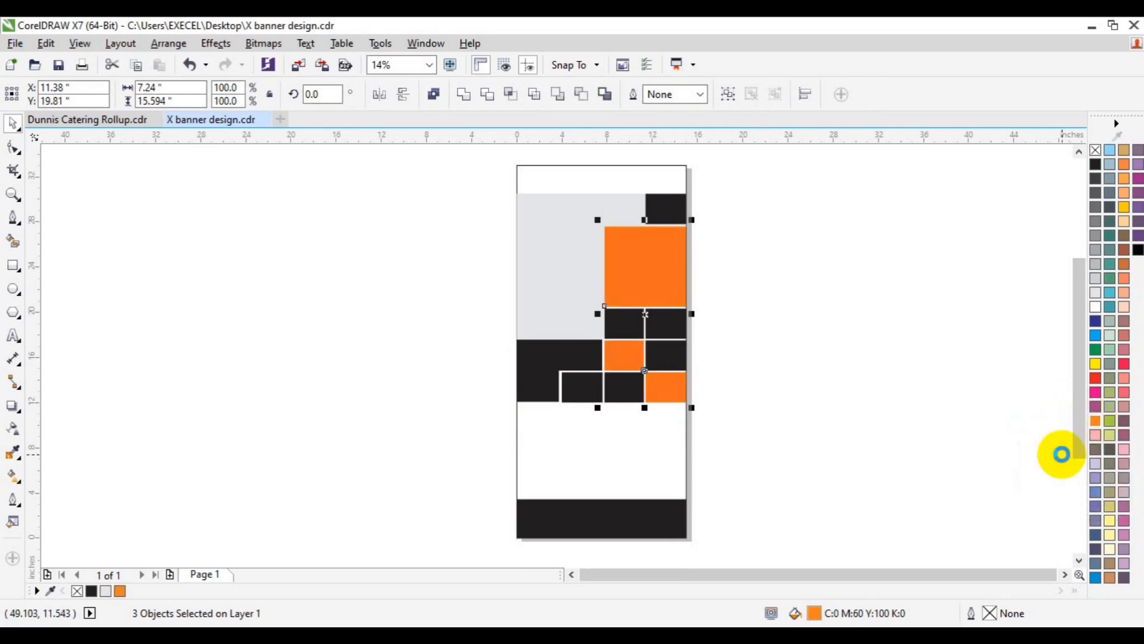
{"action": "left_click", "coordinate": [739, 353]}
- Fill the small cell directly below the large square's left half with a yellowish shade of orange
{"action": "mouse_move", "coordinate": [644, 335]}
{"action": "left_mouse_down"}
{"action": "mouse_move", "coordinate": [667, 326]}
{"action": "mouse_move", "coordinate": [625, 333]}
{"action": "left_mouse_up"}
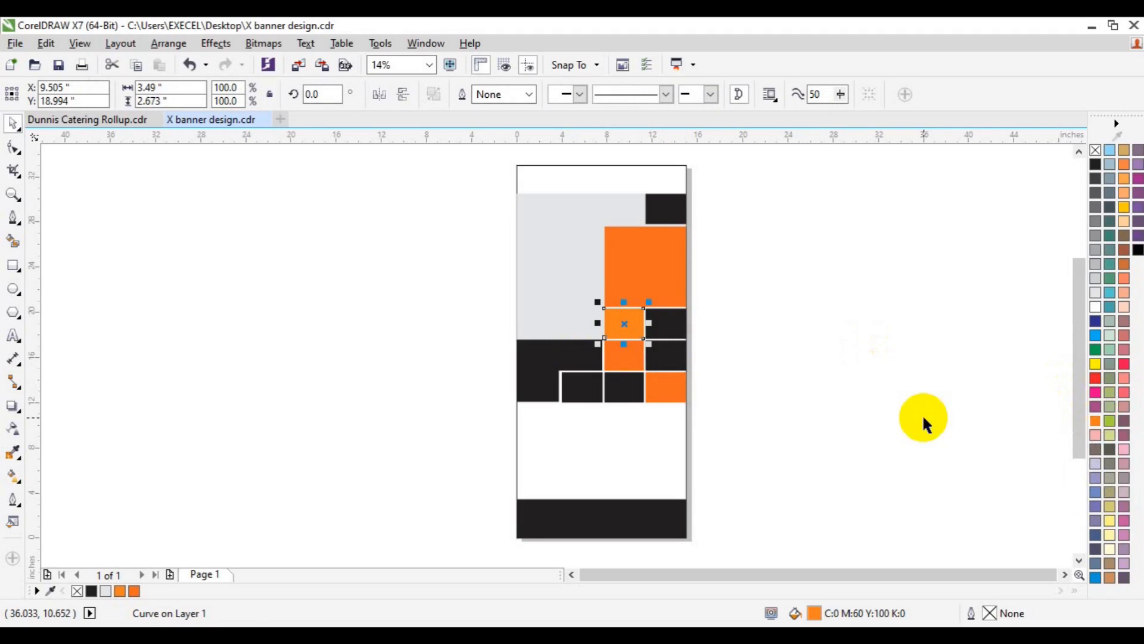
{"action": "left_click_drag", "start_coordinate": [1095, 421], "coordinate": [1057, 449]}
{"action": "left_click", "coordinate": [776, 374]}
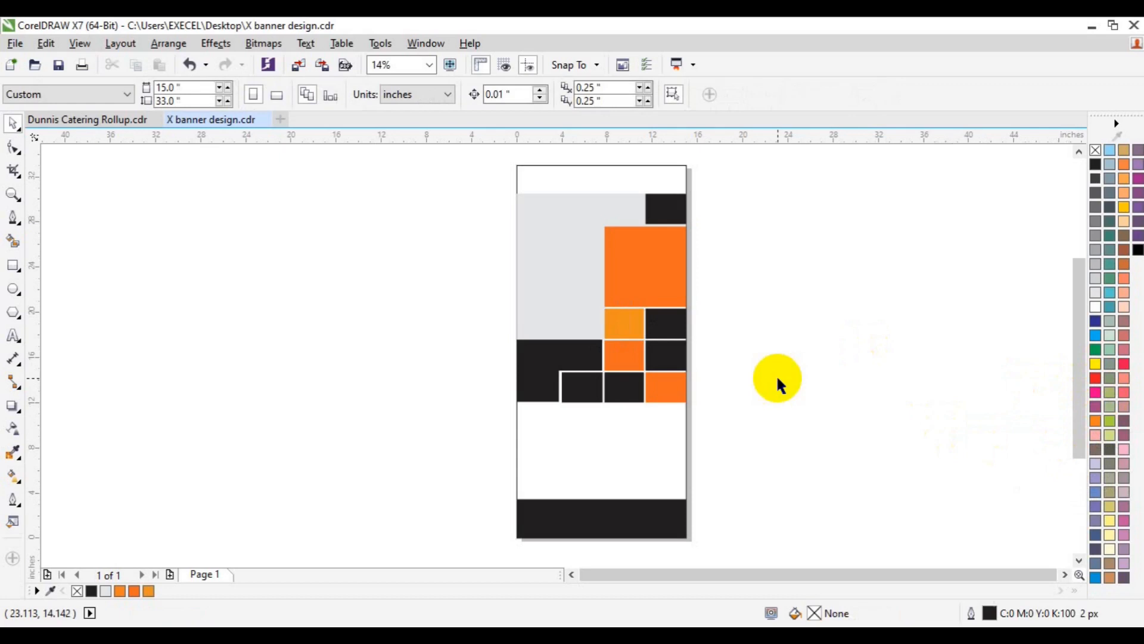
- Fill the page-edge cell in the middle small row and the centre cell in the bottom row with 20% black
{"action": "left_click", "coordinate": [664, 349]}
{"action": "left_click", "coordinate": [623, 390], "text": "shift"}
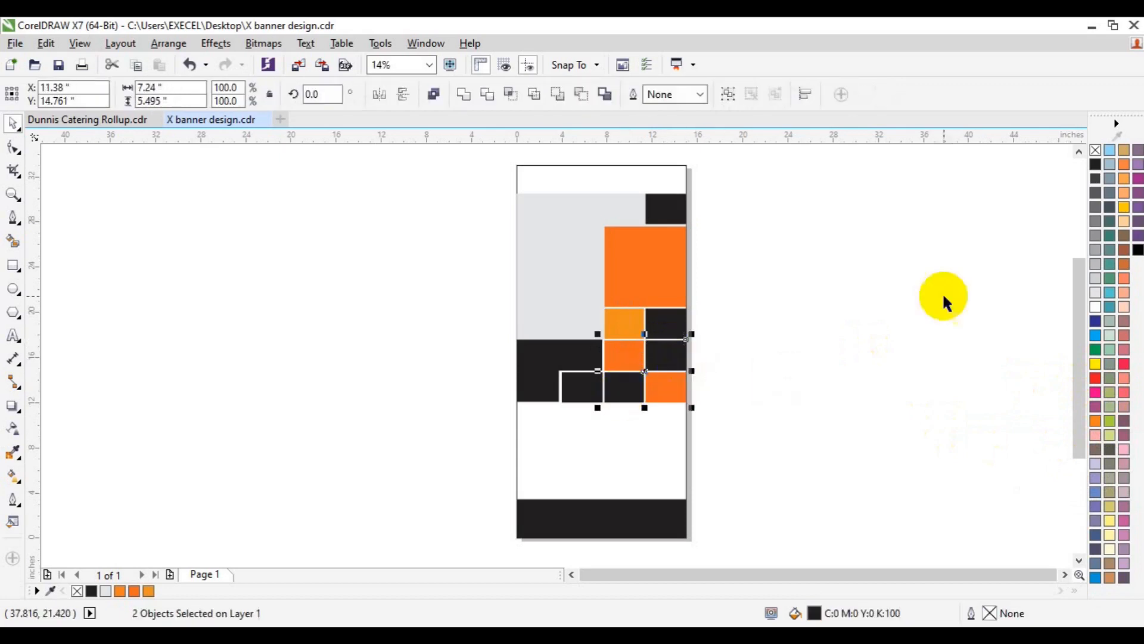
{"action": "left_click", "coordinate": [1096, 277]}
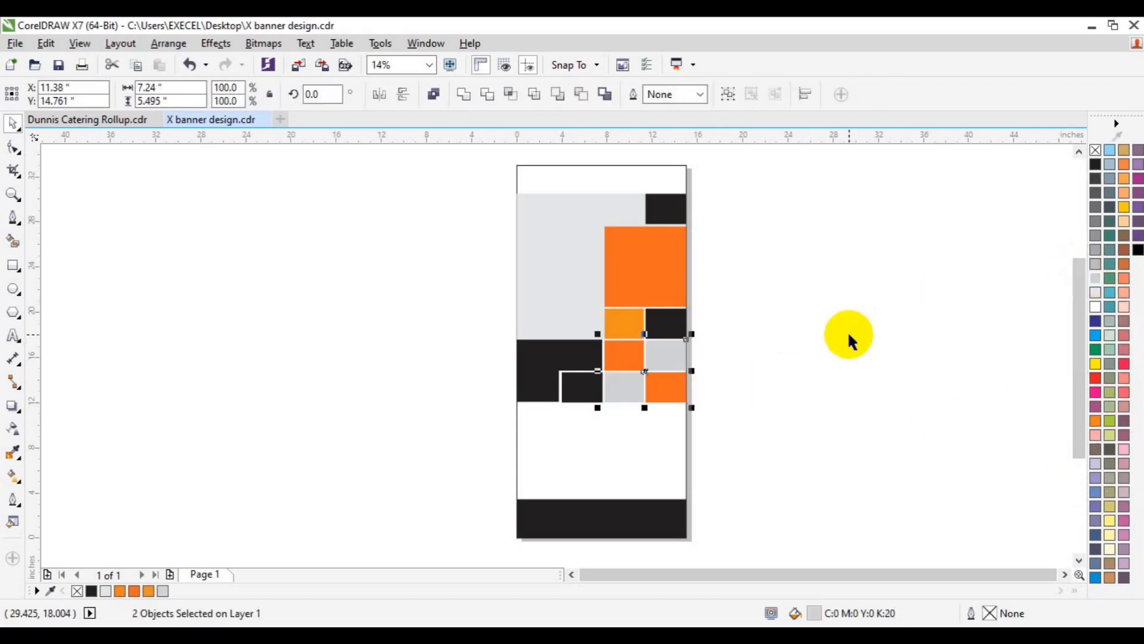
- Set the fill of the two remaining small black cells to C78 M67 Y62 K86
{"action": "left_click", "coordinate": [654, 322]}
{"action": "left_click", "coordinate": [580, 388], "text": "shift"}
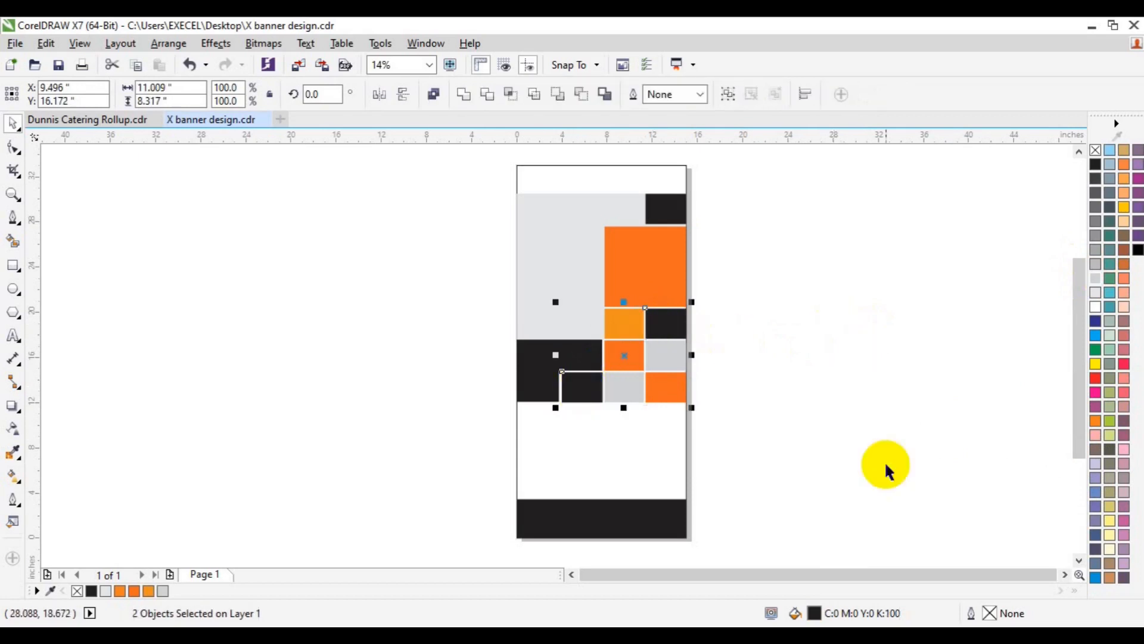
{"action": "double_click", "coordinate": [816, 616]}
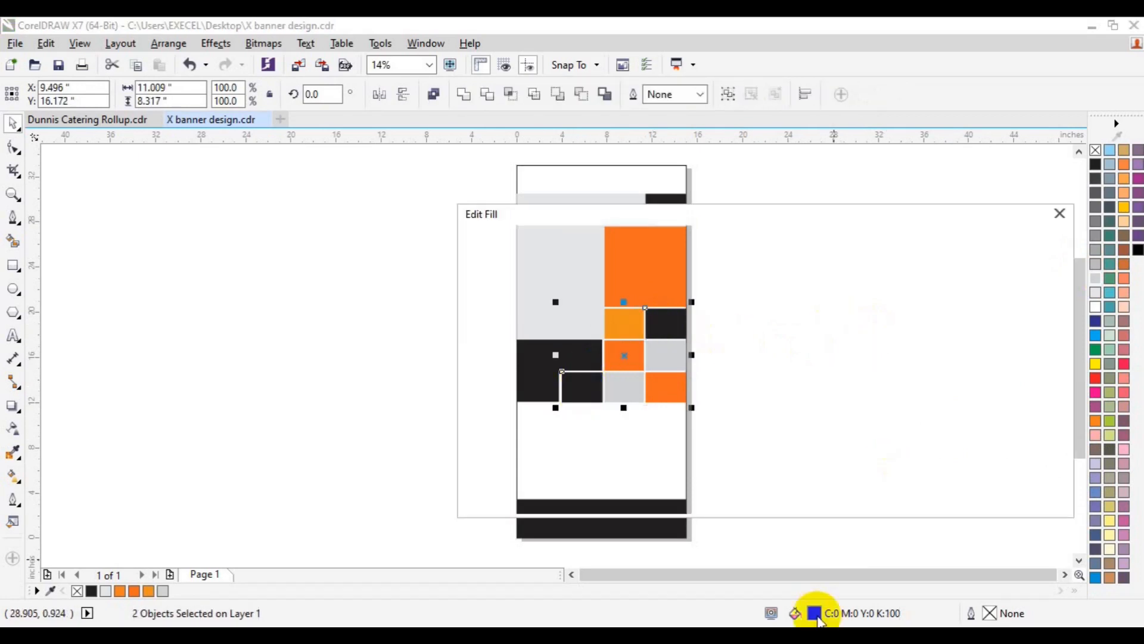
{"action": "left_click", "coordinate": [666, 363]}
{"action": "left_click", "coordinate": [633, 449]}
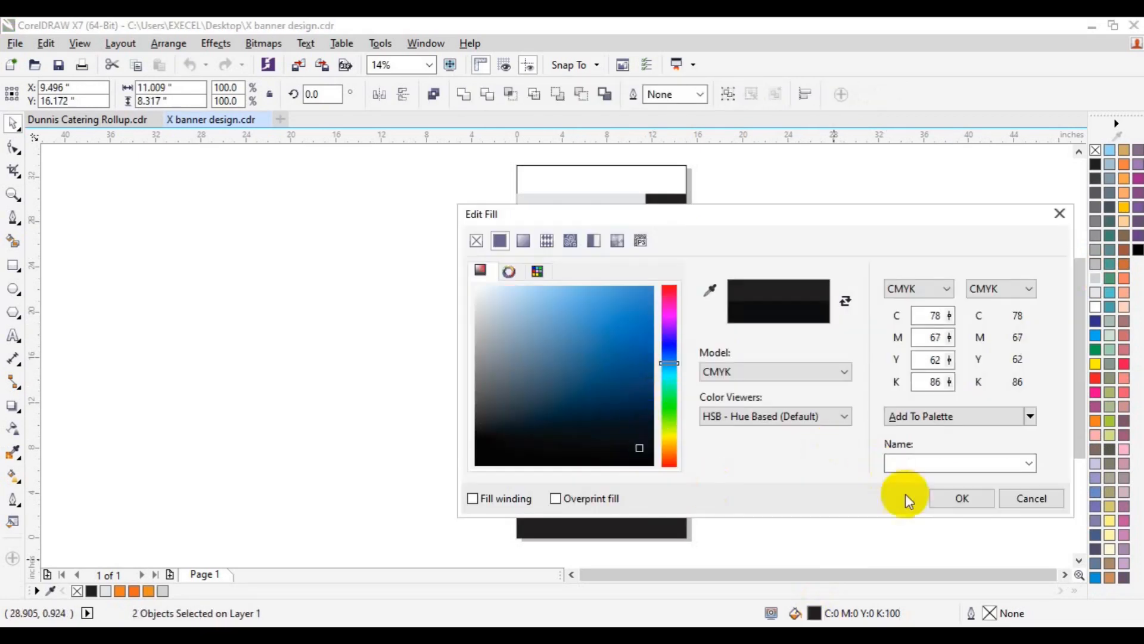
{"action": "left_click", "coordinate": [939, 498]}
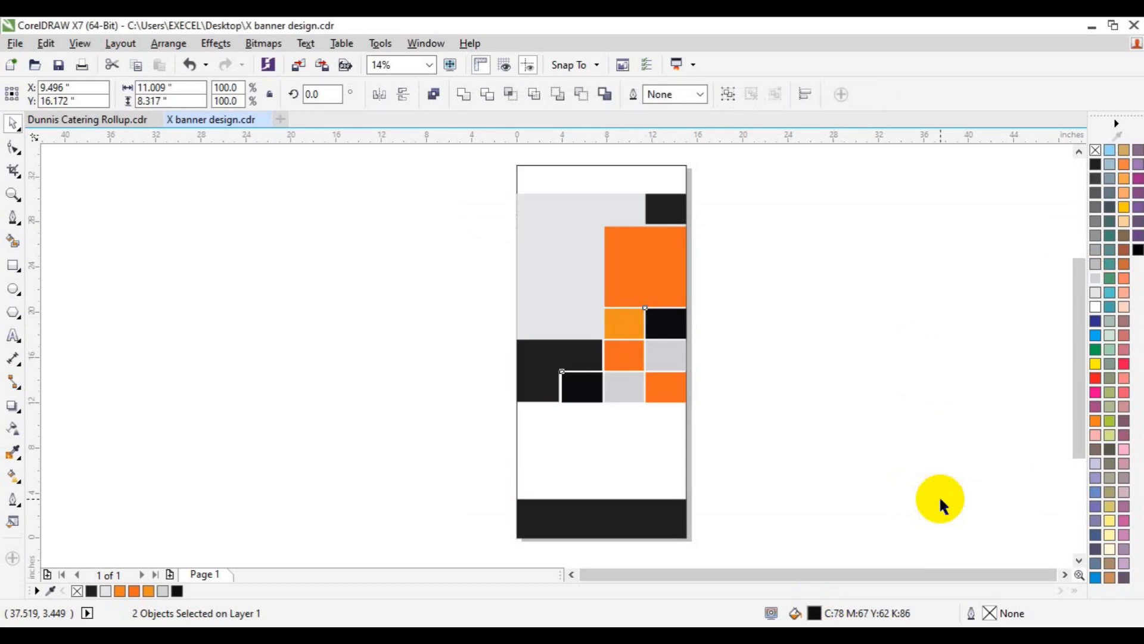
- Fill the black cell above the large orange square with the yellowish orange already used in the document
{"action": "left_click", "coordinate": [684, 205]}
{"action": "left_click", "coordinate": [148, 592]}
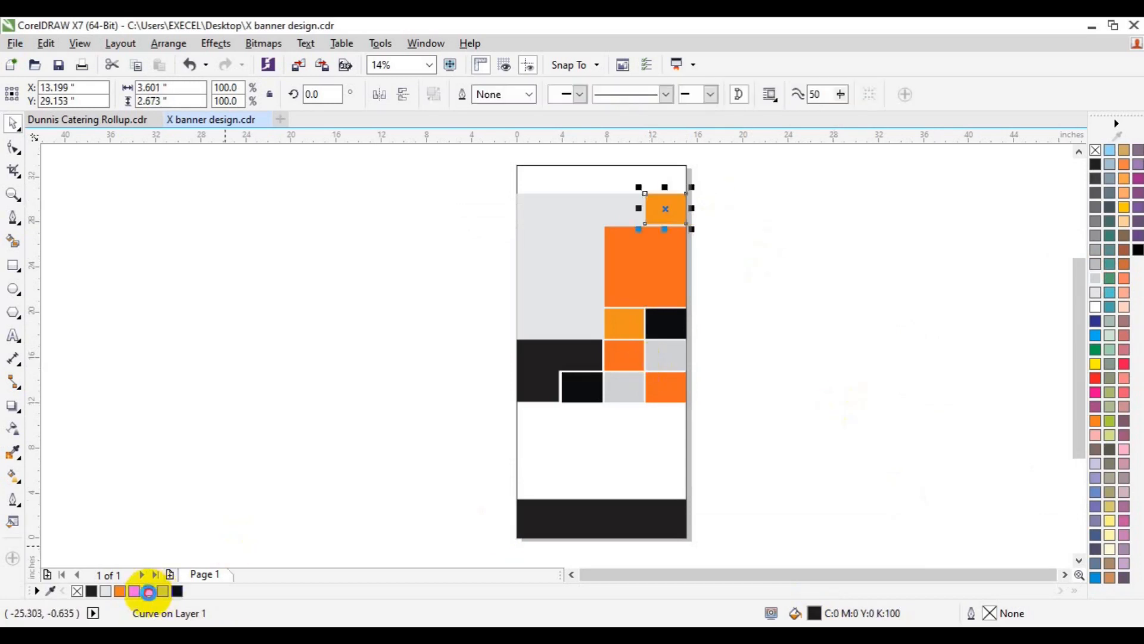
{"action": "left_click", "coordinate": [815, 376]}
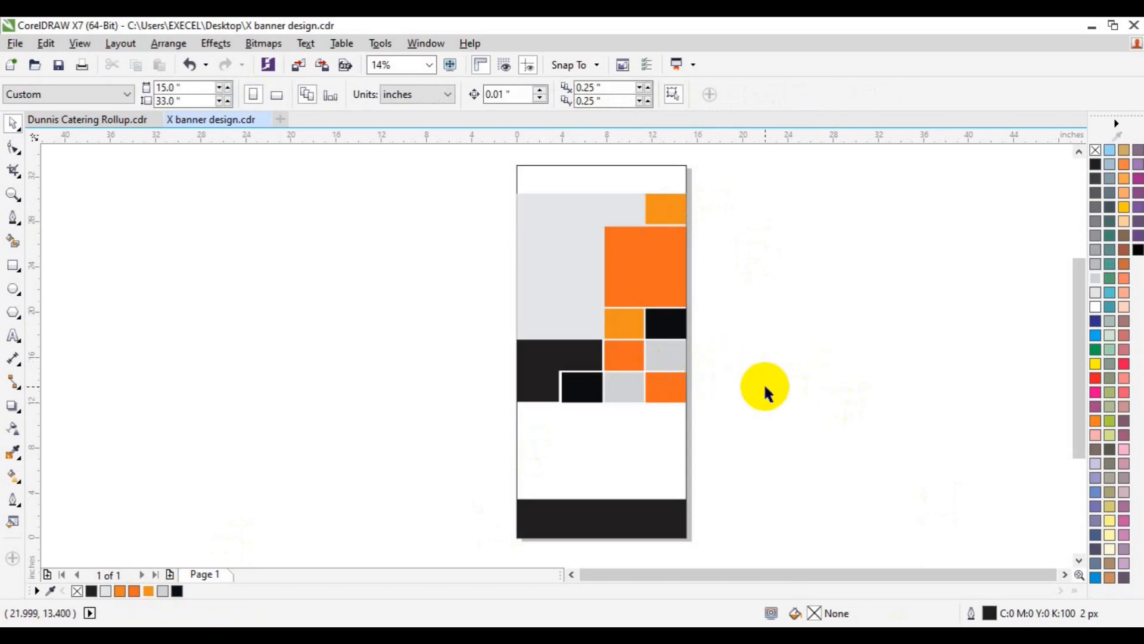
- Draw a rectangle about 6.8 by 6.2 in around the upper corner cell and use it to trim the light grey block
{"action": "left_click", "coordinate": [13, 195]}
{"action": "left_click", "coordinate": [668, 225]}
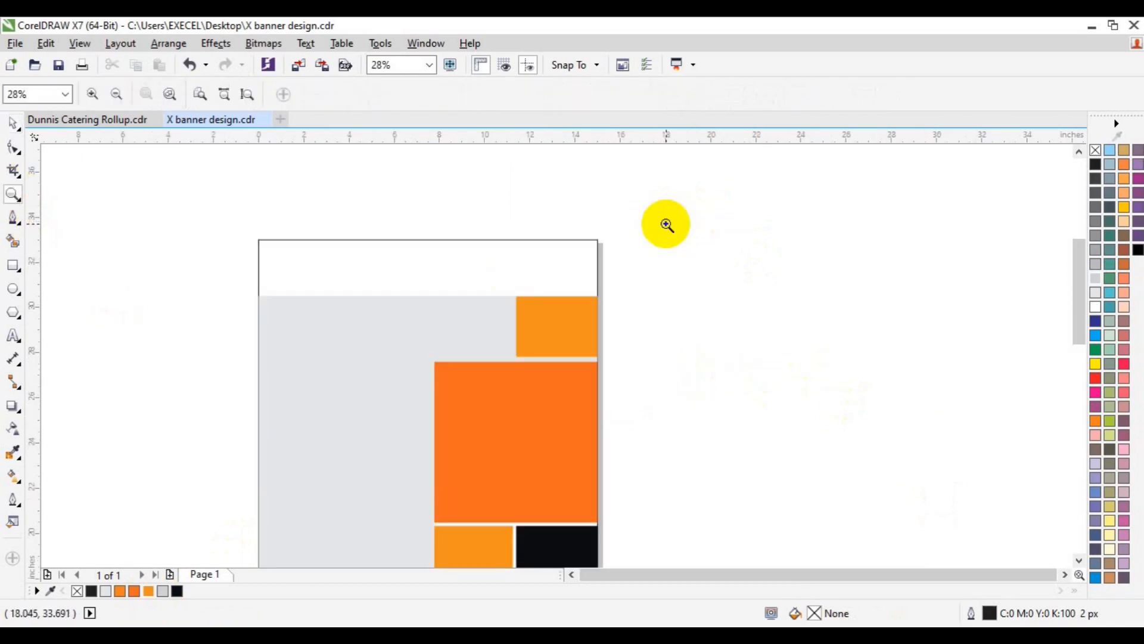
{"action": "key", "text": "space"}
{"action": "left_click", "coordinate": [13, 265]}
{"action": "left_click_drag", "start_coordinate": [522, 223], "coordinate": [675, 362]}
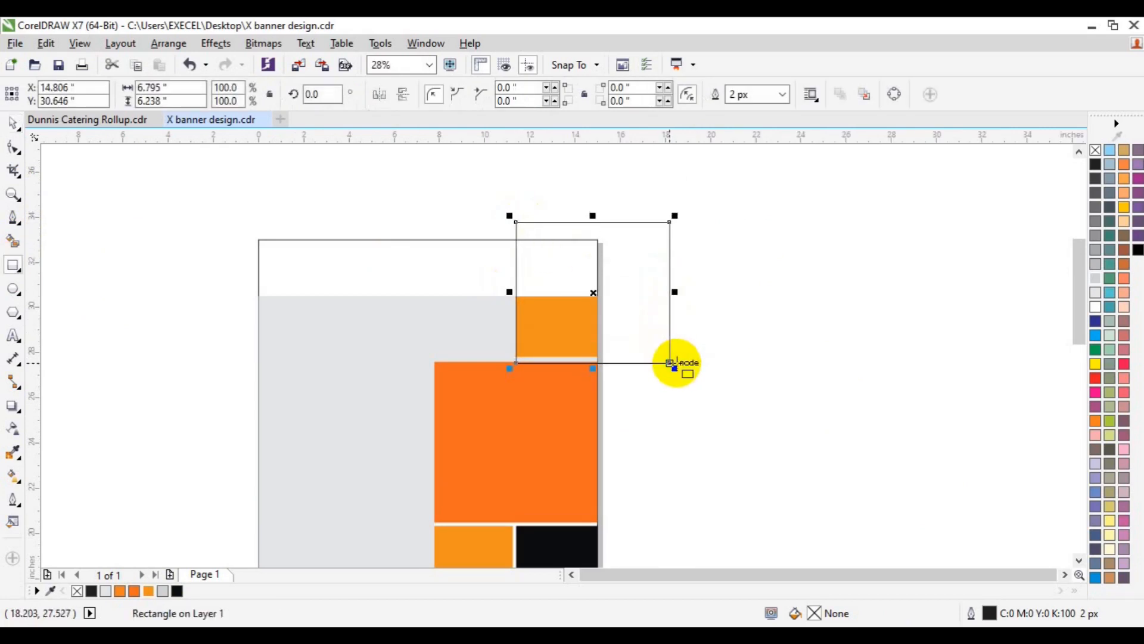
{"action": "left_click", "coordinate": [385, 342], "text": "shift"}
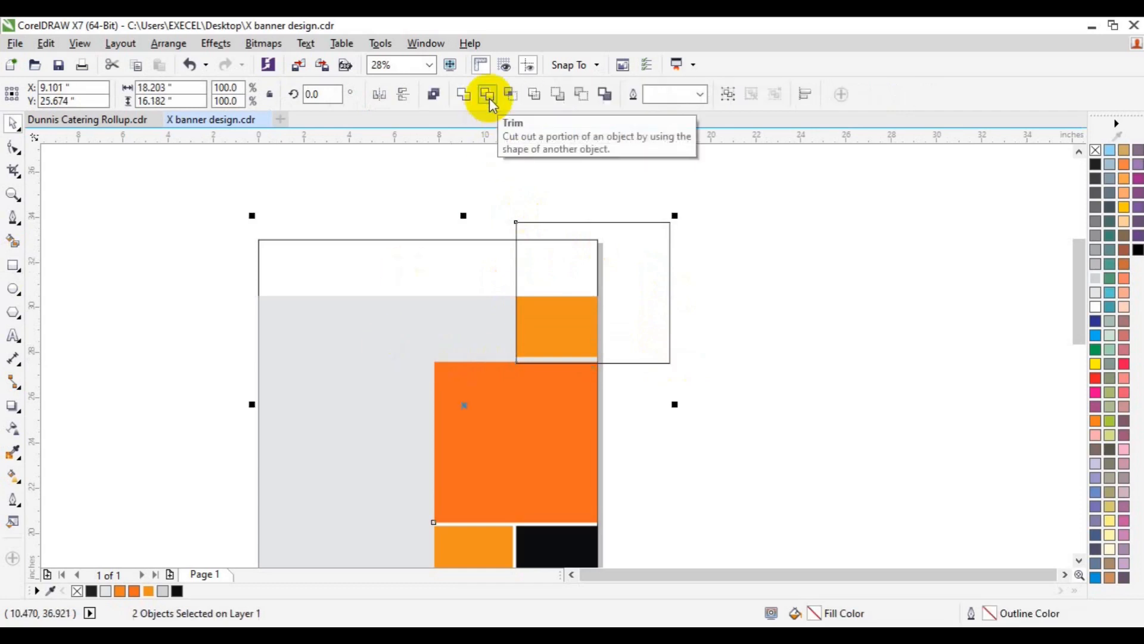
{"action": "left_click", "coordinate": [489, 97]}
- Nudge the trimming rectangle slightly towards the light grey block, trim the block with it, and delete the rectangle
{"action": "left_click", "coordinate": [666, 302]}
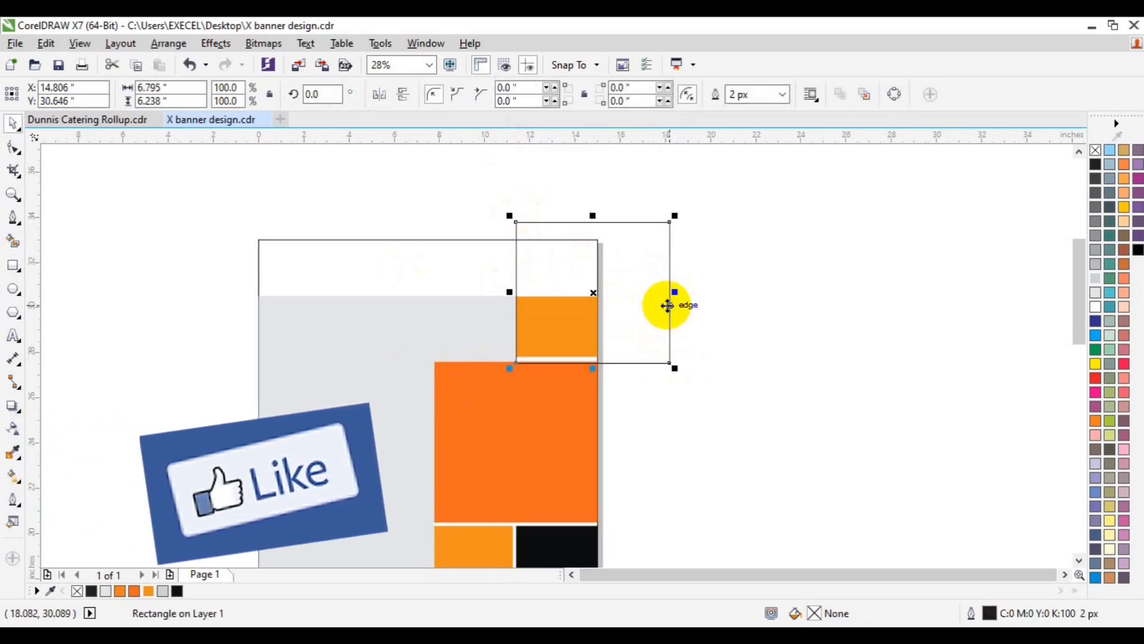
{"action": "key", "text": "Left"}
{"action": "key", "text": "Left"}
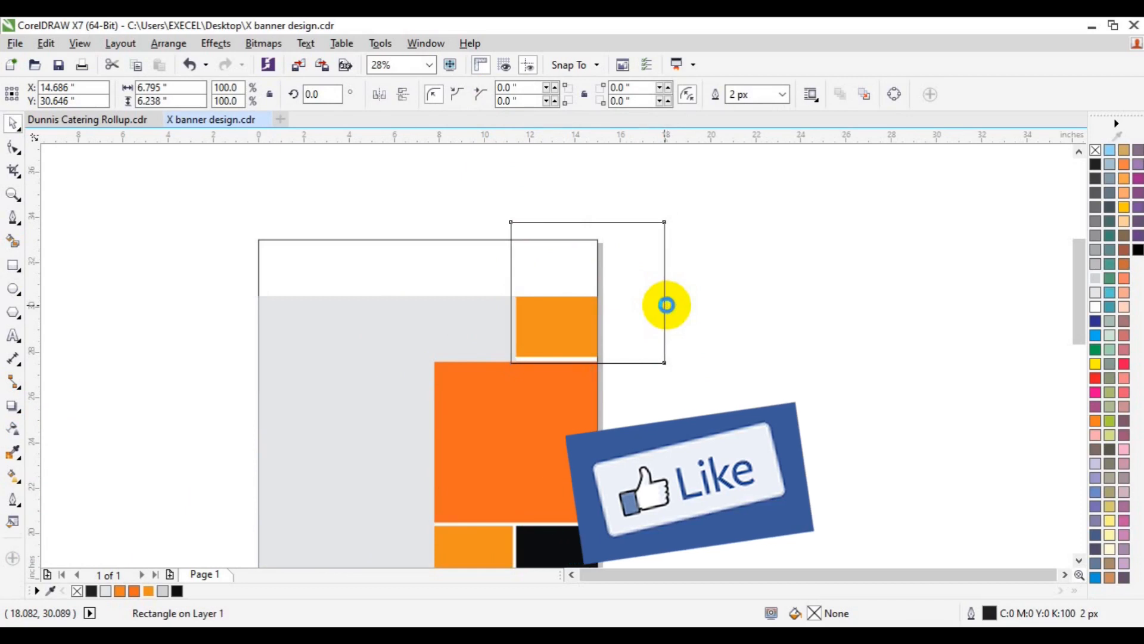
{"action": "left_click", "coordinate": [481, 322], "text": "shift"}
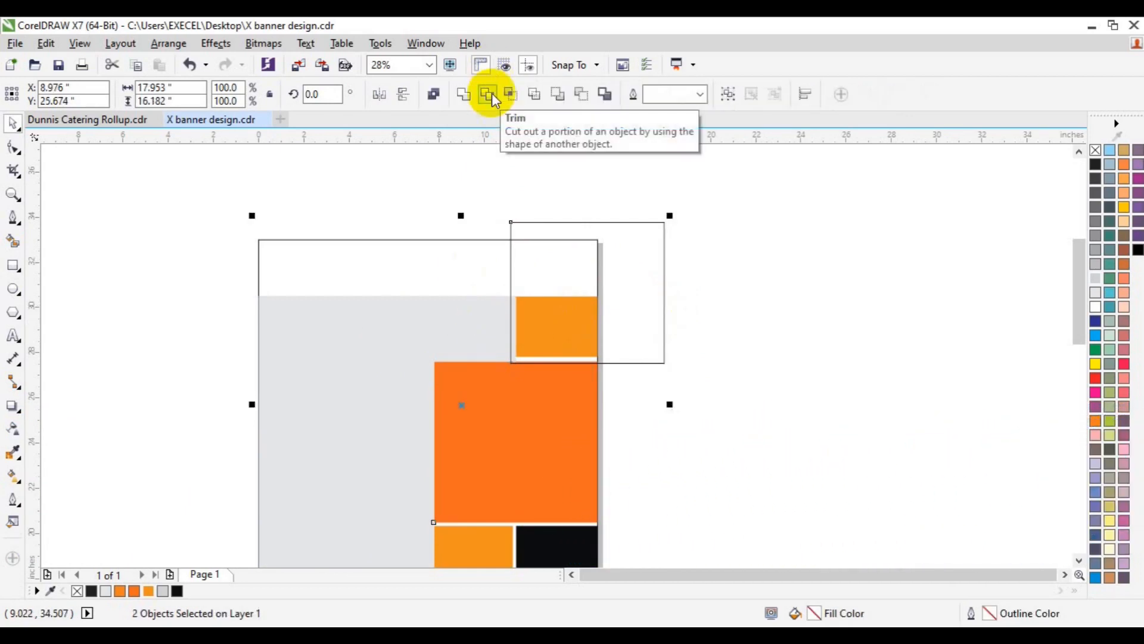
{"action": "left_click", "coordinate": [492, 93]}
{"action": "left_click", "coordinate": [623, 268]}
{"action": "key", "text": "Delete"}
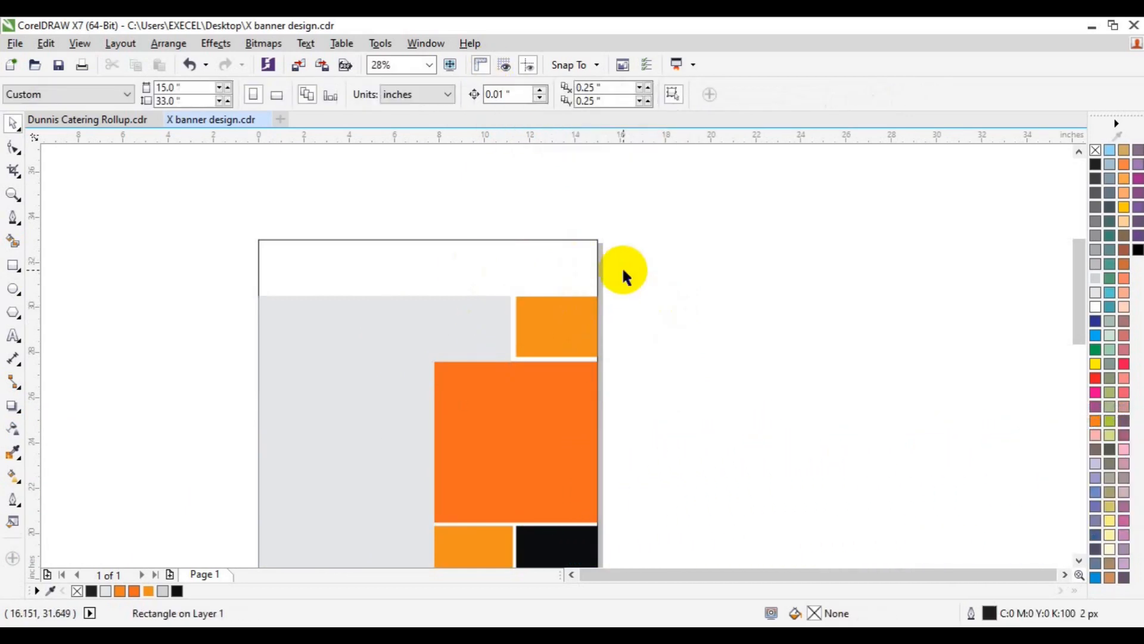
- Shift the light grey block's two edge nodes facing the upper corner cell about 0.03 in towards that cell
{"action": "left_click", "coordinate": [488, 320]}
{"action": "left_click", "coordinate": [13, 147]}
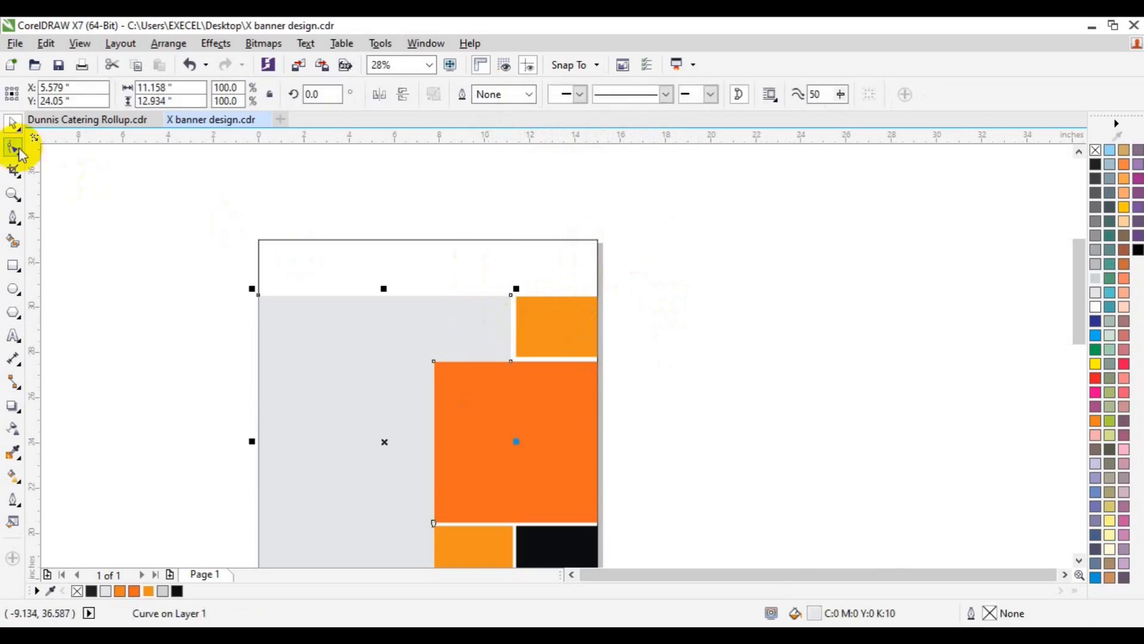
{"action": "left_click_drag", "start_coordinate": [502, 298], "coordinate": [529, 378]}
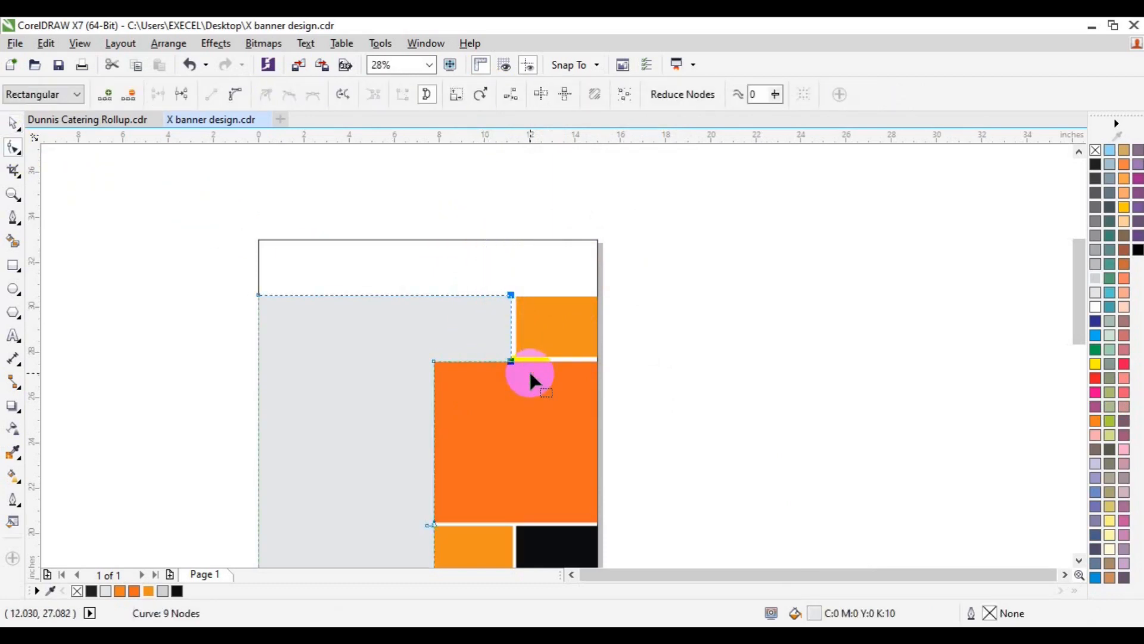
{"action": "key", "text": "space"}
{"action": "left_click", "coordinate": [703, 375]}
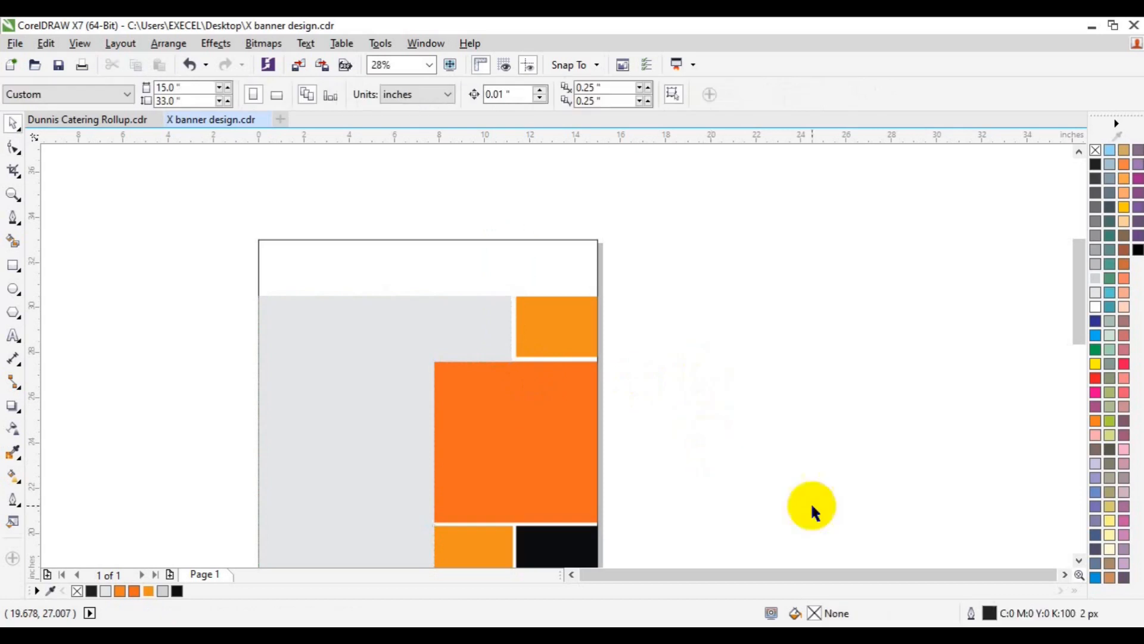
{"action": "left_click", "coordinate": [1078, 559]}
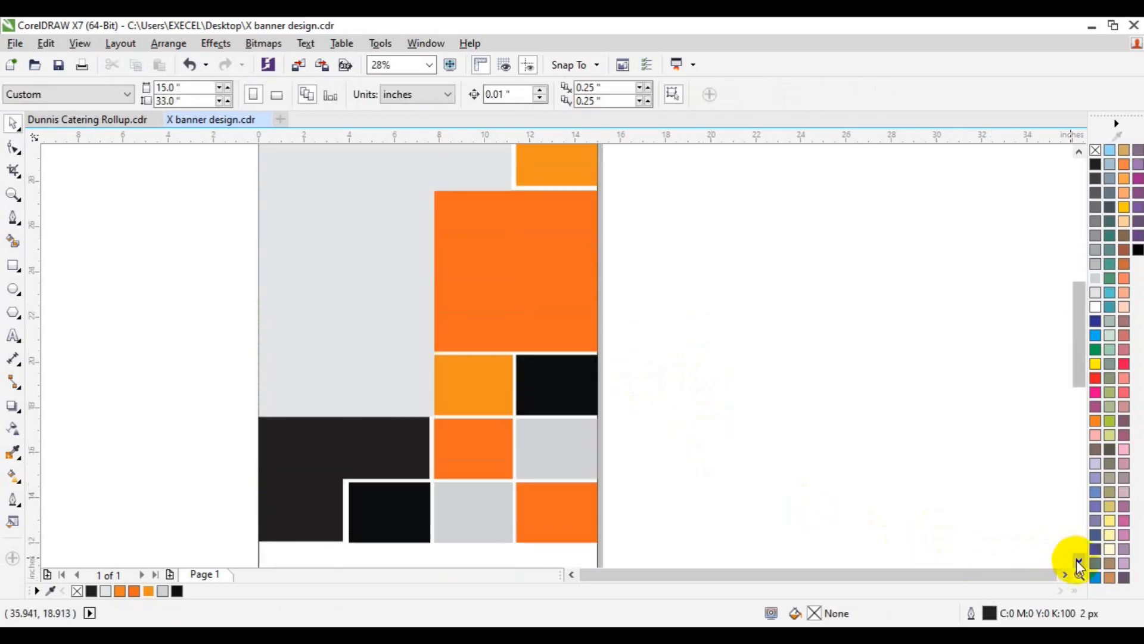
{"action": "left_click", "coordinate": [345, 444]}
{"action": "left_click", "coordinate": [353, 364], "text": "shift"}
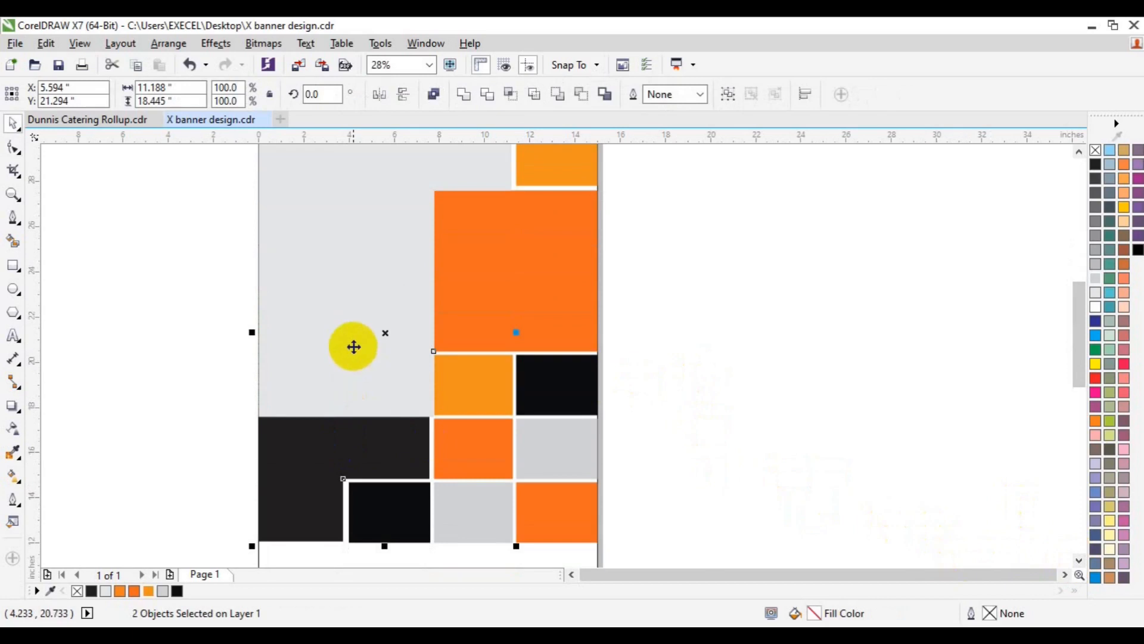
- Fill the dark band along the page's bottom edge with the same orange as the large square
{"action": "left_click", "coordinate": [13, 194]}
{"action": "left_click", "coordinate": [116, 94]}
{"action": "key", "text": "space"}
{"action": "left_click", "coordinate": [714, 435]}
{"action": "left_click", "coordinate": [1079, 559]}
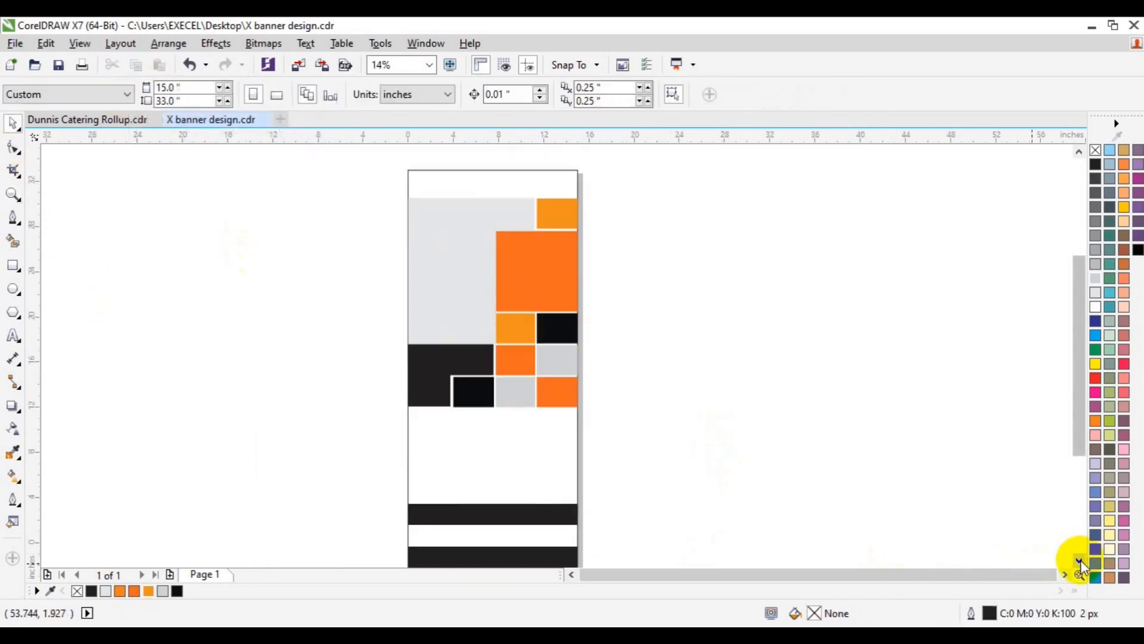
{"action": "left_click", "coordinate": [551, 521]}
{"action": "left_click", "coordinate": [134, 591]}
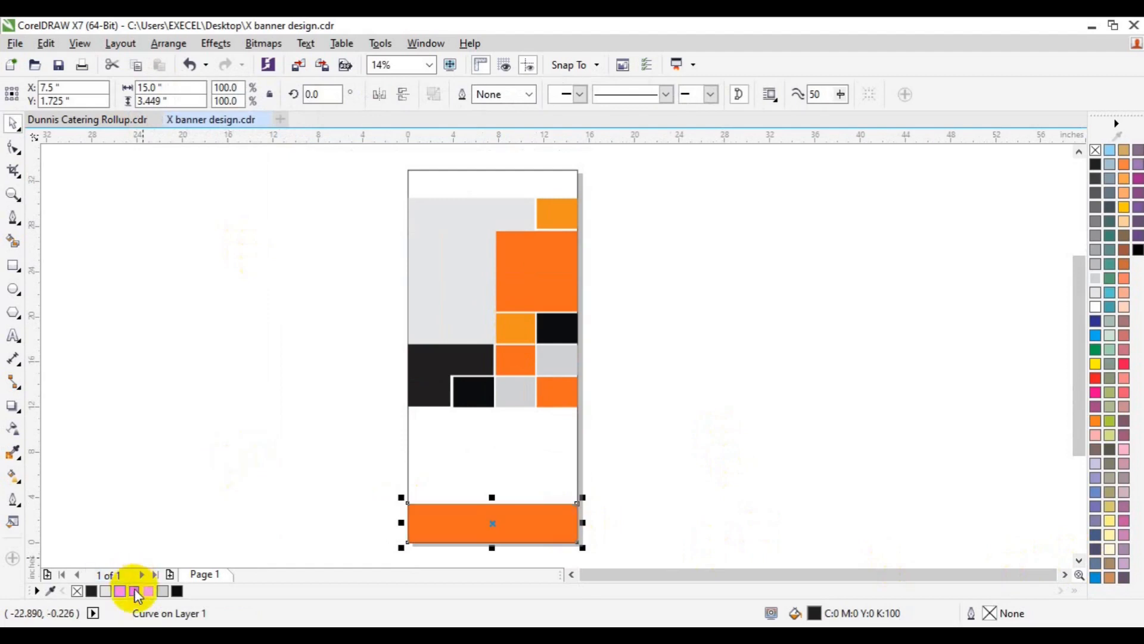
{"action": "left_click", "coordinate": [259, 488]}
- Delete the frame rectangle around the page and remove the outlines from all remaining objects
{"action": "left_click", "coordinate": [534, 180]}
{"action": "key", "text": "Delete"}
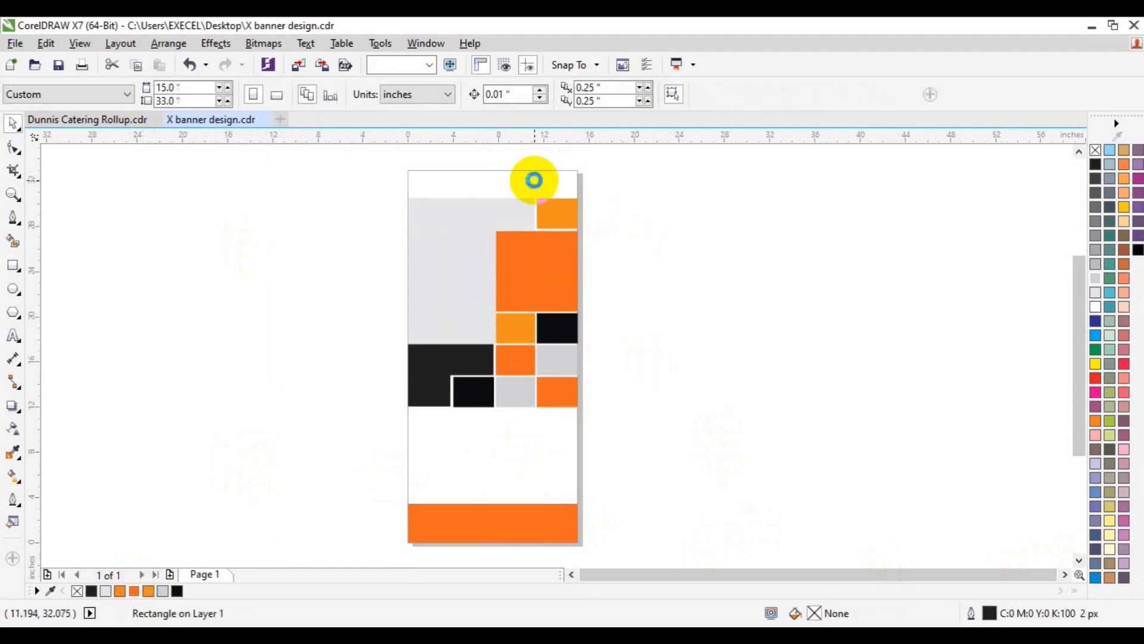
{"action": "left_click_drag", "start_coordinate": [383, 161], "coordinate": [649, 553]}
{"action": "right_click", "coordinate": [1092, 154]}
{"action": "left_click", "coordinate": [789, 232]}
- Add a page-sized rectangle of 15 by 33 in and set its outline width to Hairline
{"action": "double_click", "coordinate": [10, 264]}
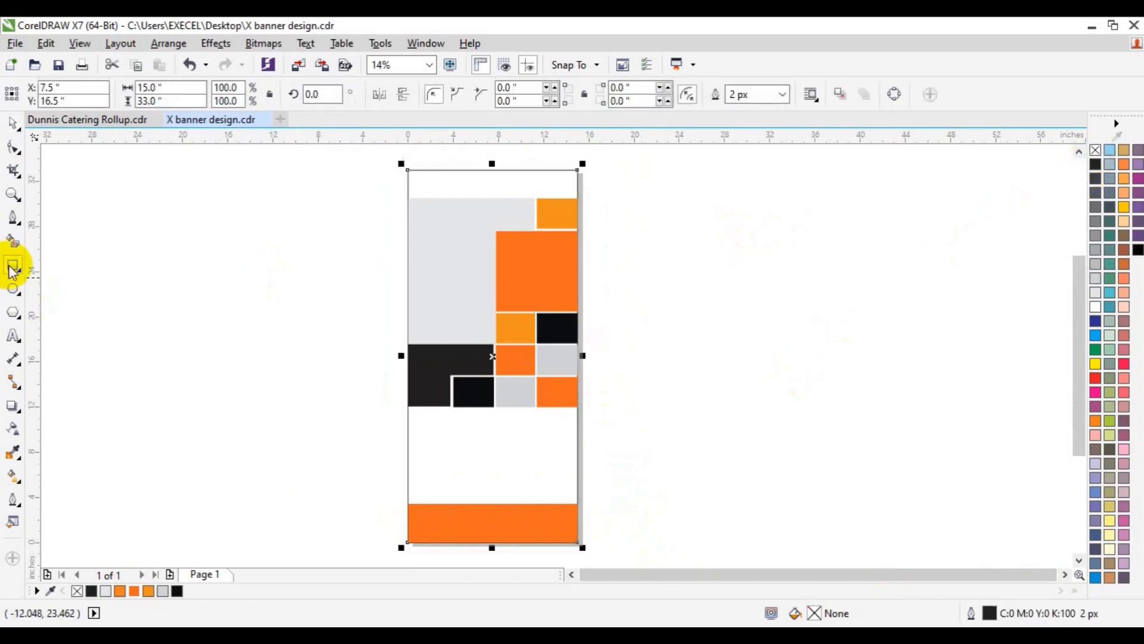
{"action": "left_click", "coordinate": [784, 97]}
{"action": "left_click", "coordinate": [771, 119]}
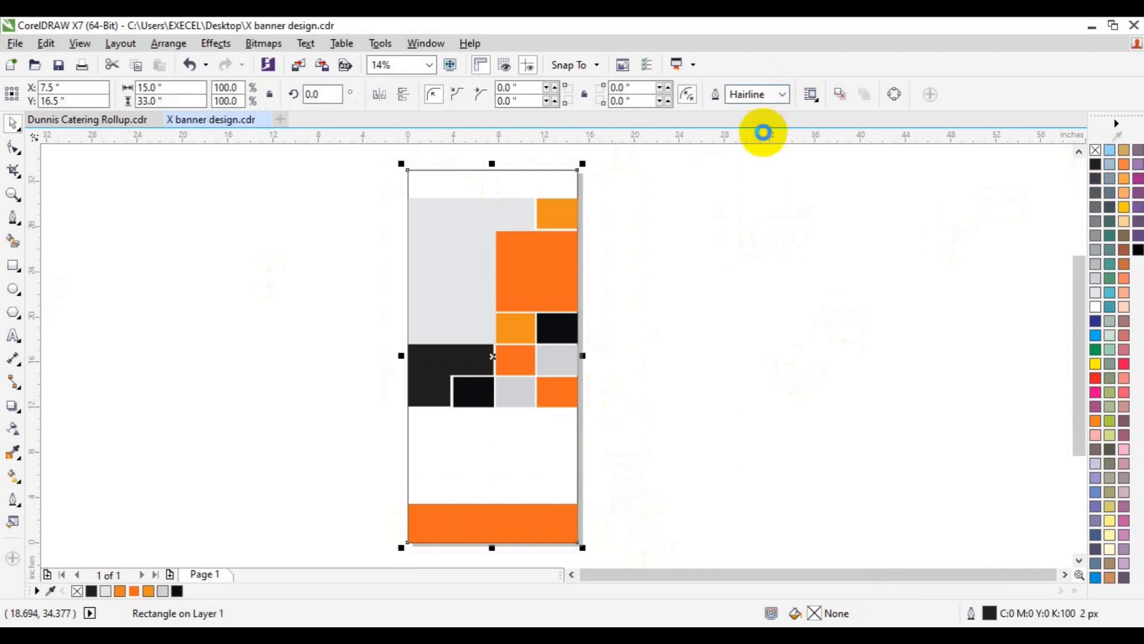
{"action": "left_click", "coordinate": [701, 273]}
{"action": "left_click", "coordinate": [566, 171]}
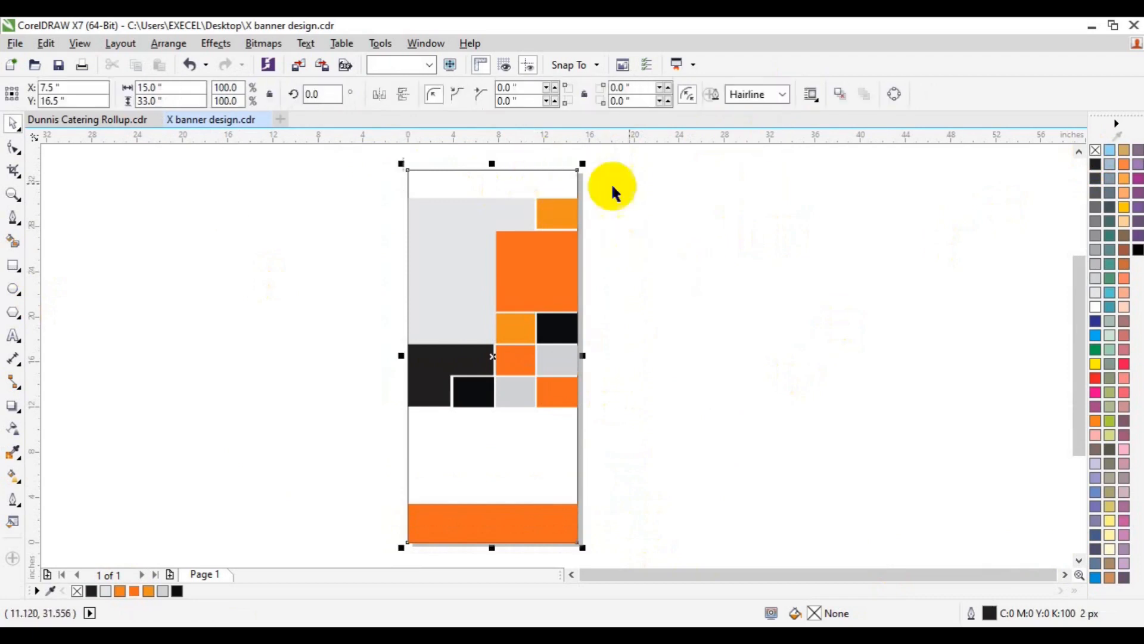
{"action": "left_click", "coordinate": [782, 94]}
{"action": "left_click", "coordinate": [774, 113]}
- Draw a rectangle about 8.2 by 10.3 in around the large orange square and the two cells below, extending it downward to about 10.7 in high
{"action": "left_click", "coordinate": [531, 299]}
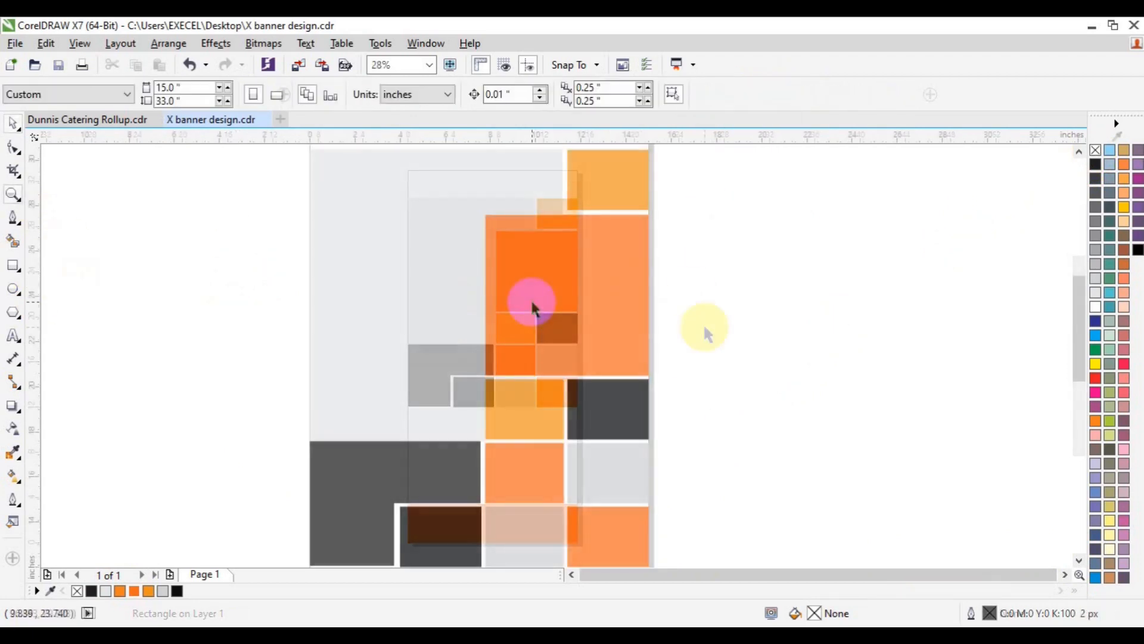
{"action": "left_click", "coordinate": [705, 332]}
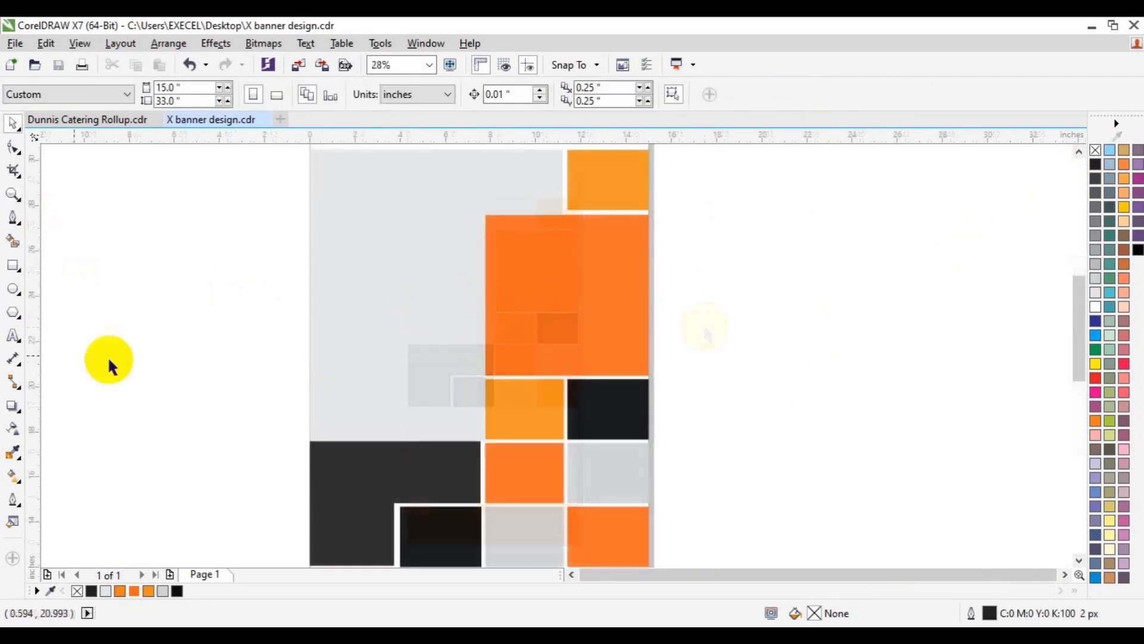
{"action": "left_click", "coordinate": [13, 264]}
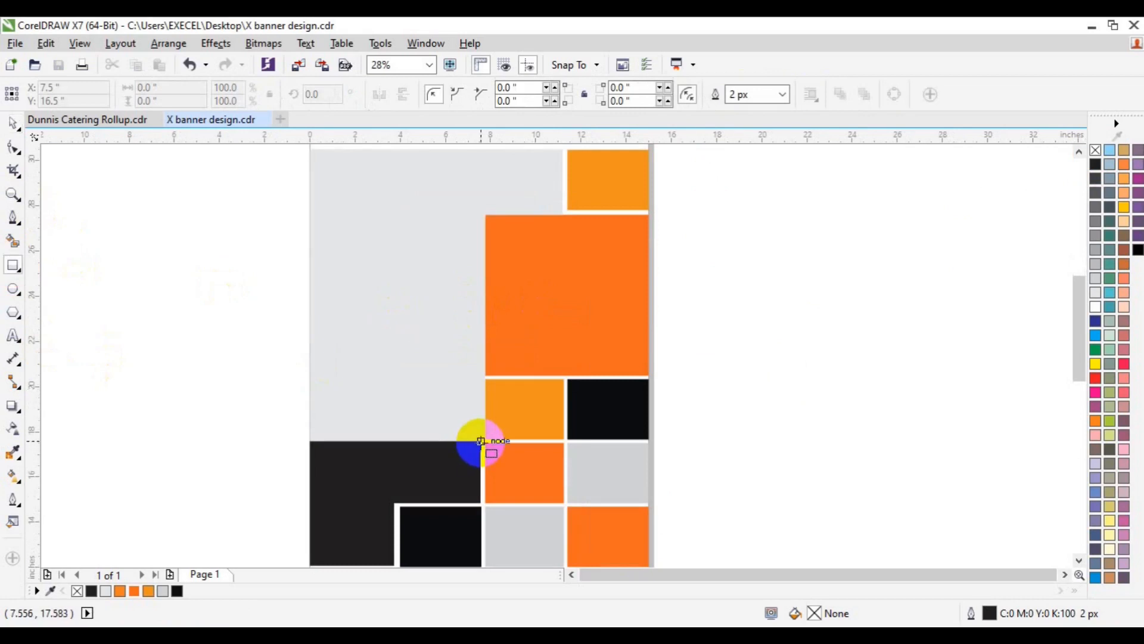
{"action": "left_click_drag", "start_coordinate": [480, 441], "coordinate": [666, 207]}
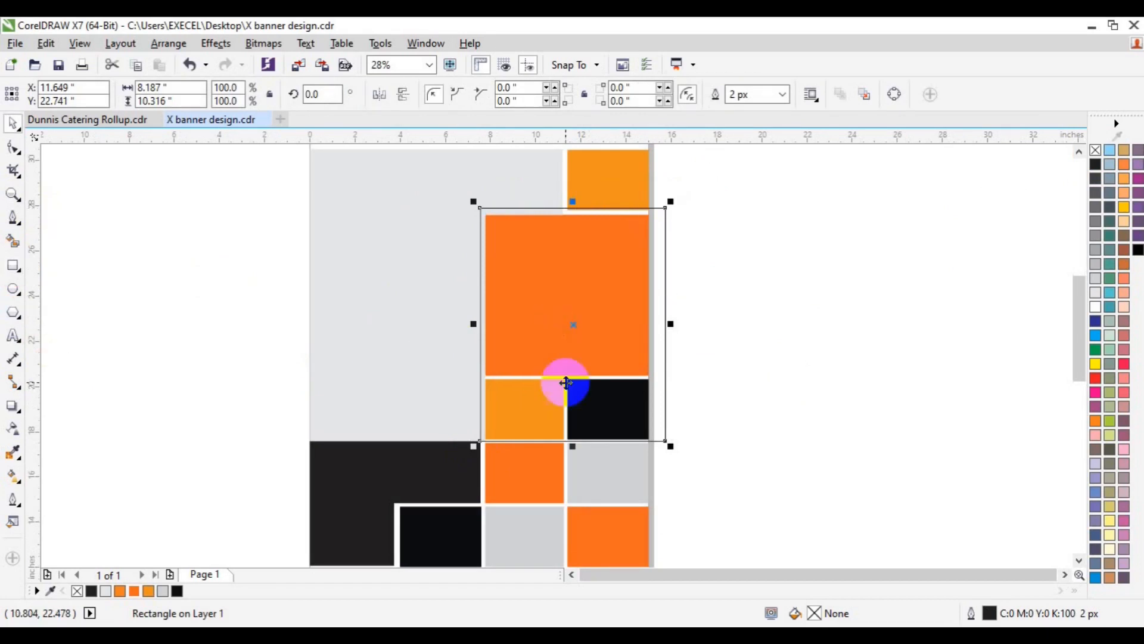
{"action": "left_click_drag", "start_coordinate": [574, 457], "coordinate": [573, 456]}
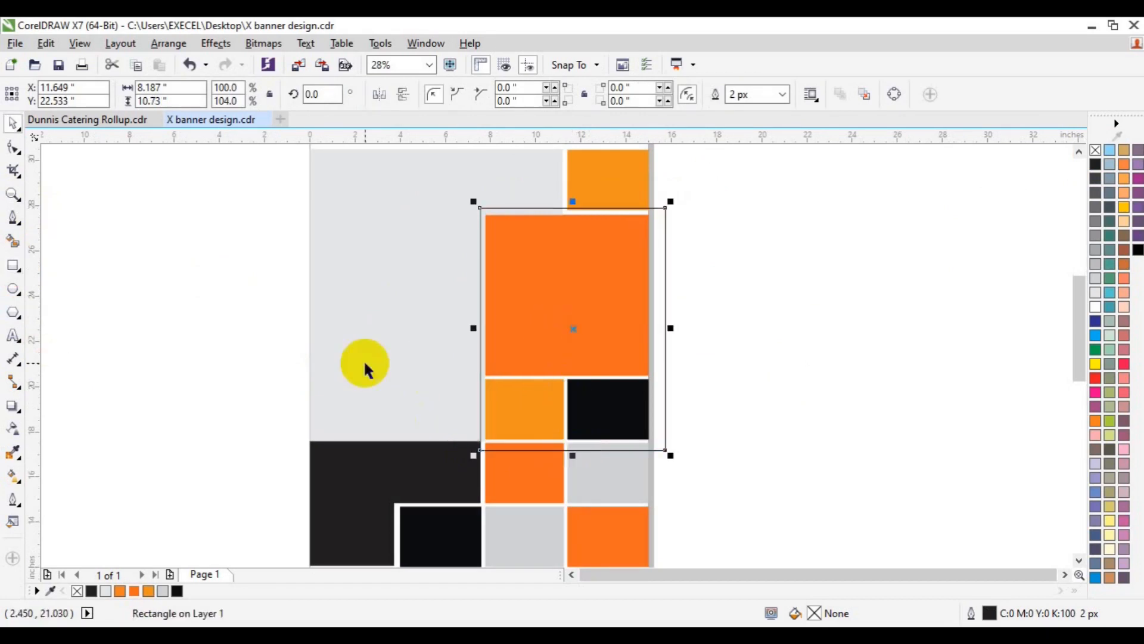
- Trim the light grey block with the rectangle around the large orange square, and delete that rectangle
{"action": "left_click", "coordinate": [363, 359], "text": "shift"}
{"action": "left_click", "coordinate": [487, 95]}
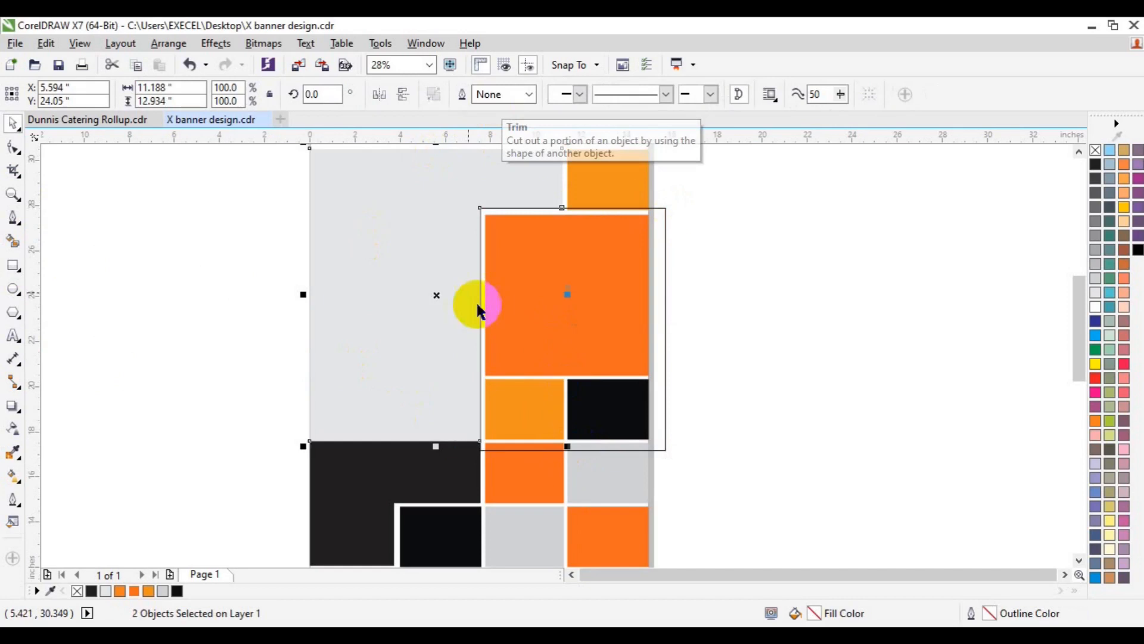
{"action": "left_click", "coordinate": [651, 303]}
{"action": "key", "text": "Delete"}
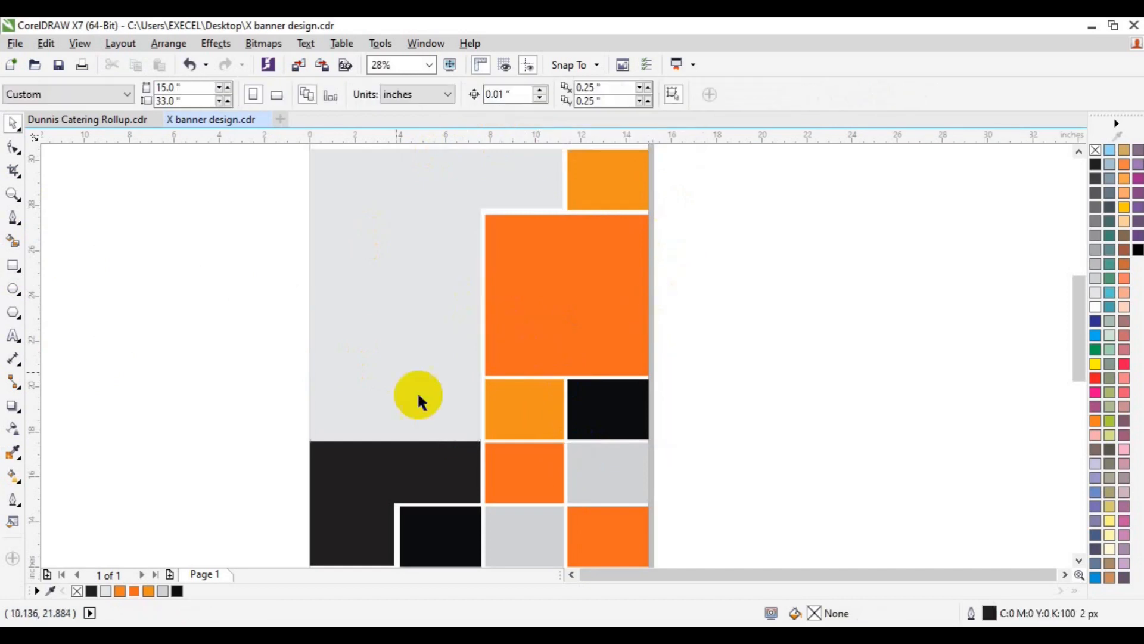
- Start importing an image and open the "freepik stockpoto" folder on the Desktop
{"action": "left_click", "coordinate": [15, 196]}
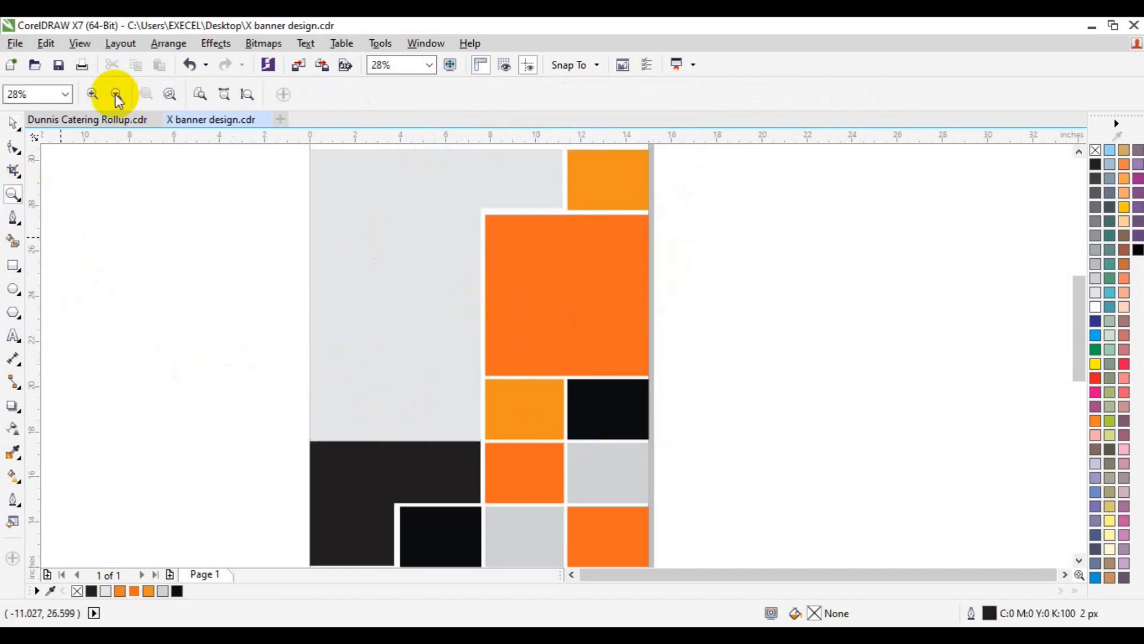
{"action": "left_click", "coordinate": [115, 89]}
{"action": "key", "text": "space"}
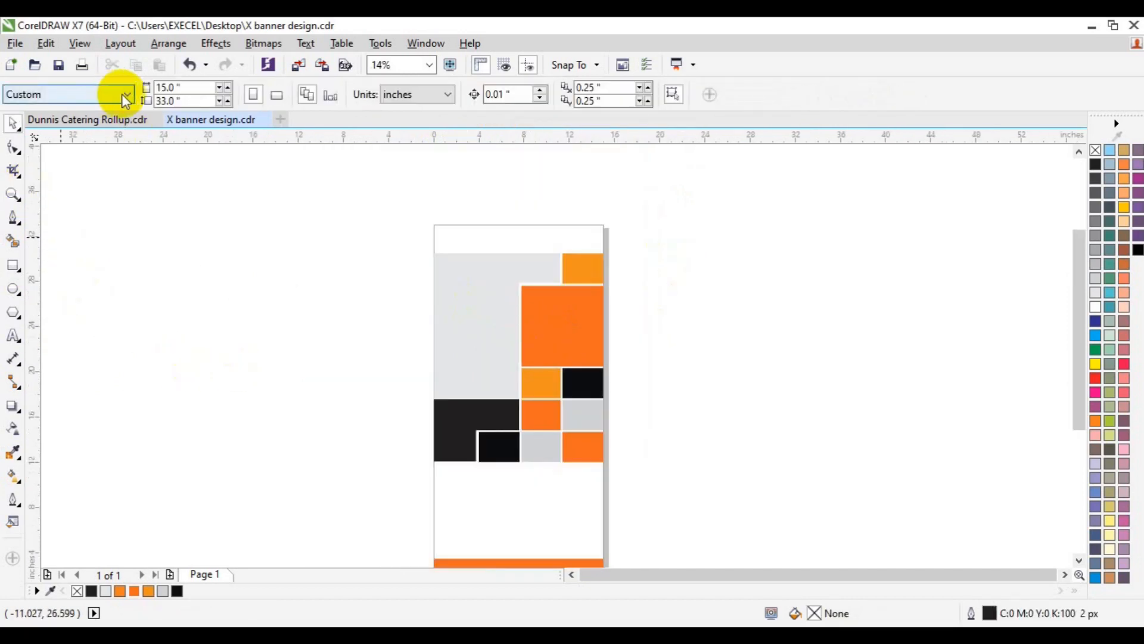
{"action": "left_click", "coordinate": [300, 65]}
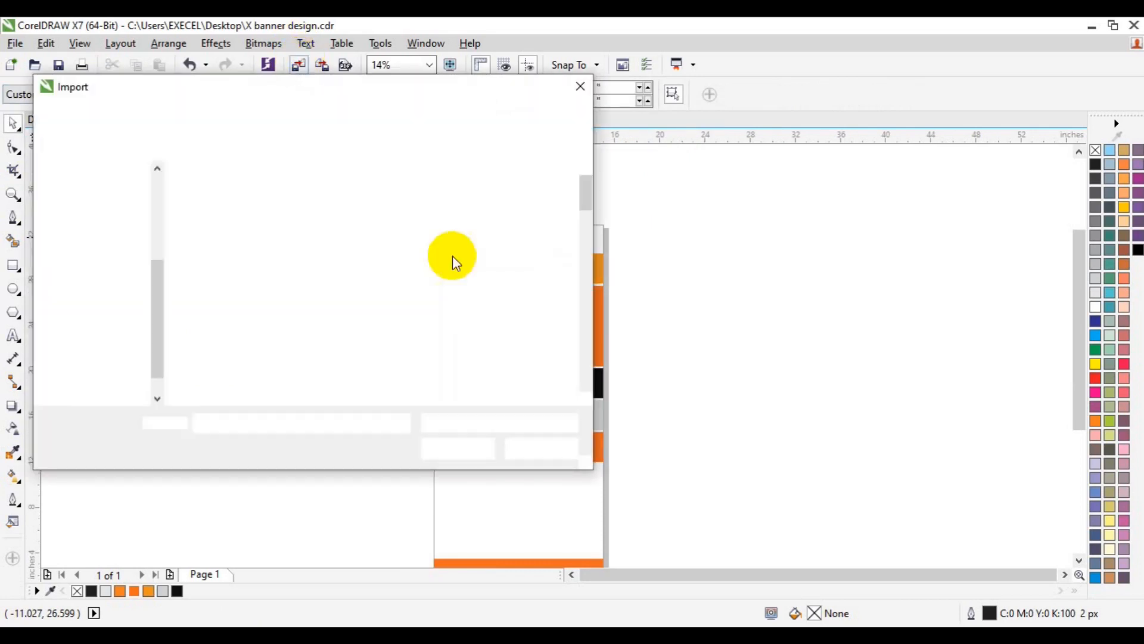
{"action": "left_click", "coordinate": [98, 266]}
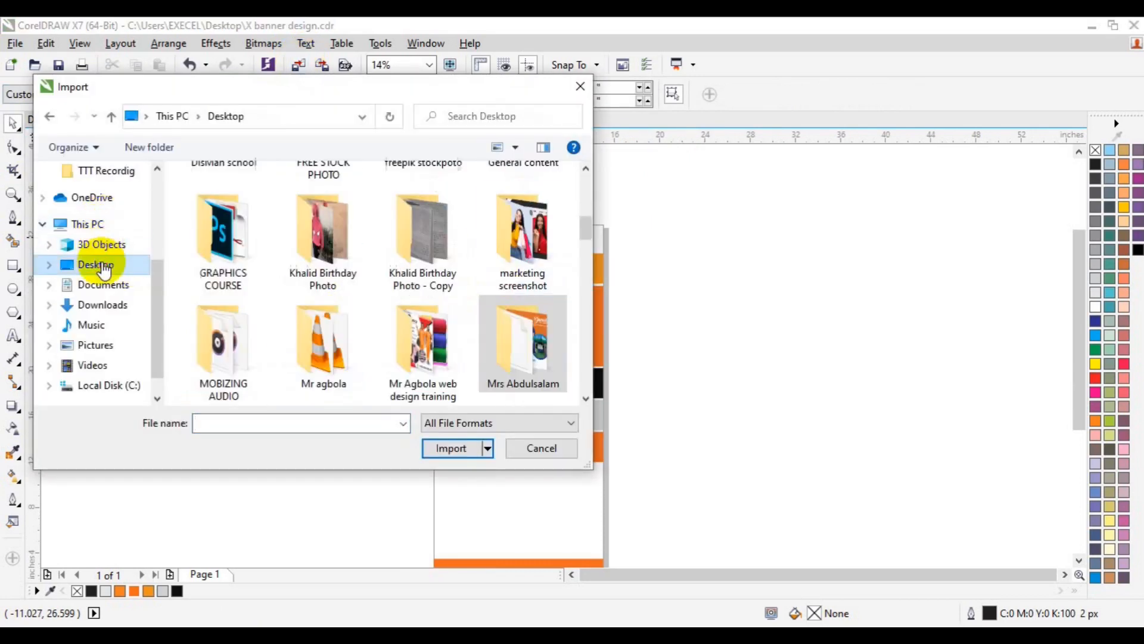
{"action": "scroll", "coordinate": [584, 388], "scroll_direction": "down", "scroll_amount": 5}
{"action": "scroll", "coordinate": [587, 398], "scroll_direction": "down", "scroll_amount": 4}
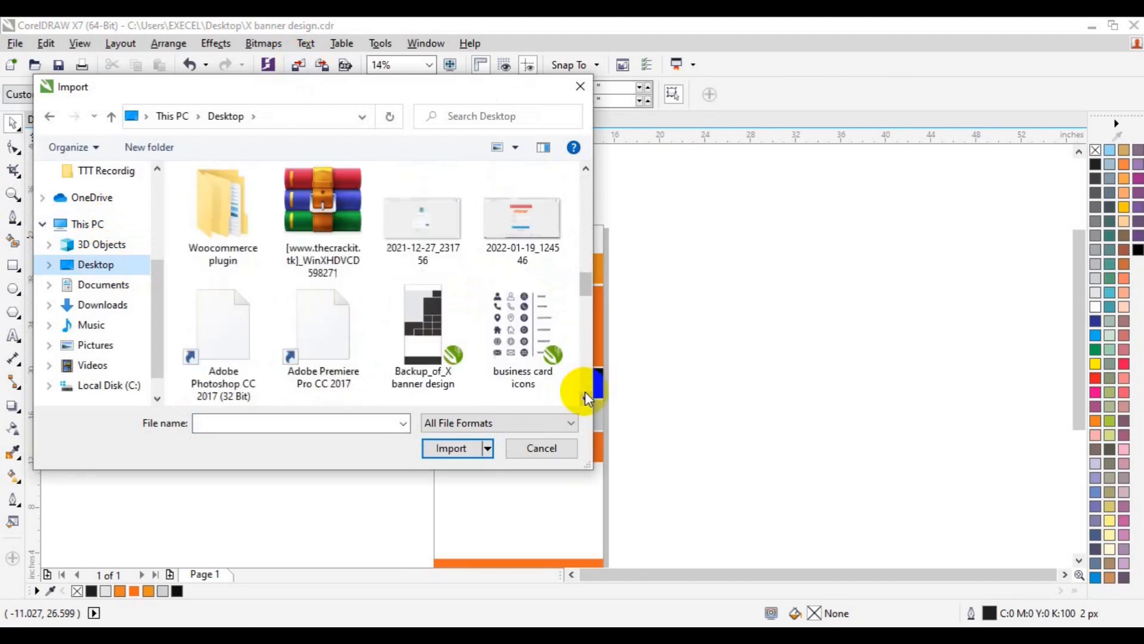
{"action": "scroll", "coordinate": [590, 248], "scroll_direction": "up", "scroll_amount": 4}
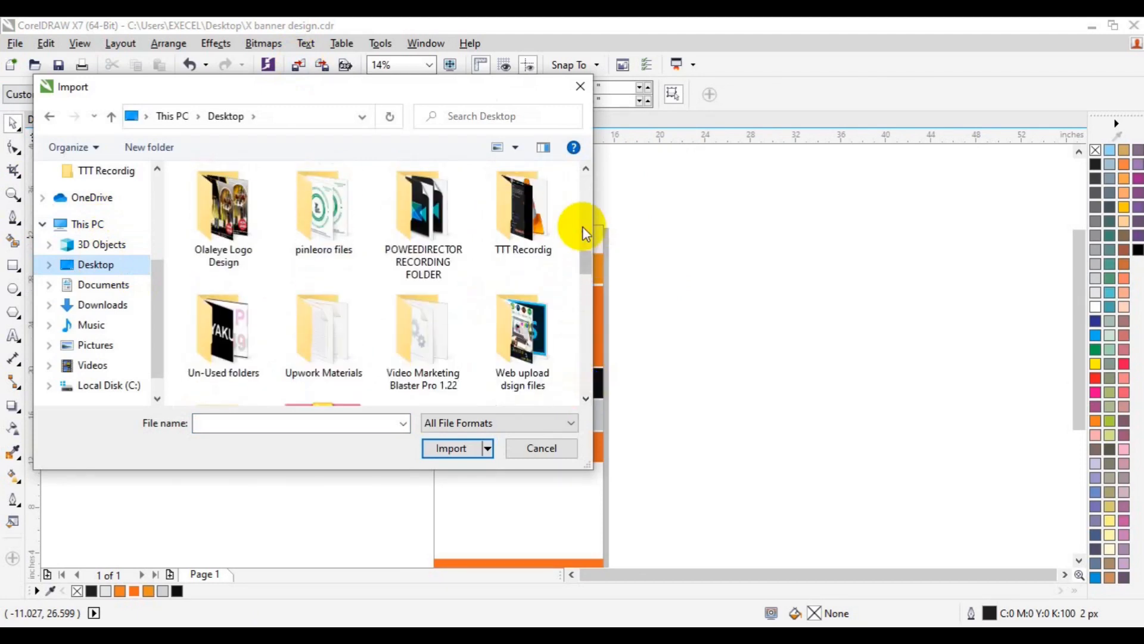
{"action": "scroll", "coordinate": [581, 226], "scroll_direction": "down", "scroll_amount": 6}
{"action": "left_click", "coordinate": [413, 256]}
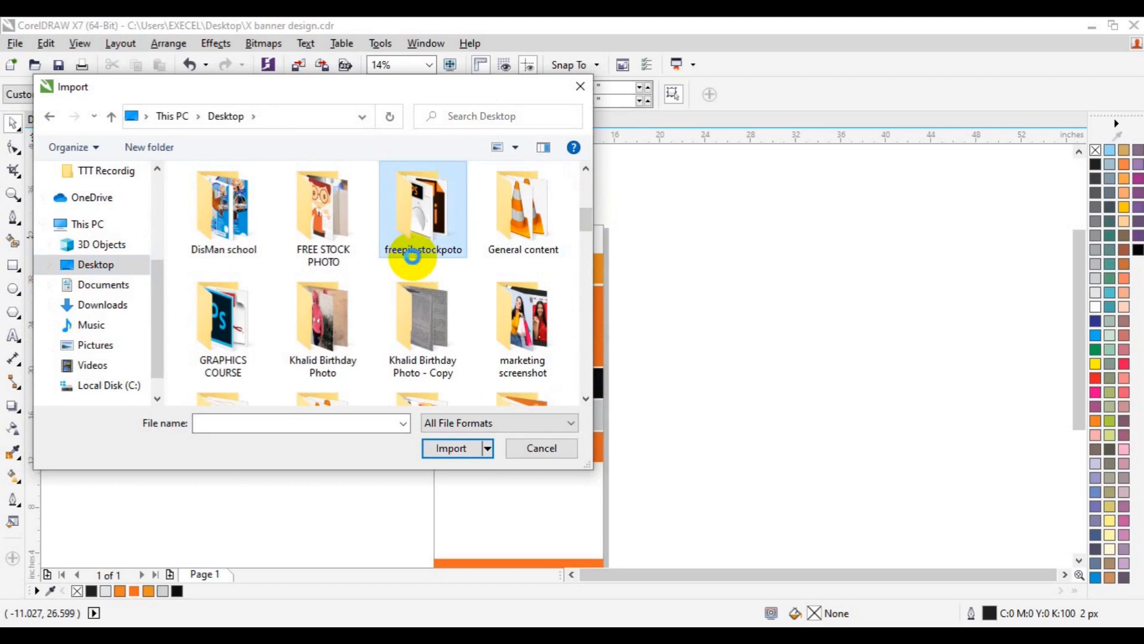
{"action": "double_click", "coordinate": [413, 257]}
{"action": "scroll", "coordinate": [583, 392], "scroll_direction": "down", "scroll_amount": 5}
{"action": "scroll", "coordinate": [584, 394], "scroll_direction": "down", "scroll_amount": 10}
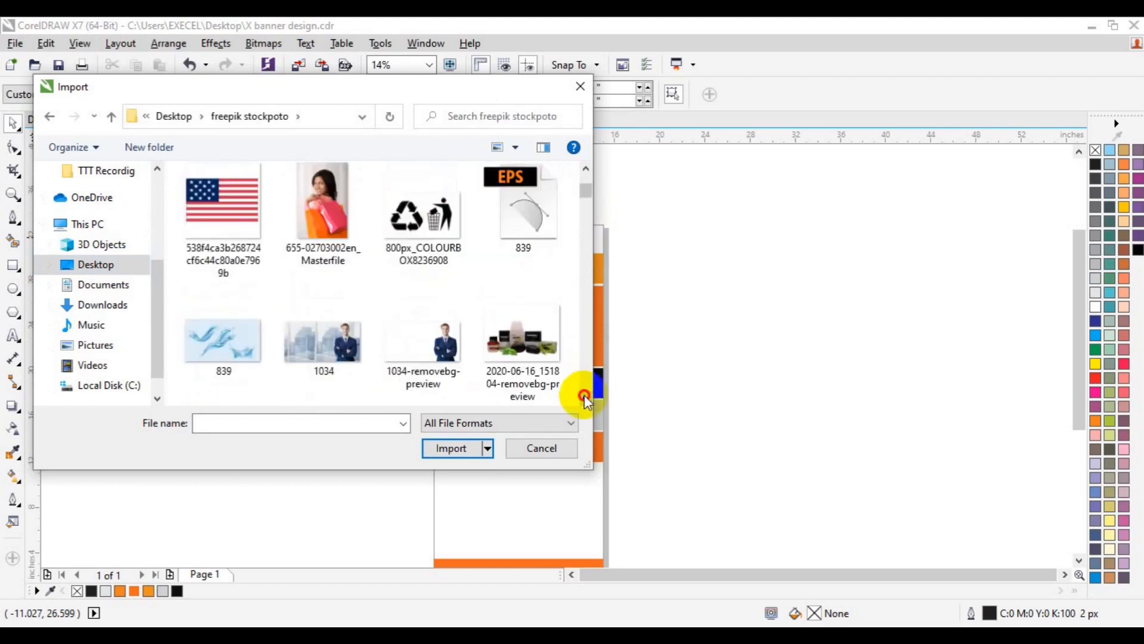
{"action": "scroll", "coordinate": [584, 395], "scroll_direction": "down", "scroll_amount": 10}
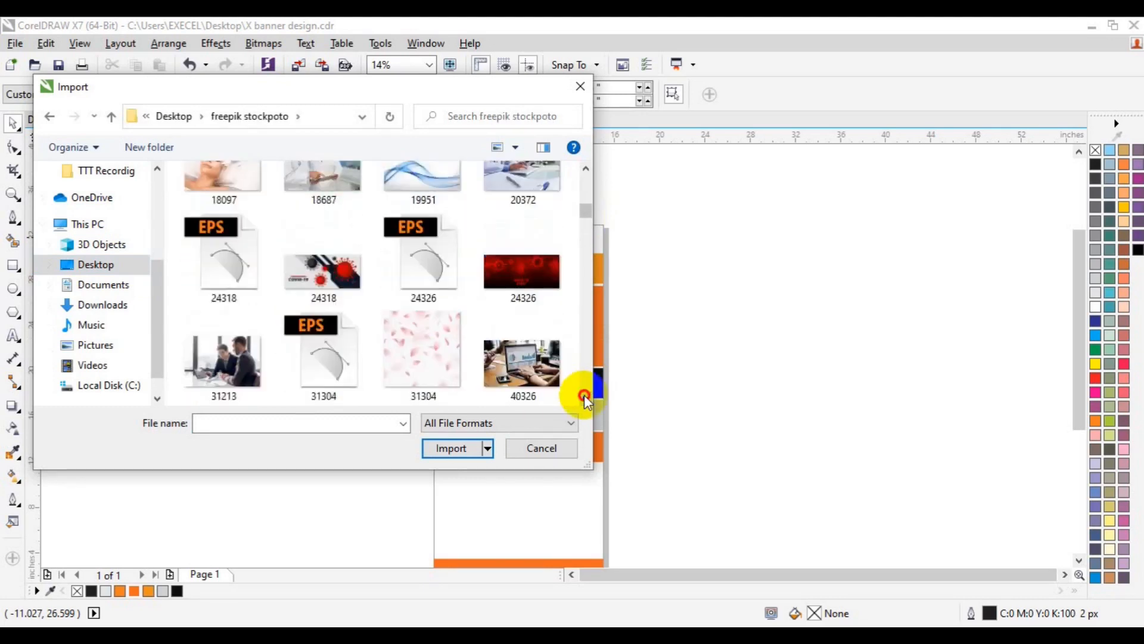
{"action": "scroll", "coordinate": [584, 394], "scroll_direction": "down", "scroll_amount": 10}
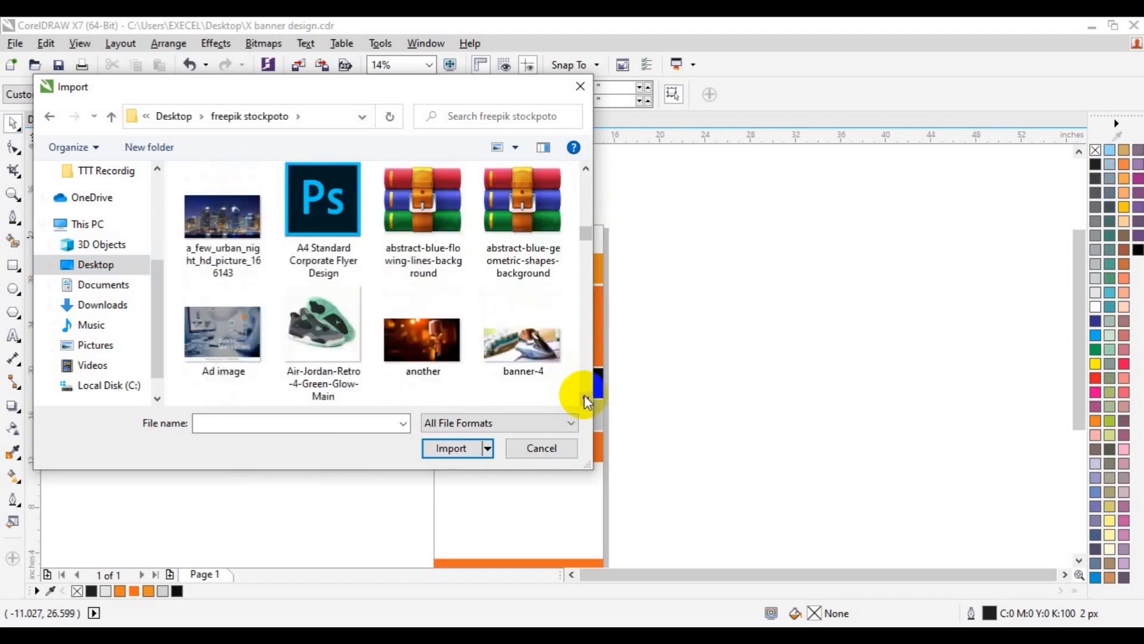
{"action": "scroll", "coordinate": [584, 395], "scroll_direction": "down", "scroll_amount": 10}
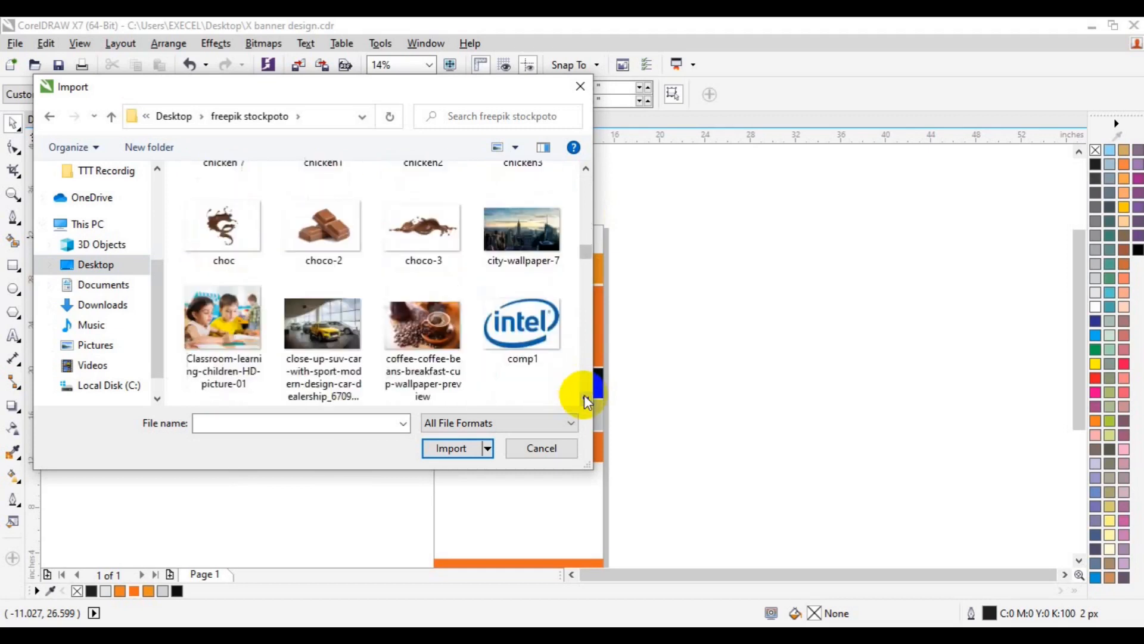
{"action": "scroll", "coordinate": [585, 394], "scroll_direction": "down", "scroll_amount": 10}
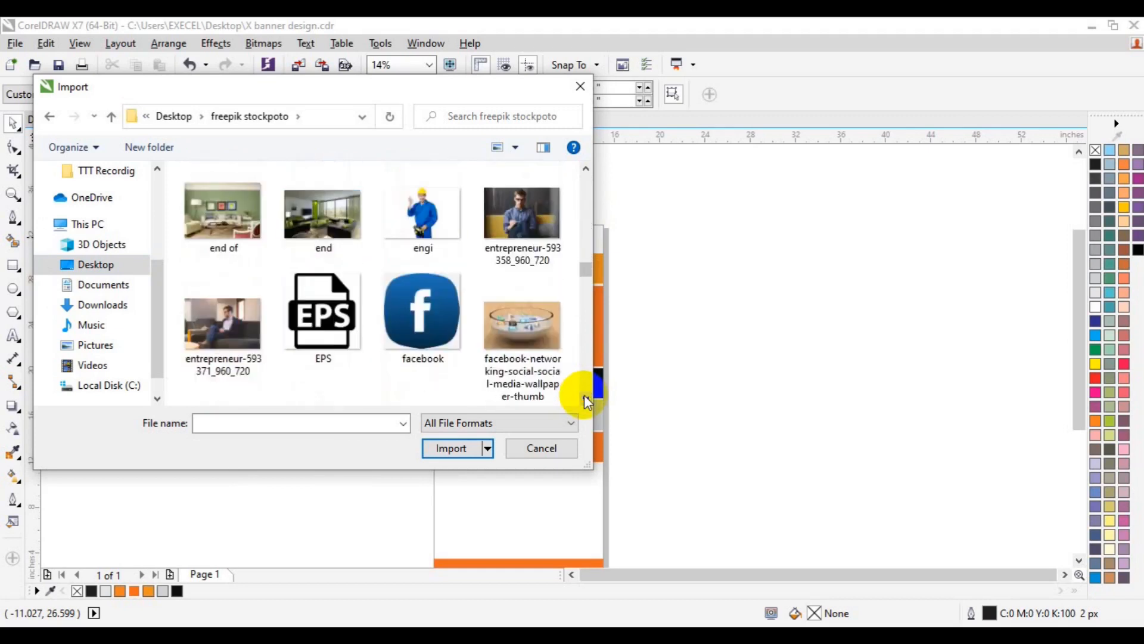
{"action": "scroll", "coordinate": [584, 396], "scroll_direction": "down", "scroll_amount": 10}
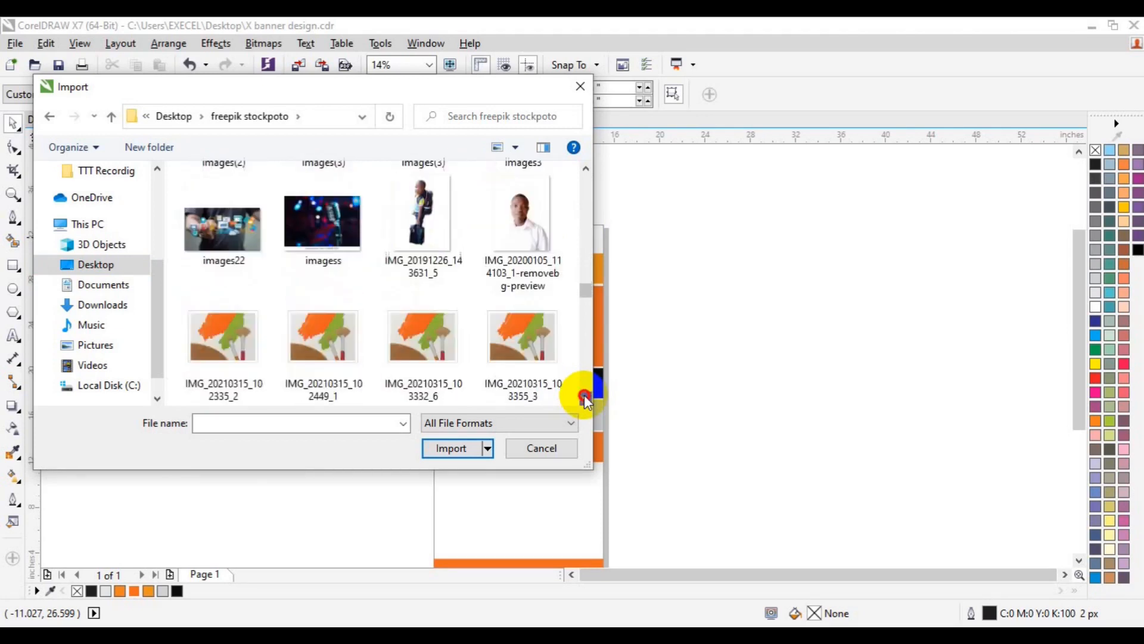
{"action": "scroll", "coordinate": [584, 395], "scroll_direction": "down", "scroll_amount": 2}
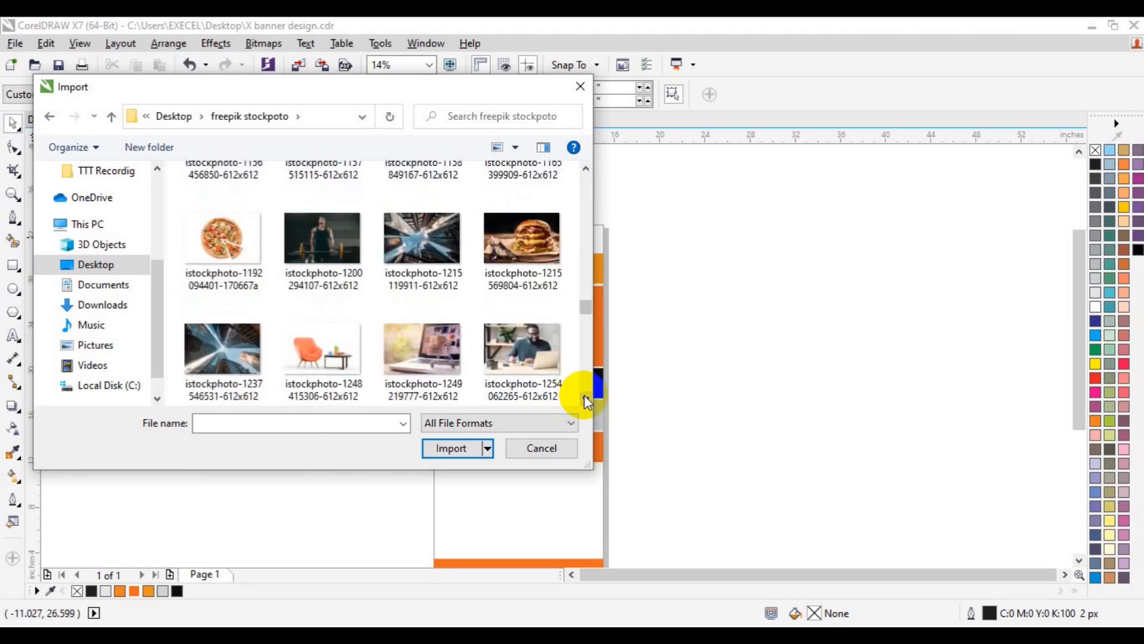
{"action": "left_click", "coordinate": [422, 238]}
{"action": "left_click", "coordinate": [448, 447]}
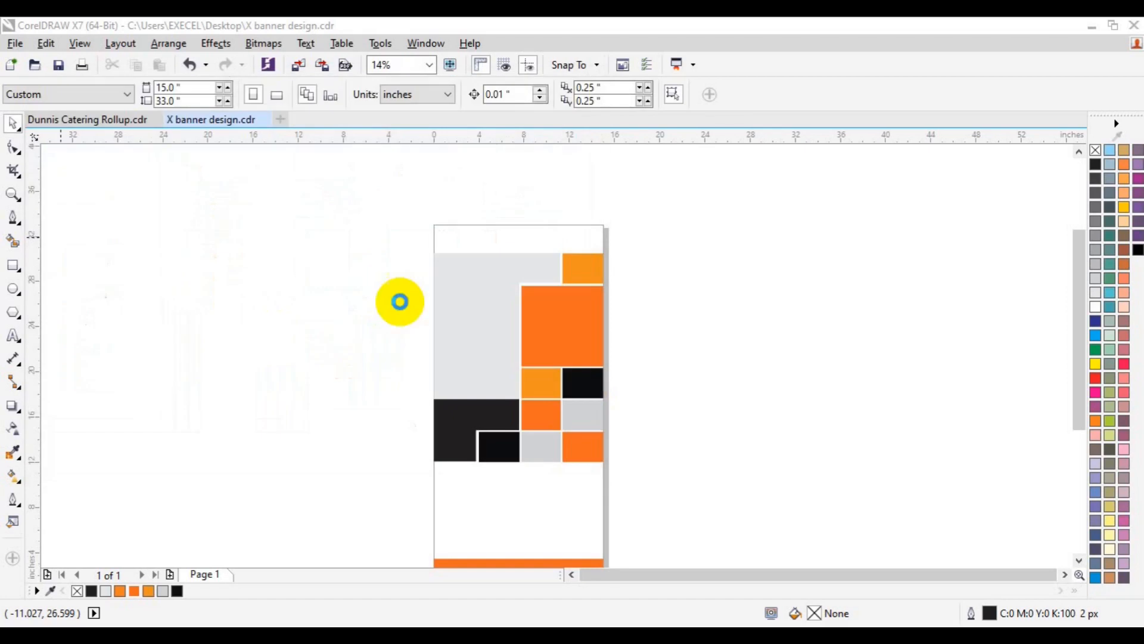
{"action": "left_click_drag", "start_coordinate": [405, 239], "coordinate": [657, 479]}
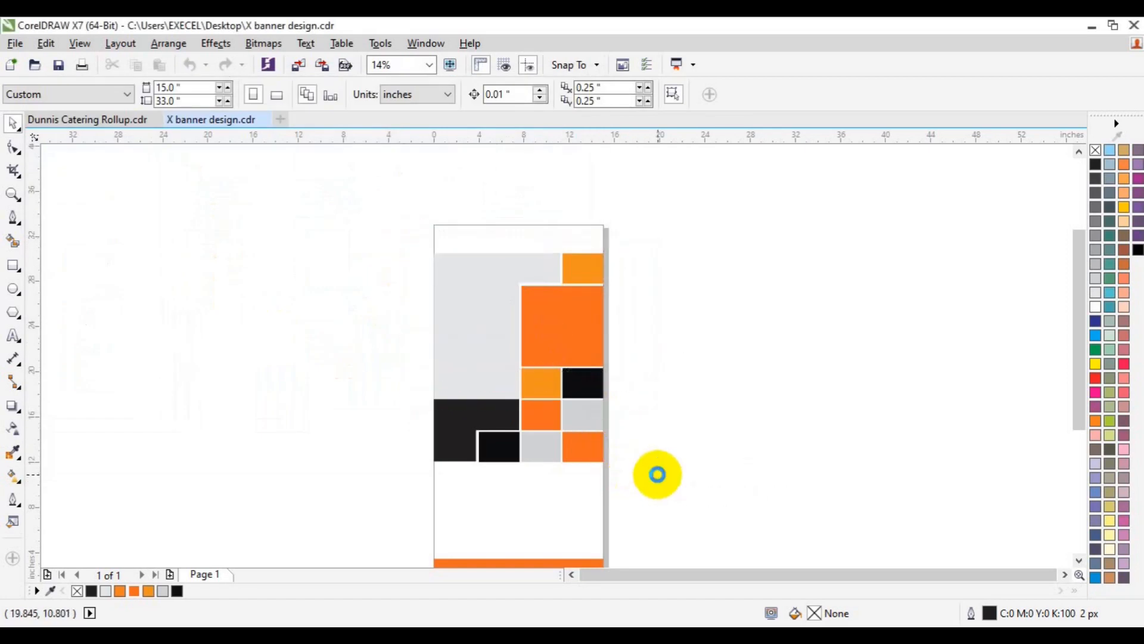
{"action": "left_click_drag", "start_coordinate": [585, 371], "coordinate": [873, 353]}
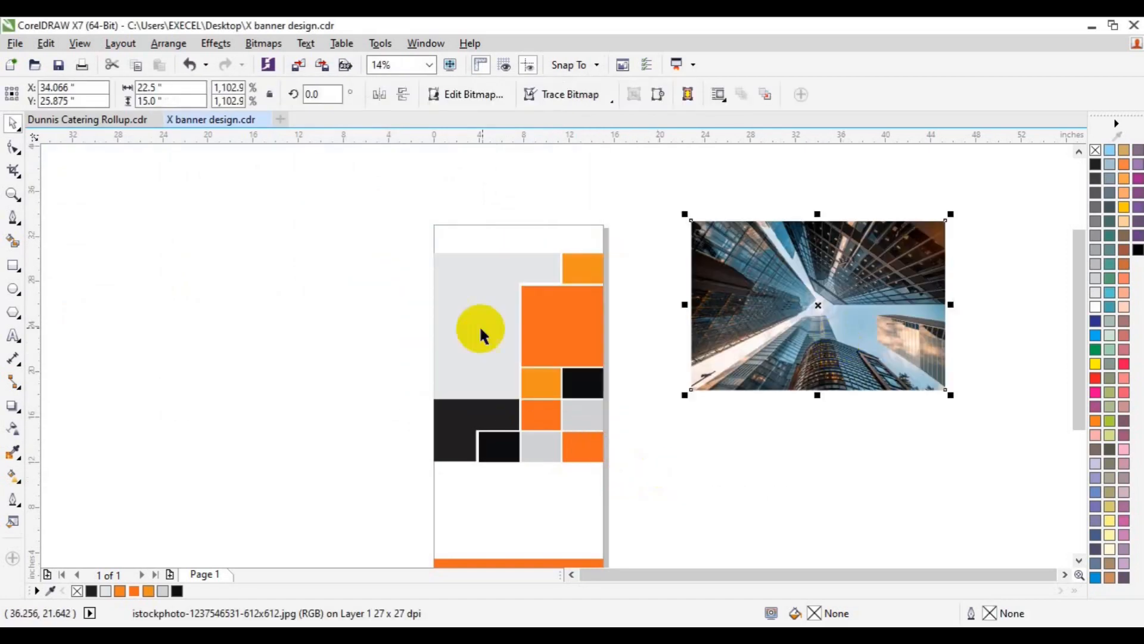
- Duplicate the light grey block to the empty area beside the page and PowerClip the skyscraper photo inside the block on the banner
{"action": "left_click", "coordinate": [469, 341]}
{"action": "left_click_drag", "start_coordinate": [469, 342], "coordinate": [280, 403]}
{"action": "left_click", "coordinate": [880, 319]}
{"action": "left_click", "coordinate": [216, 43]}
{"action": "mouse_move", "coordinate": [248, 256]}
{"action": "left_click", "coordinate": [382, 258]}
{"action": "left_click", "coordinate": [475, 325]}
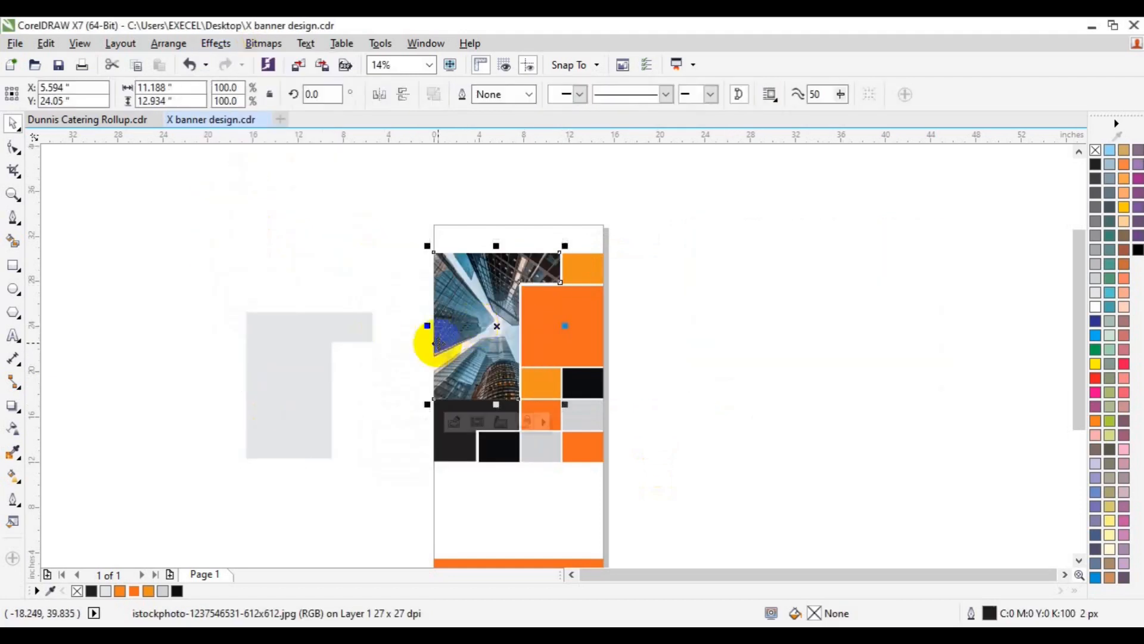
- Fill the spare light grey block with the document's bright orange, move it over the skyscraper picture and centre the two horizontally
{"action": "left_click", "coordinate": [266, 401]}
{"action": "left_click", "coordinate": [135, 591]}
{"action": "left_click_drag", "start_coordinate": [276, 424], "coordinate": [458, 332]}
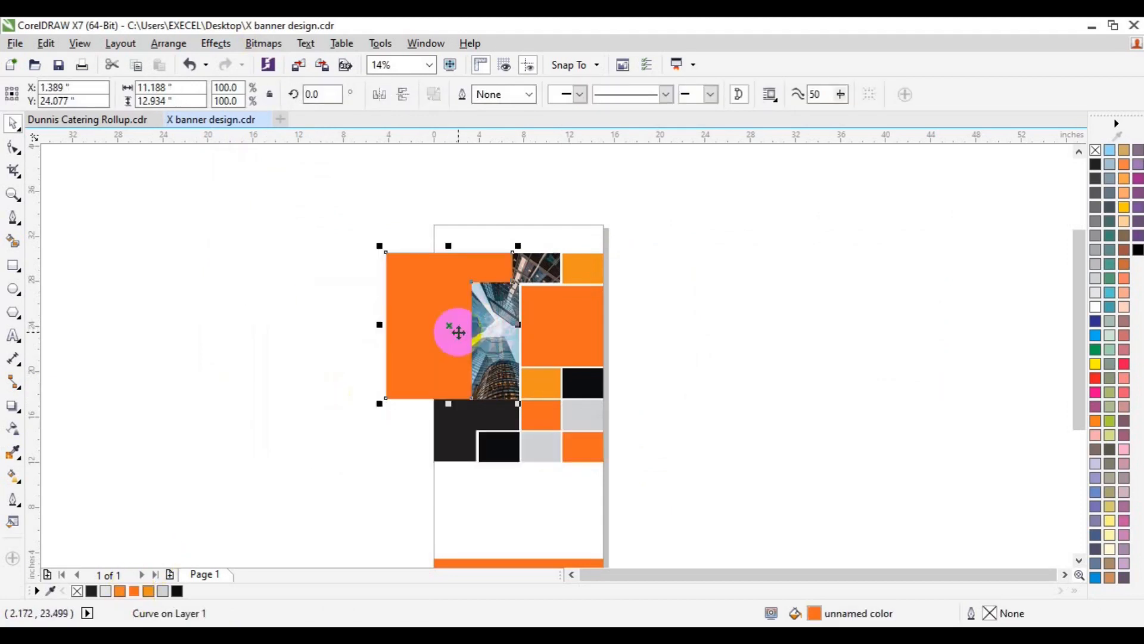
{"action": "left_click", "coordinate": [493, 346], "text": "shift"}
{"action": "key", "text": "c"}
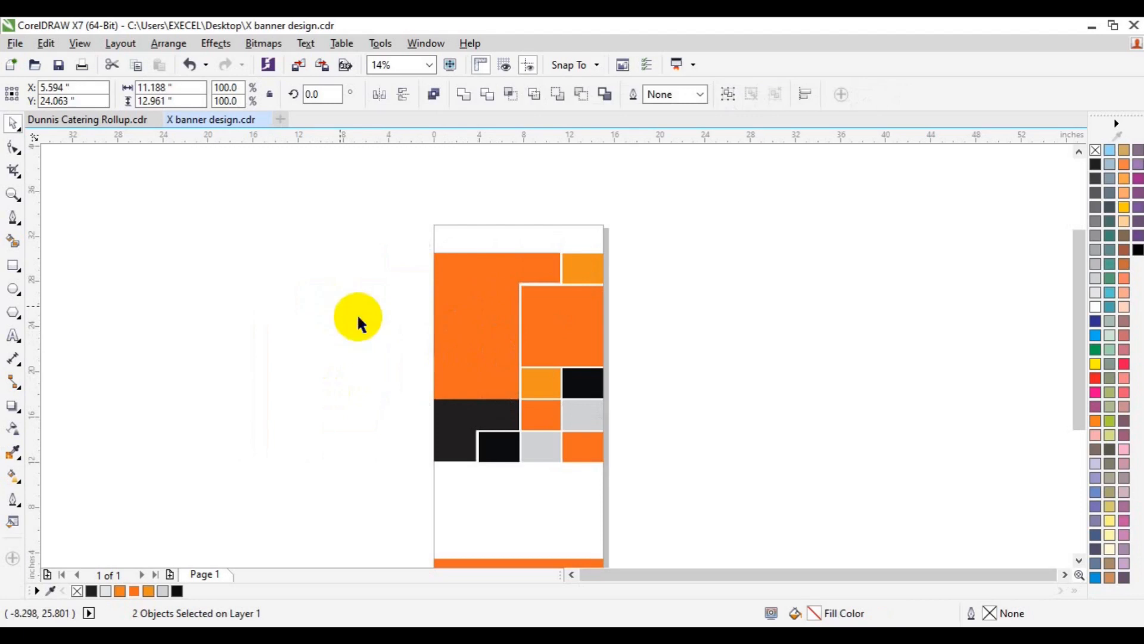
- Give the orange block over the skyscraper picture a uniform transparency of 12 with the Subtract merge mode
{"action": "left_click", "coordinate": [455, 311]}
{"action": "left_click", "coordinate": [12, 429]}
{"action": "left_click", "coordinate": [197, 94]}
{"action": "left_click", "coordinate": [181, 144]}
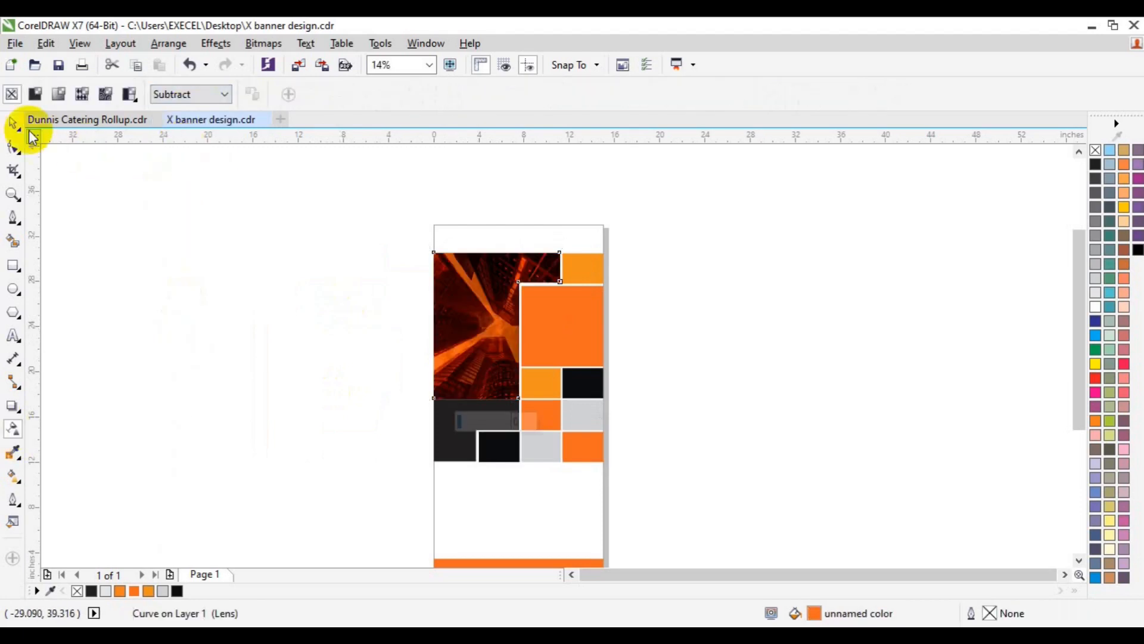
{"action": "left_click", "coordinate": [459, 424]}
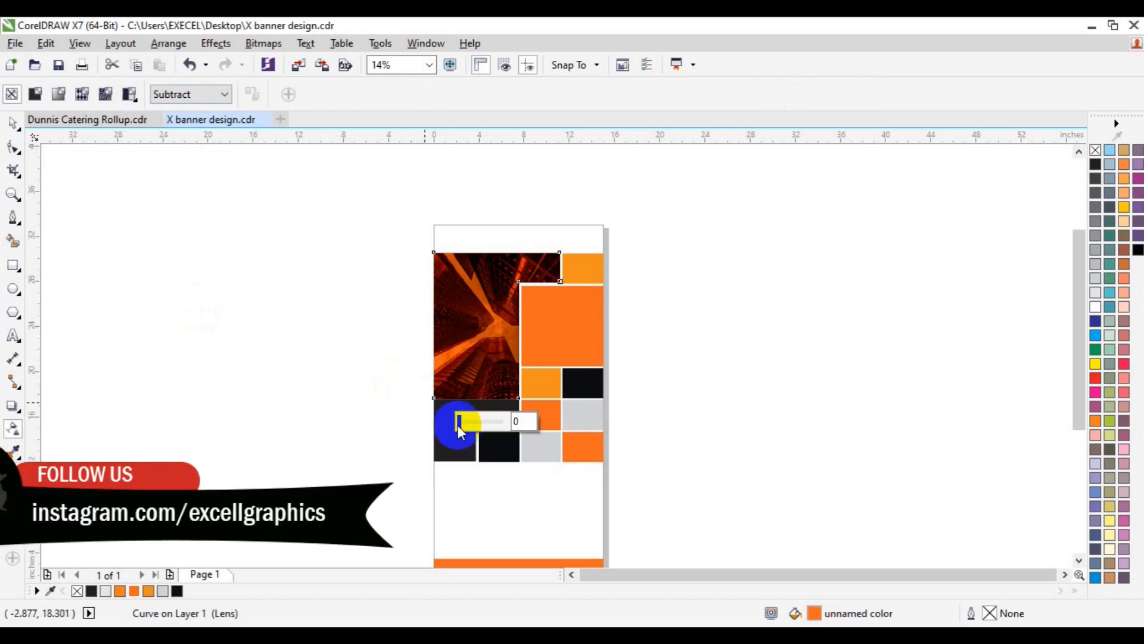
{"action": "left_click_drag", "start_coordinate": [461, 426], "coordinate": [467, 427]}
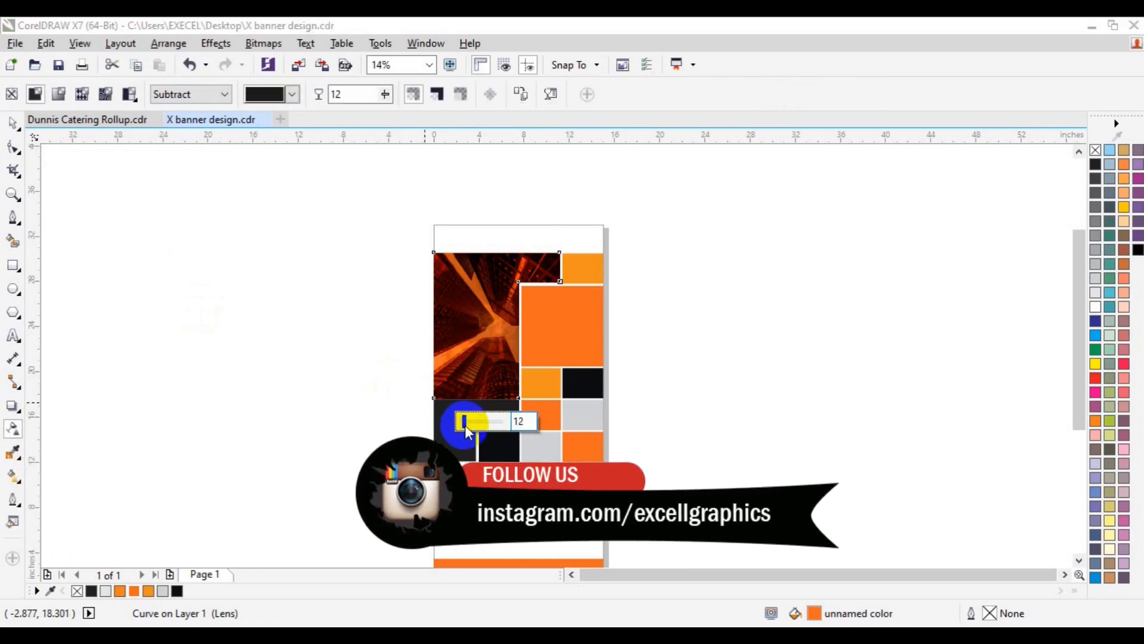
{"action": "left_click", "coordinate": [13, 124]}
{"action": "left_click", "coordinate": [191, 253]}
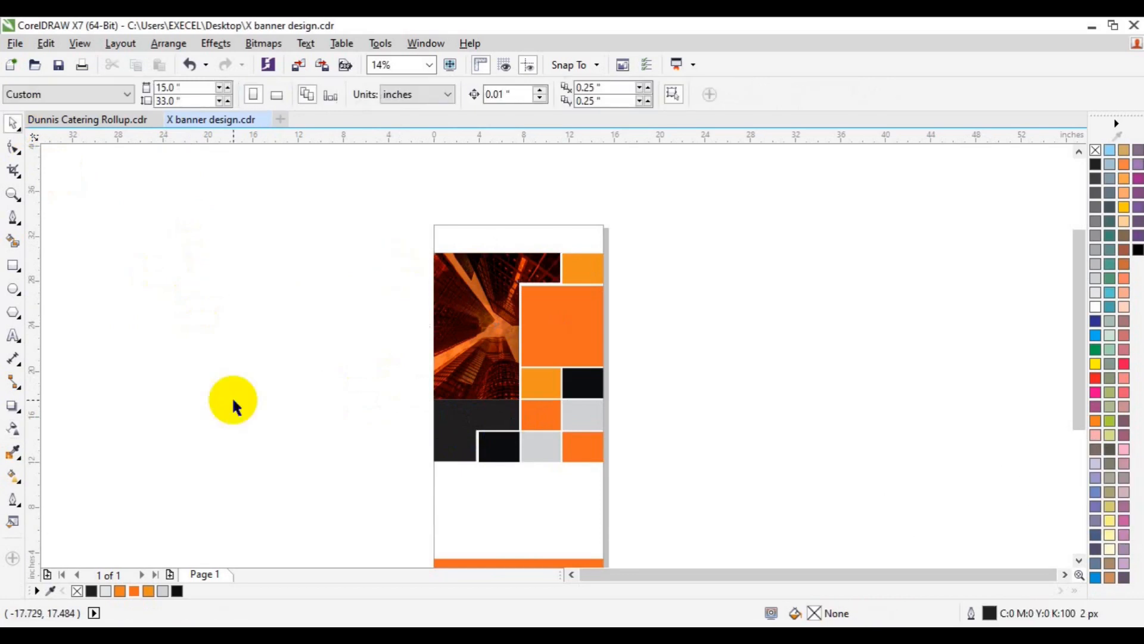
- Undo the last edit, then import pexels-photo-110473.jpeg at about 8.9 by 6.7 in, overlapping the dark L-shaped block
{"action": "key", "text": "ctrl+z"}
{"action": "left_click", "coordinate": [296, 71]}
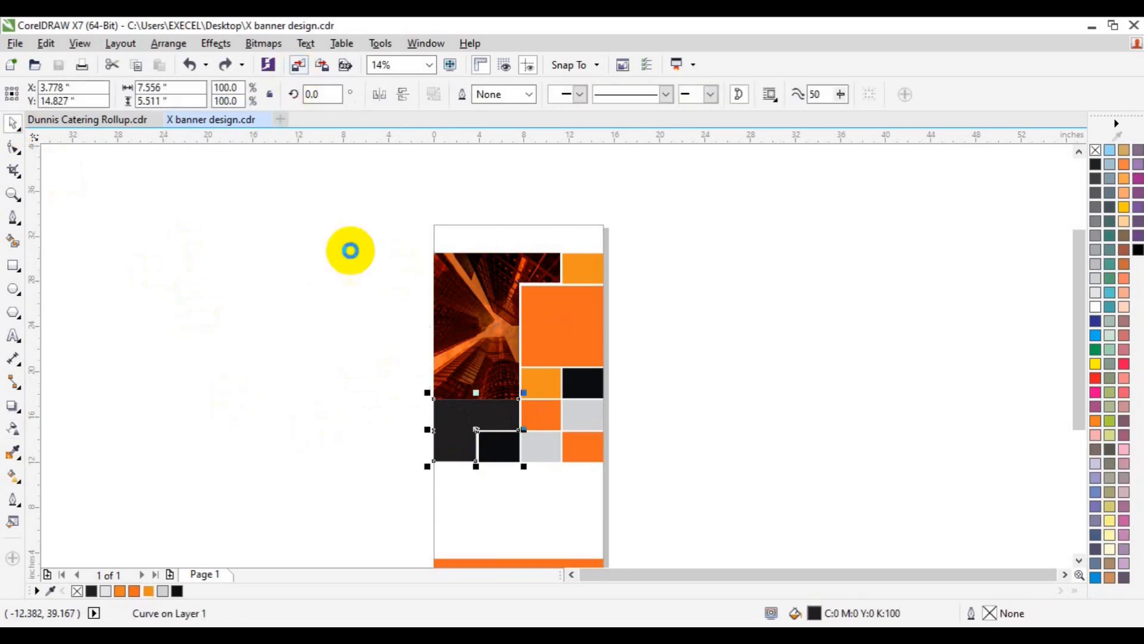
{"action": "scroll", "coordinate": [588, 384], "scroll_direction": "down", "scroll_amount": 10}
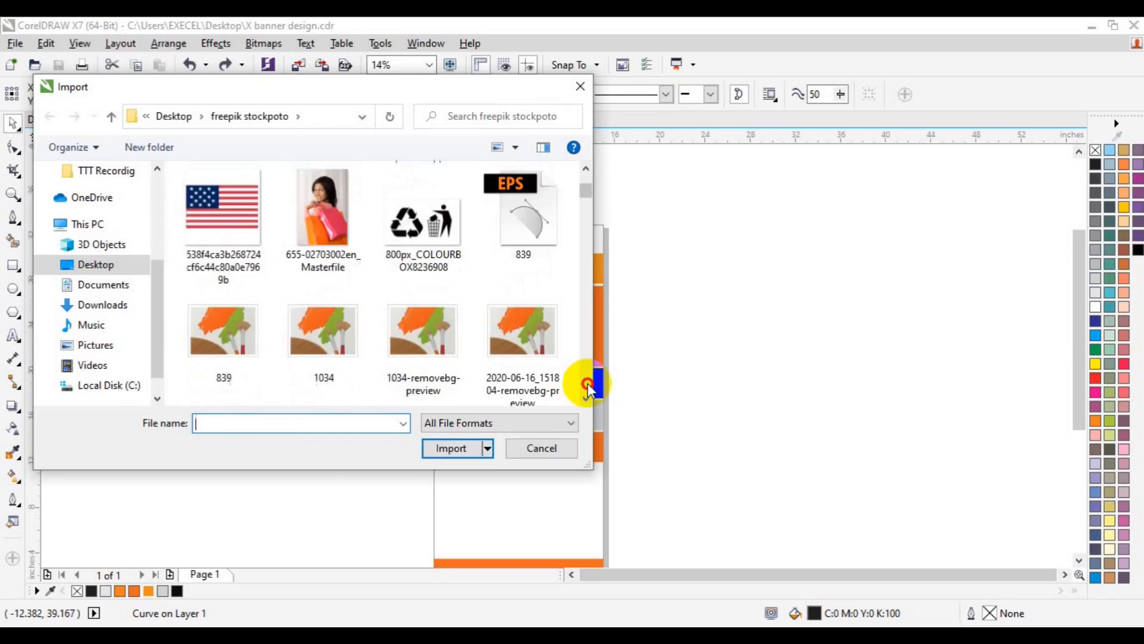
{"action": "scroll", "coordinate": [588, 384], "scroll_direction": "down", "scroll_amount": 10}
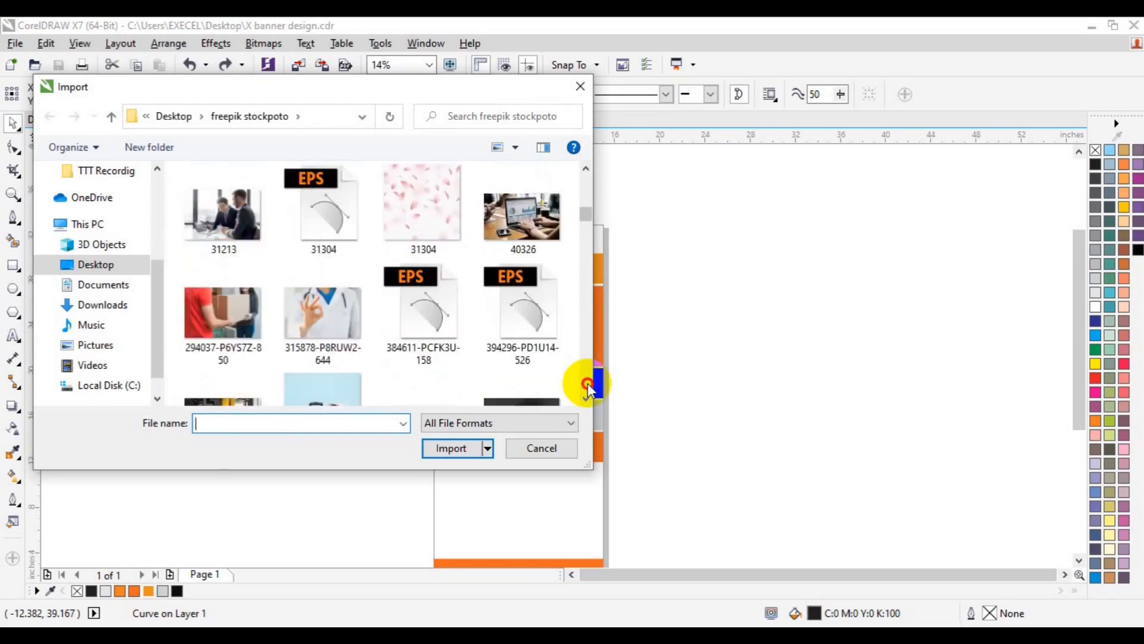
{"action": "scroll", "coordinate": [587, 384], "scroll_direction": "down", "scroll_amount": 15}
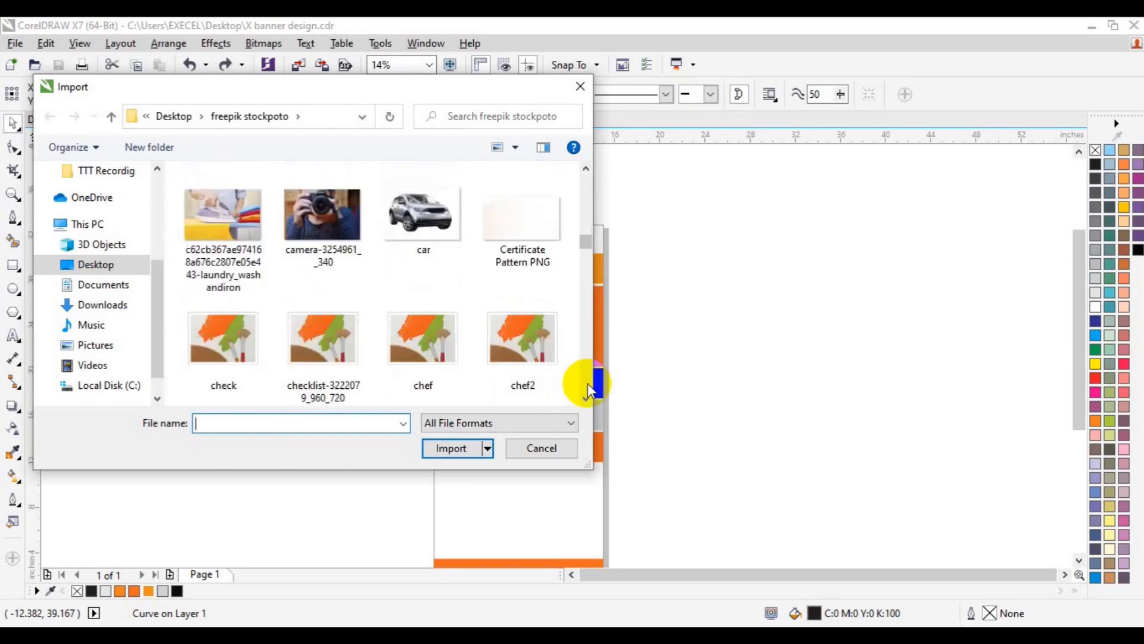
{"action": "scroll", "coordinate": [588, 384], "scroll_direction": "down", "scroll_amount": 15}
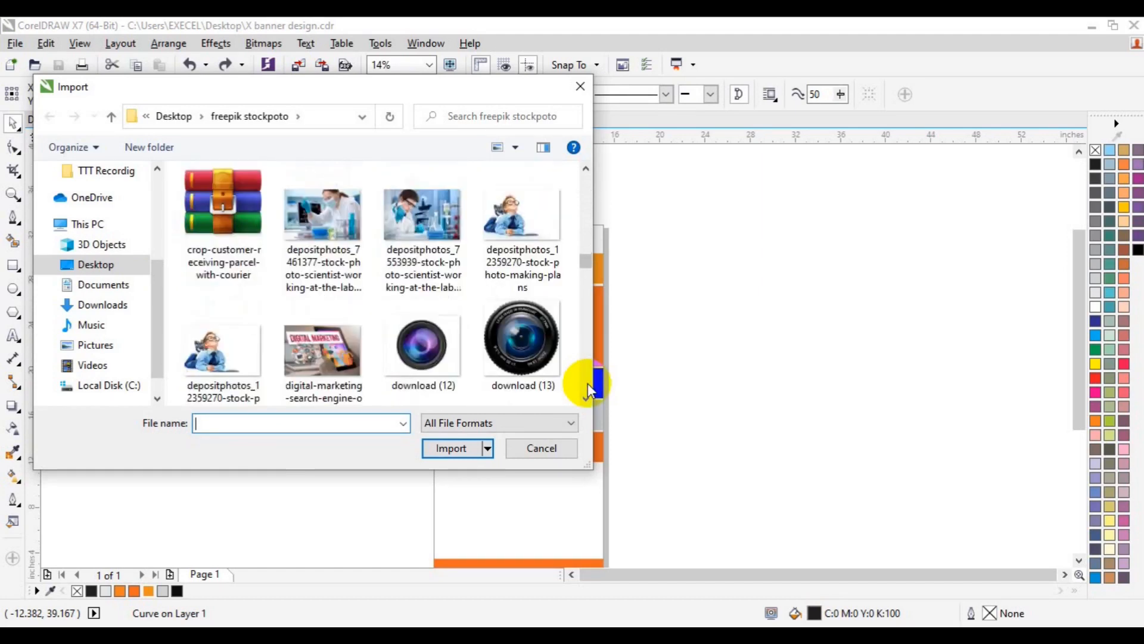
{"action": "scroll", "coordinate": [588, 384], "scroll_direction": "down", "scroll_amount": 15}
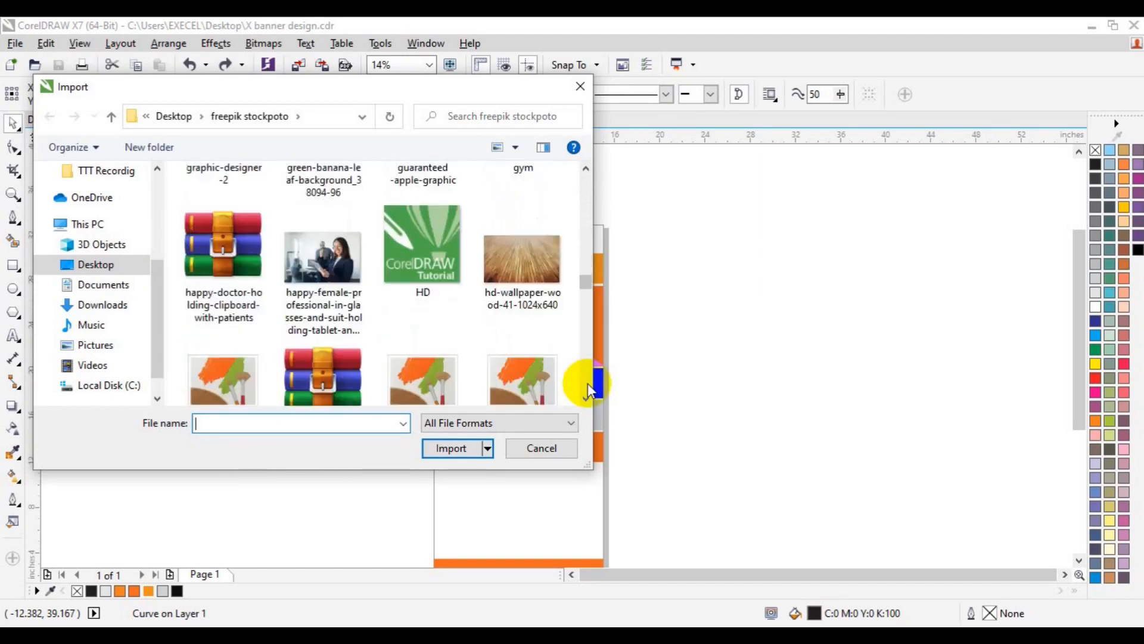
{"action": "scroll", "coordinate": [588, 384], "scroll_direction": "down", "scroll_amount": 4}
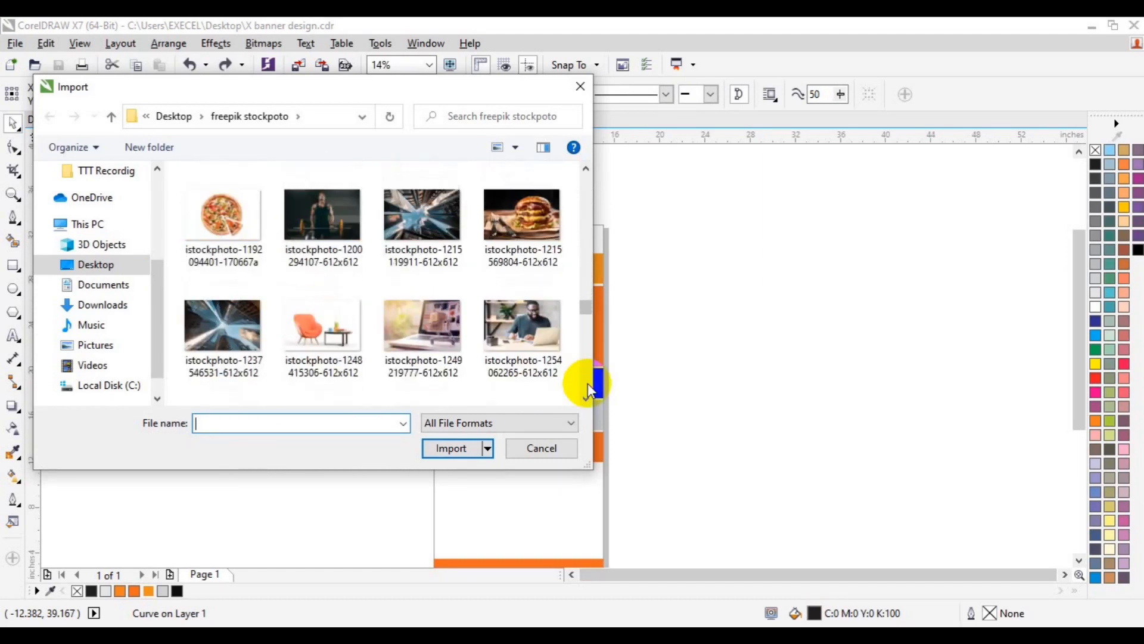
{"action": "scroll", "coordinate": [587, 384], "scroll_direction": "down", "scroll_amount": 4}
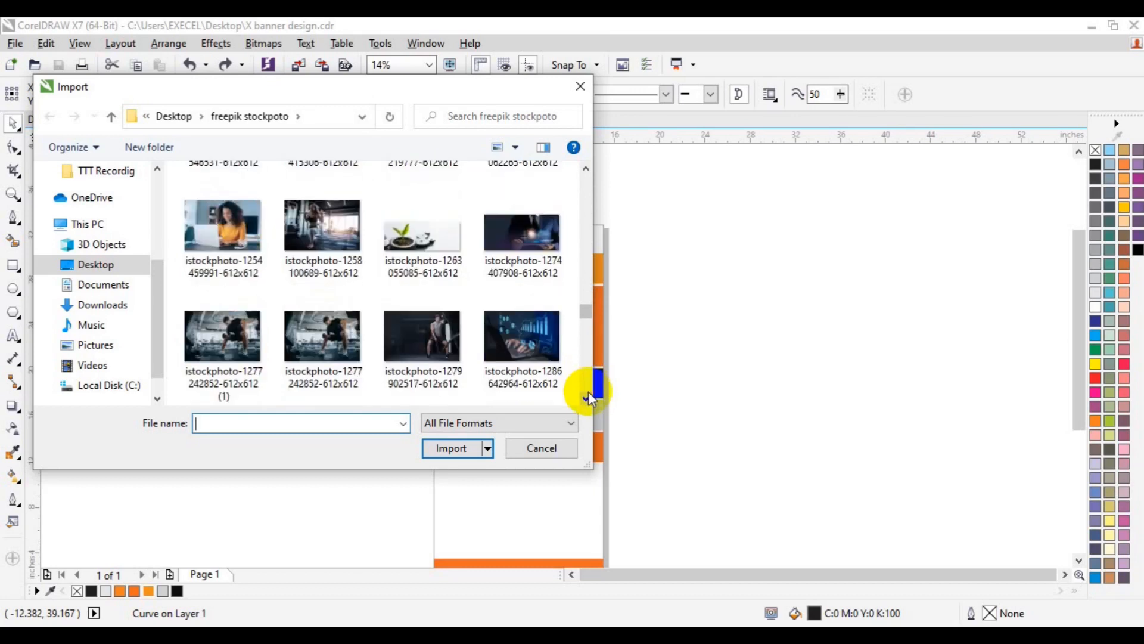
{"action": "scroll", "coordinate": [588, 391], "scroll_direction": "down", "scroll_amount": 10}
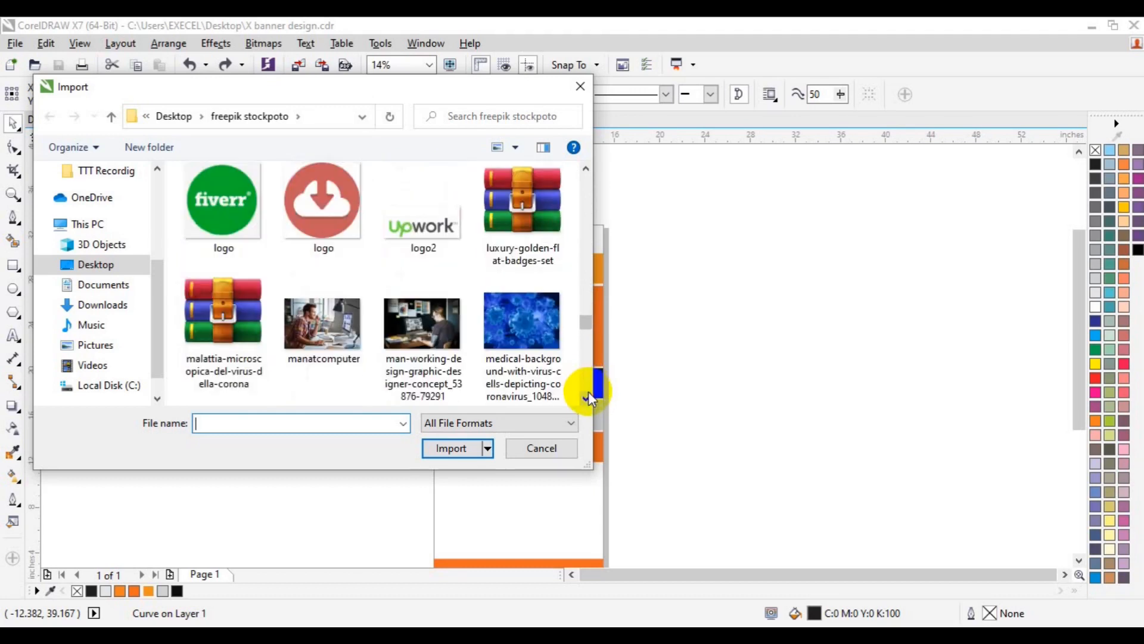
{"action": "left_click_drag", "start_coordinate": [589, 321], "coordinate": [592, 338]}
{"action": "left_click", "coordinate": [322, 197]}
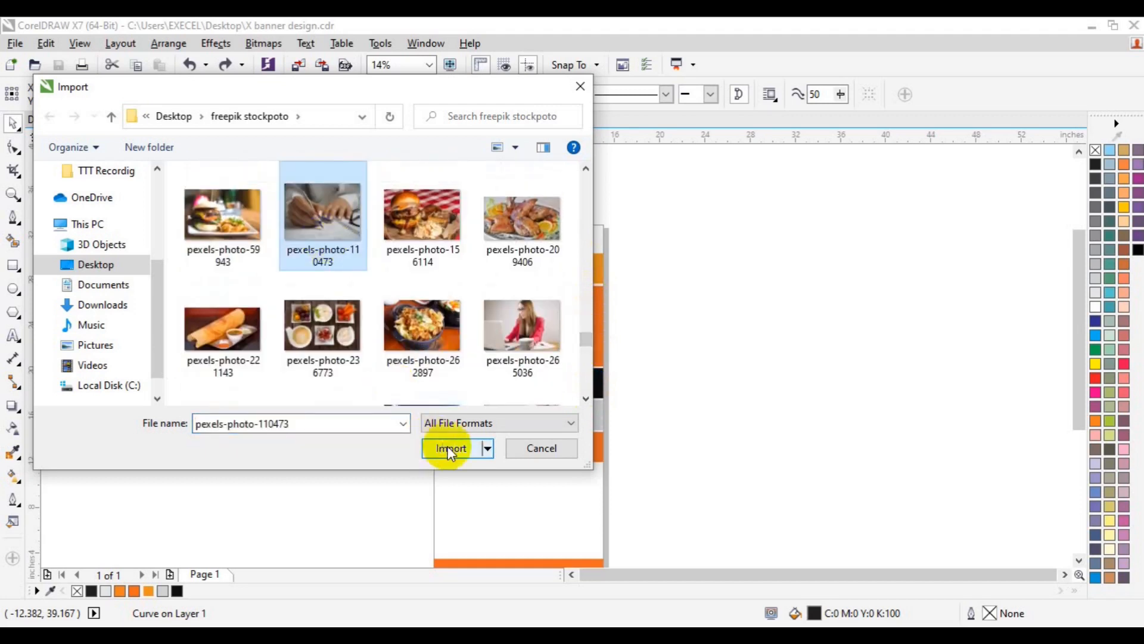
{"action": "left_click", "coordinate": [451, 447]}
{"action": "left_click_drag", "start_coordinate": [419, 394], "coordinate": [548, 466]}
{"action": "left_click_drag", "start_coordinate": [518, 422], "coordinate": [555, 424]}
- PowerClip the writing-hands photo inside the dark L-shaped block below the skyscraper picture
{"action": "left_click", "coordinate": [216, 43]}
{"action": "mouse_move", "coordinate": [286, 258]}
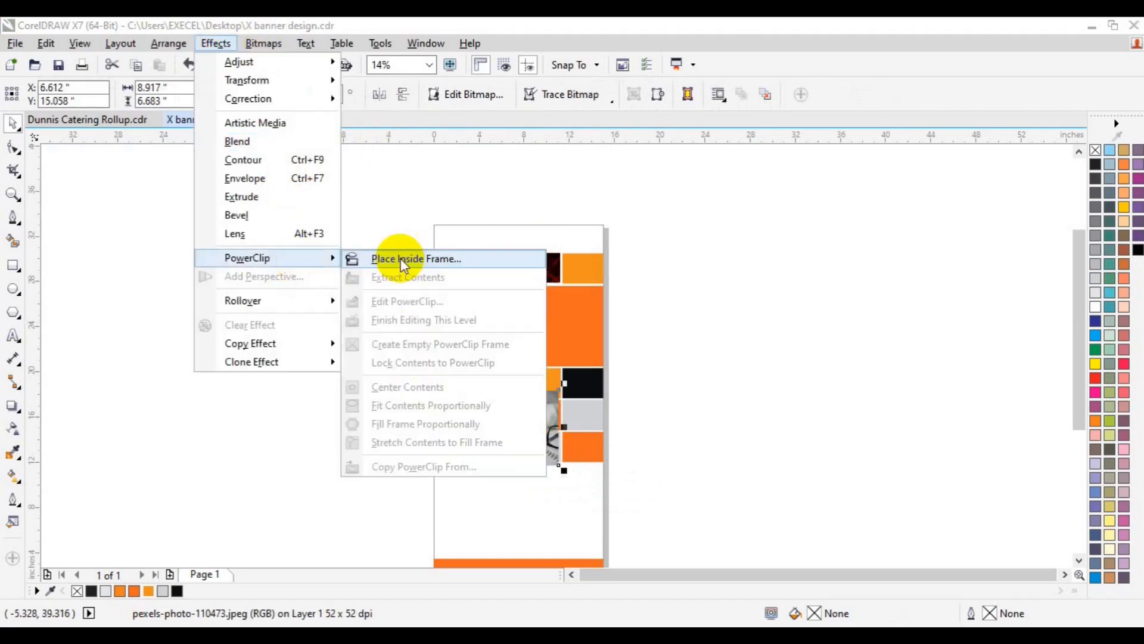
{"action": "left_click", "coordinate": [396, 258]}
{"action": "left_click", "coordinate": [445, 420]}
- Edit the PowerClip contents, moving the writing-hands photo over its frame and scaling it to about 8.4 by 6.3 in, and finish editing
{"action": "left_click", "coordinate": [434, 484]}
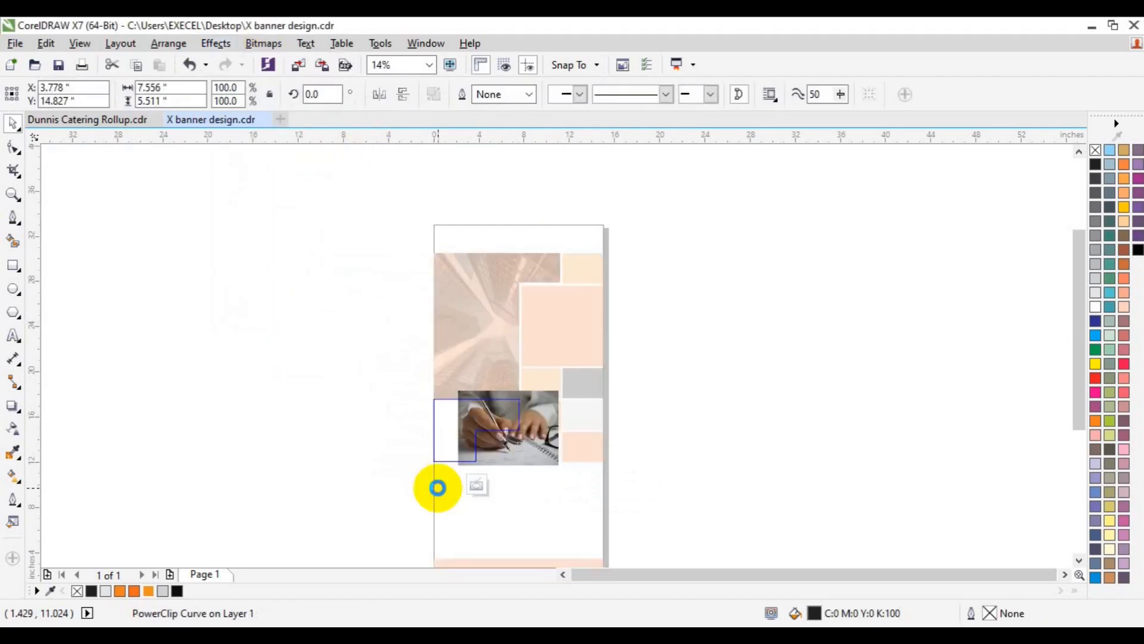
{"action": "left_click_drag", "start_coordinate": [535, 449], "coordinate": [506, 449]}
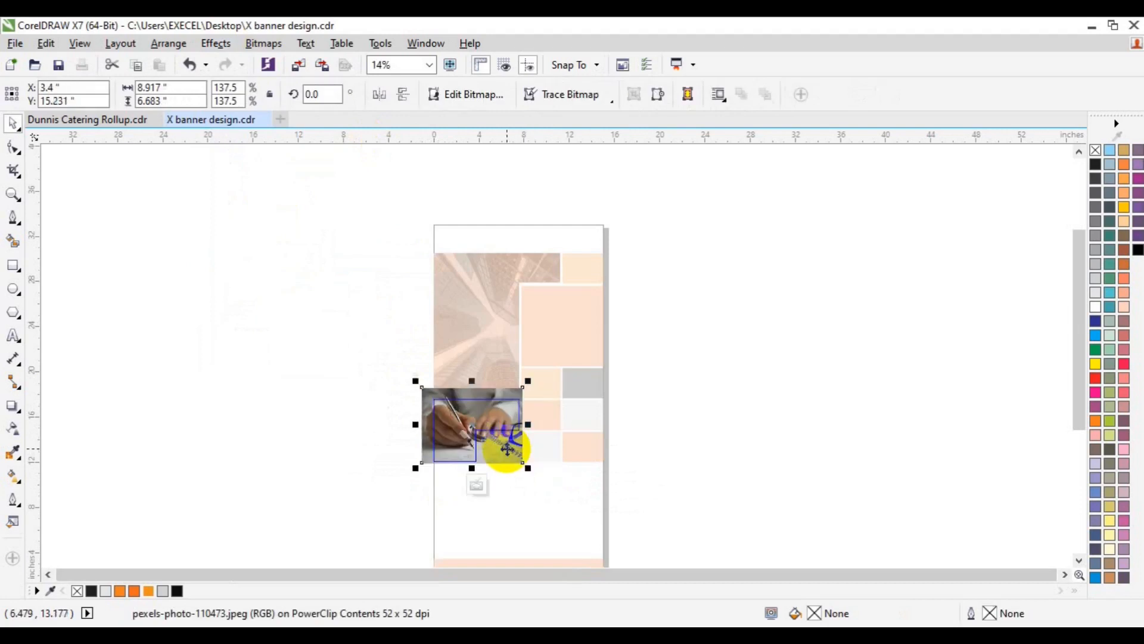
{"action": "left_click_drag", "start_coordinate": [528, 470], "coordinate": [525, 466]}
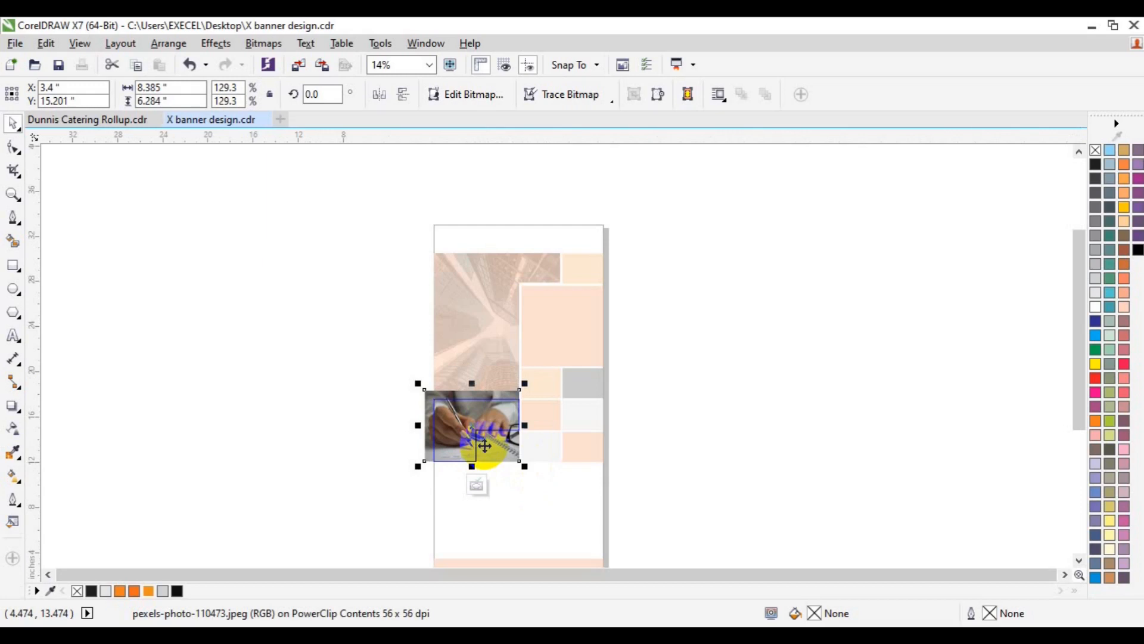
{"action": "left_click", "coordinate": [475, 485]}
{"action": "left_click", "coordinate": [791, 382]}
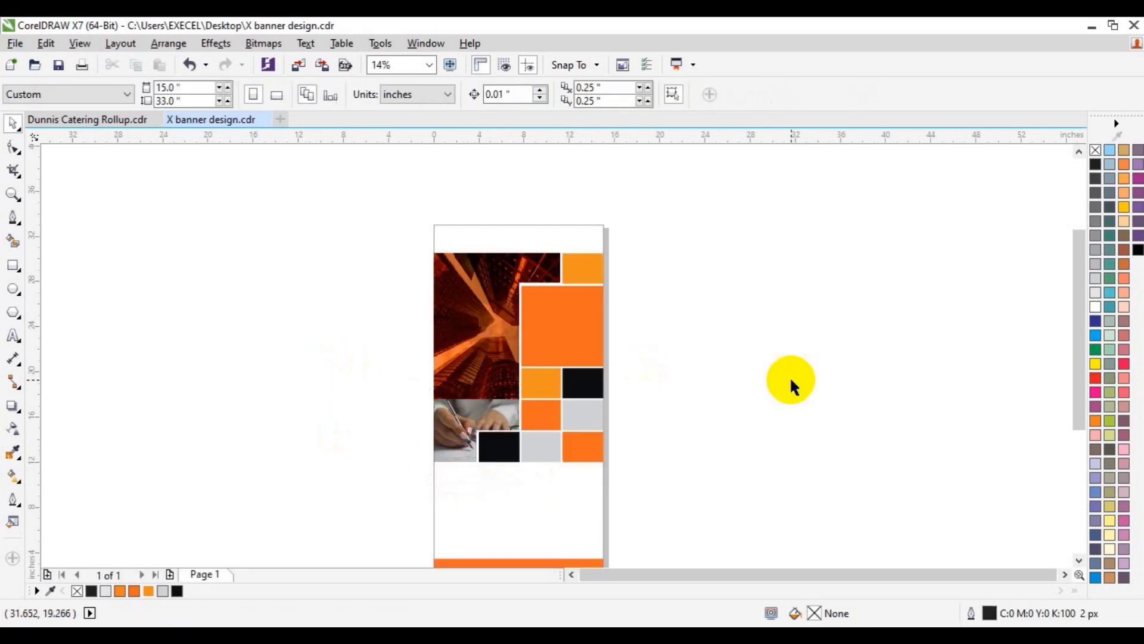
- Draw a white strip without outline, about 7.76 by 0.27 in, between the skyscraper and writing-hands pictures
{"action": "left_click", "coordinate": [12, 194]}
{"action": "left_click", "coordinate": [504, 397]}
{"action": "key", "text": "space"}
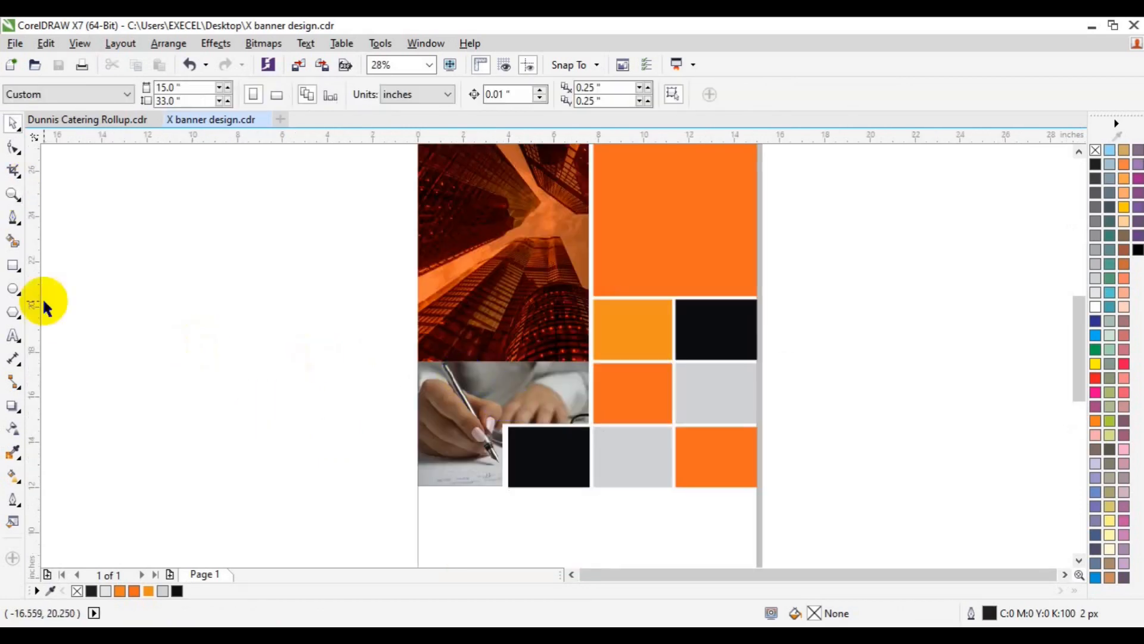
{"action": "left_click", "coordinate": [7, 266]}
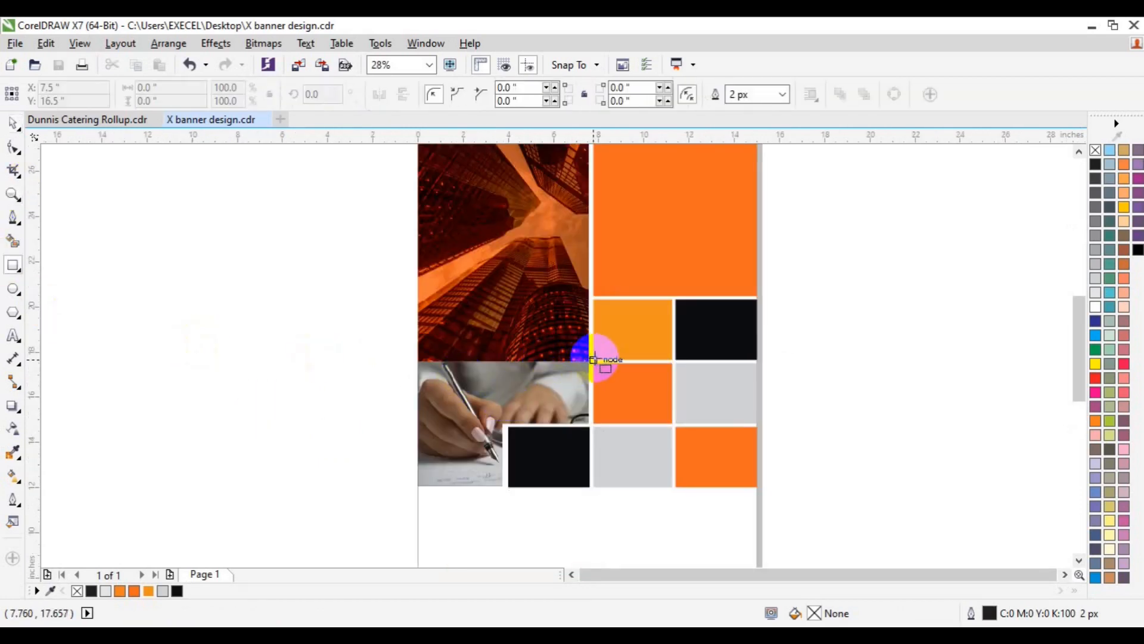
{"action": "left_click_drag", "start_coordinate": [593, 359], "coordinate": [417, 374]}
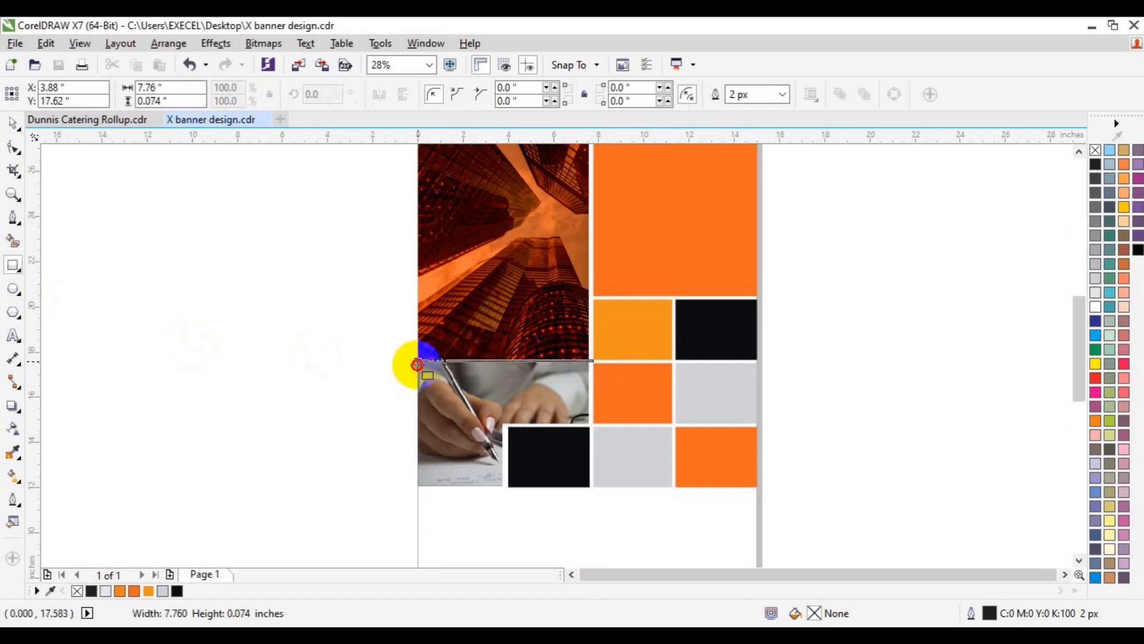
{"action": "left_click_drag", "start_coordinate": [415, 366], "coordinate": [411, 364]}
{"action": "key", "text": "space"}
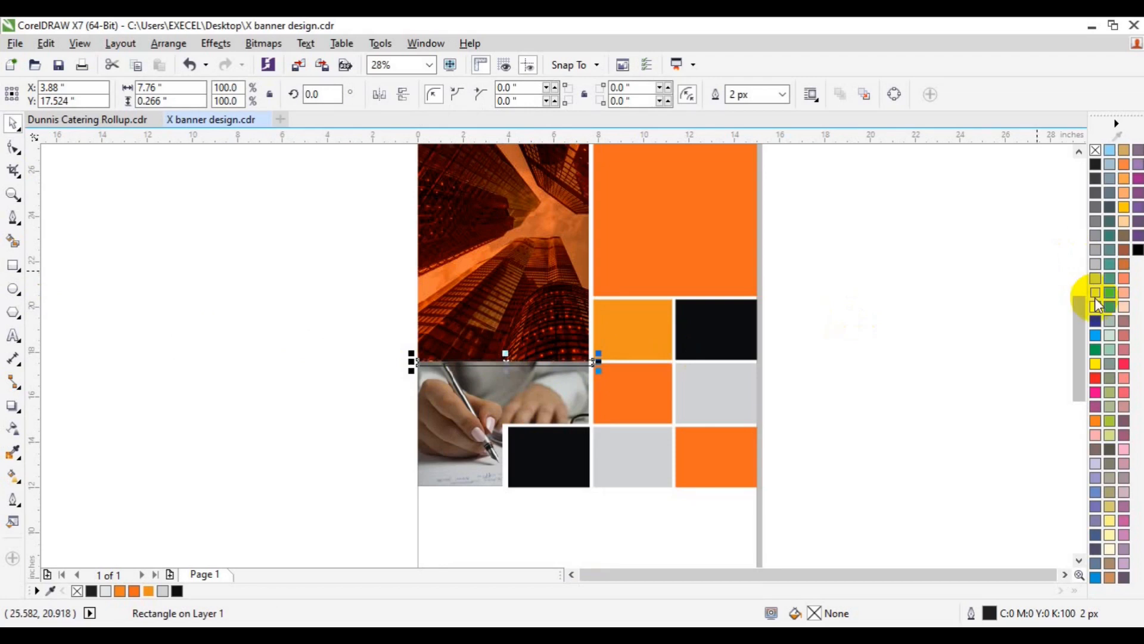
{"action": "right_click", "coordinate": [1099, 151]}
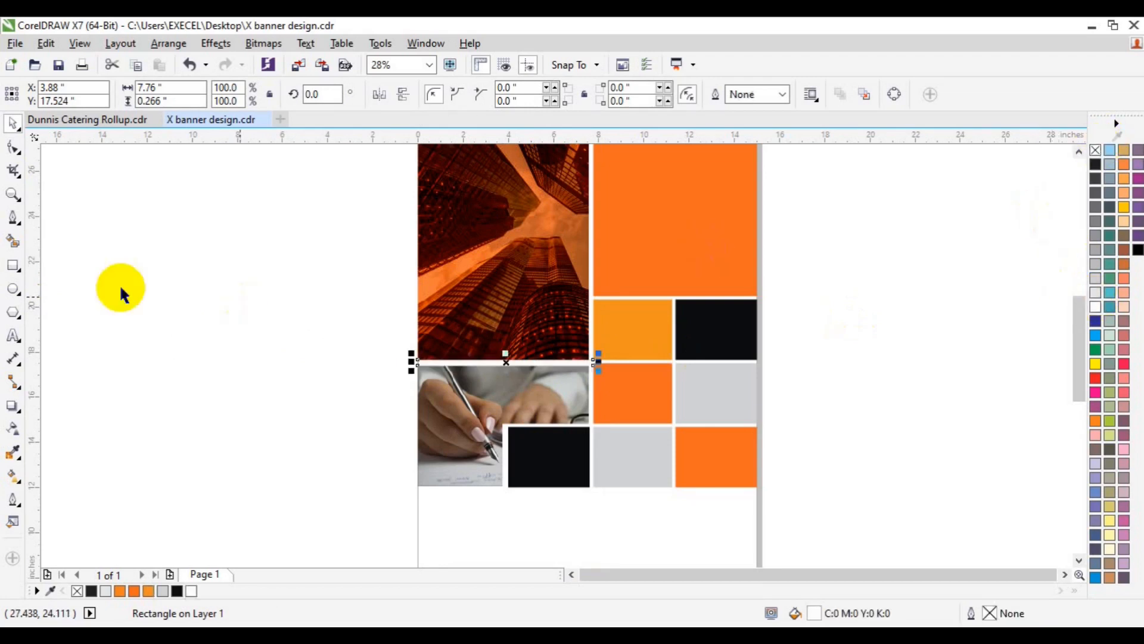
- Try to shorten the white strip at its left end to about 7.58 in wide, and undo it
{"action": "left_click", "coordinate": [13, 195]}
{"action": "left_click", "coordinate": [501, 352]}
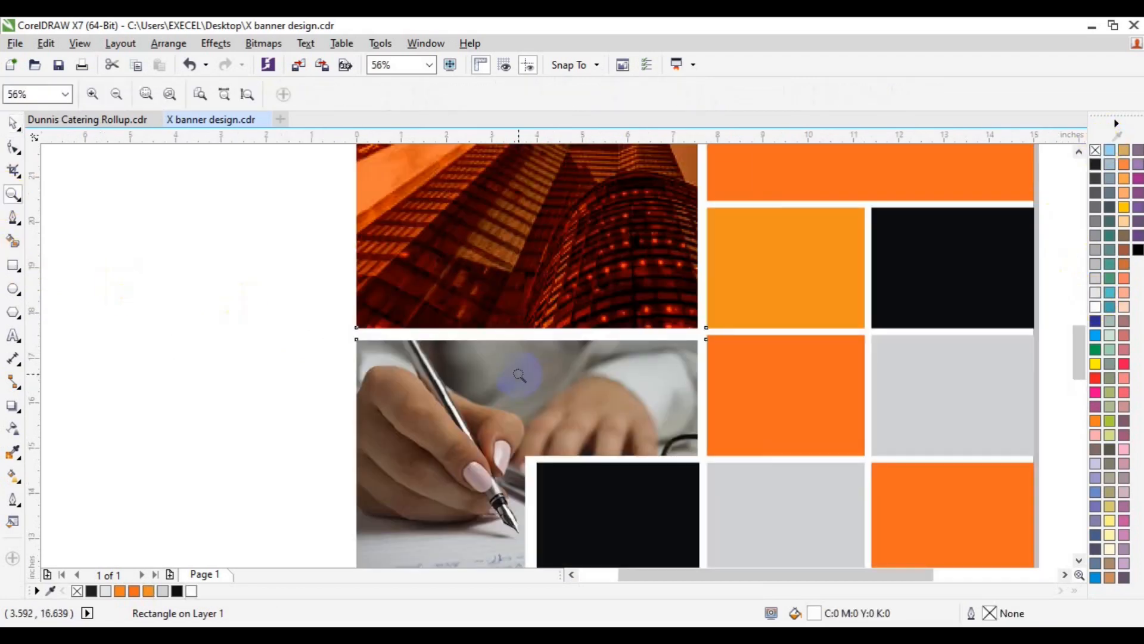
{"action": "key", "text": "space"}
{"action": "left_click_drag", "start_coordinate": [350, 336], "coordinate": [357, 336]}
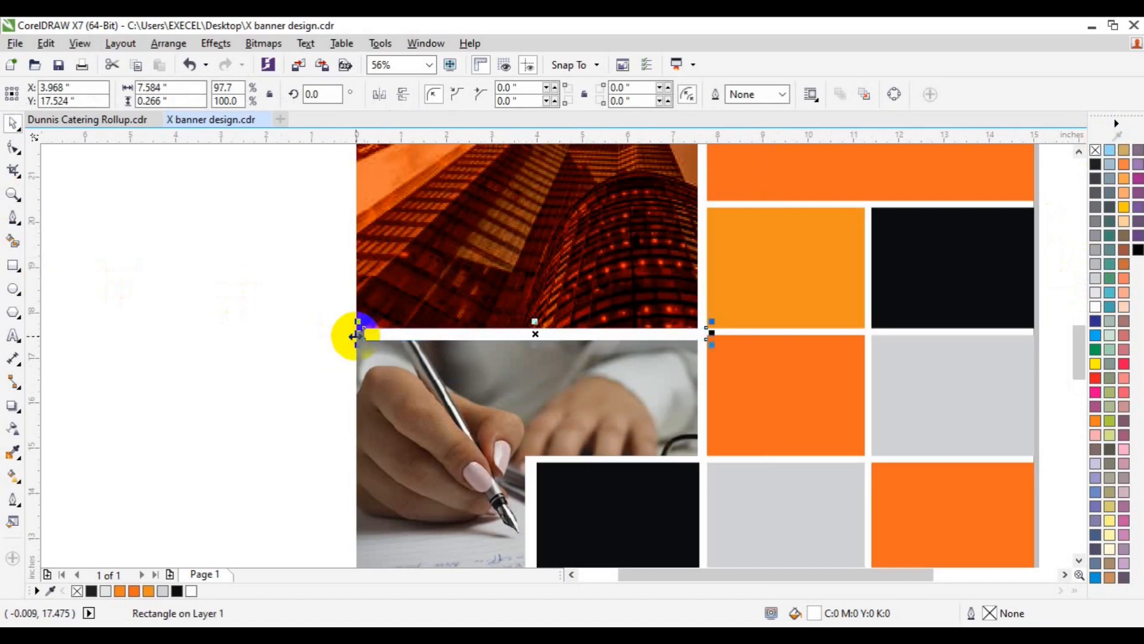
{"action": "key", "text": "ctrl+z"}
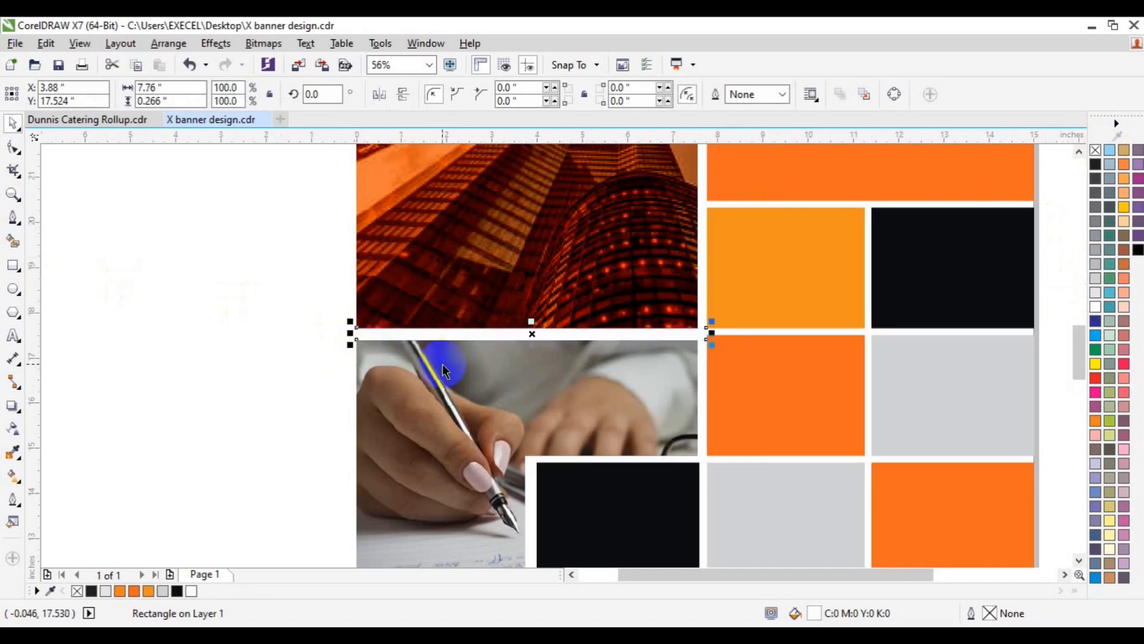
- Adjust the white strip's upper edge so the strip is about 0.24 in high, and deselect it
{"action": "left_click", "coordinate": [534, 344]}
{"action": "left_click_drag", "start_coordinate": [531, 327], "coordinate": [532, 319]}
{"action": "left_click", "coordinate": [174, 298]}
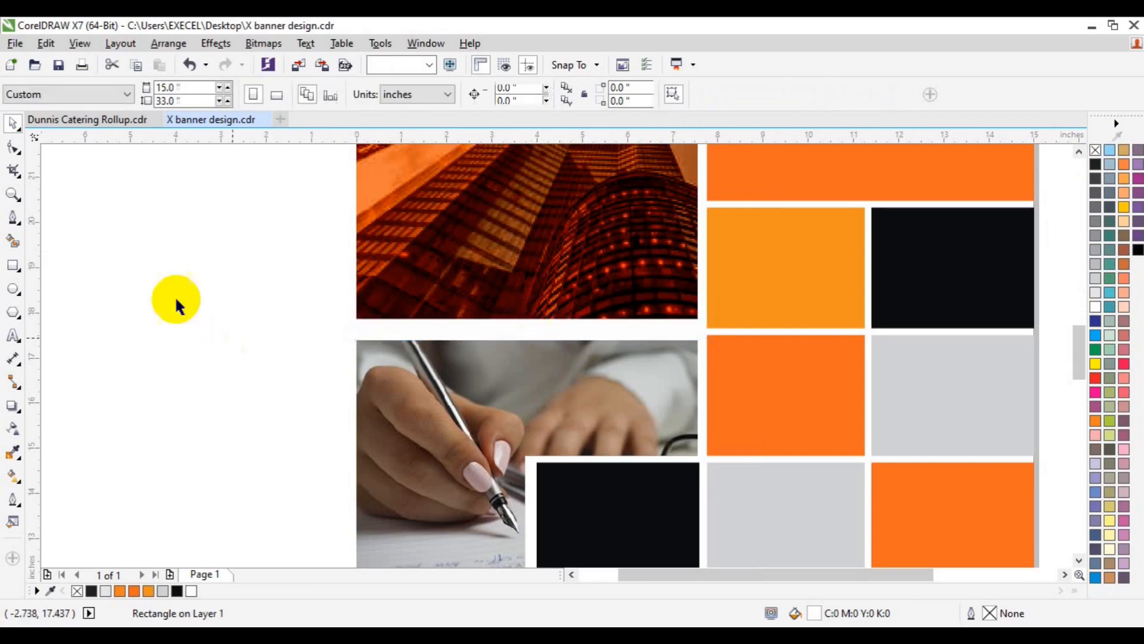
{"action": "left_click", "coordinate": [12, 194]}
{"action": "left_click", "coordinate": [119, 95]}
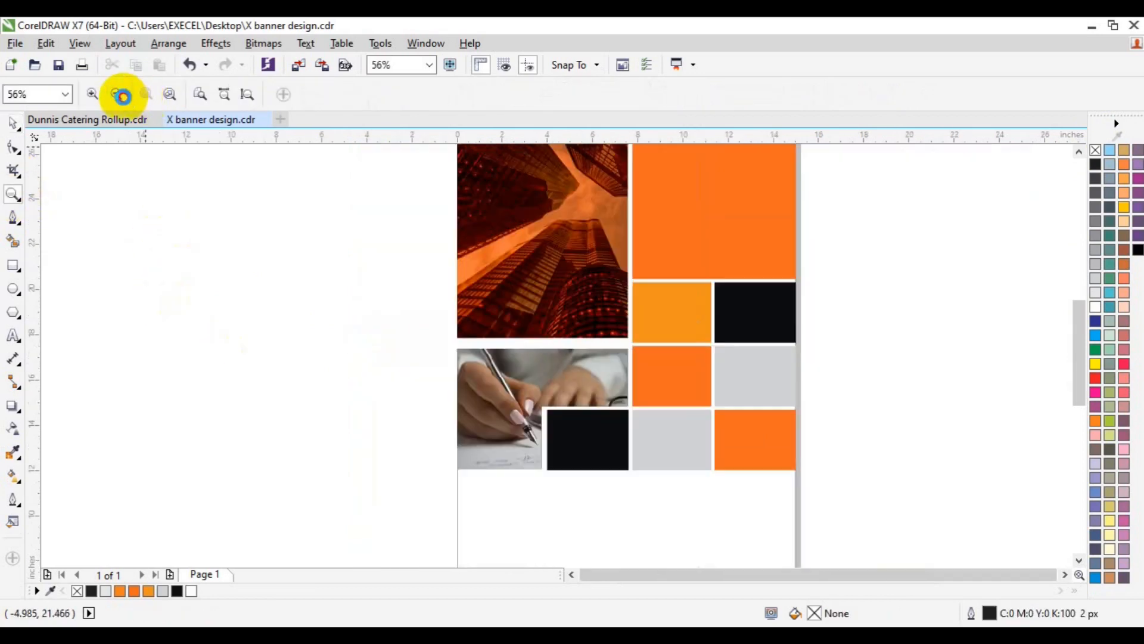
{"action": "left_click", "coordinate": [123, 97]}
{"action": "key", "text": "space"}
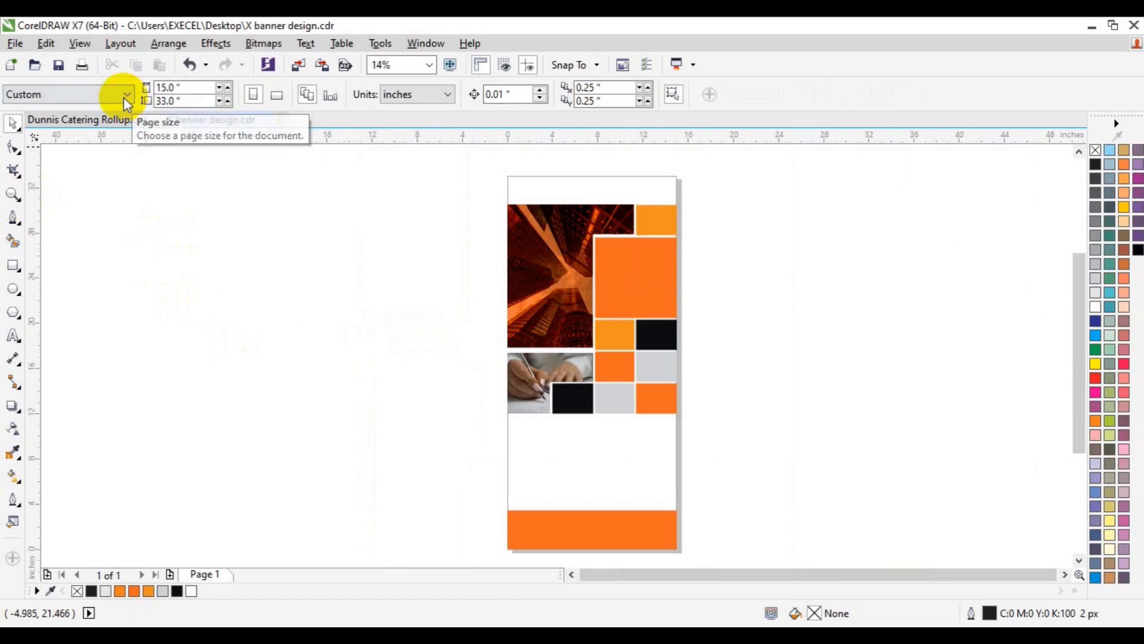
{"action": "left_click", "coordinate": [550, 348]}
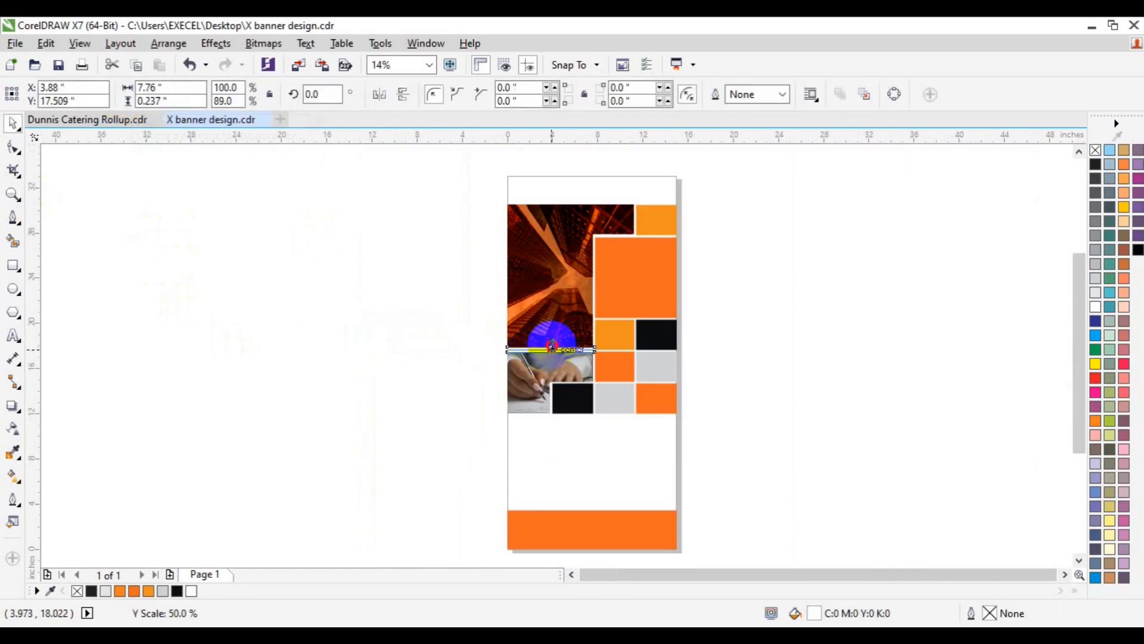
{"action": "left_click", "coordinate": [369, 358]}
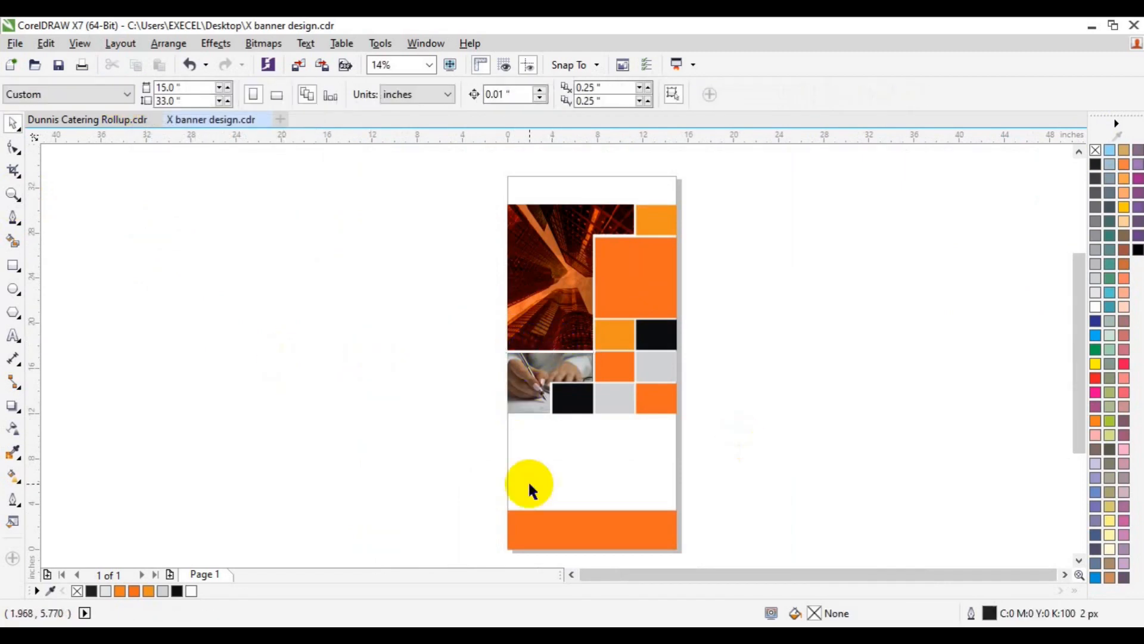
- Lower the upper nodes of the orange bar at the foot of the page to make it about 2.76 in high
{"action": "left_click", "coordinate": [14, 194]}
{"action": "left_click", "coordinate": [588, 505]}
{"action": "key", "text": "space"}
{"action": "left_click", "coordinate": [585, 409]}
{"action": "left_click", "coordinate": [13, 146]}
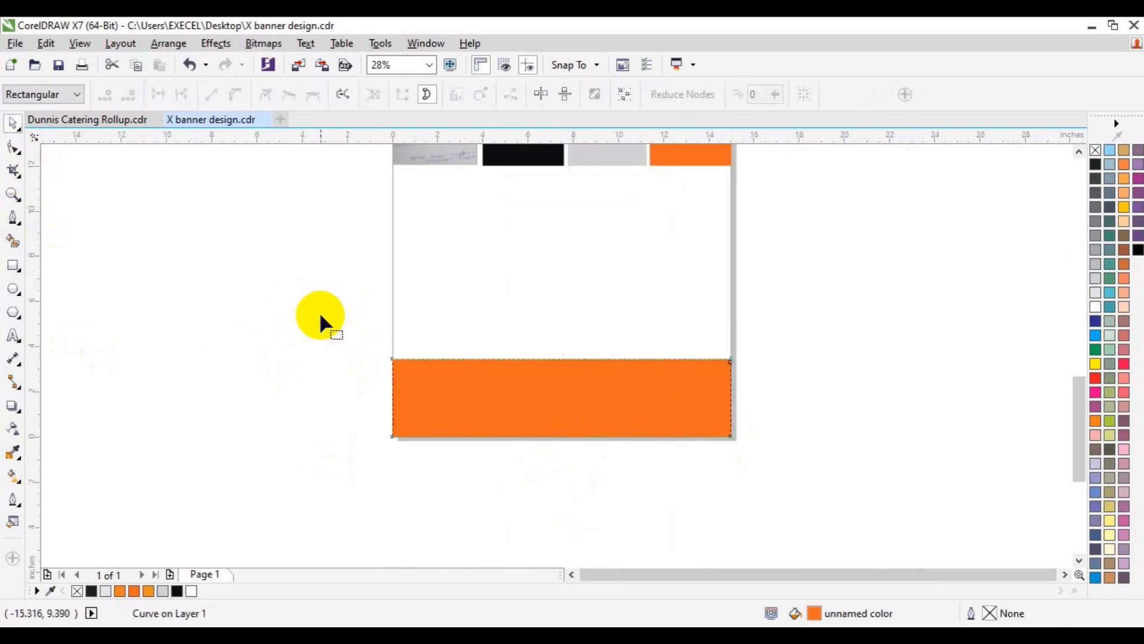
{"action": "left_click_drag", "start_coordinate": [321, 315], "coordinate": [785, 400]}
{"action": "key", "text": "Down"}
{"action": "key", "text": "Down"}
{"action": "key", "text": "Down"}
{"action": "key", "text": "Down"}
{"action": "key", "text": "Down"}
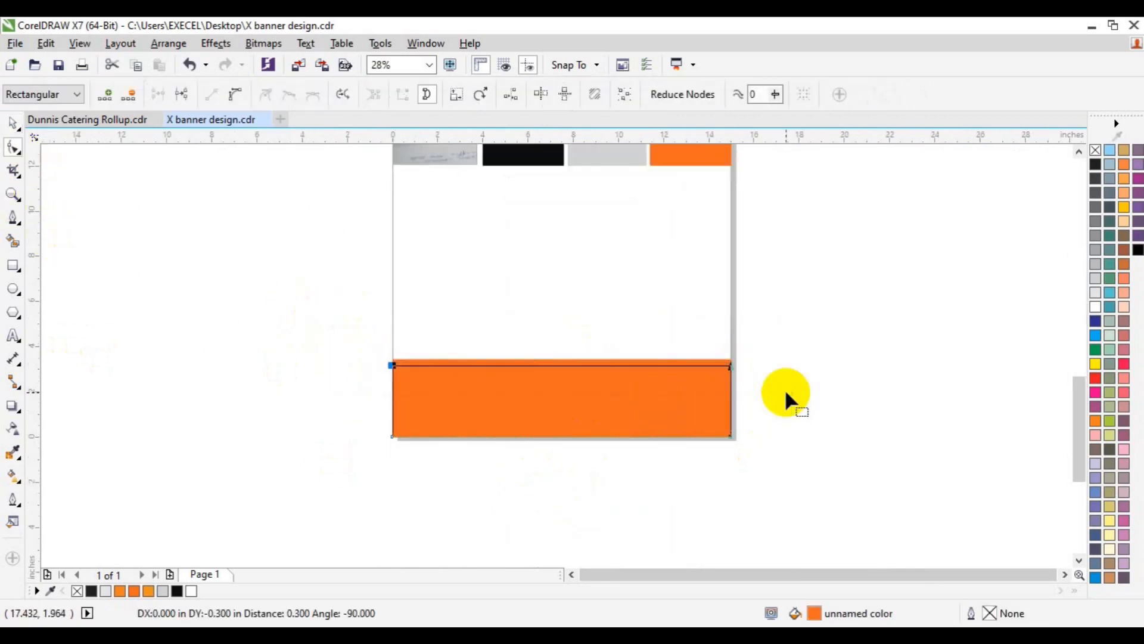
{"action": "key", "text": "Down"}
{"action": "key", "text": "Down"}
{"action": "key", "text": "Down"}
{"action": "key", "text": "Down"}
{"action": "key", "text": "Down"}
{"action": "key", "text": "Down"}
{"action": "key", "text": "Down"}
{"action": "key", "text": "Down"}
{"action": "key", "text": "Down"}
{"action": "key", "text": "Down"}
{"action": "key", "text": "Down"}
{"action": "key", "text": "Down"}
{"action": "key", "text": "Down"}
{"action": "key", "text": "Down"}
{"action": "key", "text": "Down"}
{"action": "key", "text": "Down"}
{"action": "key", "text": "space"}
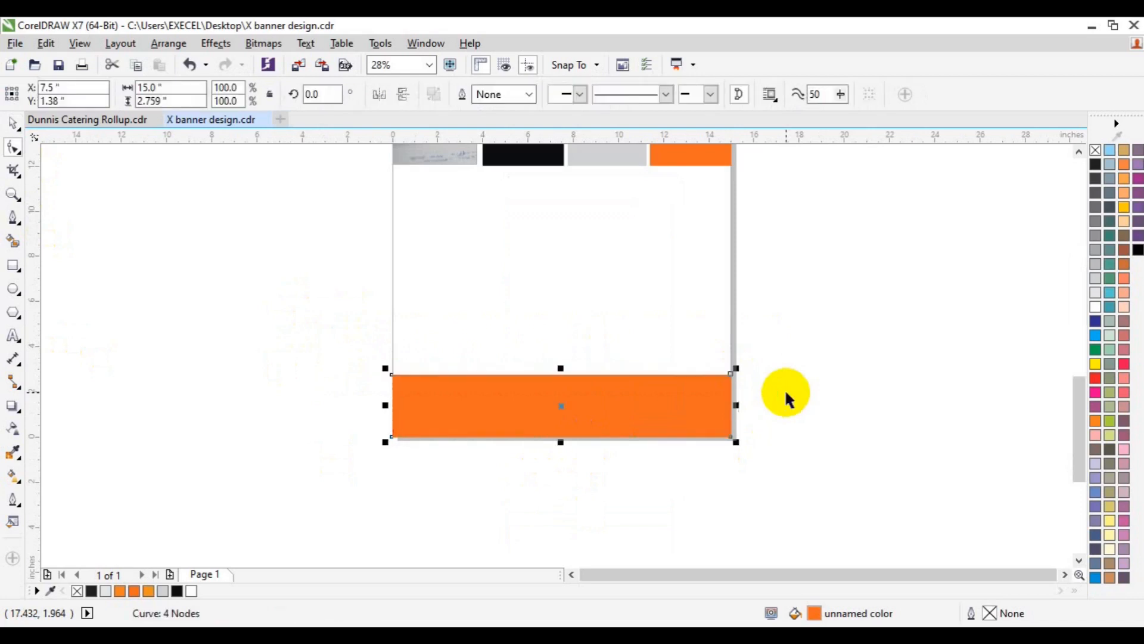
{"action": "left_click", "coordinate": [293, 252]}
- Draw a rectangle about 7.76 by 1.84 in from the page's left edge, just below the writing-hands picture
{"action": "left_click", "coordinate": [1078, 153]}
{"action": "left_click", "coordinate": [1079, 154]}
{"action": "left_click", "coordinate": [1078, 153]}
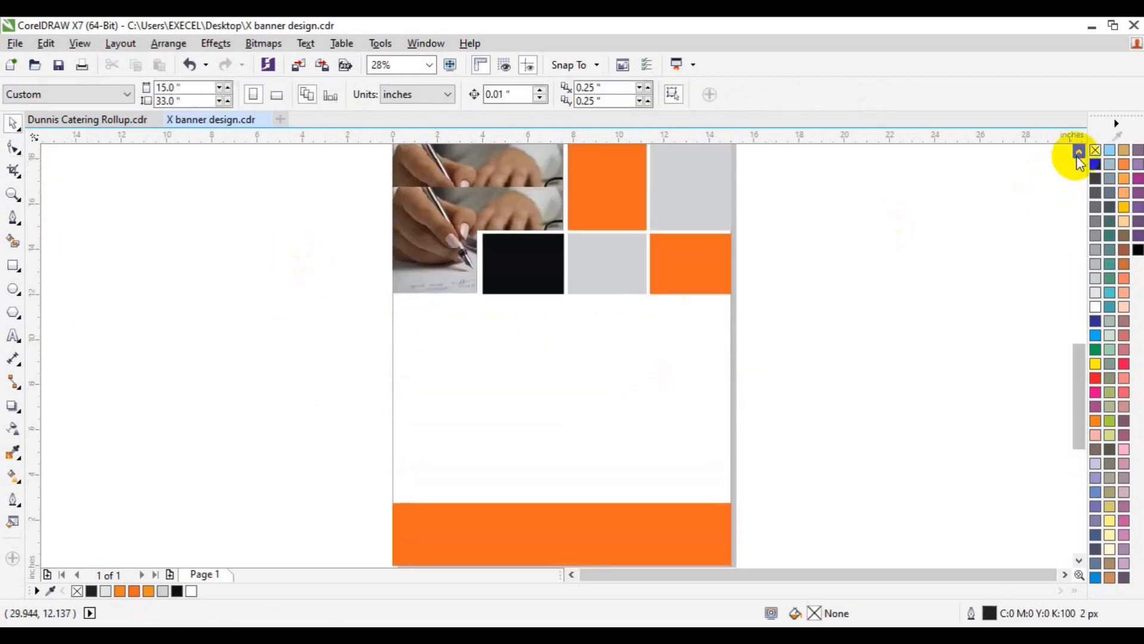
{"action": "left_click", "coordinate": [1078, 154]}
{"action": "left_click", "coordinate": [13, 266]}
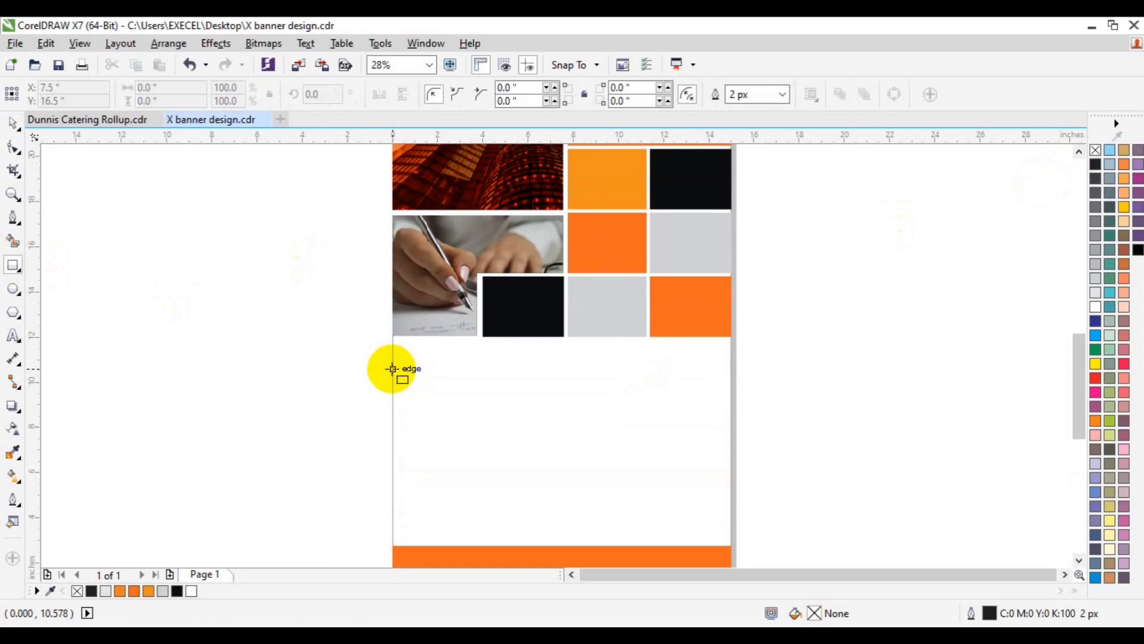
{"action": "left_click_drag", "start_coordinate": [392, 369], "coordinate": [568, 344]}
{"action": "left_click_drag", "start_coordinate": [480, 370], "coordinate": [480, 385]}
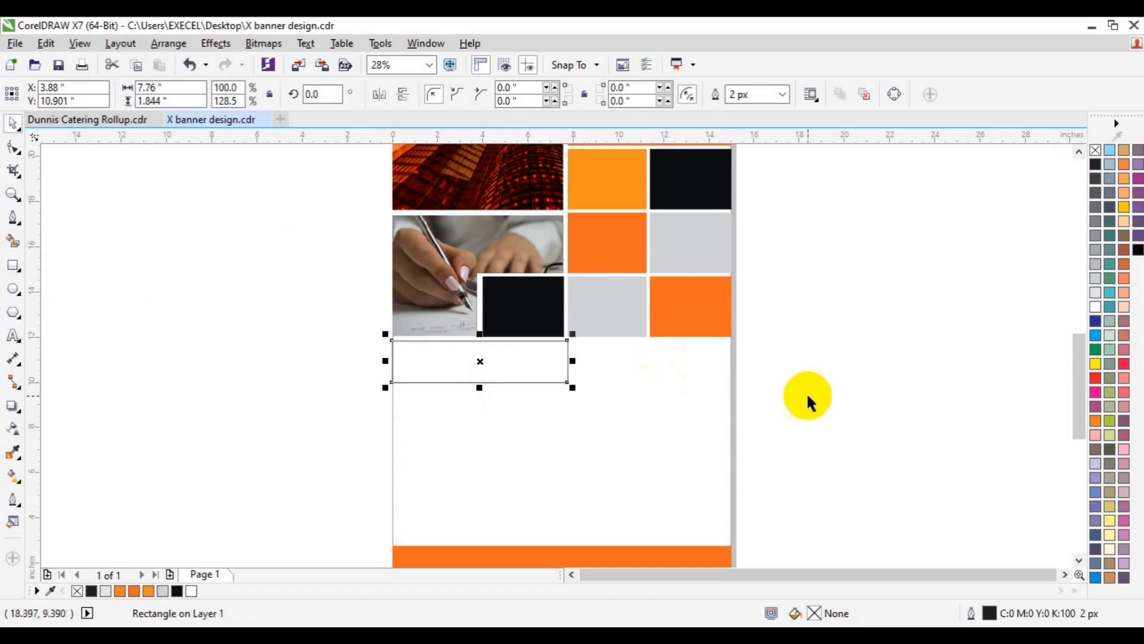
- Convert the new rectangle to curves and bend its right edge inward into a wavy ribbon end
{"action": "right_click", "coordinate": [486, 366]}
{"action": "left_click", "coordinate": [584, 245]}
{"action": "left_click", "coordinate": [13, 147]}
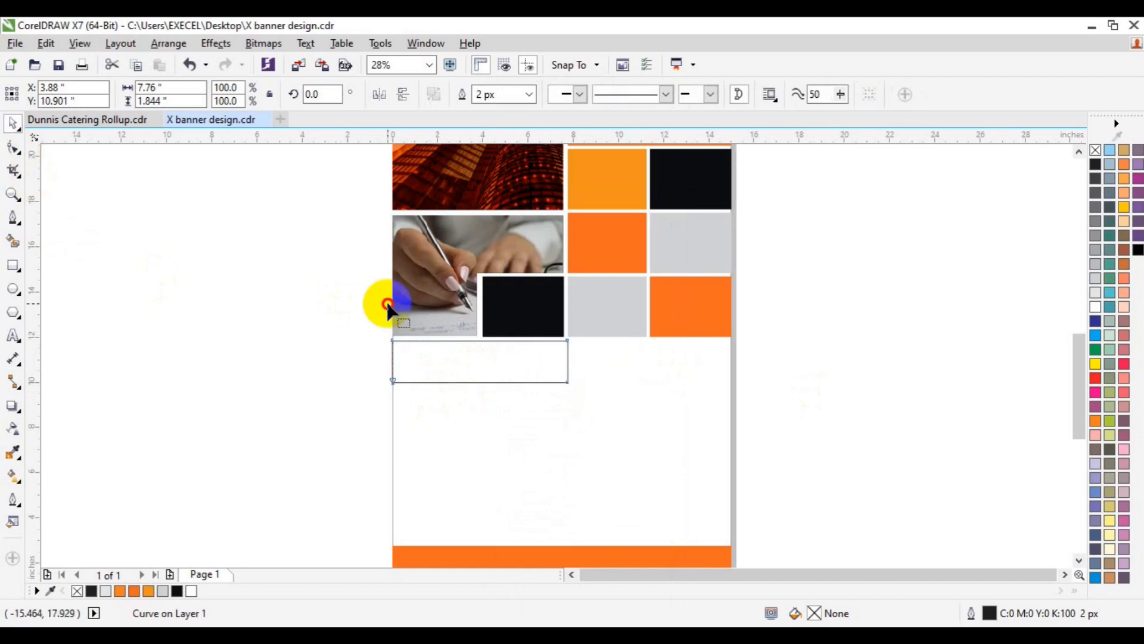
{"action": "right_click", "coordinate": [565, 353]}
{"action": "left_click", "coordinate": [629, 140]}
{"action": "left_click_drag", "start_coordinate": [567, 358], "coordinate": [549, 354]}
{"action": "key", "text": "space"}
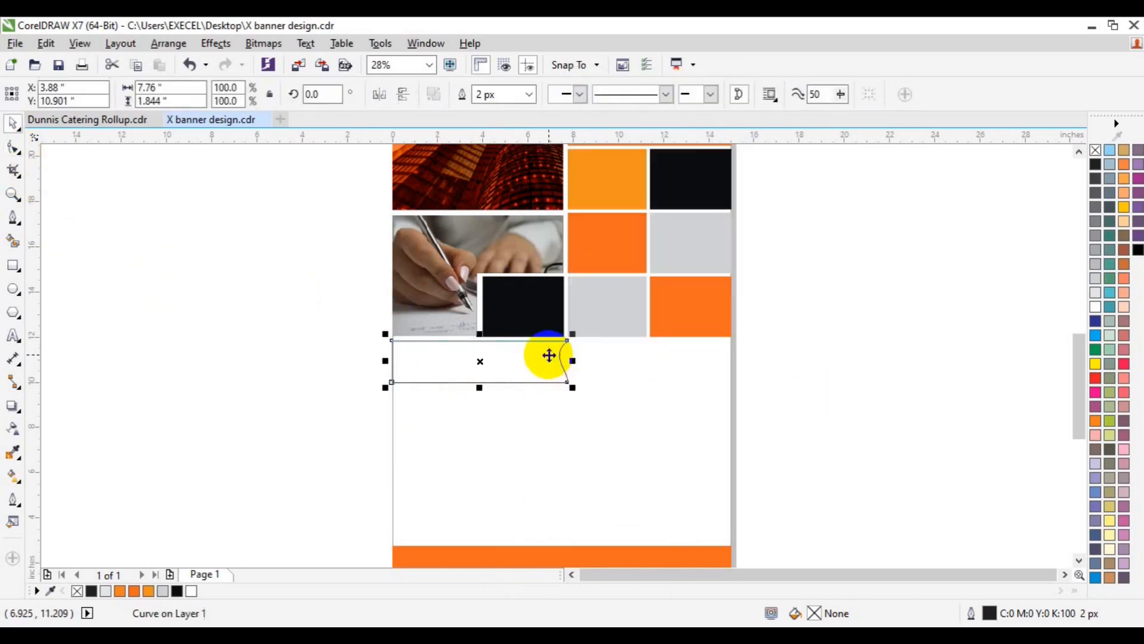
- Fill the ribbon with the dark orange and no outline, and duplicate it twice downward with equal small gaps
{"action": "left_click", "coordinate": [134, 592]}
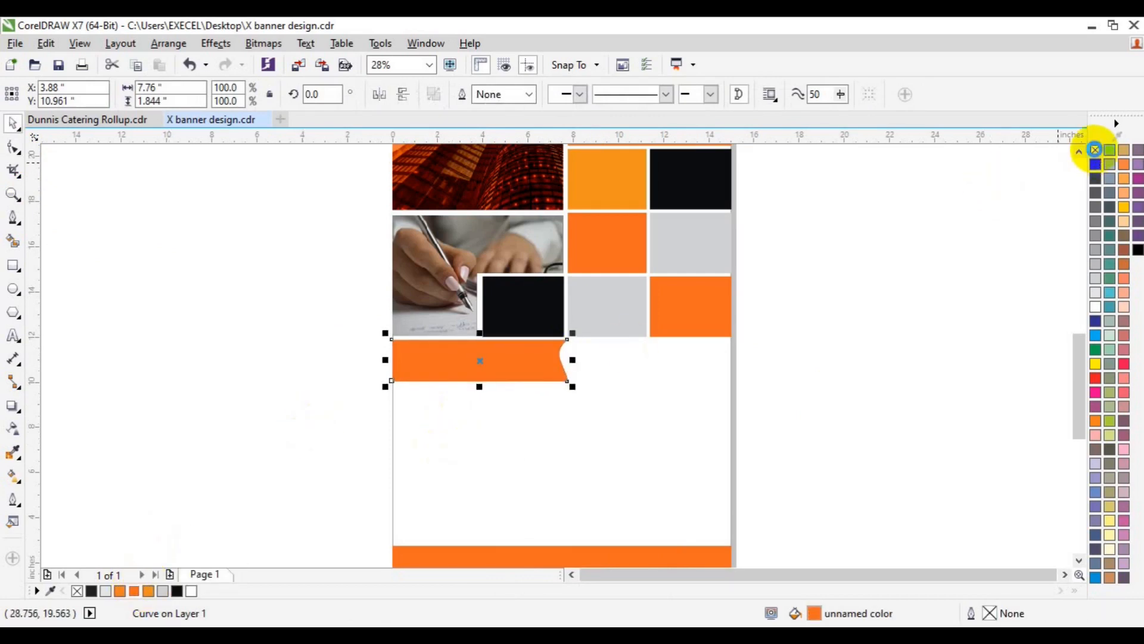
{"action": "left_click_drag", "start_coordinate": [467, 365], "coordinate": [465, 413]}
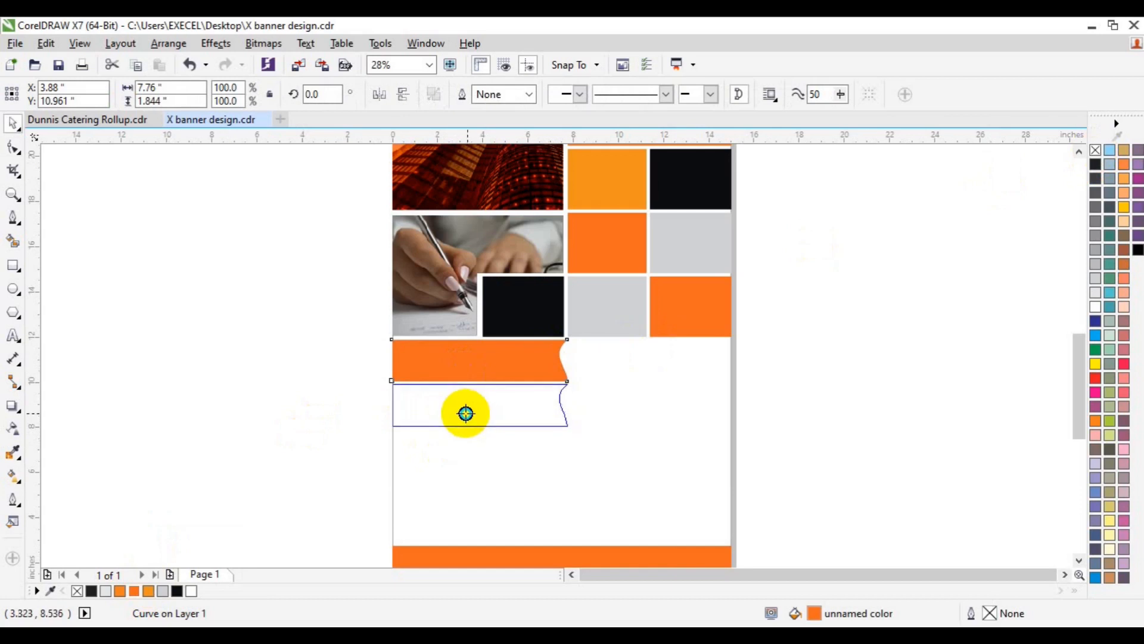
{"action": "left_click", "coordinate": [505, 441]}
{"action": "key", "text": "ctrl+r"}
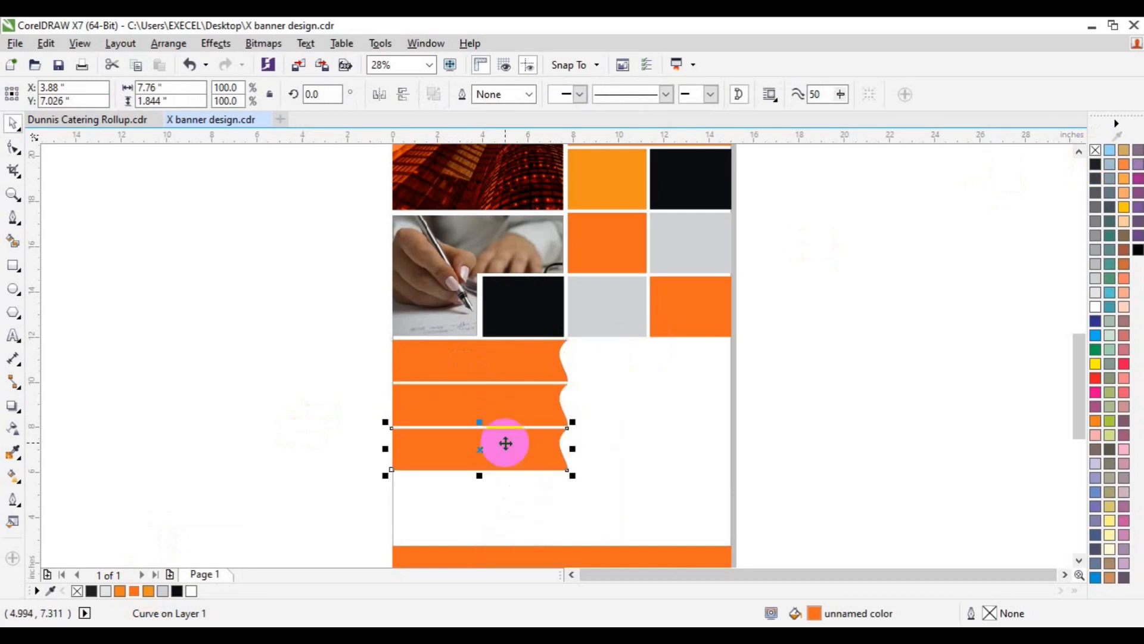
- Extend the middle ribbon's right-end nodes outward to make it about 8.64 in wide, and fill it with the lighter orange
{"action": "left_click_drag", "start_coordinate": [573, 406], "coordinate": [612, 405]}
{"action": "key", "text": "ctrl+z"}
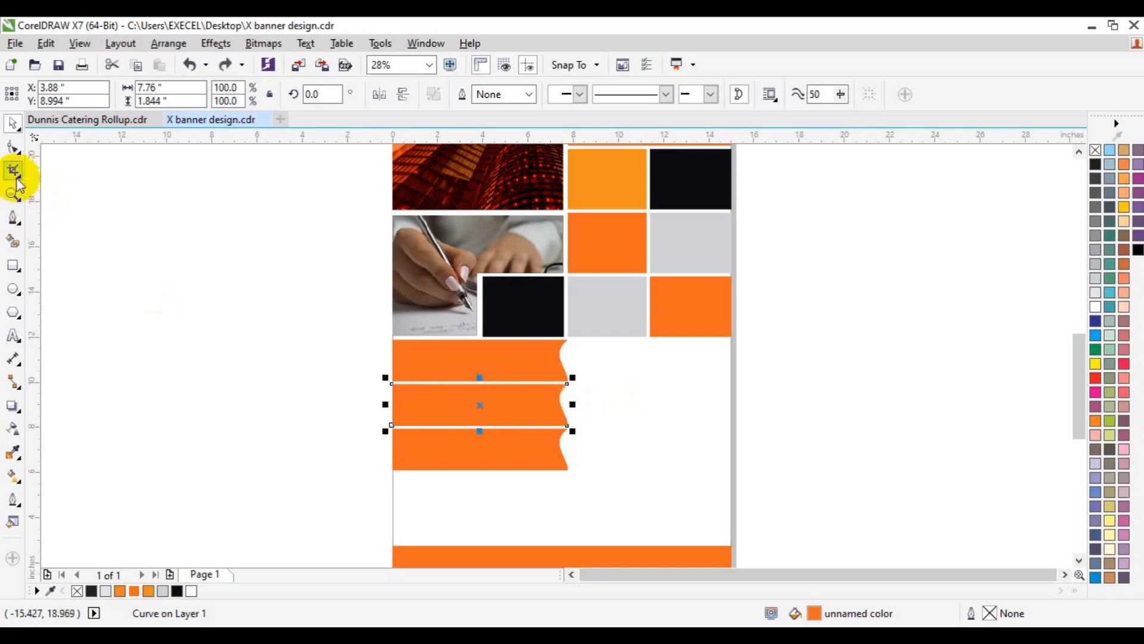
{"action": "left_click", "coordinate": [13, 148]}
{"action": "left_click_drag", "start_coordinate": [596, 359], "coordinate": [546, 440]}
{"action": "key", "text": "Right"}
{"action": "key", "text": "Right"}
{"action": "key", "text": "Right"}
{"action": "key", "text": "Right"}
{"action": "key", "text": "Right"}
{"action": "key", "text": "Right"}
{"action": "key", "text": "Right"}
{"action": "key", "text": "Right"}
{"action": "key", "text": "Right"}
{"action": "key", "text": "Right"}
{"action": "key", "text": "Right"}
{"action": "key", "text": "Right"}
{"action": "key", "text": "Right"}
{"action": "key", "text": "Right"}
{"action": "key", "text": "Right"}
{"action": "key", "text": "Right"}
{"action": "key", "text": "Right"}
{"action": "key", "text": "Right"}
{"action": "key", "text": "Right"}
{"action": "key", "text": "Right"}
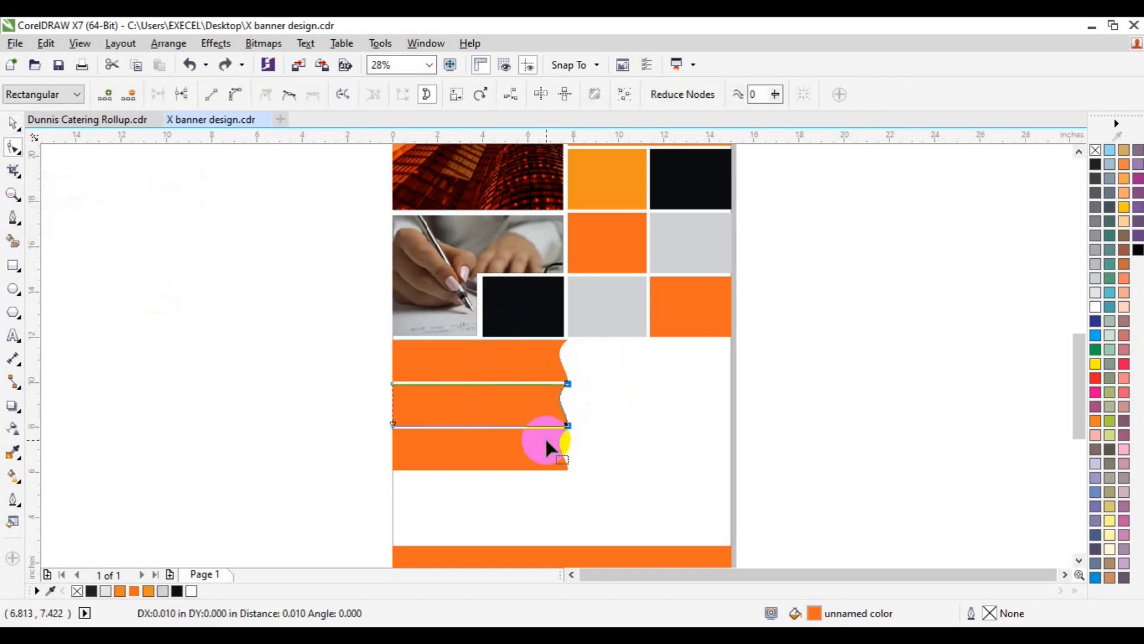
{"action": "key", "text": "Right"}
{"action": "key", "text": "Right"}
{"action": "key", "text": "Right"}
{"action": "key", "text": "Right"}
{"action": "key", "text": "Right"}
{"action": "key", "text": "Right"}
{"action": "key", "text": "Right"}
{"action": "key", "text": "Right"}
{"action": "key", "text": "Right"}
{"action": "key", "text": "Right"}
{"action": "key", "text": "Right"}
{"action": "key", "text": "Right"}
{"action": "key", "text": "Right"}
{"action": "key", "text": "Right"}
{"action": "key", "text": "Right"}
{"action": "key", "text": "Right"}
{"action": "key", "text": "Right"}
{"action": "key", "text": "Right"}
{"action": "key", "text": "Right"}
{"action": "key", "text": "Right"}
{"action": "key", "text": "space"}
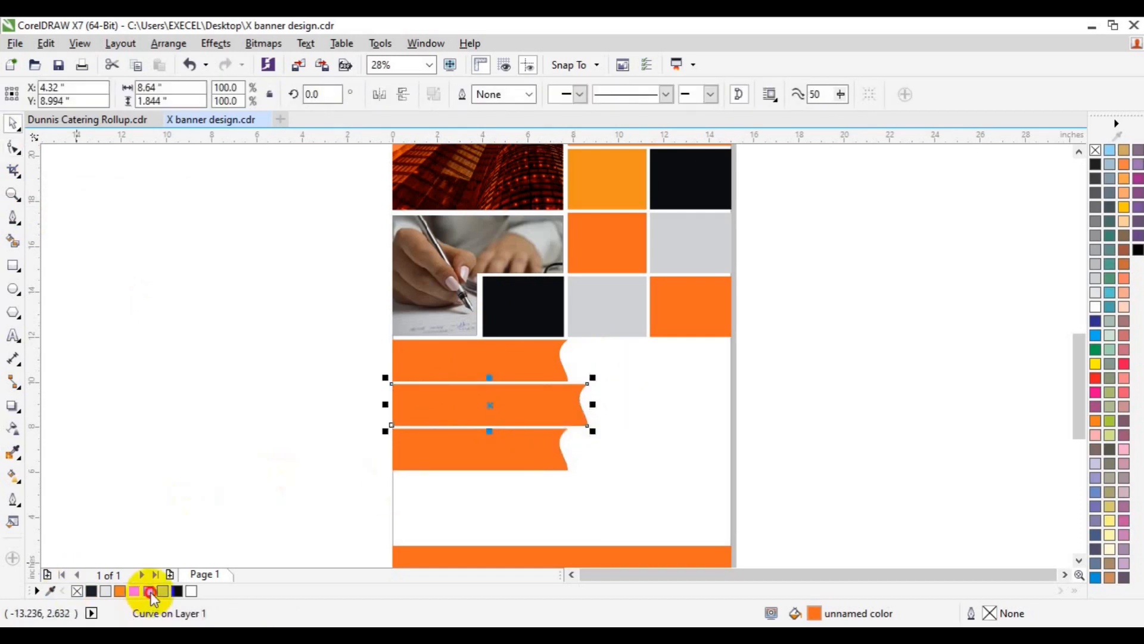
{"action": "left_click", "coordinate": [149, 590]}
{"action": "left_click", "coordinate": [206, 413]}
- Import the QR code images3.png and place it in the white area to the right of the ribbons
{"action": "left_click", "coordinate": [12, 194]}
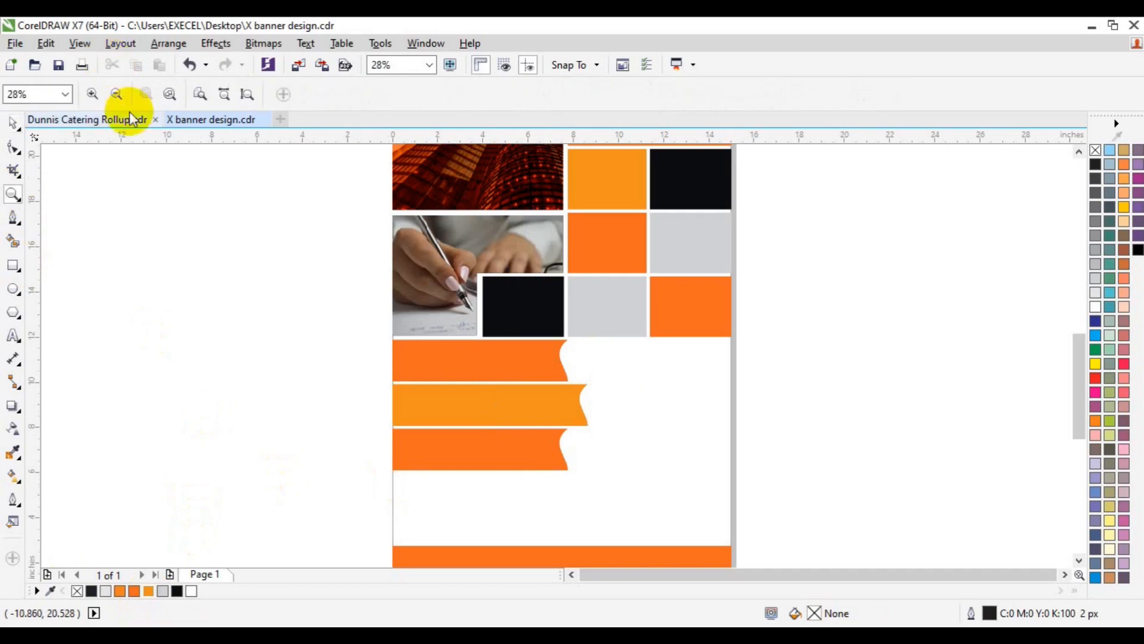
{"action": "left_click", "coordinate": [117, 96]}
{"action": "key", "text": "space"}
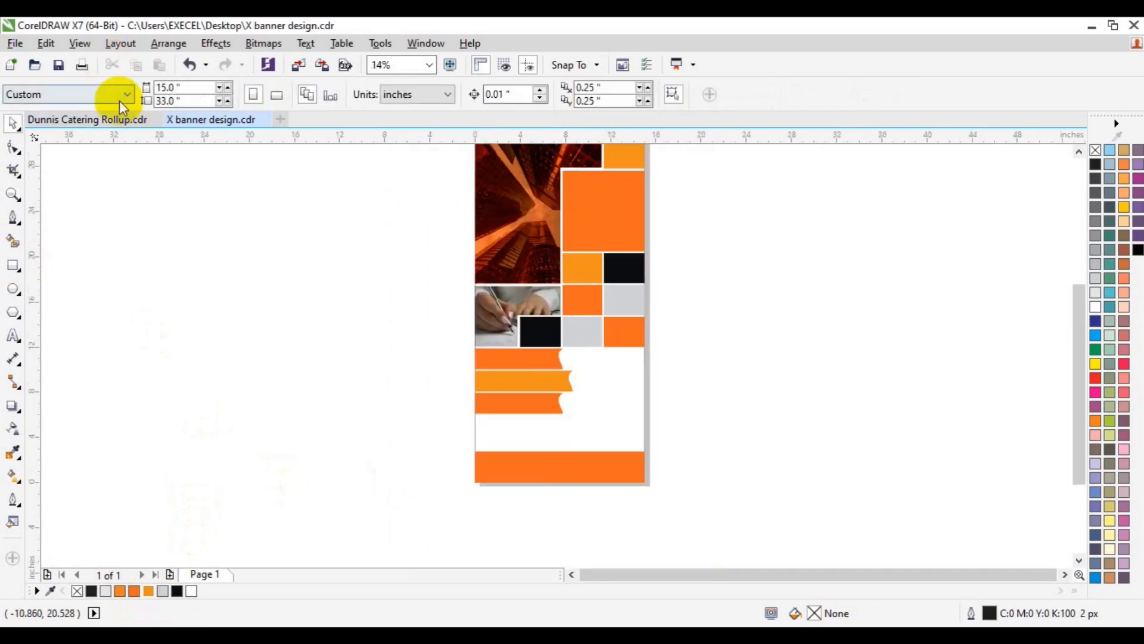
{"action": "left_click", "coordinate": [298, 65]}
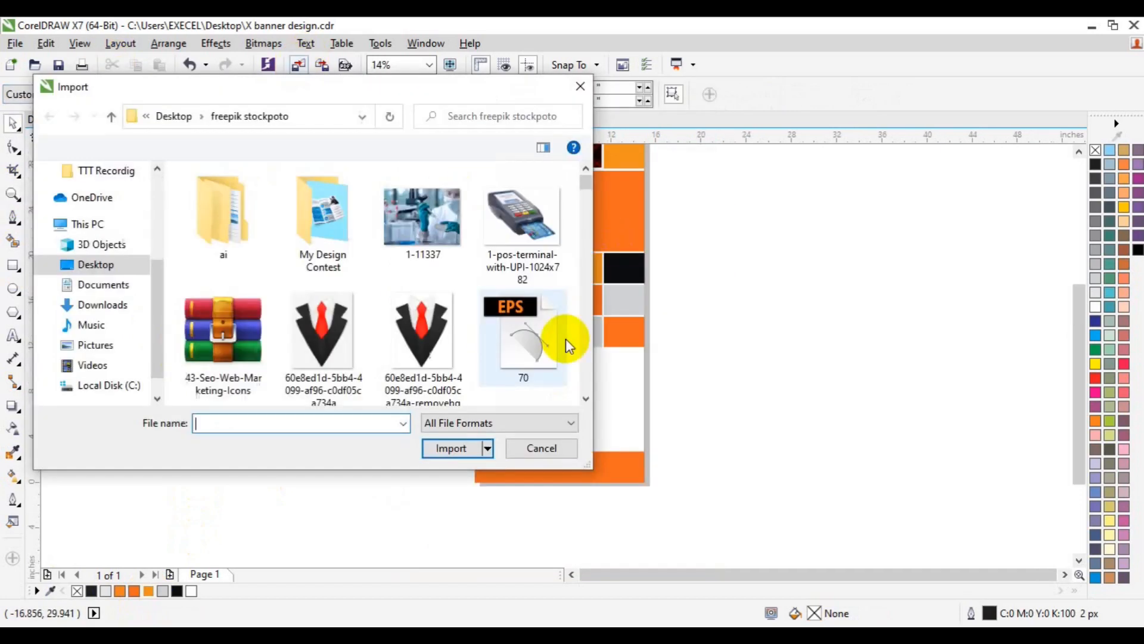
{"action": "scroll", "coordinate": [588, 385], "scroll_direction": "down", "scroll_amount": 10}
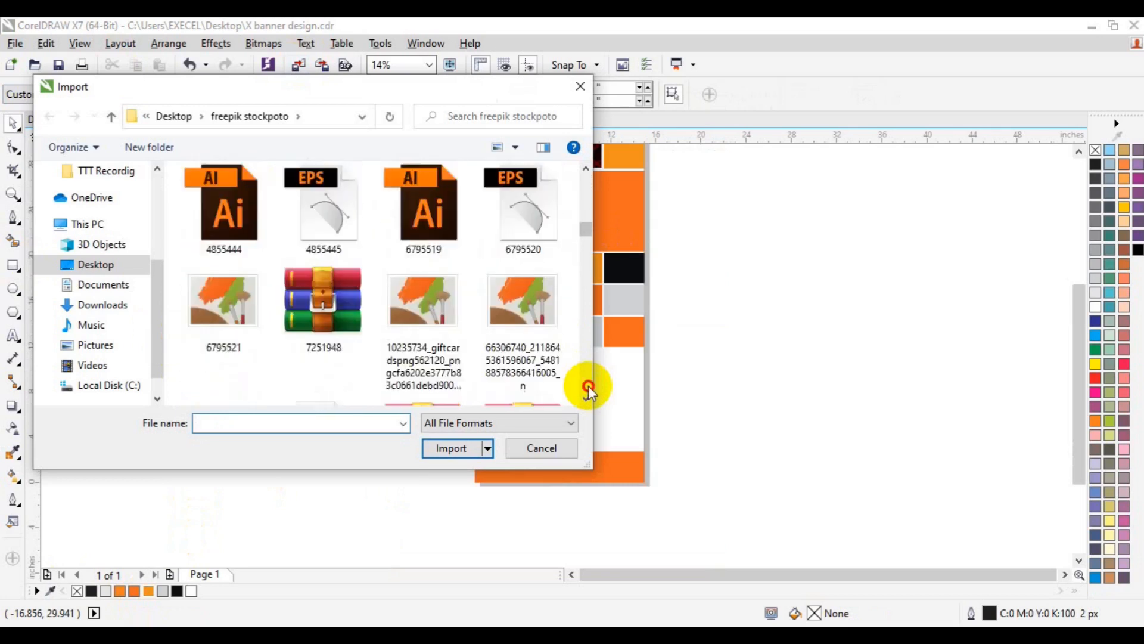
{"action": "scroll", "coordinate": [588, 386], "scroll_direction": "down", "scroll_amount": 10}
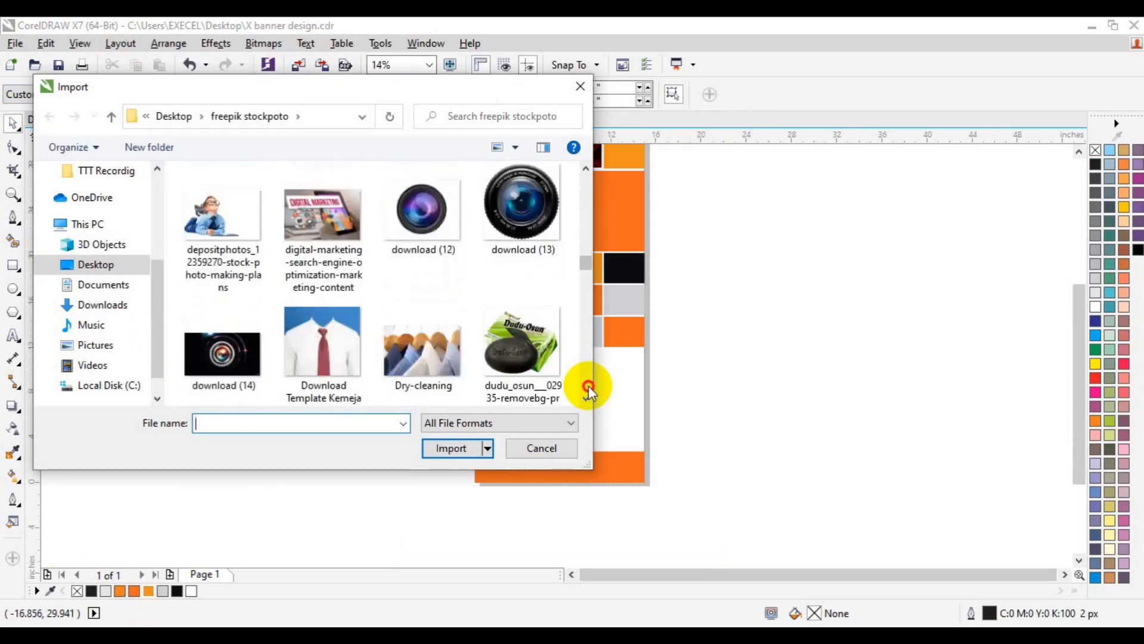
{"action": "scroll", "coordinate": [588, 385], "scroll_direction": "down", "scroll_amount": 5}
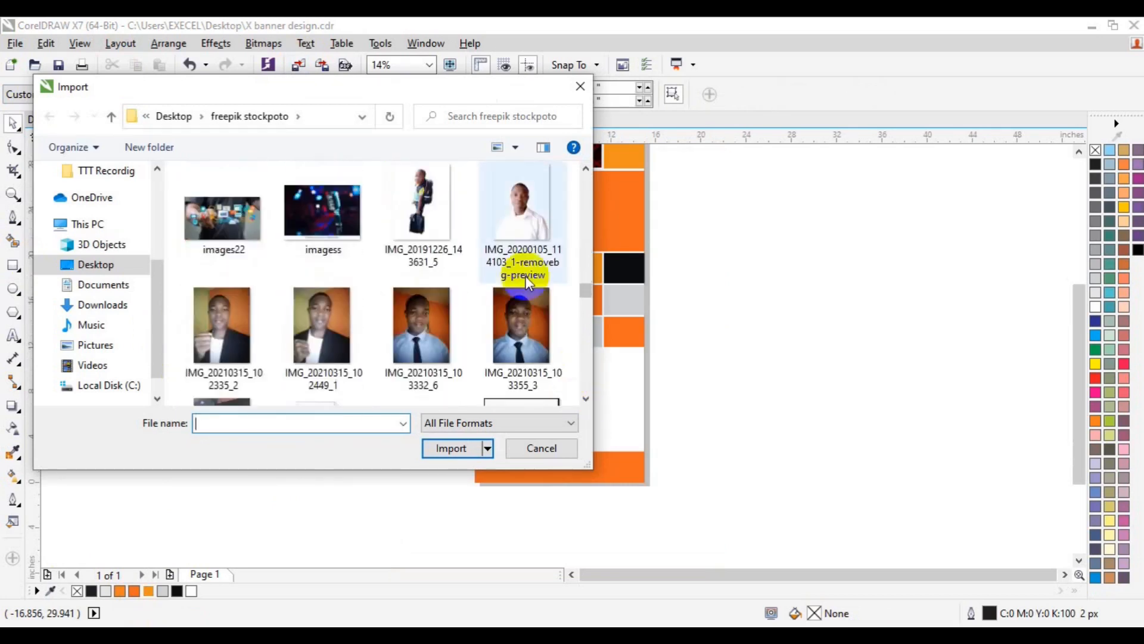
{"action": "scroll", "coordinate": [536, 316], "scroll_direction": "up", "scroll_amount": 3}
{"action": "left_click", "coordinate": [535, 316]}
{"action": "left_click", "coordinate": [451, 448]}
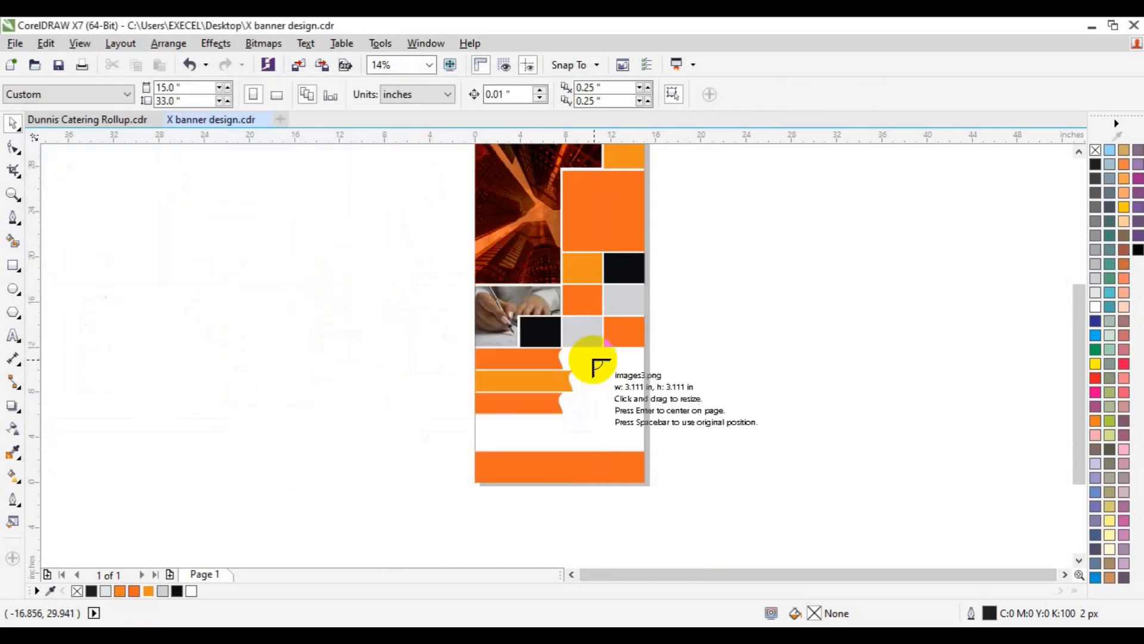
{"action": "left_click_drag", "start_coordinate": [590, 358], "coordinate": [633, 407]}
{"action": "left_click", "coordinate": [12, 194]}
{"action": "left_click", "coordinate": [574, 350]}
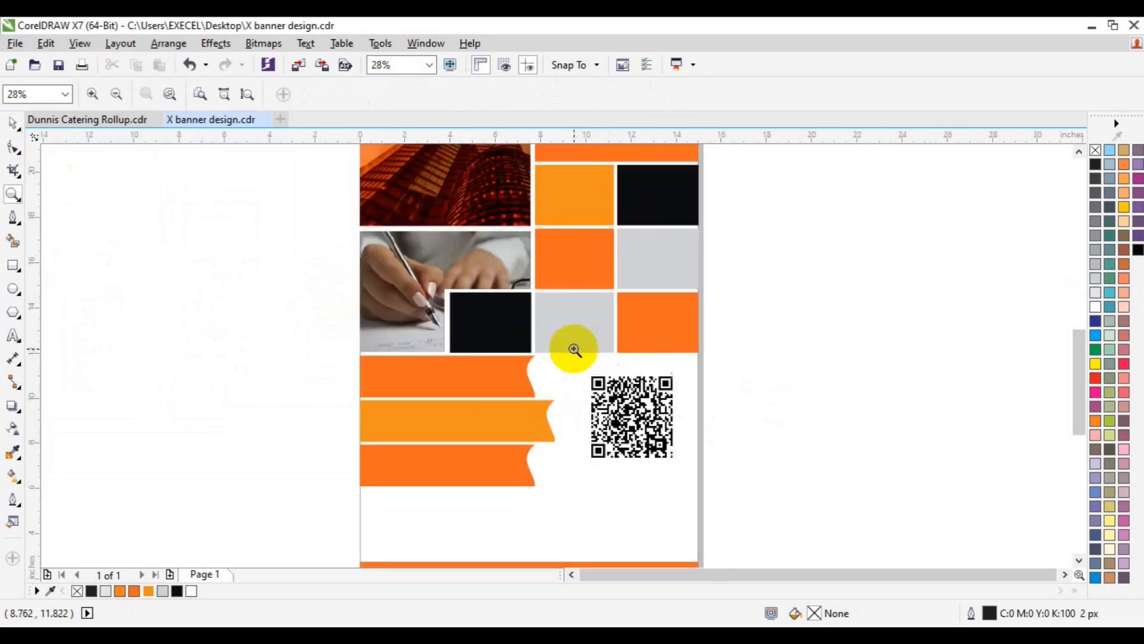
- Add the artistic text "Graphic" in the empty area beside the ribbons and set its size to 80 pt
{"action": "key", "text": "space"}
{"action": "left_click_drag", "start_coordinate": [1079, 398], "coordinate": [1068, 378]}
{"action": "left_click", "coordinate": [13, 193]}
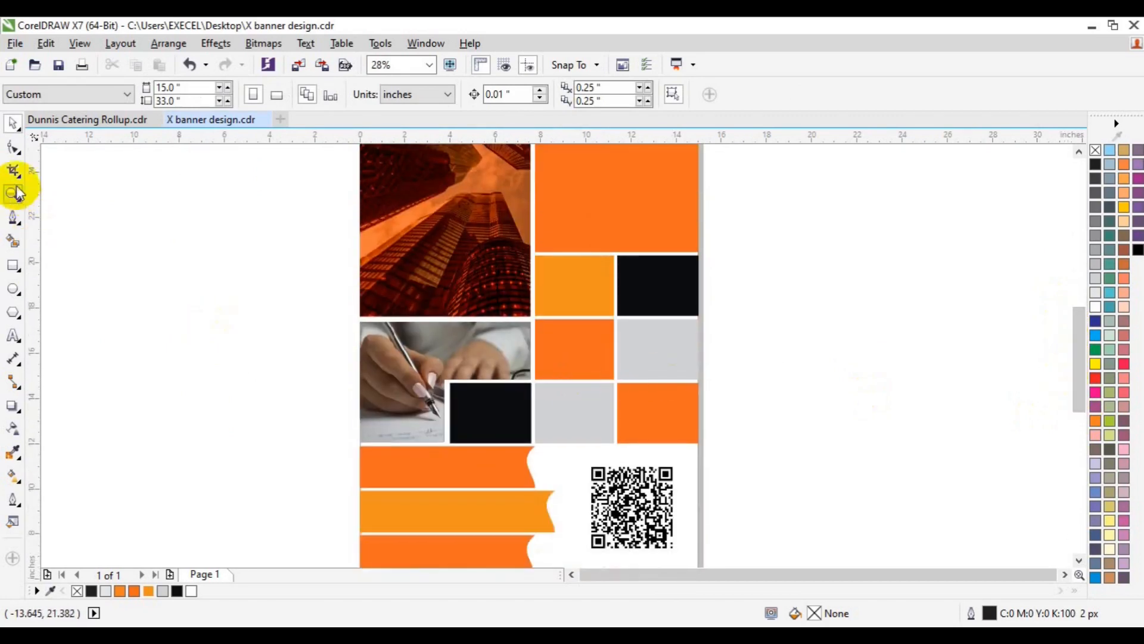
{"action": "left_click", "coordinate": [119, 95]}
{"action": "left_click", "coordinate": [356, 425]}
{"action": "type", "text": "L"}
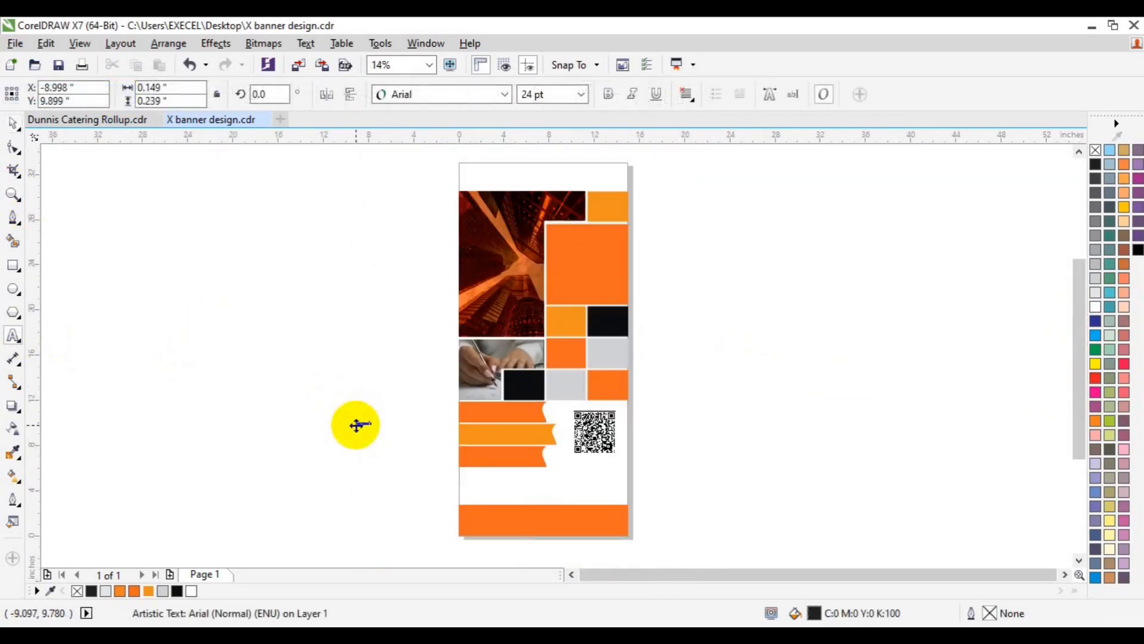
{"action": "left_click", "coordinate": [581, 95]}
{"action": "left_click", "coordinate": [560, 357]}
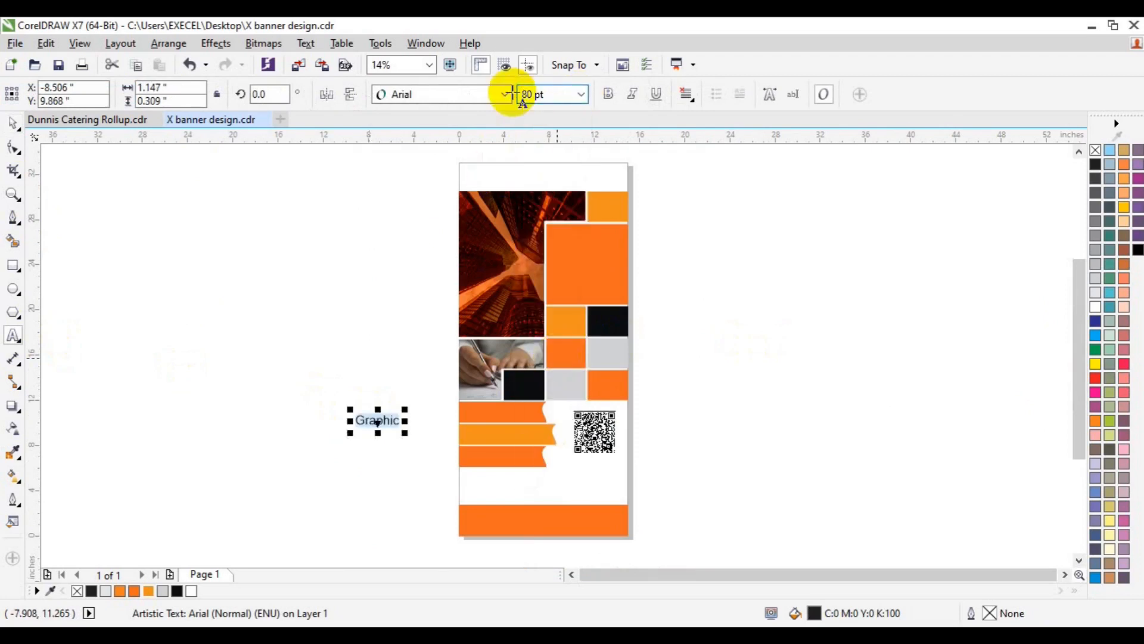
- Format the text as Lato italic at 120 pt and extend the wording to "Graphic Design"
{"action": "left_click", "coordinate": [505, 94]}
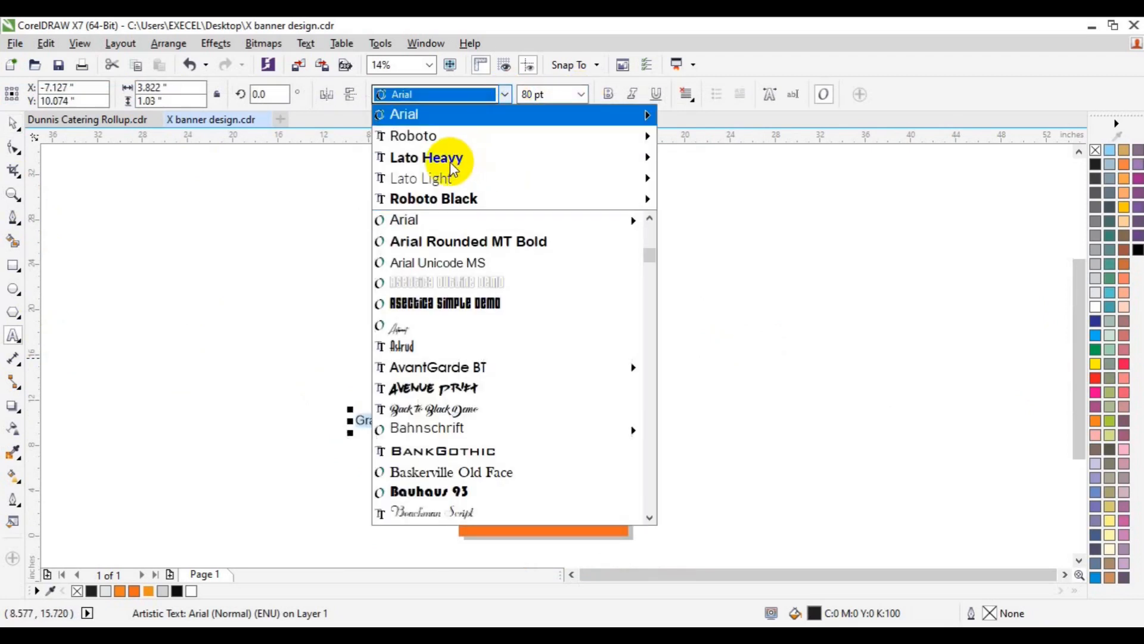
{"action": "mouse_move", "coordinate": [628, 160]}
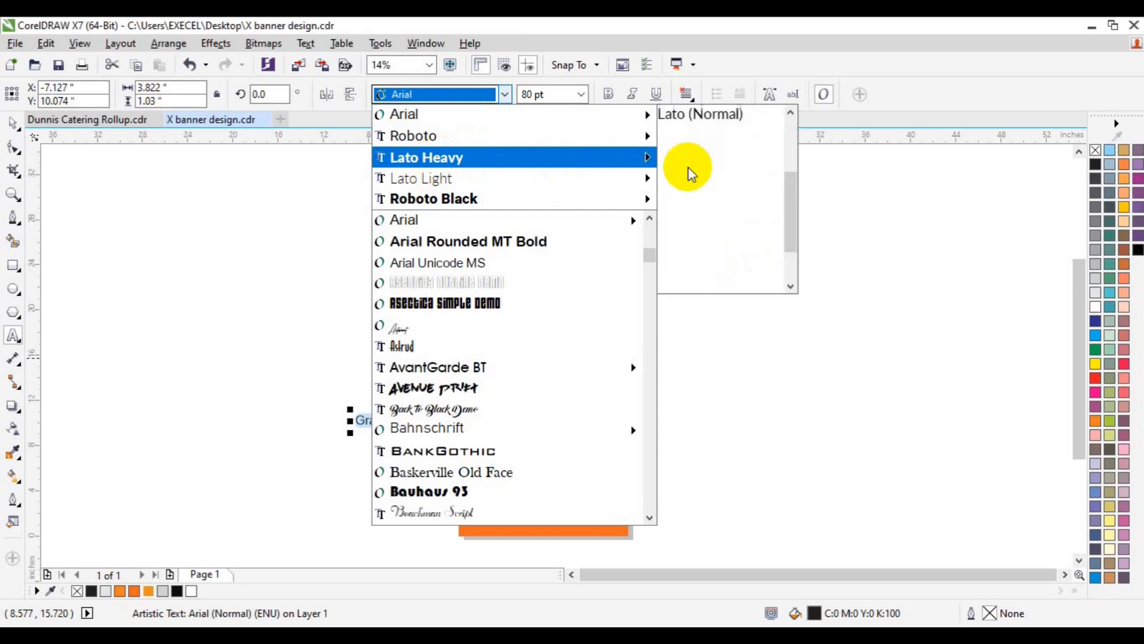
{"action": "left_click", "coordinate": [699, 280]}
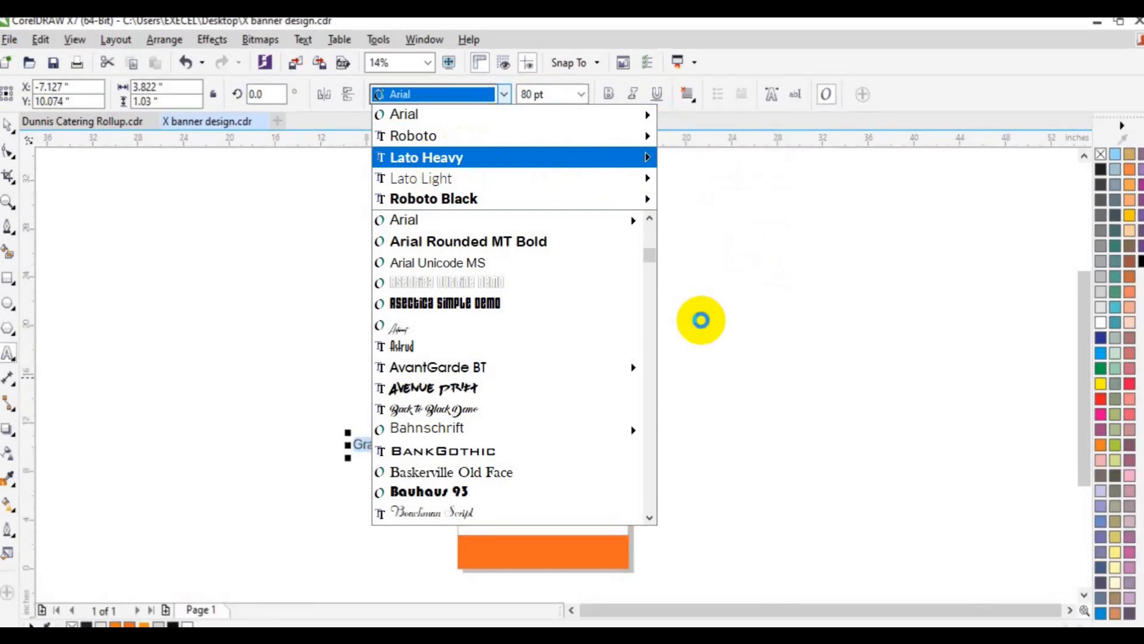
{"action": "left_click", "coordinate": [702, 341]}
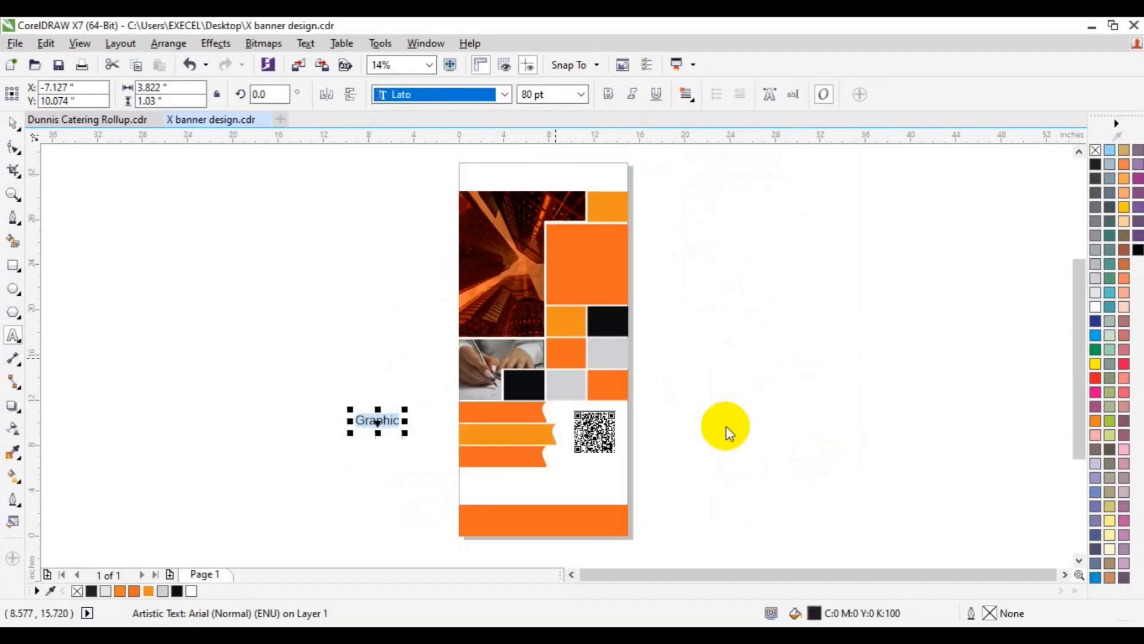
{"action": "left_click", "coordinate": [581, 94]}
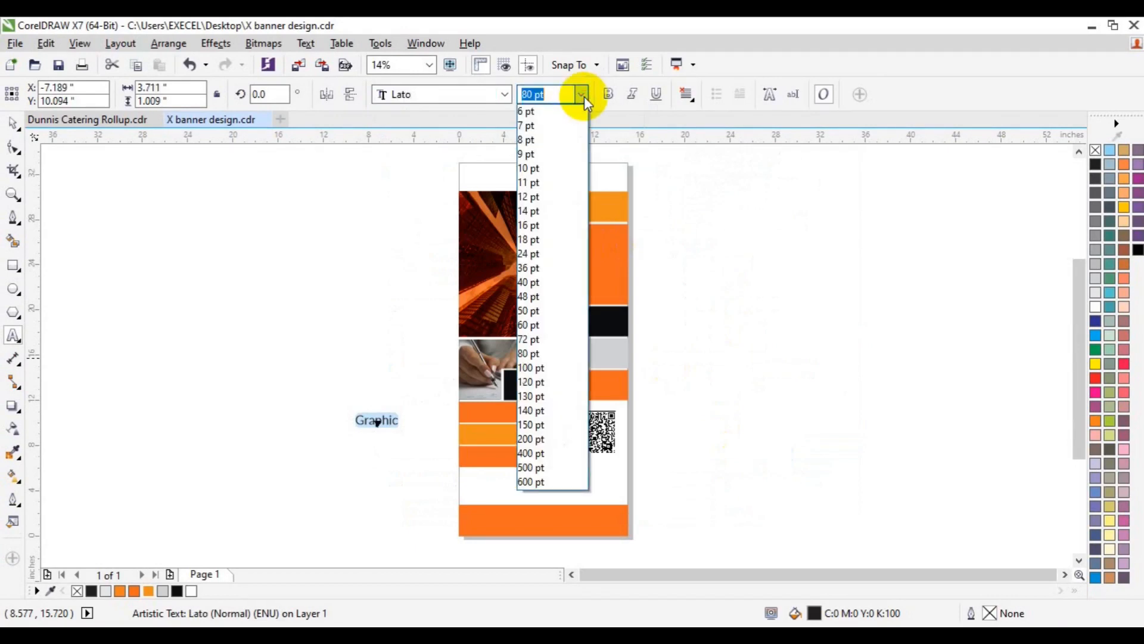
{"action": "left_click", "coordinate": [540, 382]}
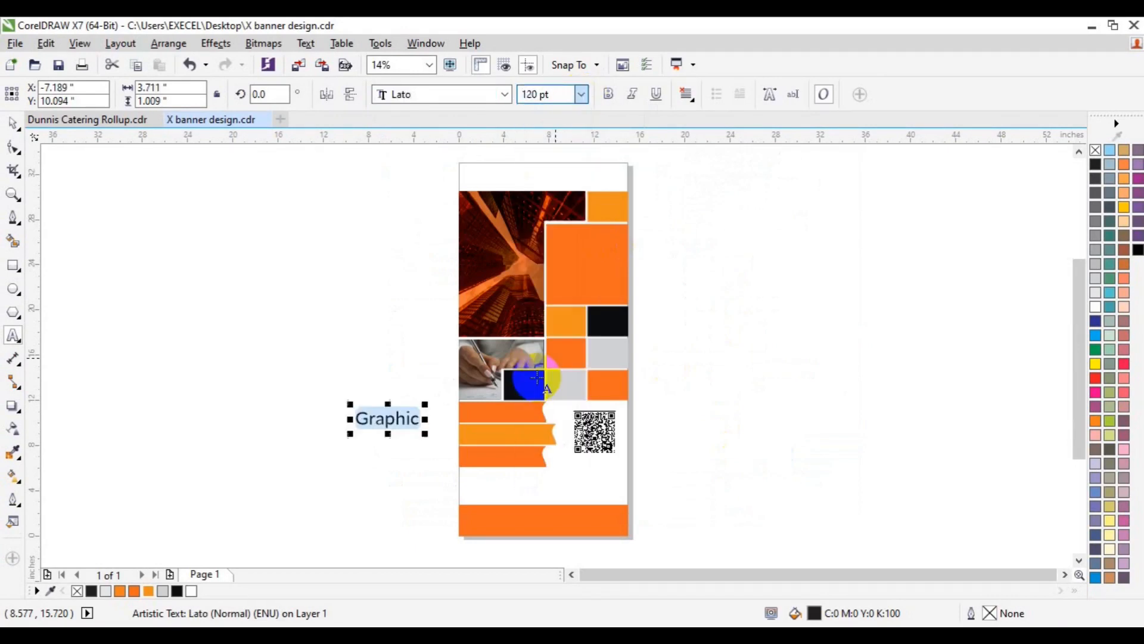
{"action": "left_click", "coordinate": [632, 96]}
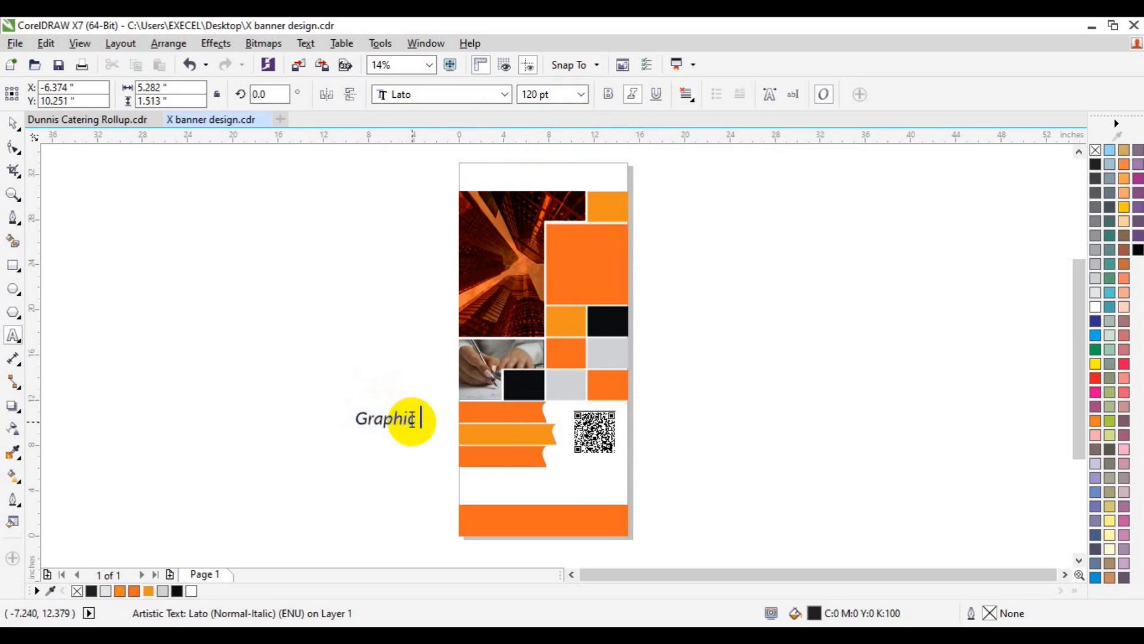
{"action": "left_click", "coordinate": [13, 122]}
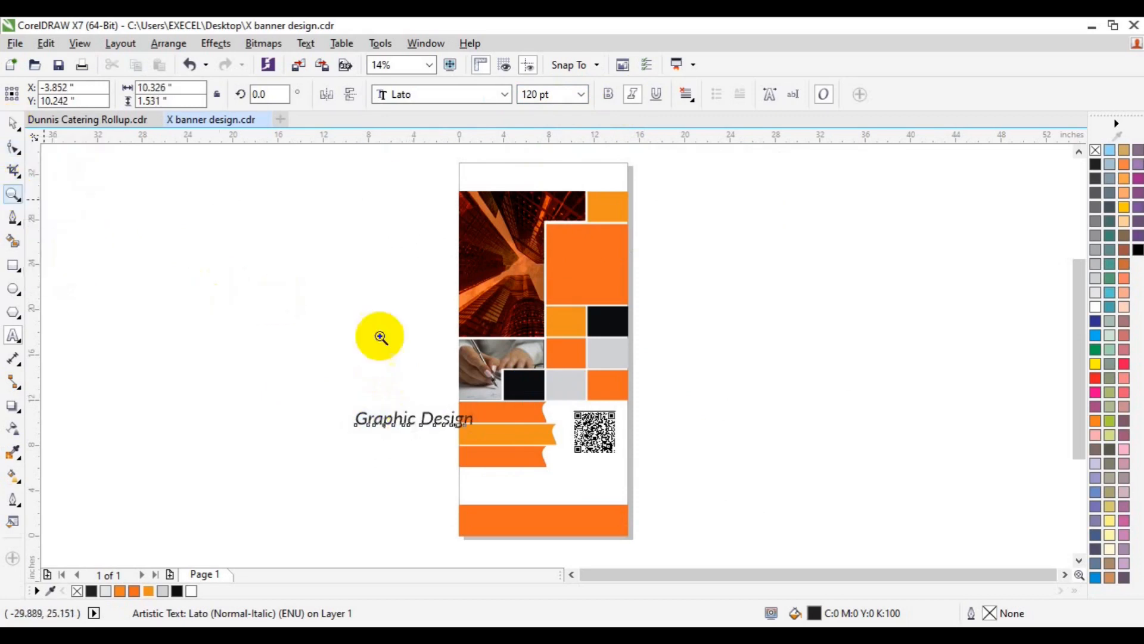
- Move the "Graphic Design" text onto the top ribbon and reduce its size to 80 pt
{"action": "key", "text": "F2"}
{"action": "left_click", "coordinate": [418, 420]}
{"action": "left_click", "coordinate": [534, 94]}
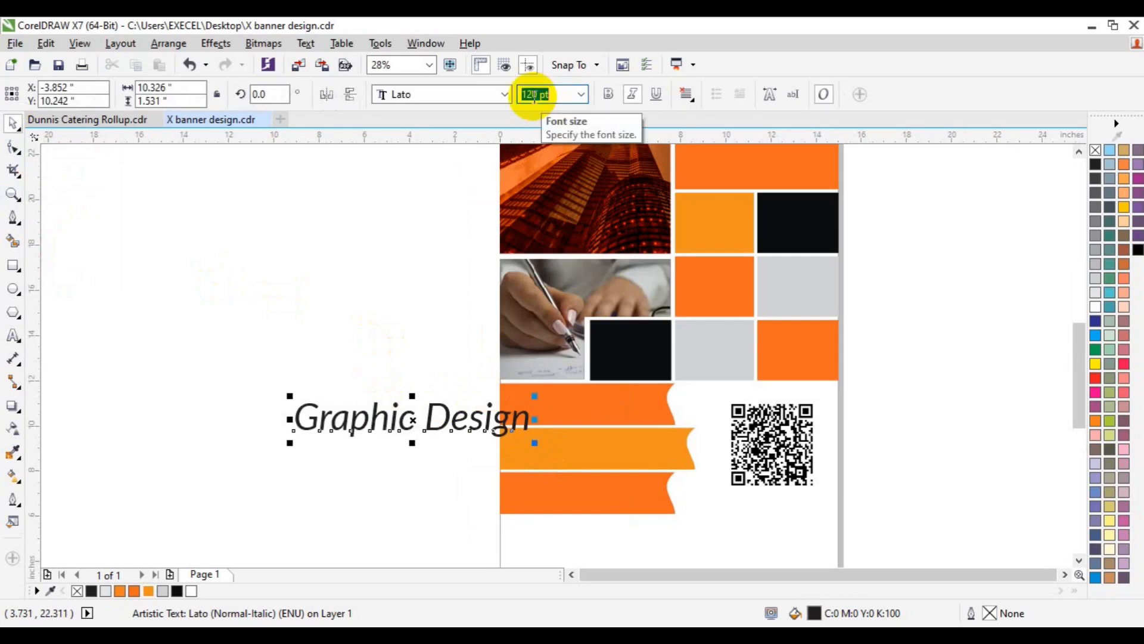
{"action": "left_click_drag", "start_coordinate": [389, 411], "coordinate": [593, 396]}
{"action": "left_click", "coordinate": [529, 94]}
{"action": "double_click", "coordinate": [529, 94]}
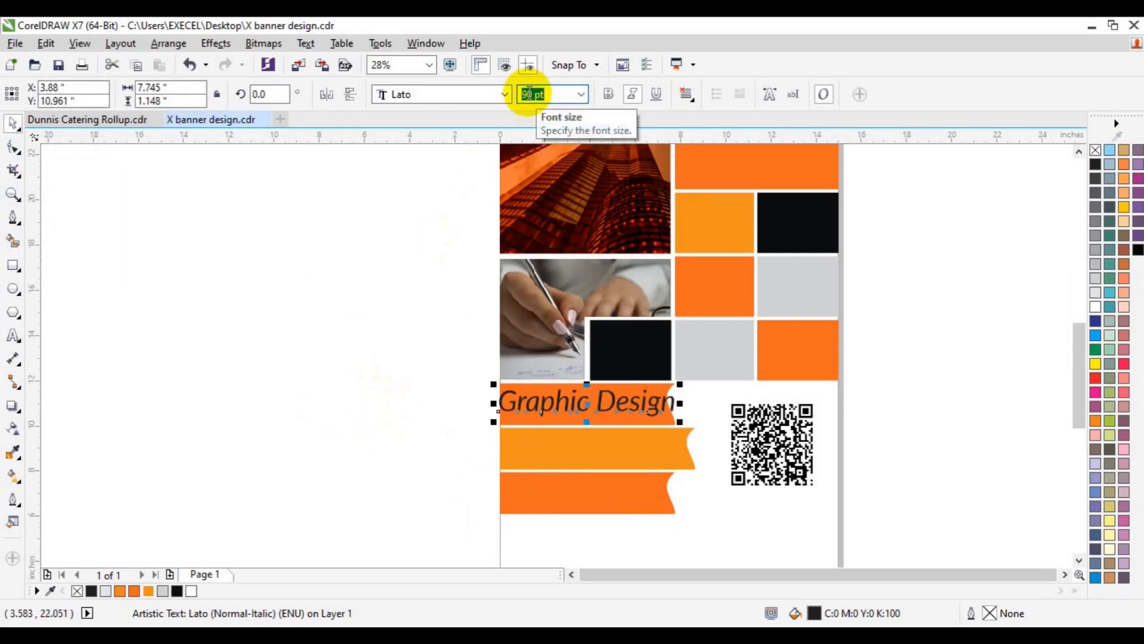
{"action": "type", "text": "80"}
{"action": "key", "text": "Return"}
- Centre the "Graphic Design" text on the top ribbon and set its size to 70 pt
{"action": "left_click", "coordinate": [670, 434], "text": "shift"}
{"action": "left_click_drag", "start_coordinate": [669, 434], "coordinate": [671, 421]}
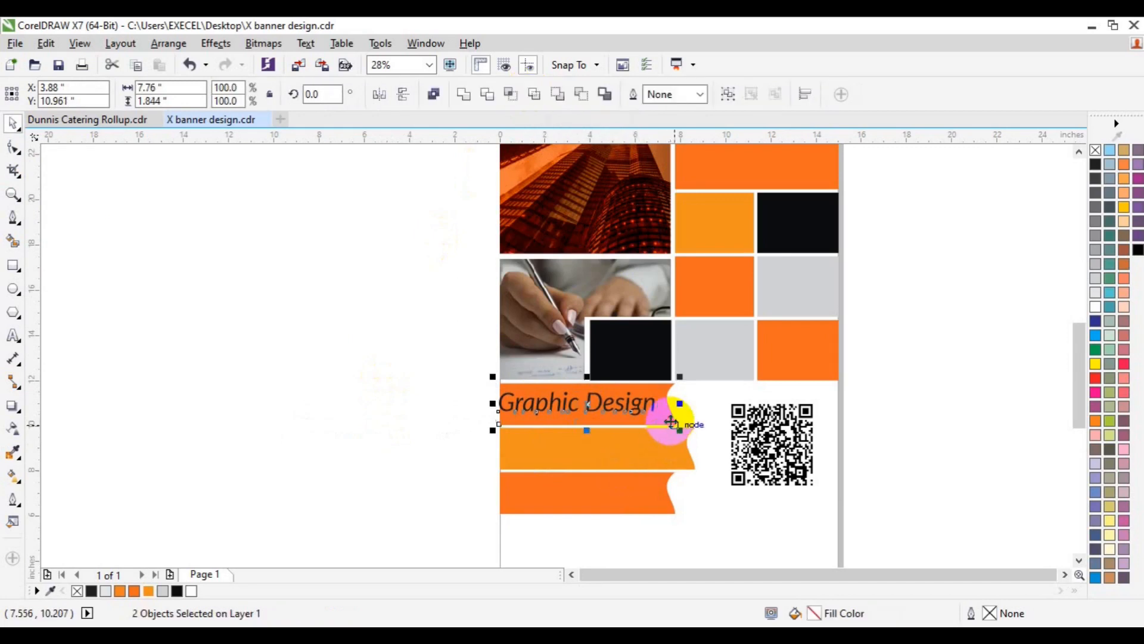
{"action": "left_click", "coordinate": [547, 411]}
{"action": "left_click", "coordinate": [524, 94]}
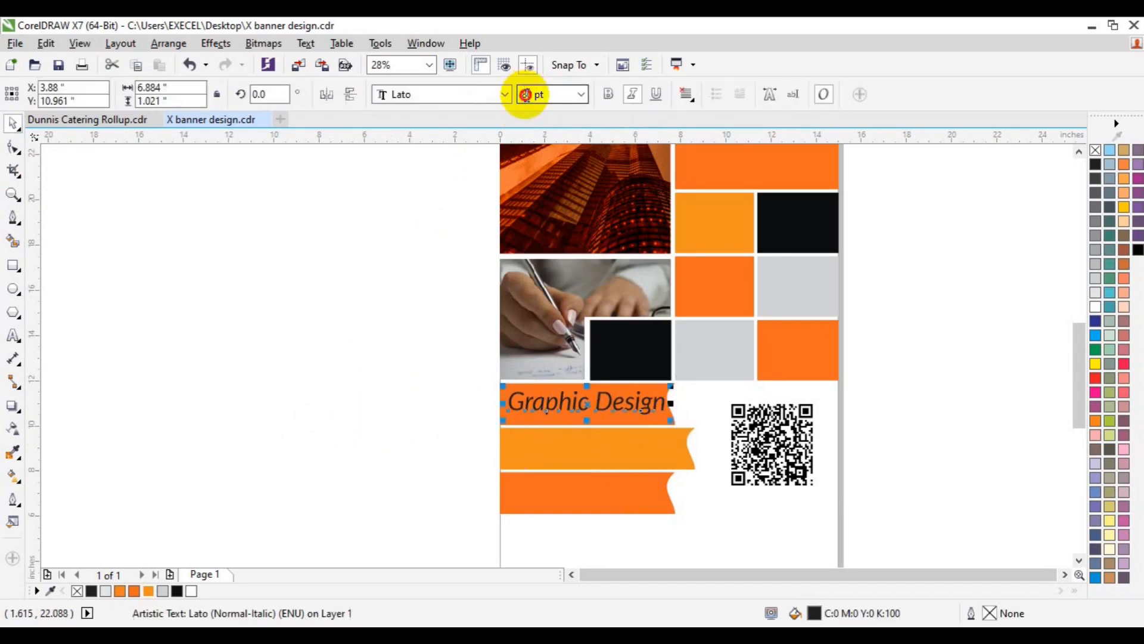
{"action": "type", "text": "70"}
{"action": "key", "text": "Return"}
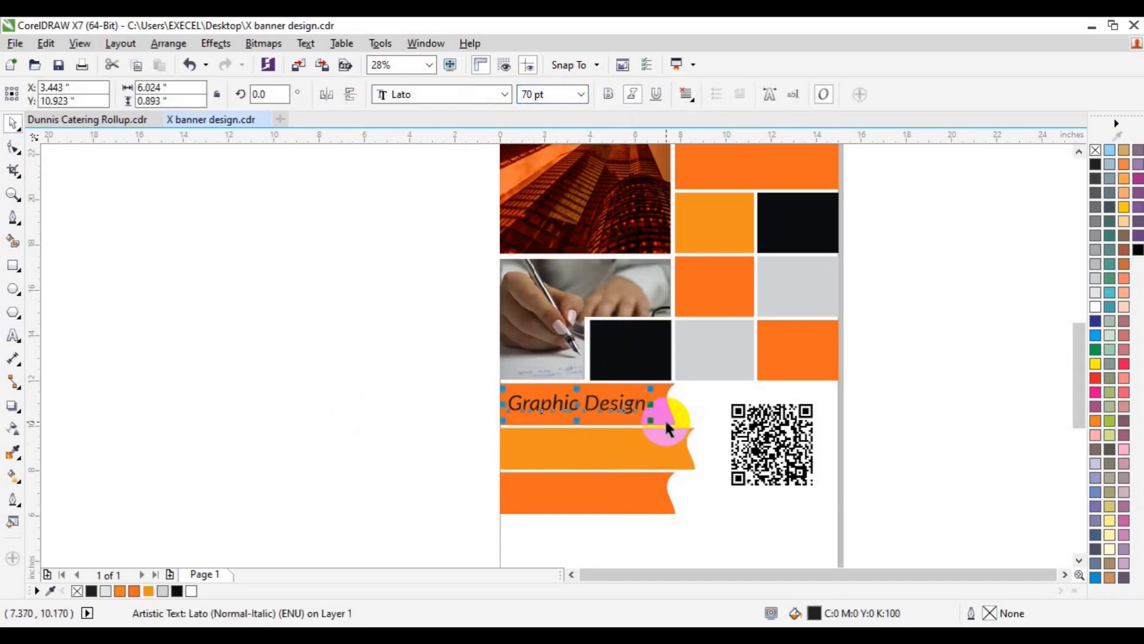
- Centre the resized "Graphic Design" text on its ribbon again and fill it with white
{"action": "left_click", "coordinate": [663, 418], "text": "shift"}
{"action": "key", "text": "c"}
{"action": "left_click", "coordinate": [342, 417]}
{"action": "left_click", "coordinate": [583, 401]}
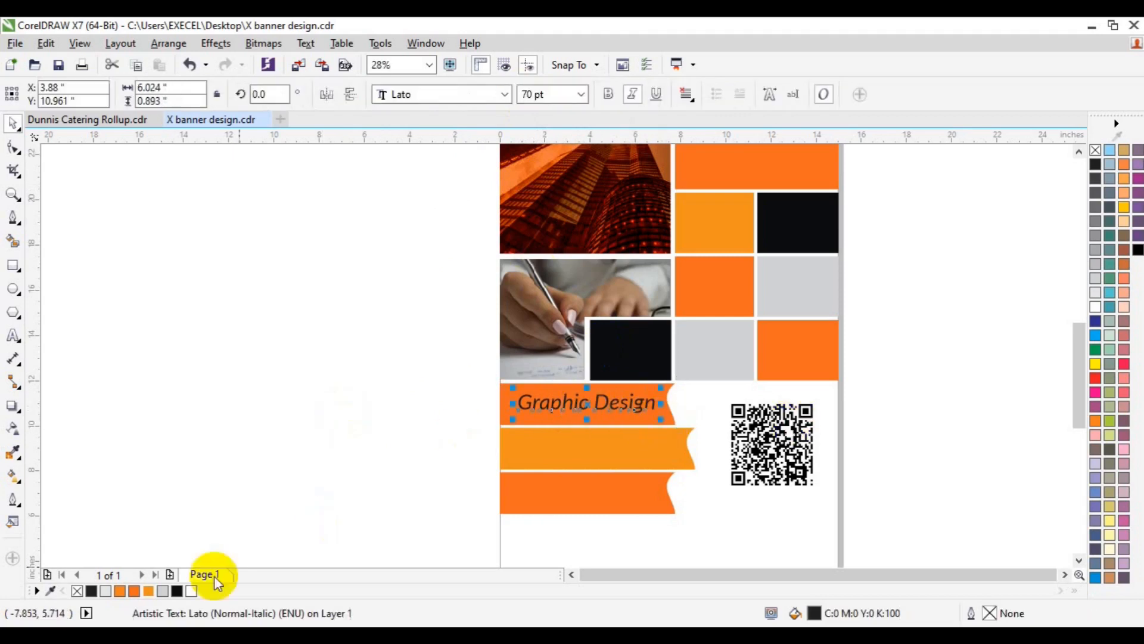
- Duplicate the white text onto the middle ribbon and replace the copy's wording with "Digital Marketing"
{"action": "left_click_drag", "start_coordinate": [598, 399], "coordinate": [599, 446]}
{"action": "left_click", "coordinate": [18, 340]}
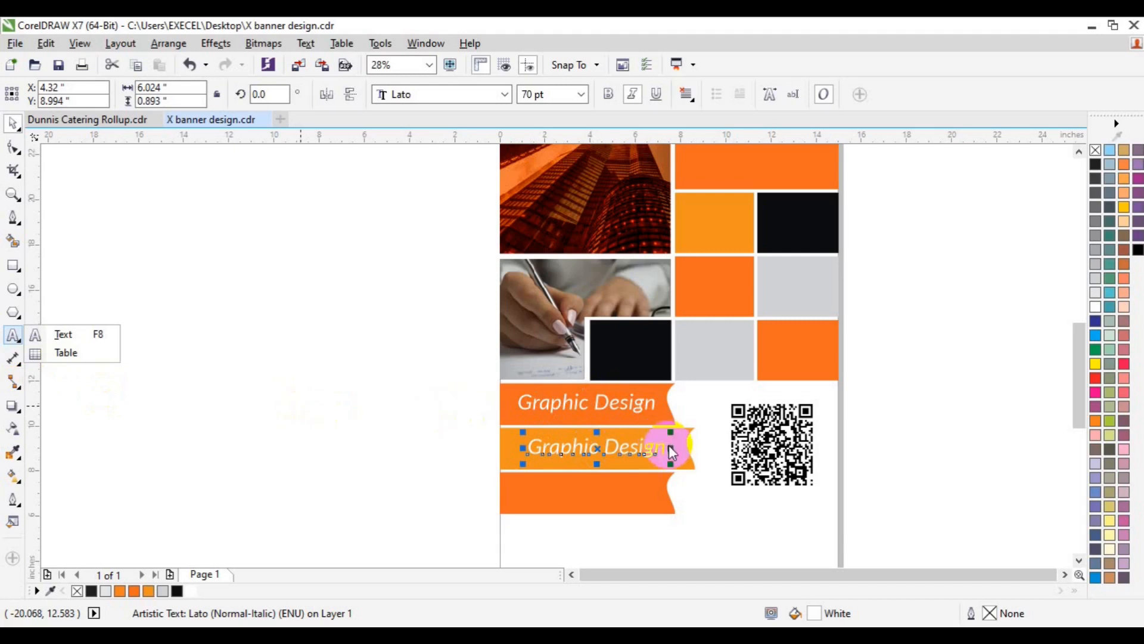
{"action": "left_click", "coordinate": [110, 334]}
{"action": "left_click", "coordinate": [627, 465]}
{"action": "key", "text": "ctrl+a"}
{"action": "type", "text": "Digi"}
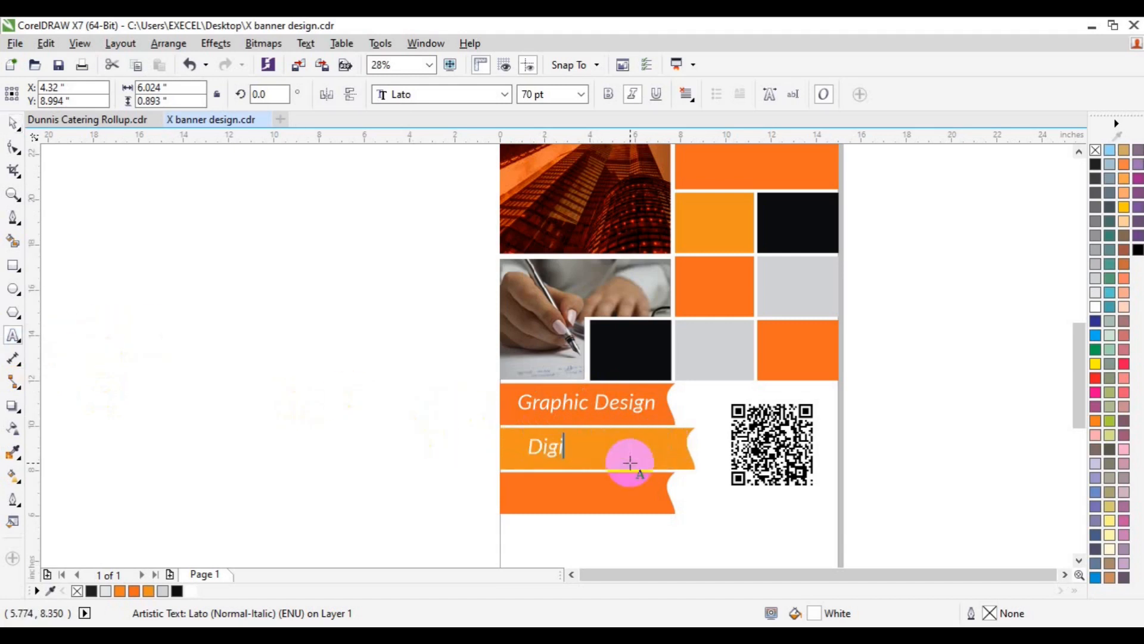
{"action": "type", "text": "tal Market"}
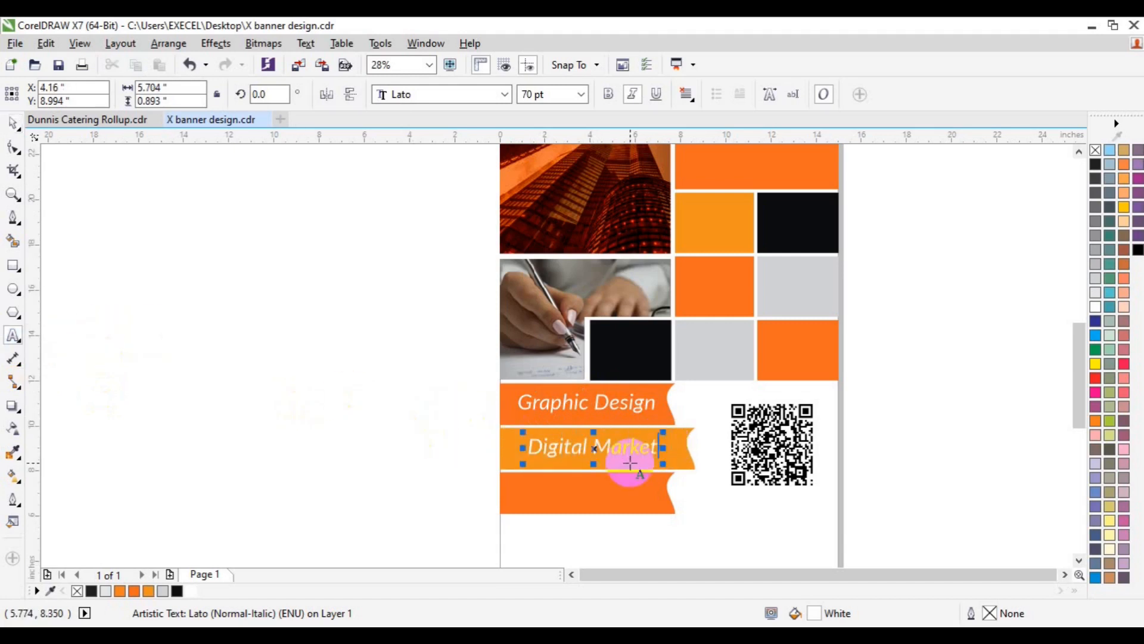
{"action": "type", "text": "ing"}
- Left-align "Digital Marketing" with "Graphic Design" and centre it vertically on the middle ribbon
{"action": "left_click", "coordinate": [12, 122]}
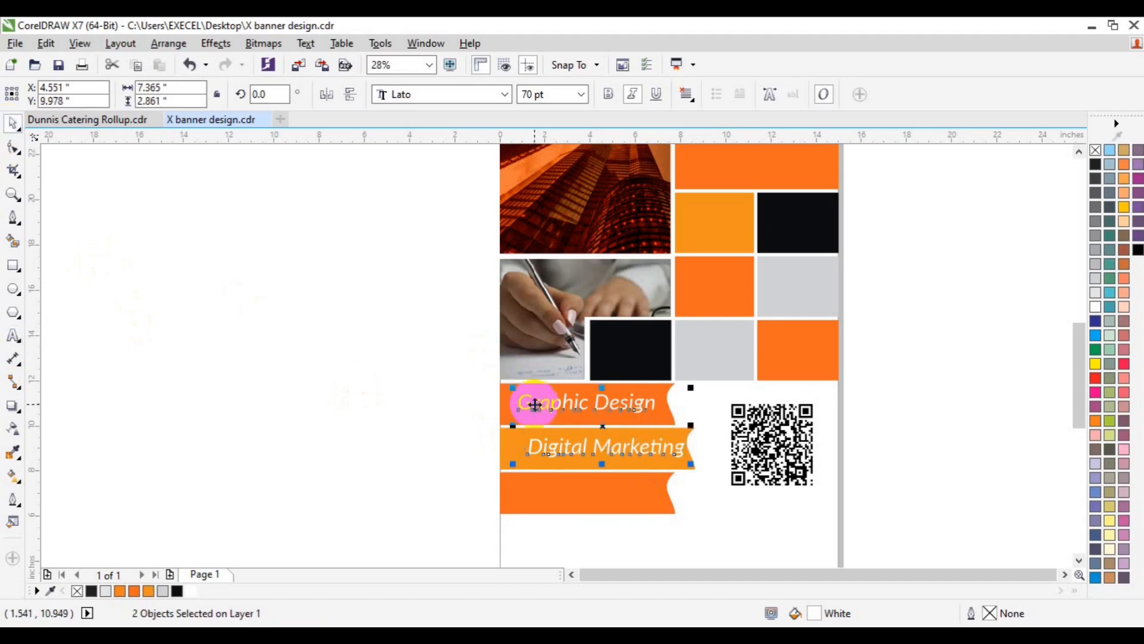
{"action": "key", "text": "l"}
{"action": "left_click", "coordinate": [360, 455]}
{"action": "left_click", "coordinate": [549, 451]}
{"action": "left_click", "coordinate": [549, 433], "text": "shift"}
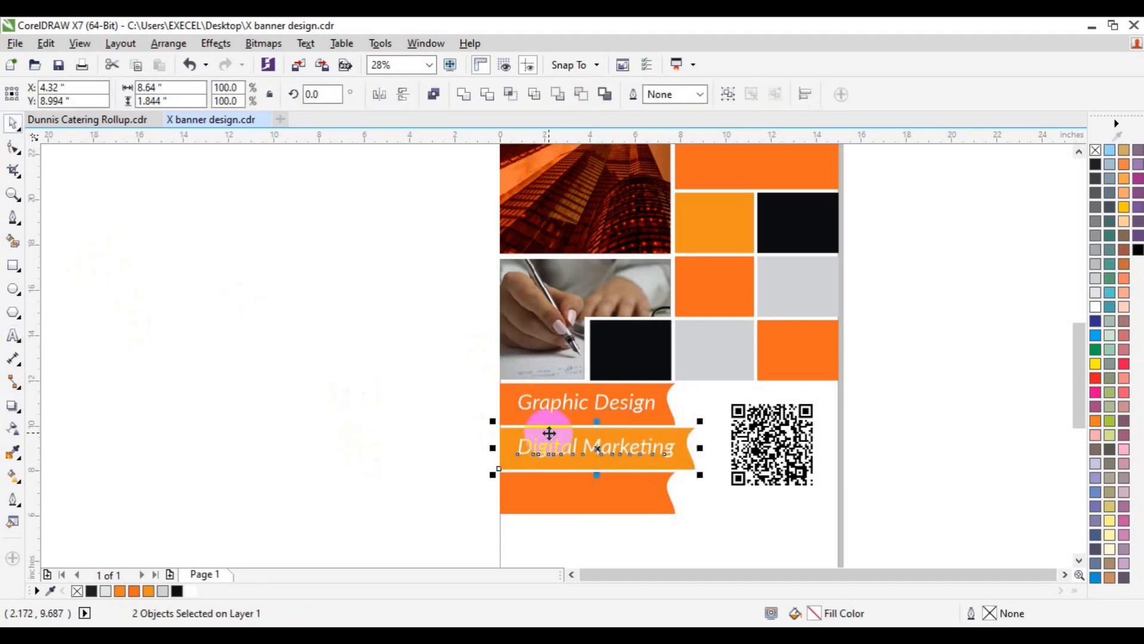
- Duplicate the "Digital Marketing" text onto the bottom ribbon and change the copy's wording to "Training"
{"action": "left_click", "coordinate": [570, 449]}
{"action": "left_click_drag", "start_coordinate": [571, 446], "coordinate": [560, 499]}
{"action": "left_click", "coordinate": [12, 335]}
{"action": "type", "text": "Tr"}
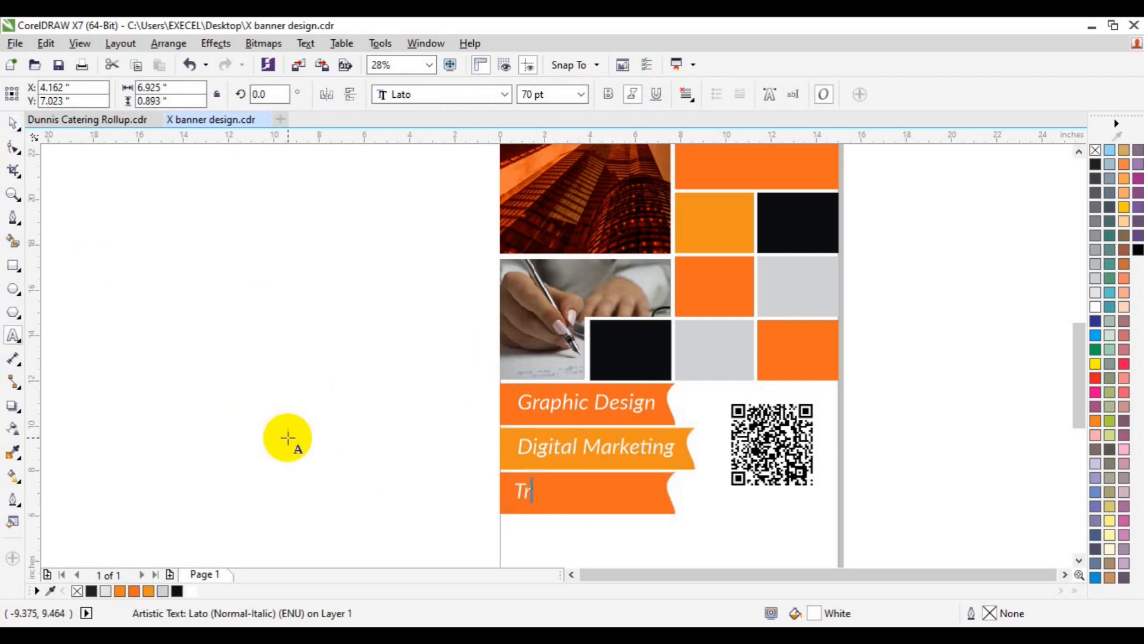
{"action": "type", "text": "aining"}
{"action": "left_click", "coordinate": [14, 150]}
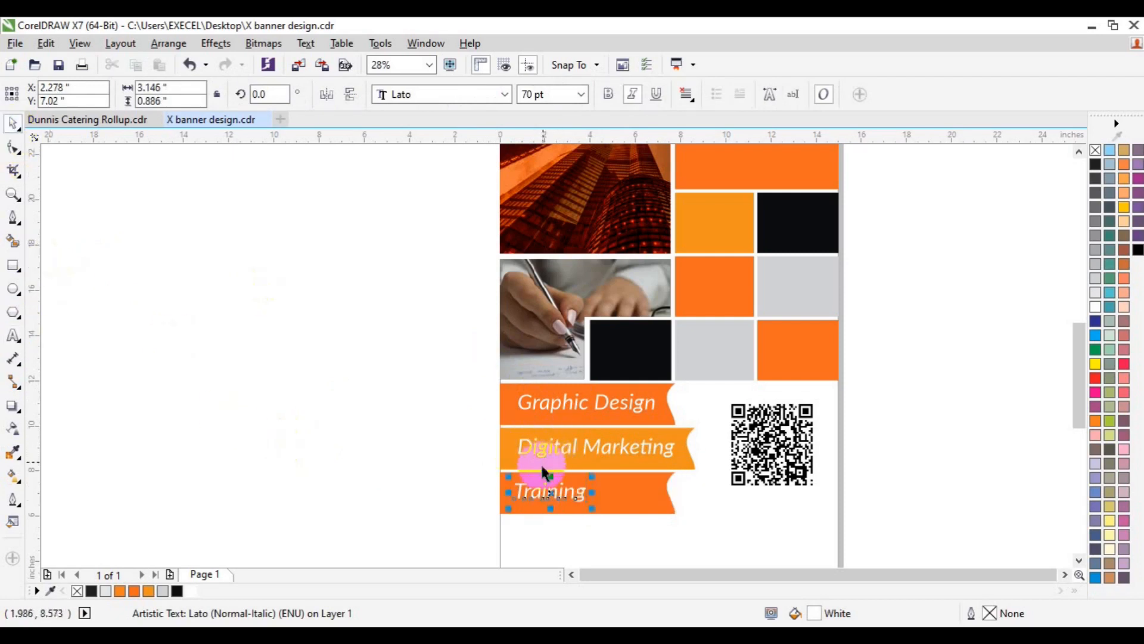
- Left-align "Training" with the text lines above and centre it vertically on the bottom ribbon
{"action": "left_click", "coordinate": [380, 499]}
{"action": "left_click", "coordinate": [540, 499]}
{"action": "left_click", "coordinate": [602, 497], "text": "shift"}
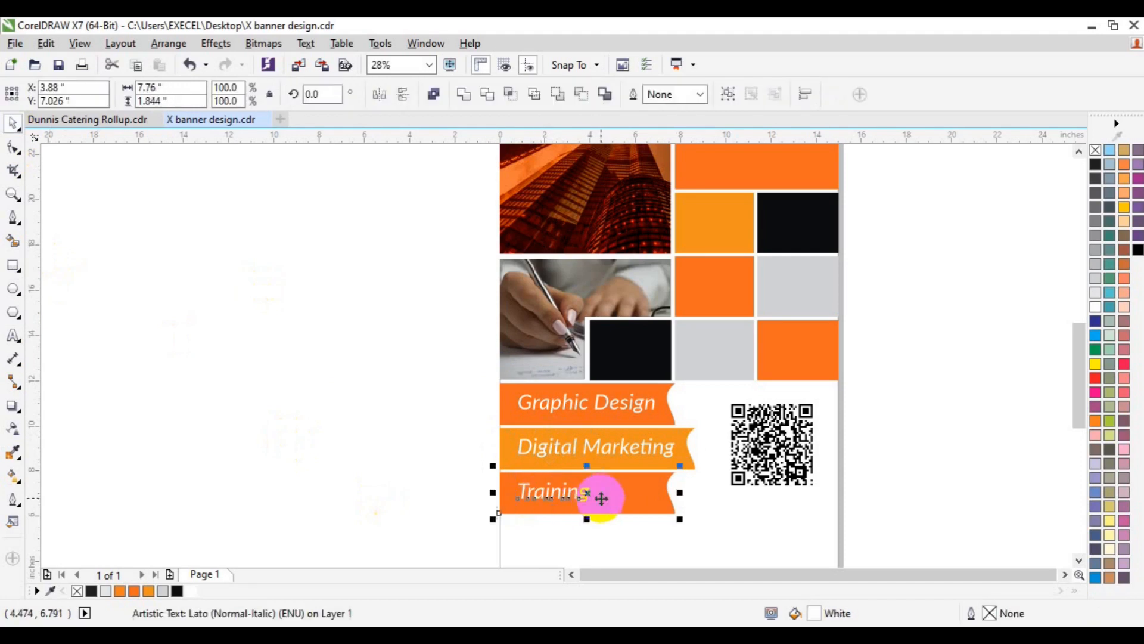
{"action": "left_click", "coordinate": [391, 479]}
{"action": "left_click", "coordinate": [1079, 560]}
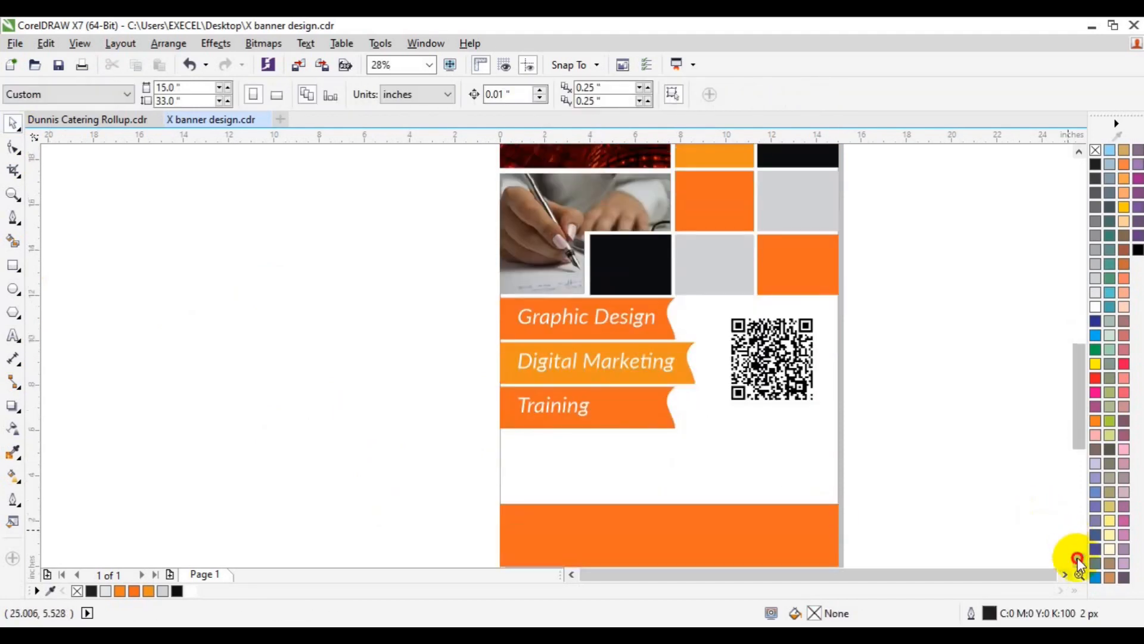
{"action": "left_click", "coordinate": [565, 370]}
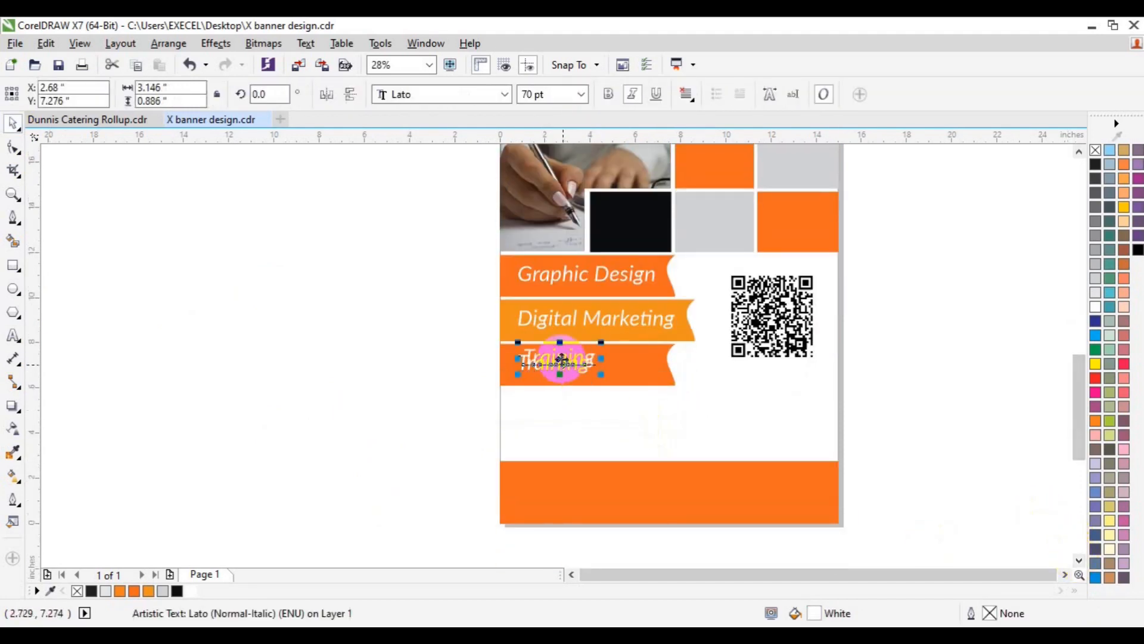
{"action": "left_click", "coordinate": [400, 439]}
- Draw a paragraph text frame about 11.14 in wide and 1.08 in high below the ribbons and insert placeholder text
{"action": "left_click", "coordinate": [13, 333]}
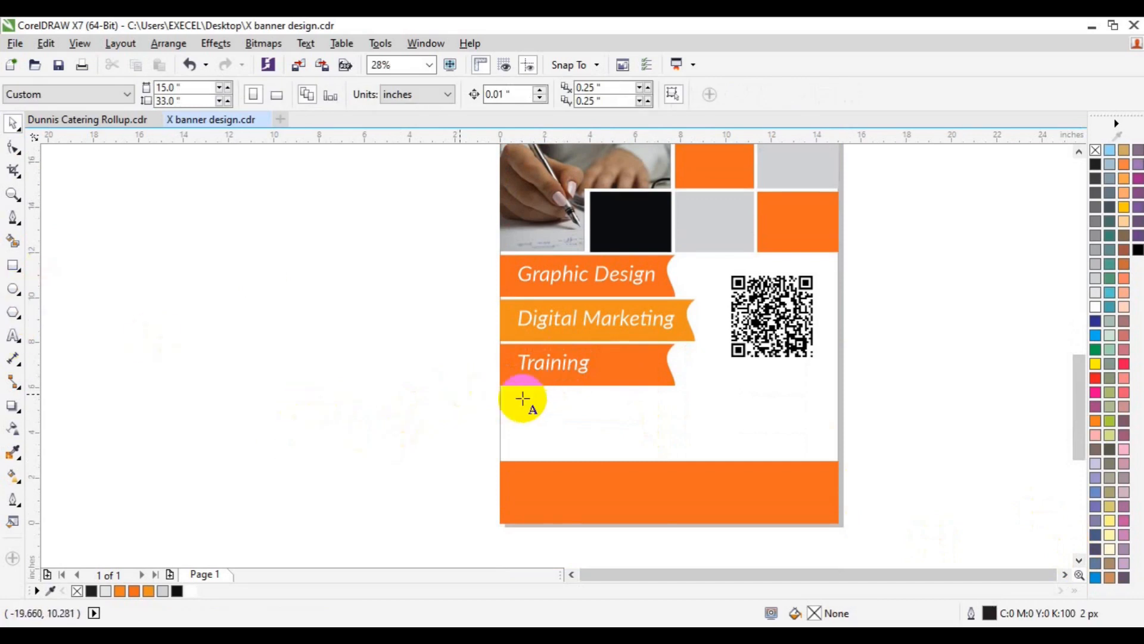
{"action": "left_click_drag", "start_coordinate": [519, 395], "coordinate": [769, 419]}
{"action": "left_click", "coordinate": [599, 409]}
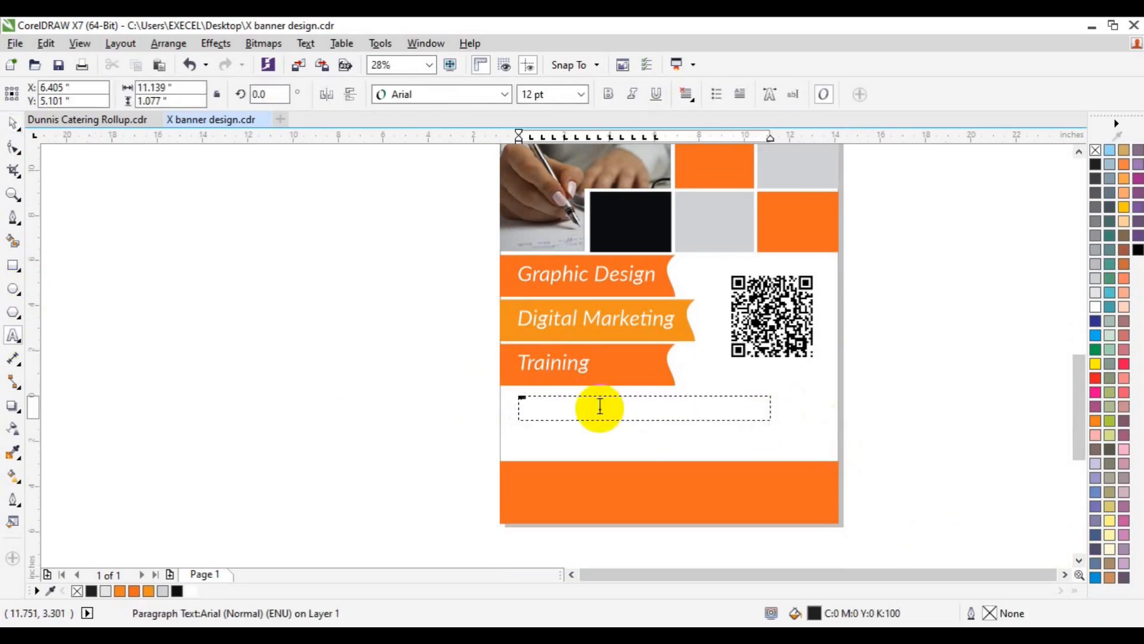
- Set the placeholder paragraph's font to Lato Medium and its size to 72 pt
{"action": "left_click", "coordinate": [506, 94]}
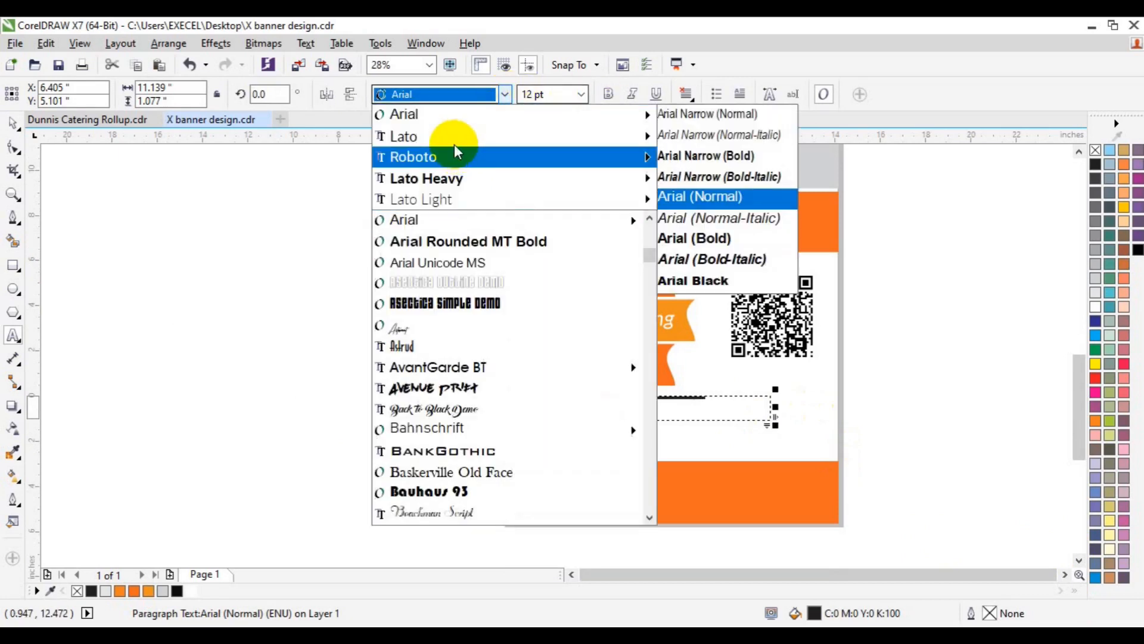
{"action": "mouse_move", "coordinate": [455, 144]}
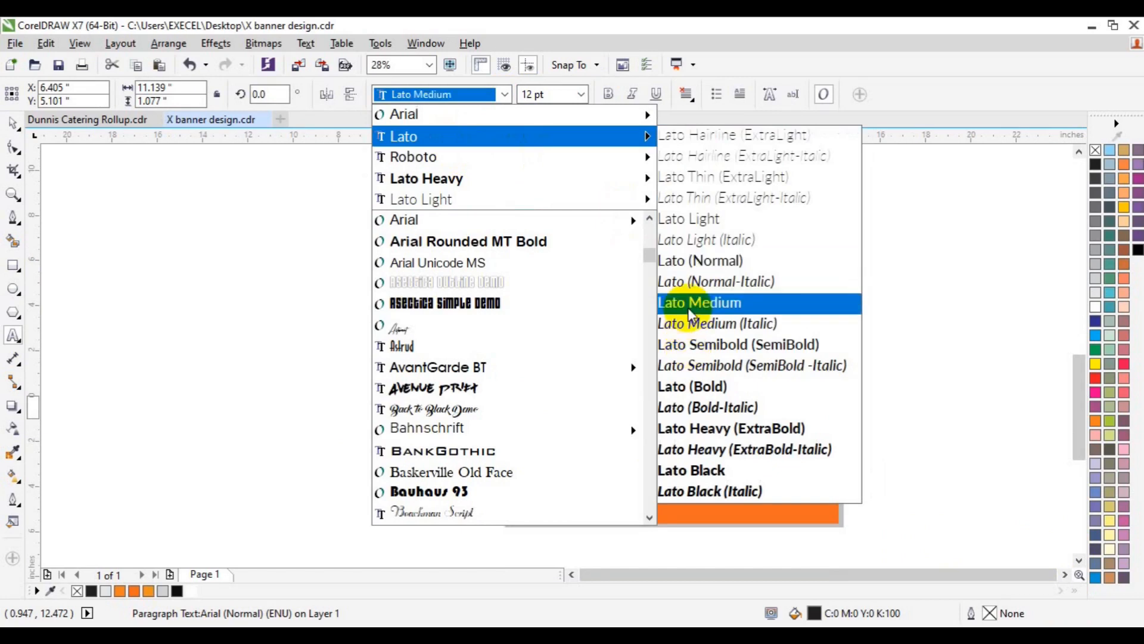
{"action": "left_click", "coordinate": [688, 308]}
{"action": "left_click", "coordinate": [582, 95]}
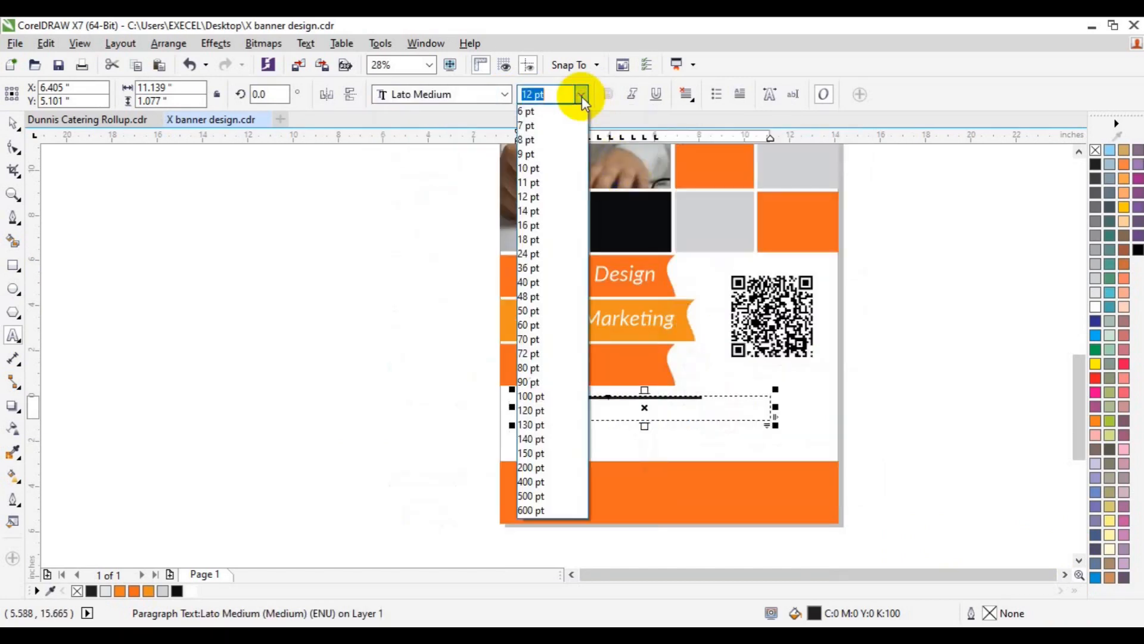
{"action": "left_click", "coordinate": [555, 354]}
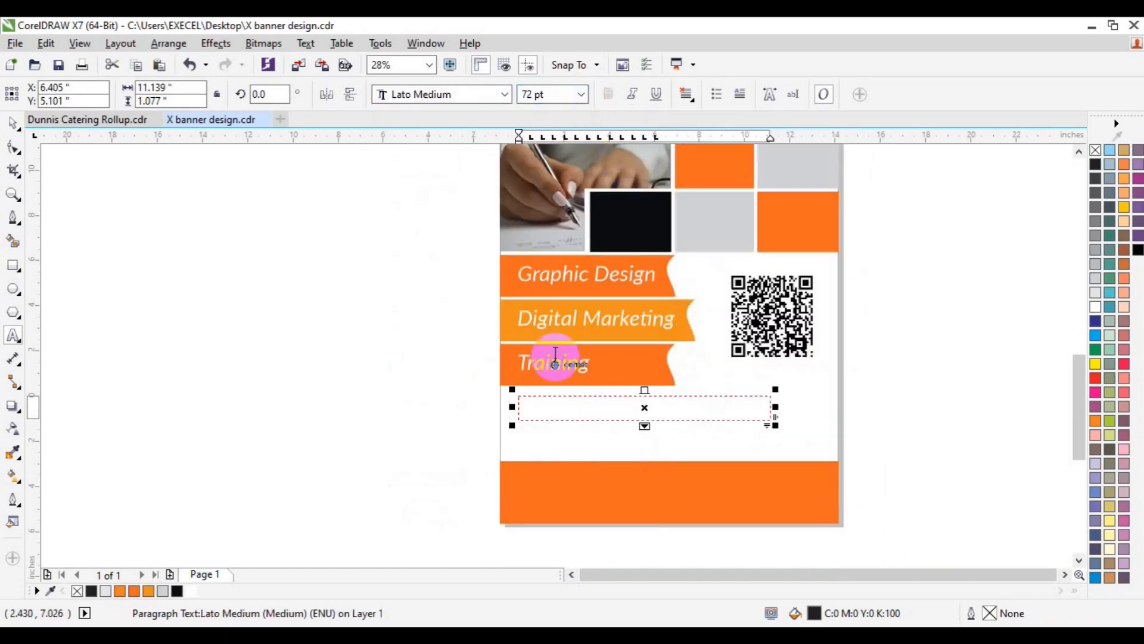
- Extend the paragraph frame downward to about 1.49 in high and reduce all its text to 36 pt
{"action": "key", "text": "ctrl+a"}
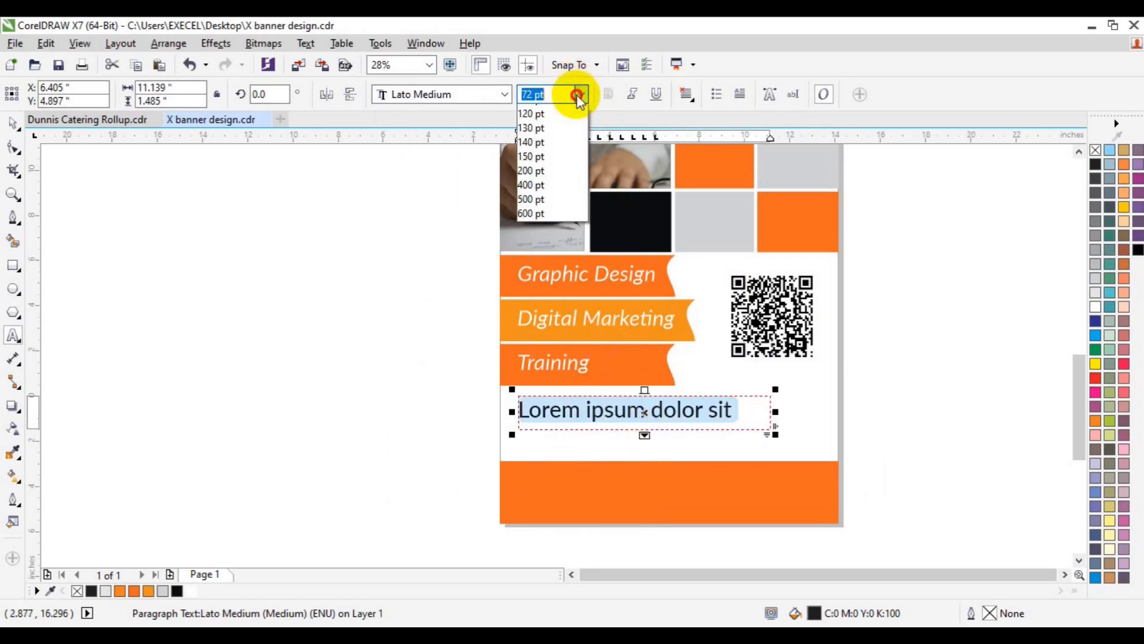
{"action": "left_click", "coordinate": [581, 94]}
{"action": "left_click", "coordinate": [550, 269]}
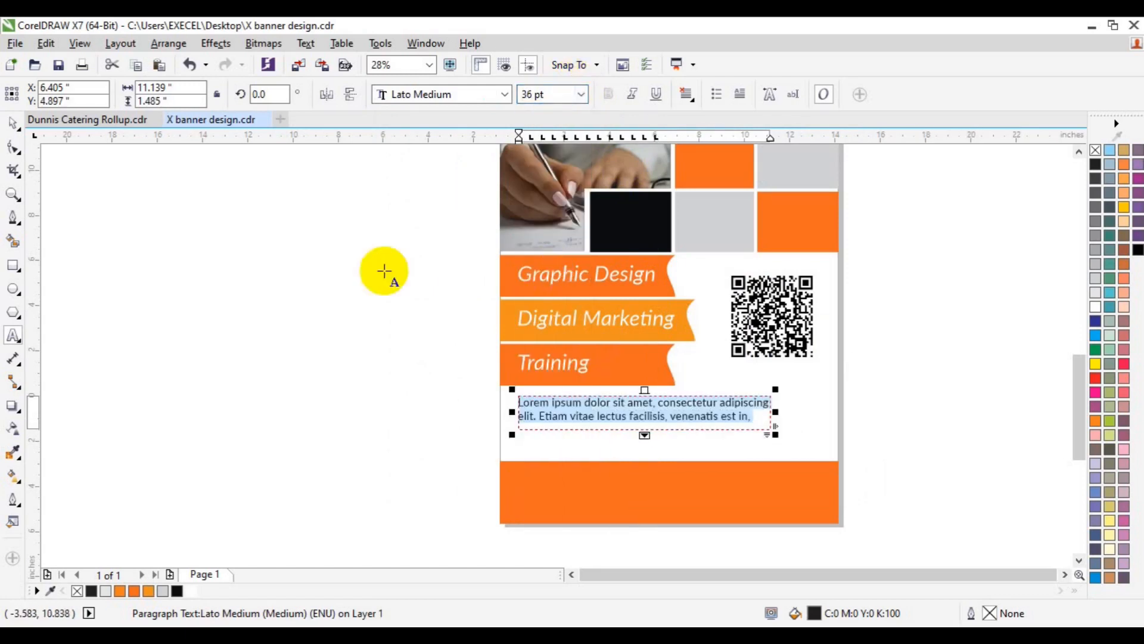
- Insert a Webdings check mark character beside the page, enlarge it and delete the stray characters around it
{"action": "left_click", "coordinate": [12, 122]}
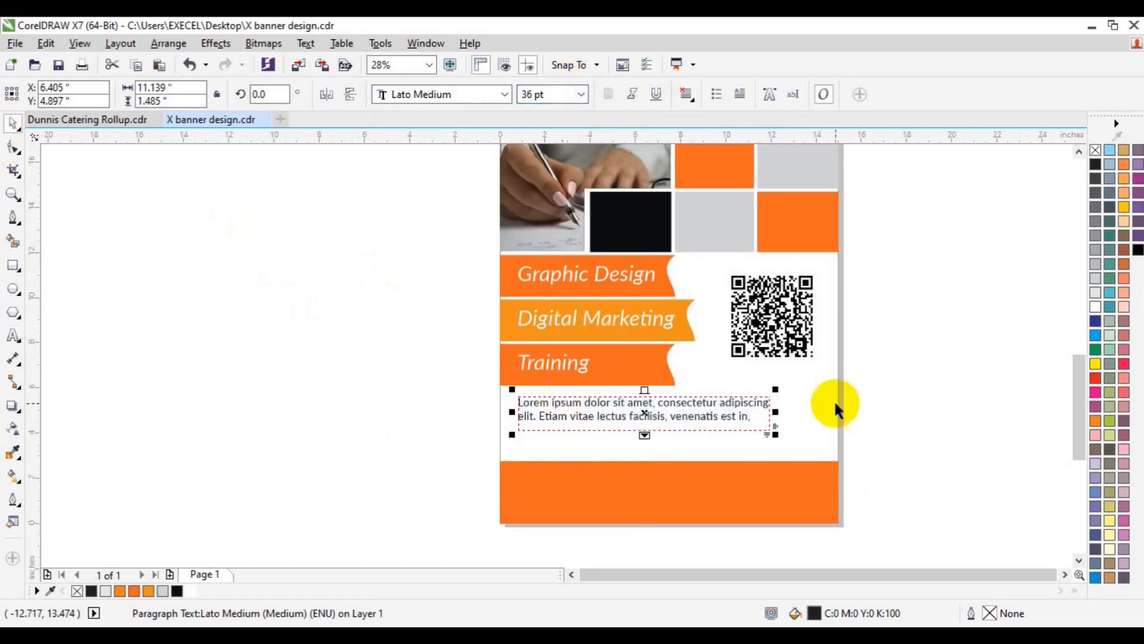
{"action": "left_click", "coordinate": [338, 356]}
{"action": "left_click", "coordinate": [306, 44]}
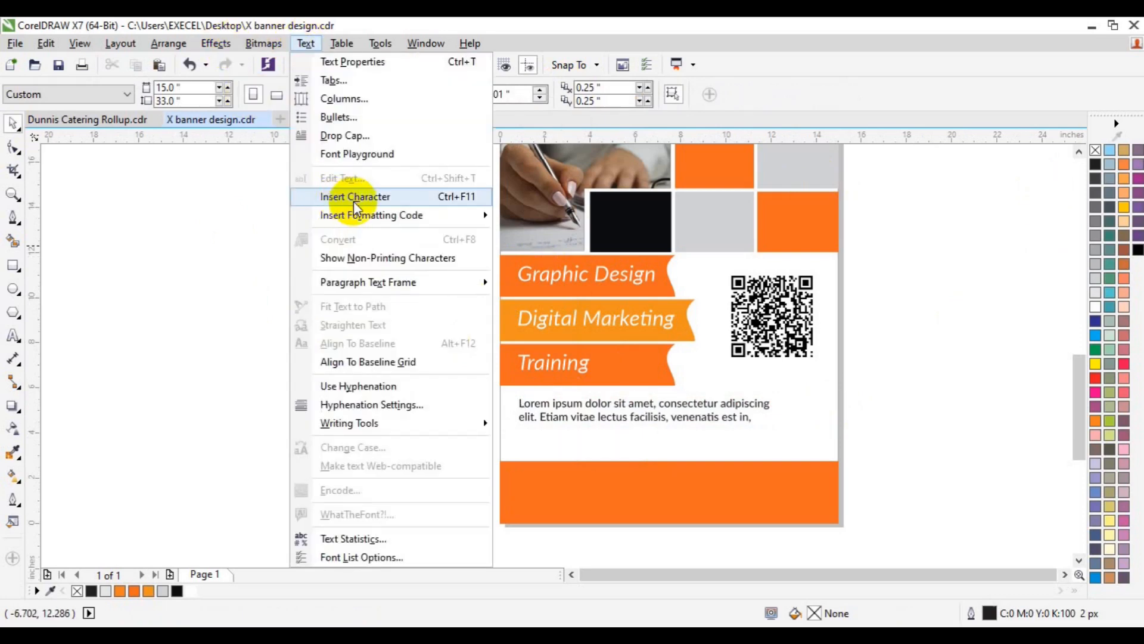
{"action": "left_click", "coordinate": [353, 199]}
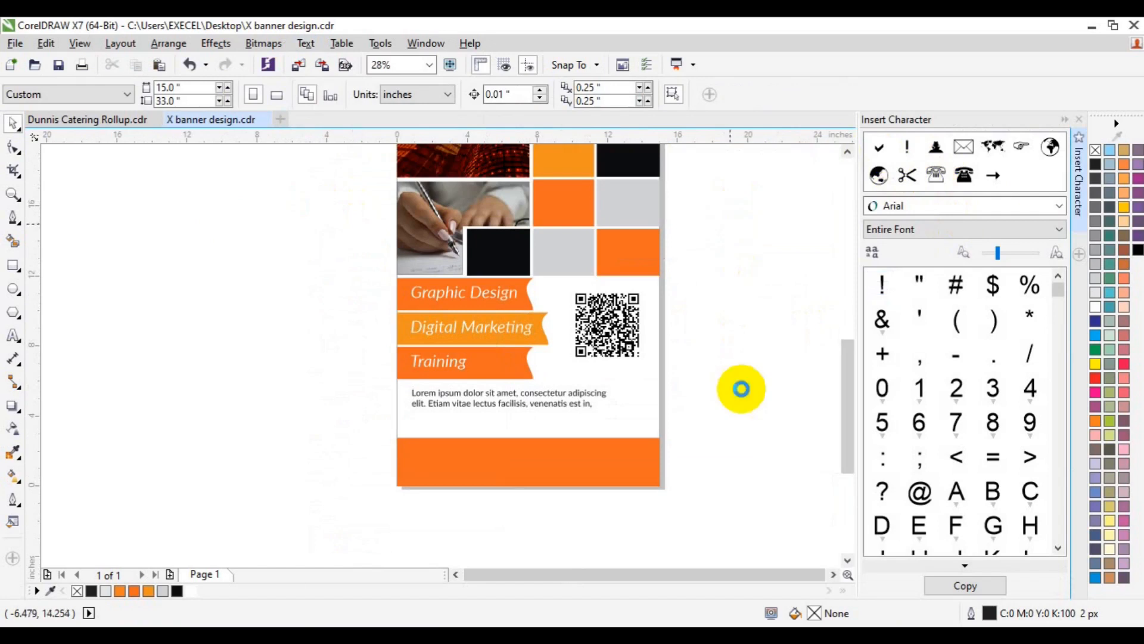
{"action": "left_click", "coordinate": [745, 396]}
{"action": "left_click_drag", "start_coordinate": [748, 390], "coordinate": [168, 329]}
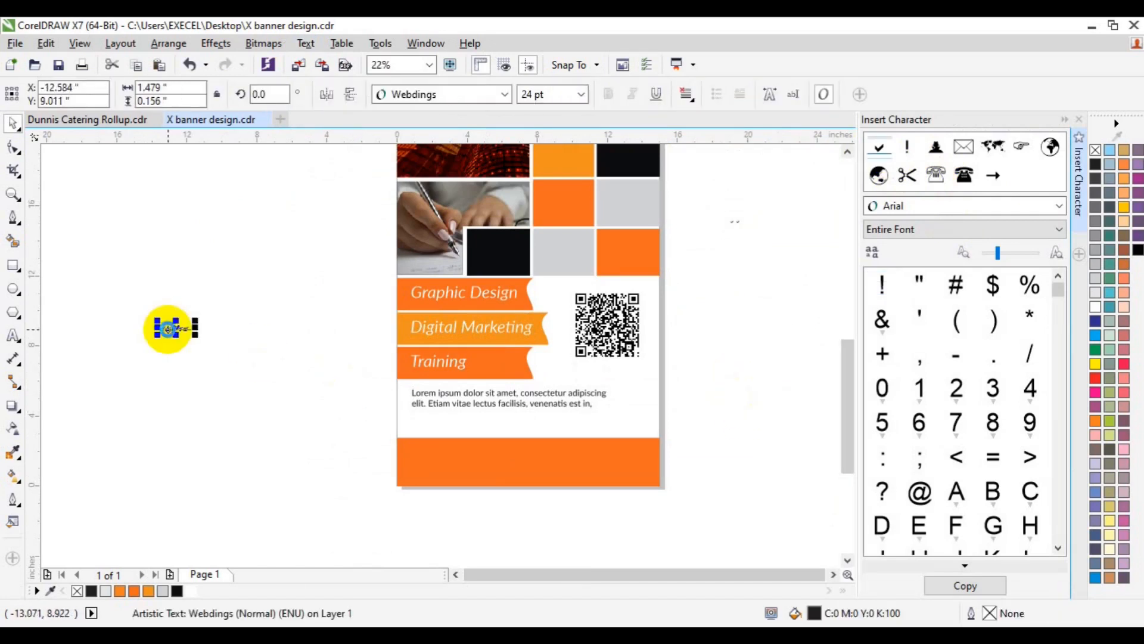
{"action": "left_click_drag", "start_coordinate": [166, 328], "coordinate": [250, 401]}
{"action": "left_click_drag", "start_coordinate": [144, 299], "coordinate": [230, 380]}
{"action": "key", "text": "Delete"}
- Fill the check mark orange and place it in front of the paragraph text below the ribbons
{"action": "left_click", "coordinate": [240, 402]}
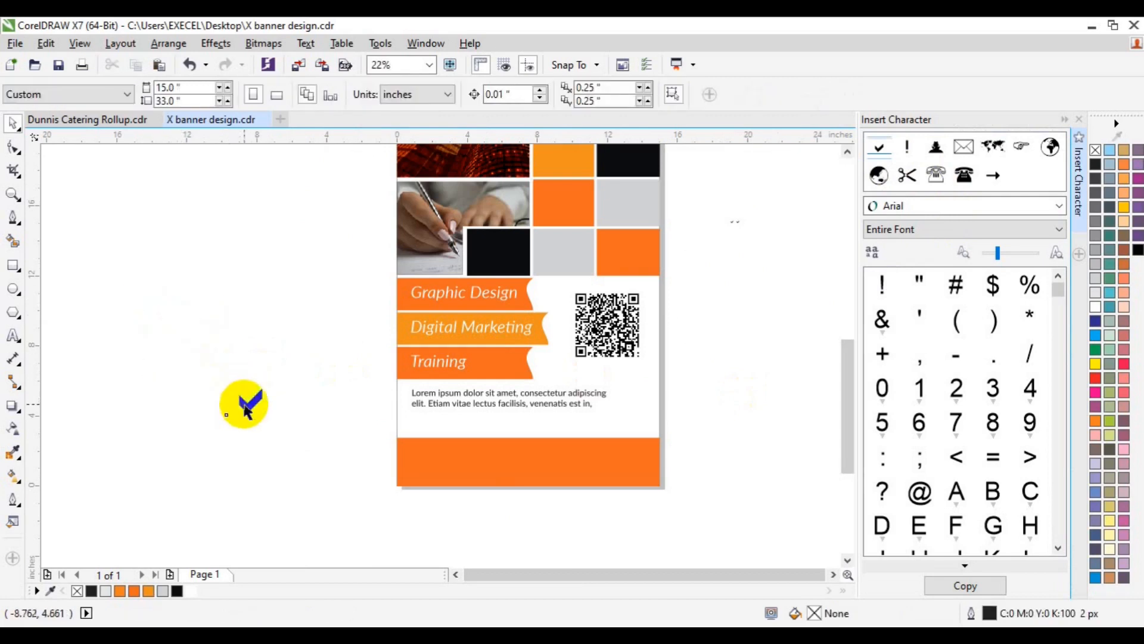
{"action": "left_click", "coordinate": [148, 590]}
{"action": "left_click", "coordinate": [13, 194]}
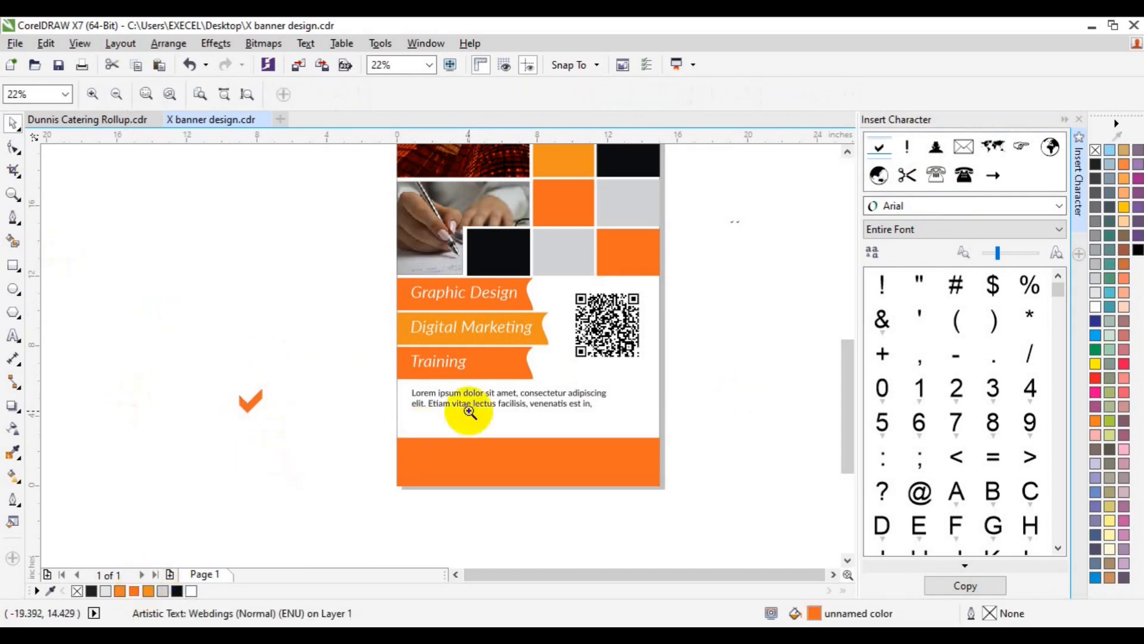
{"action": "left_click", "coordinate": [426, 430]}
{"action": "left_click_drag", "start_coordinate": [845, 405], "coordinate": [838, 345]}
{"action": "left_click_drag", "start_coordinate": [575, 315], "coordinate": [637, 519]}
{"action": "left_click_drag", "start_coordinate": [853, 378], "coordinate": [843, 409]}
{"action": "left_click_drag", "start_coordinate": [625, 257], "coordinate": [334, 465]}
{"action": "left_click_drag", "start_coordinate": [428, 460], "coordinate": [468, 460]}
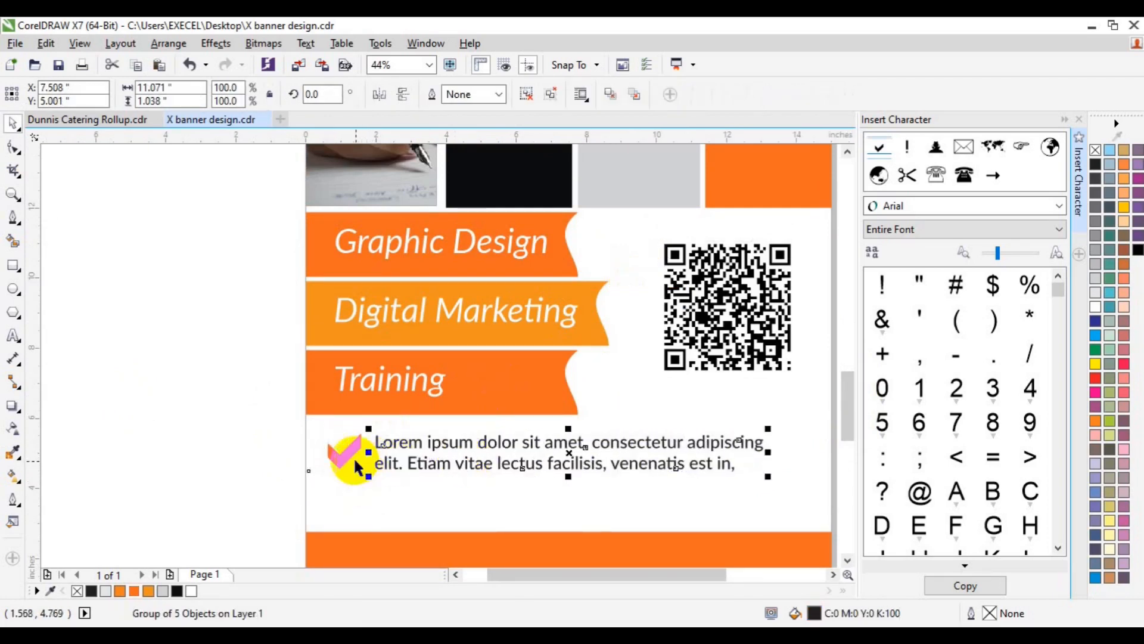
- Group the check mark with its paragraph text and place a copy of the group directly below it
{"action": "left_click", "coordinate": [364, 468], "text": "shift"}
{"action": "key", "text": "ctrl+g"}
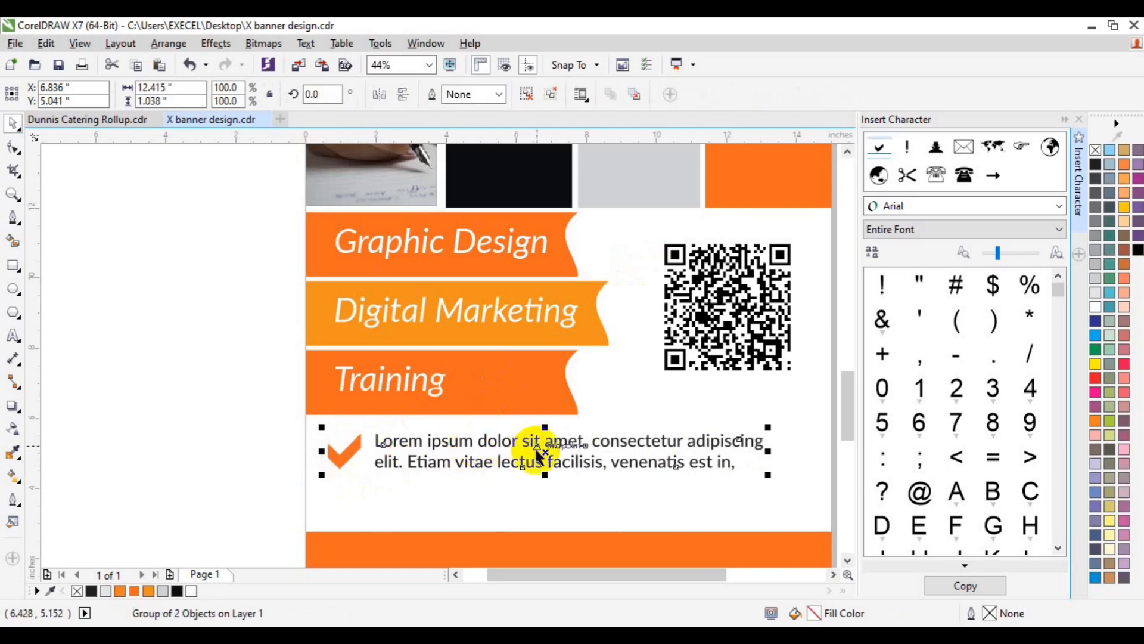
{"action": "left_click_drag", "start_coordinate": [545, 451], "coordinate": [542, 501]}
{"action": "left_click", "coordinate": [627, 407]}
{"action": "key", "text": "ctrl+z"}
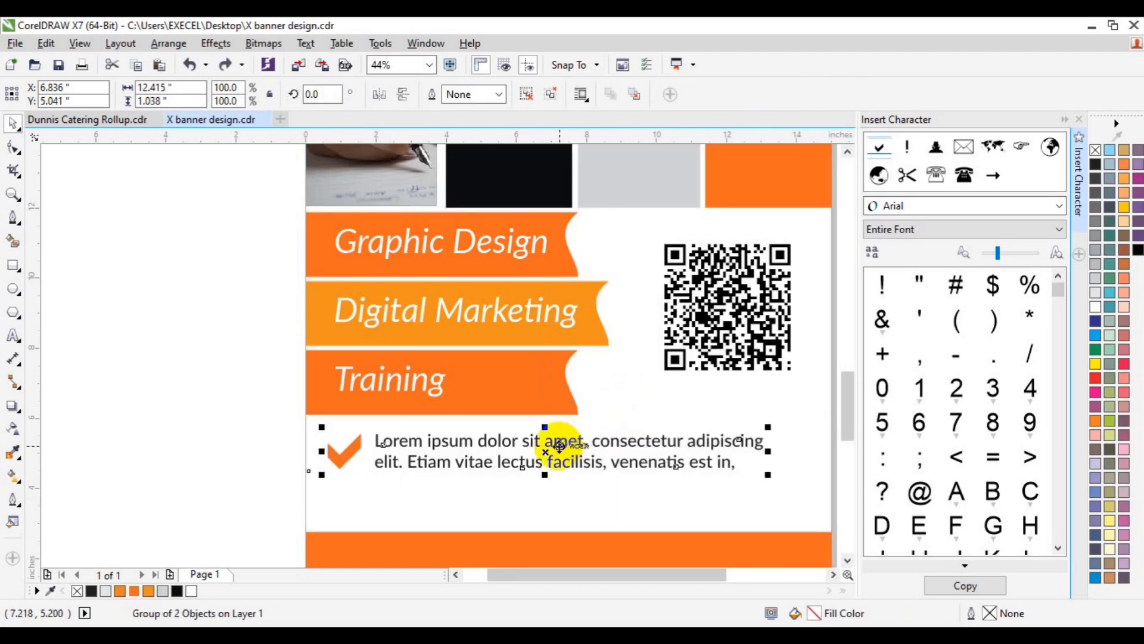
{"action": "left_click_drag", "start_coordinate": [558, 467], "coordinate": [558, 494]}
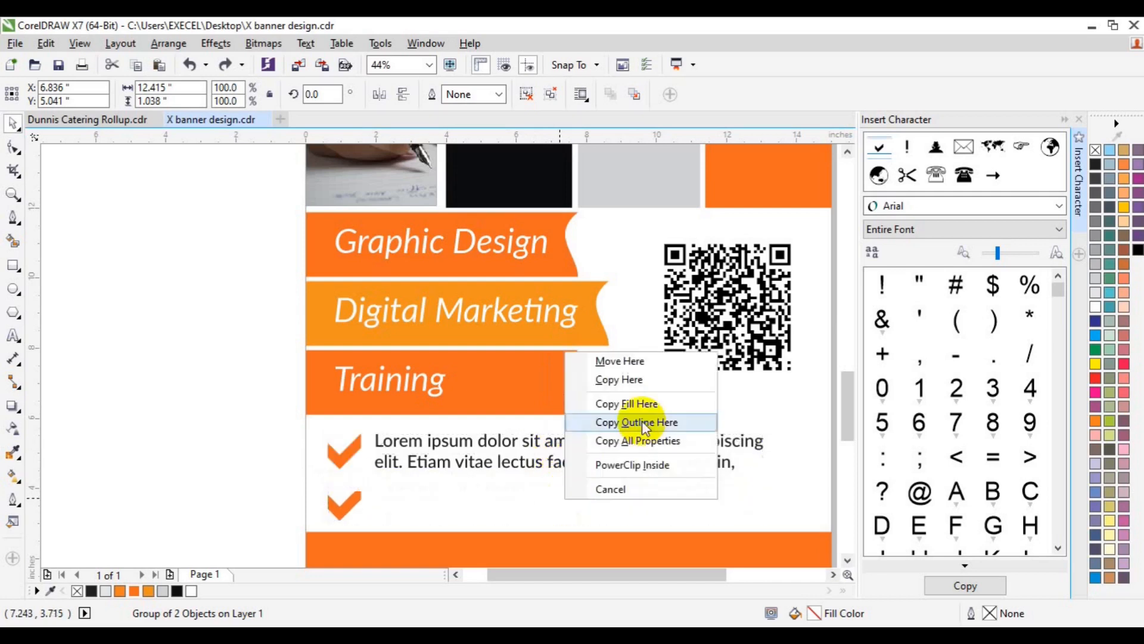
{"action": "left_click", "coordinate": [620, 379]}
{"action": "key", "text": "Escape"}
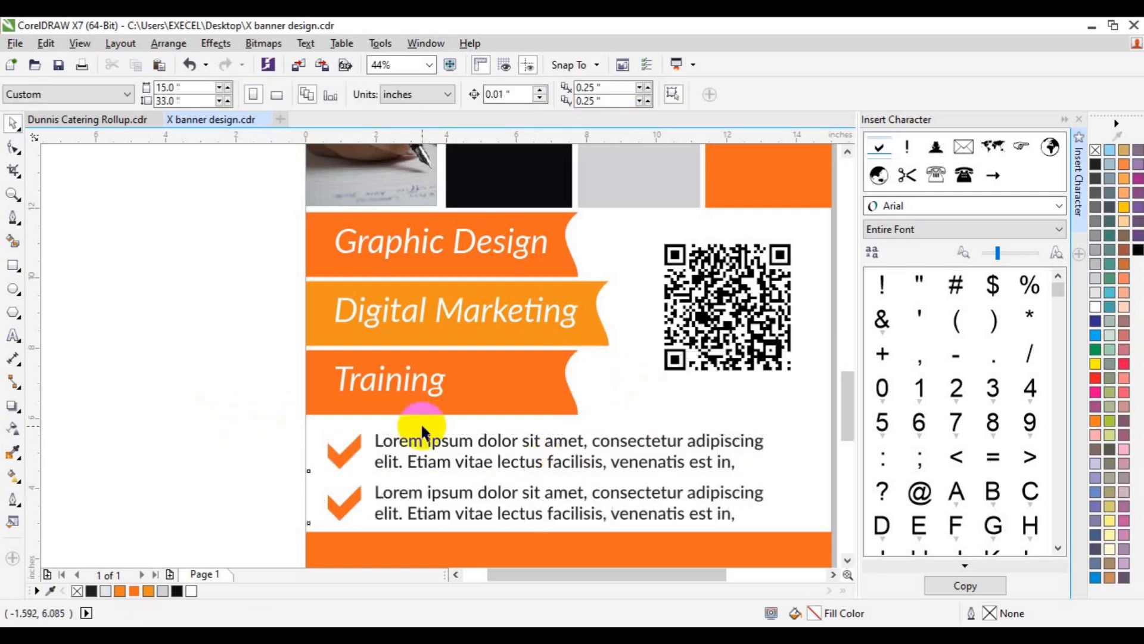
- Copy the "Graphic Design" label onto the large orange block and make the copy bold instead of italic
{"action": "left_click", "coordinate": [1080, 221]}
{"action": "scroll", "coordinate": [396, 268], "scroll_direction": "up", "scroll_amount": 1}
{"action": "left_click", "coordinate": [13, 195]}
{"action": "left_click", "coordinate": [127, 98]}
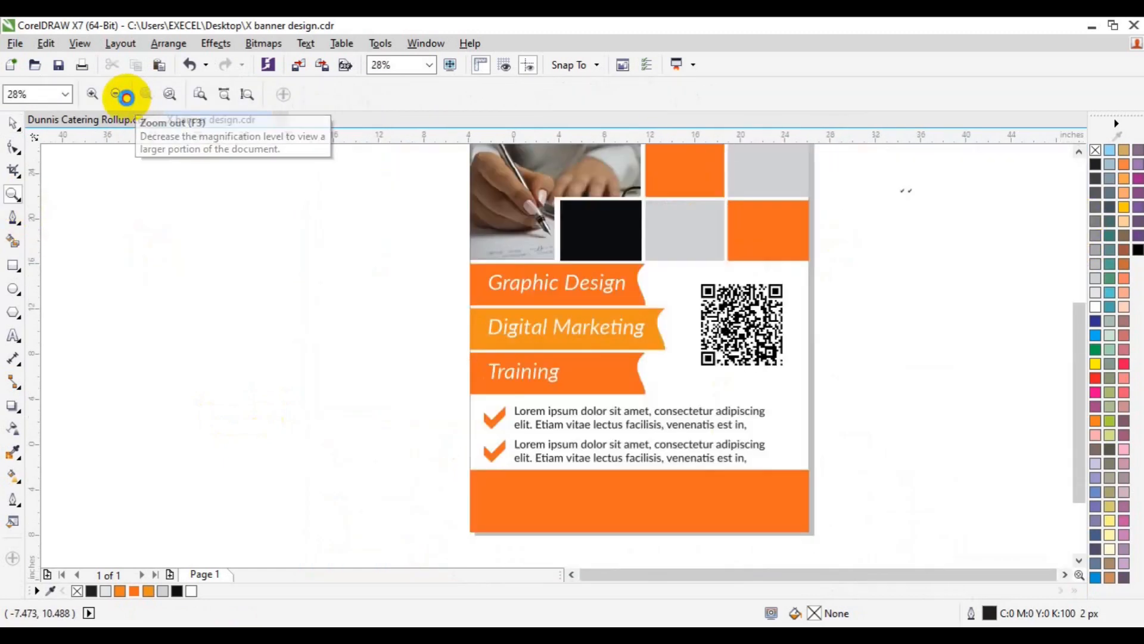
{"action": "left_click", "coordinate": [127, 97]}
{"action": "left_click_drag", "start_coordinate": [1077, 322], "coordinate": [1075, 256]}
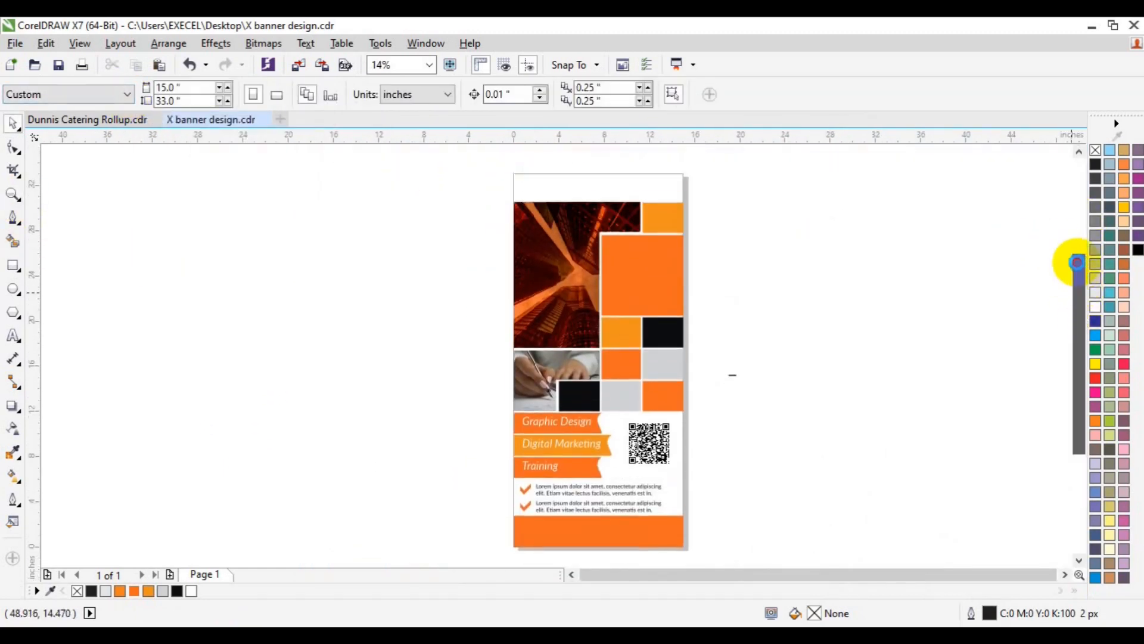
{"action": "left_click_drag", "start_coordinate": [528, 428], "coordinate": [646, 258]}
{"action": "left_click", "coordinate": [13, 195]}
{"action": "left_click", "coordinate": [644, 248]}
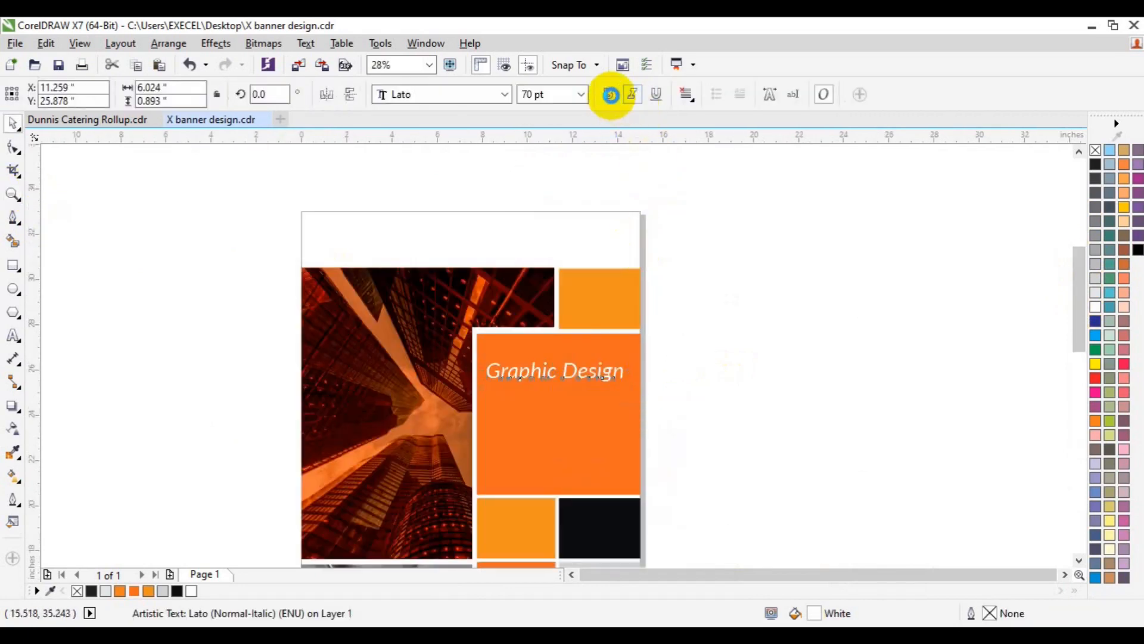
{"action": "left_click", "coordinate": [609, 96]}
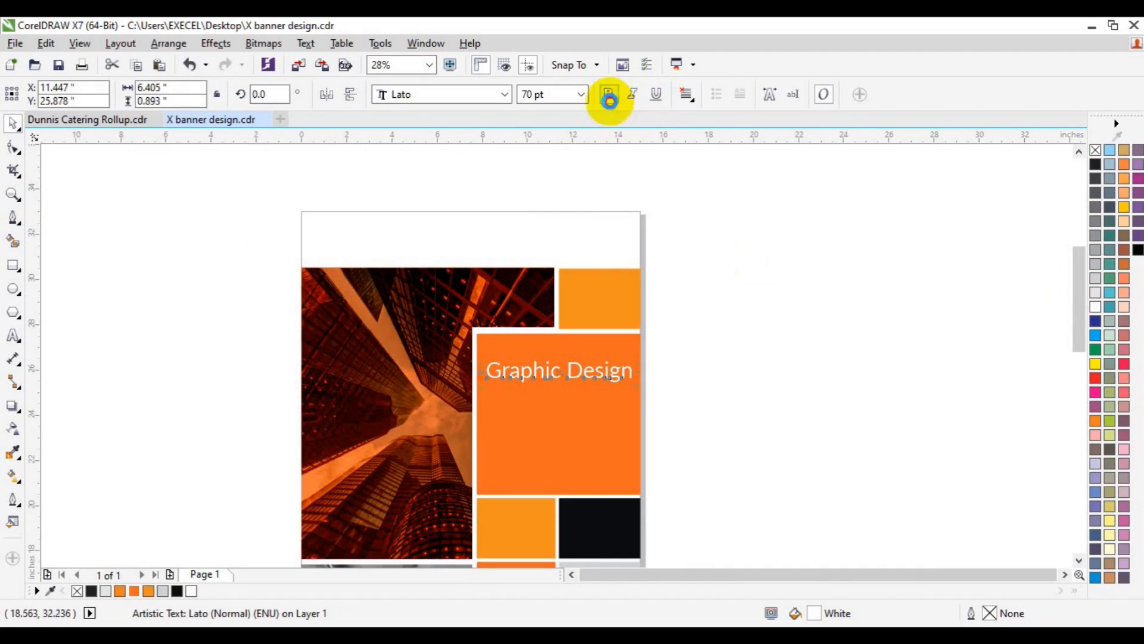
- Replace the copied label with "We Are CREATIVE Agency" on three lines and set its size to 90 pt
{"action": "left_click", "coordinate": [13, 335]}
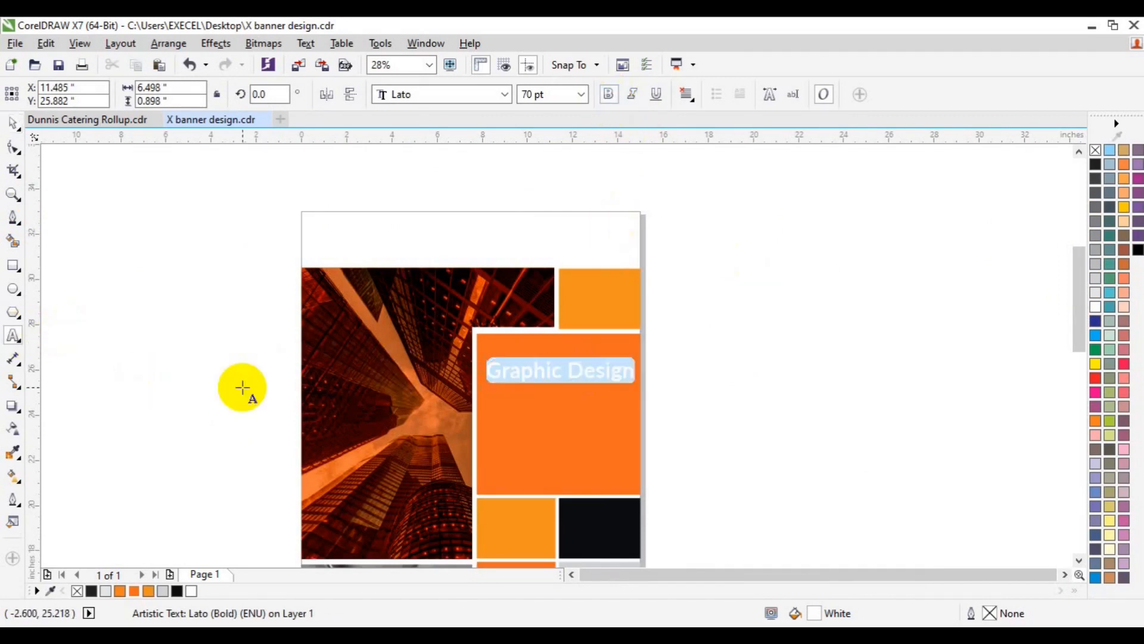
{"action": "type", "text": "We Are"}
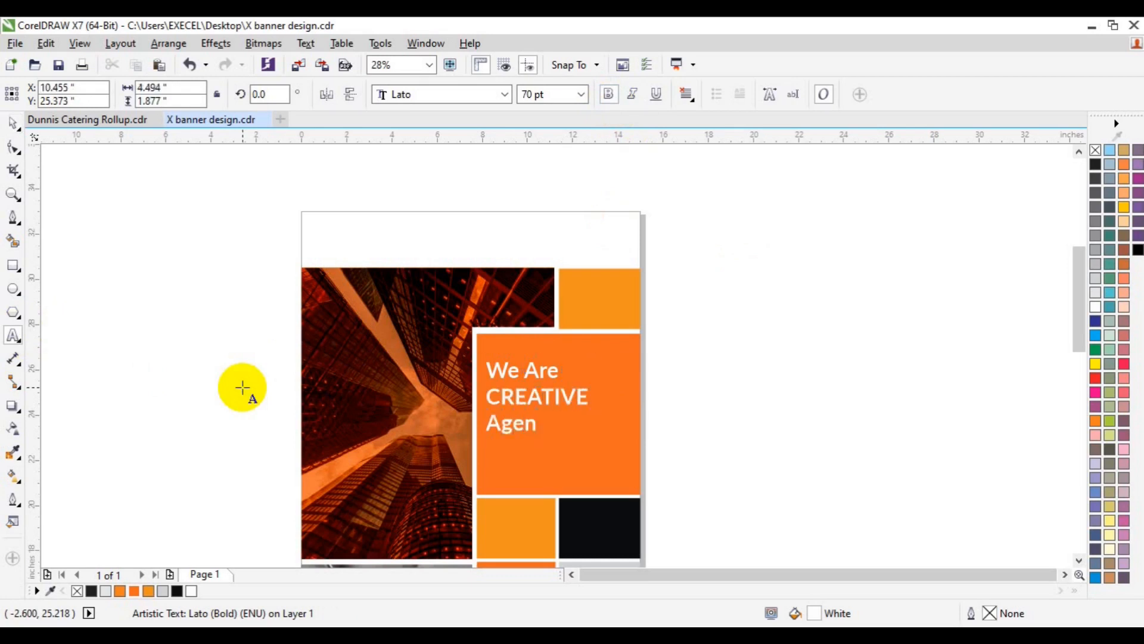
{"action": "key", "text": "ctrl+a"}
{"action": "left_click", "coordinate": [581, 94]}
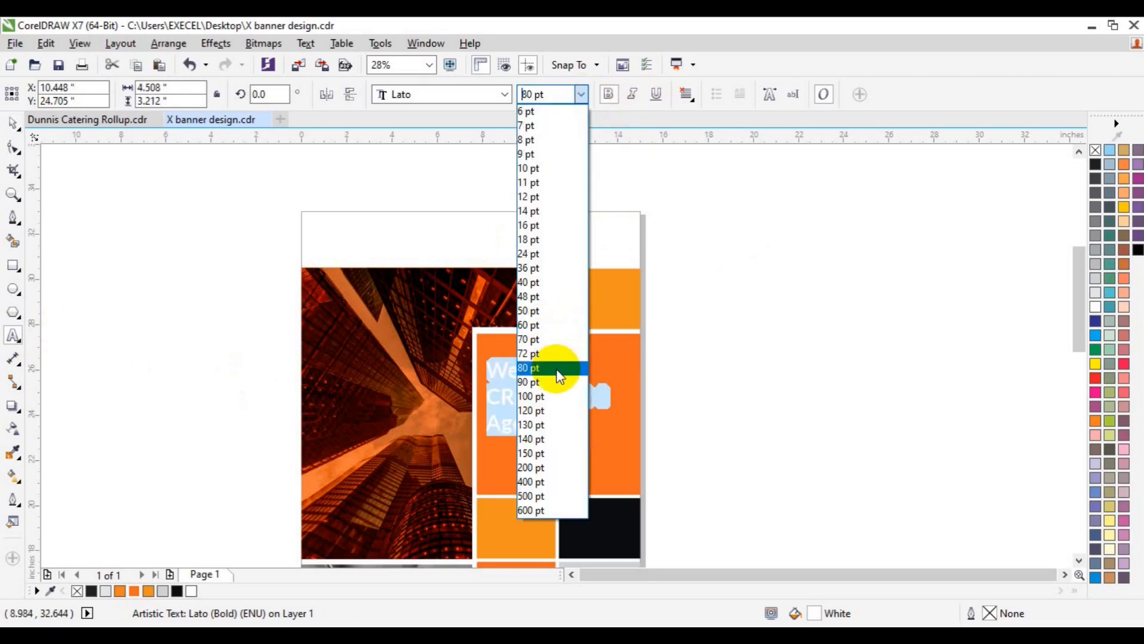
{"action": "left_click", "coordinate": [557, 382]}
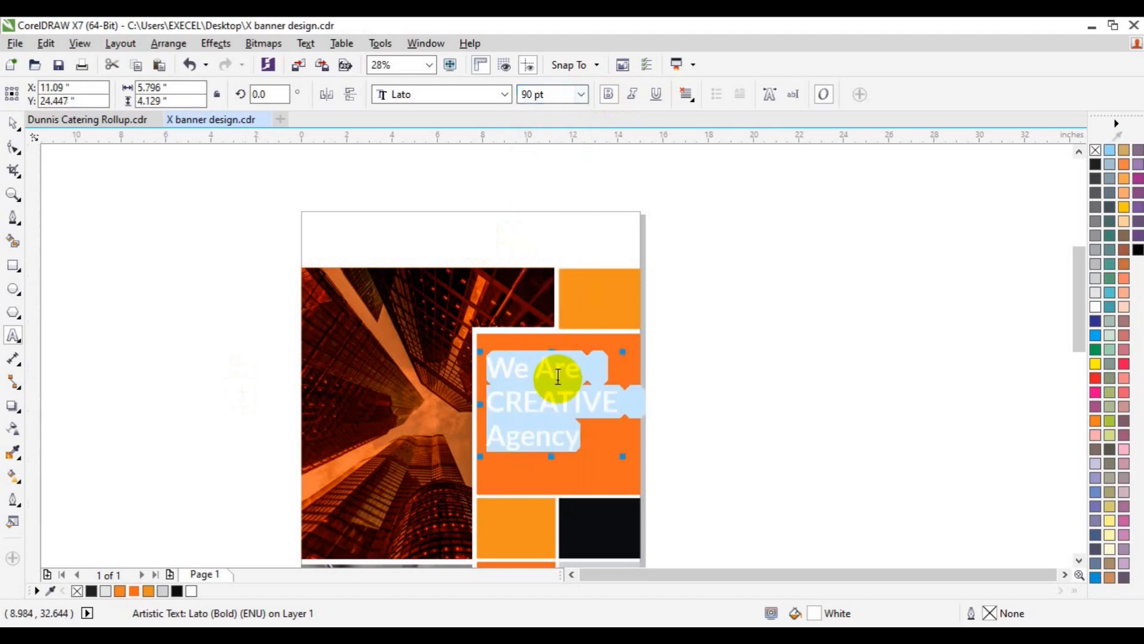
- Set the font of the word "CREATIVE" in the headline to Lato Heavy
{"action": "left_click", "coordinate": [493, 401]}
{"action": "double_click", "coordinate": [492, 401]}
{"action": "left_click", "coordinate": [506, 96]}
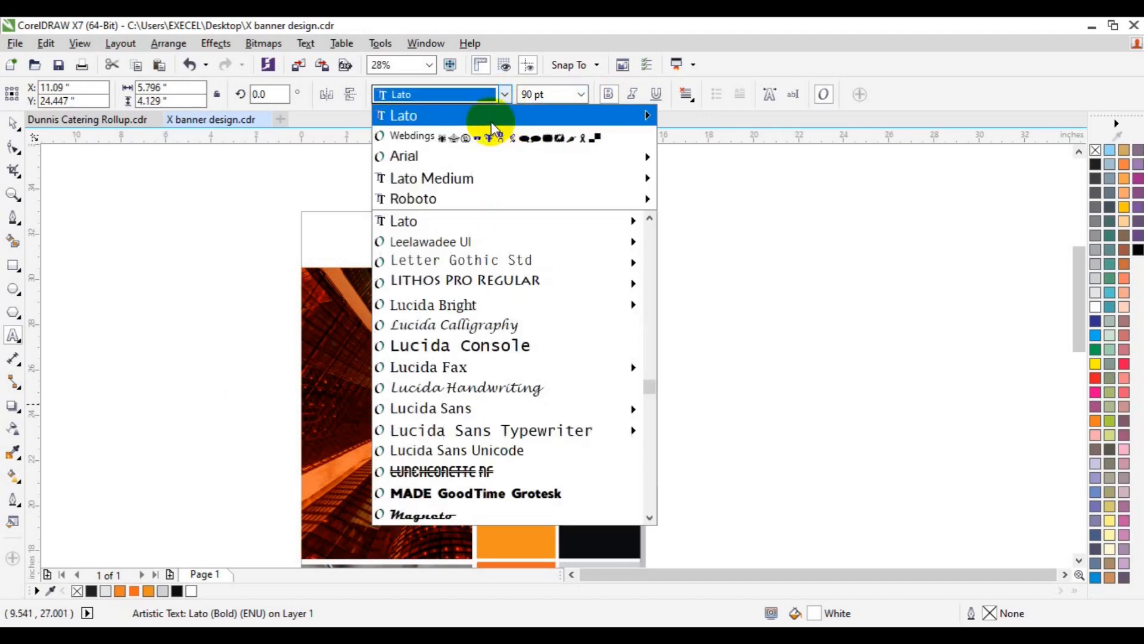
{"action": "mouse_move", "coordinate": [491, 121]}
{"action": "mouse_move", "coordinate": [620, 221]}
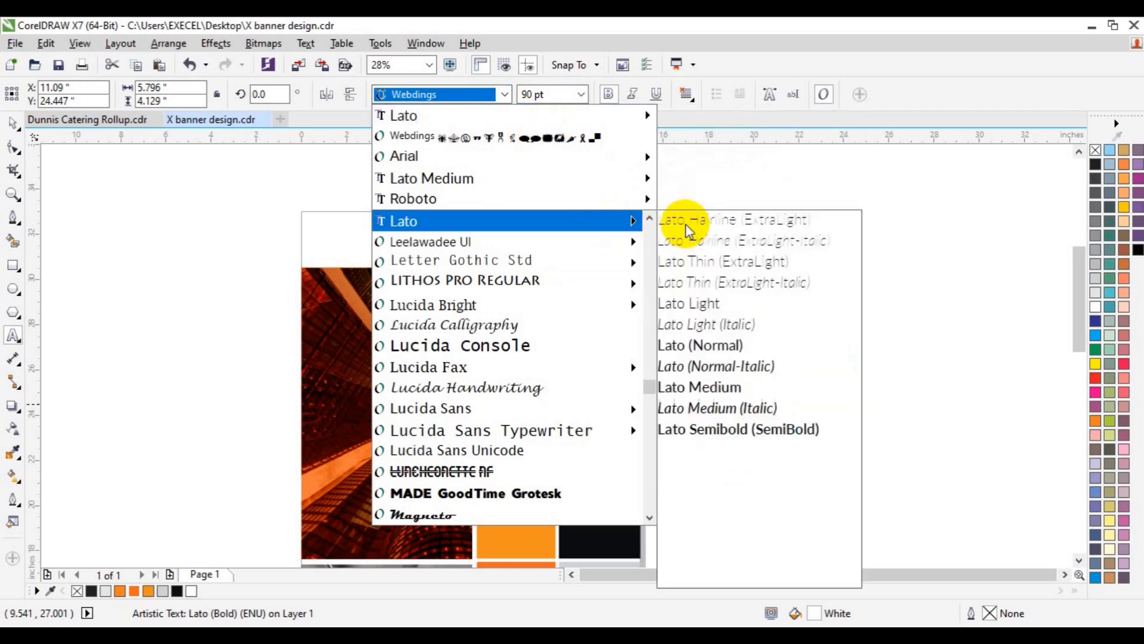
{"action": "left_click", "coordinate": [732, 516]}
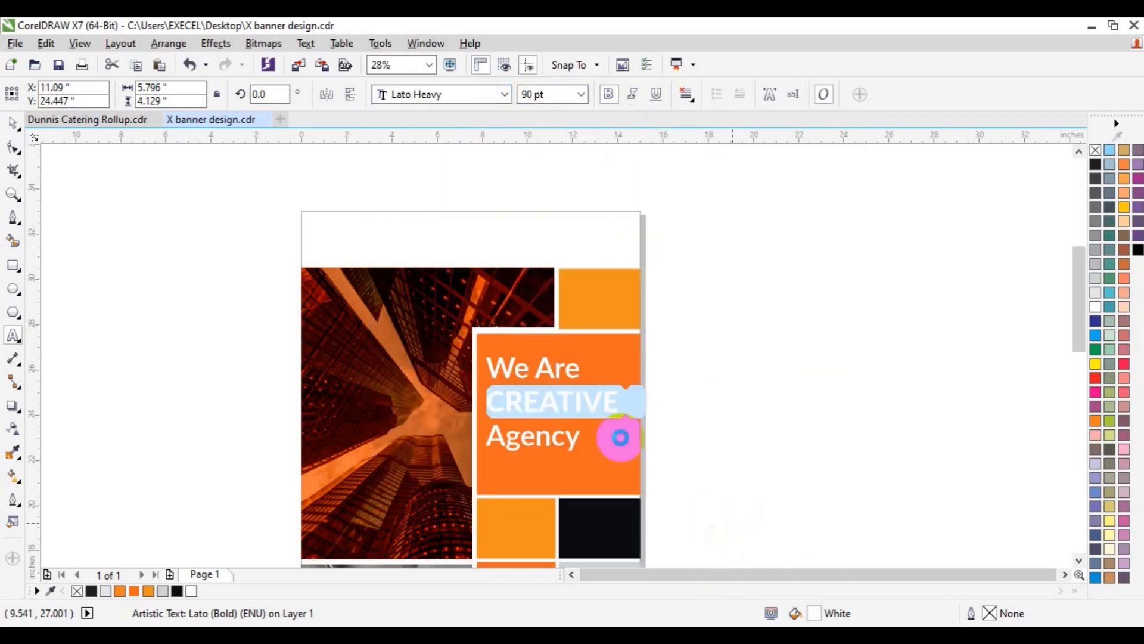
- Centre the "We Are CREATIVE Agency" headline horizontally and vertically on the large orange block
{"action": "left_click", "coordinate": [18, 127]}
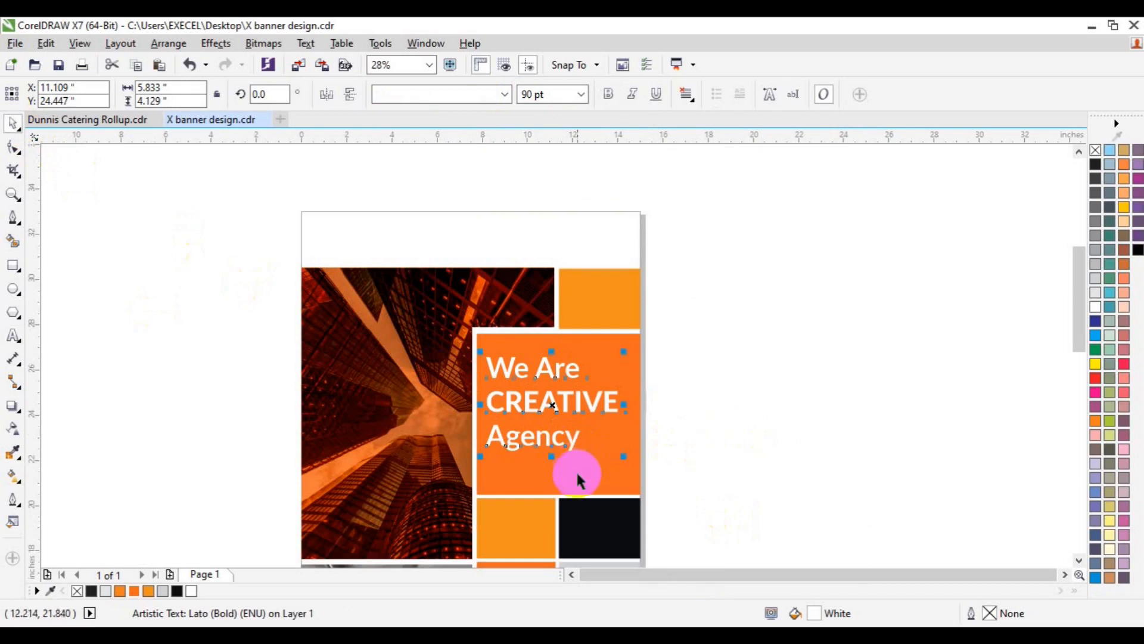
{"action": "left_click", "coordinate": [578, 476], "text": "shift"}
{"action": "key", "text": "e"}
{"action": "key", "text": "c"}
{"action": "left_click", "coordinate": [809, 388]}
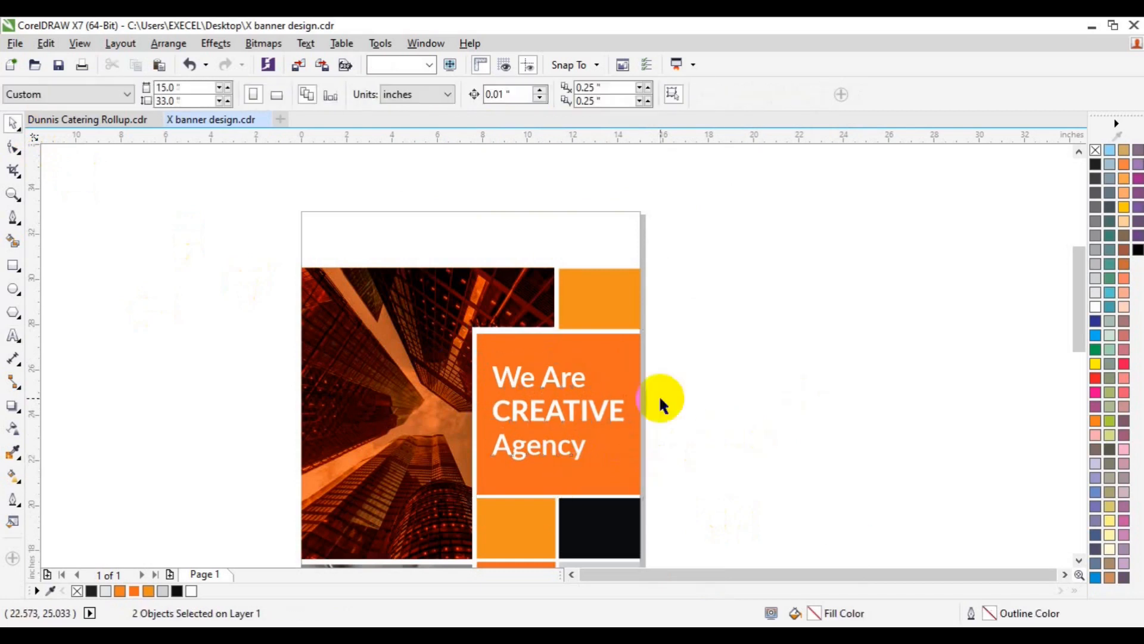
- Insert the Webdings figure with a hat beside the page and delete the stray characters around it
{"action": "left_click", "coordinate": [15, 197]}
{"action": "left_click", "coordinate": [116, 96]}
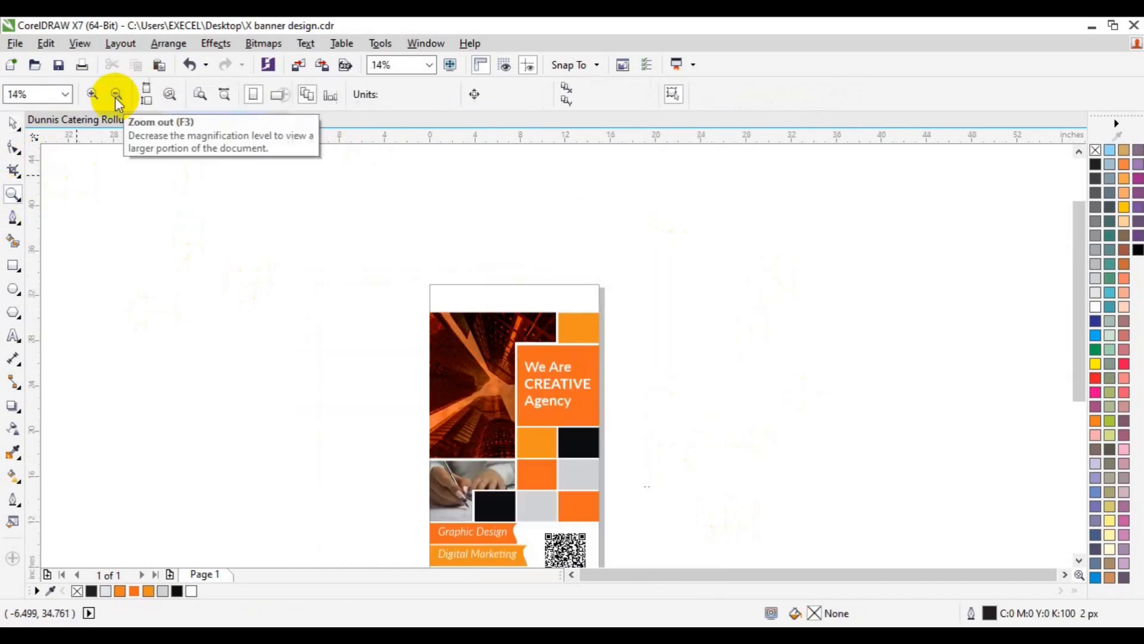
{"action": "left_click", "coordinate": [1079, 560]}
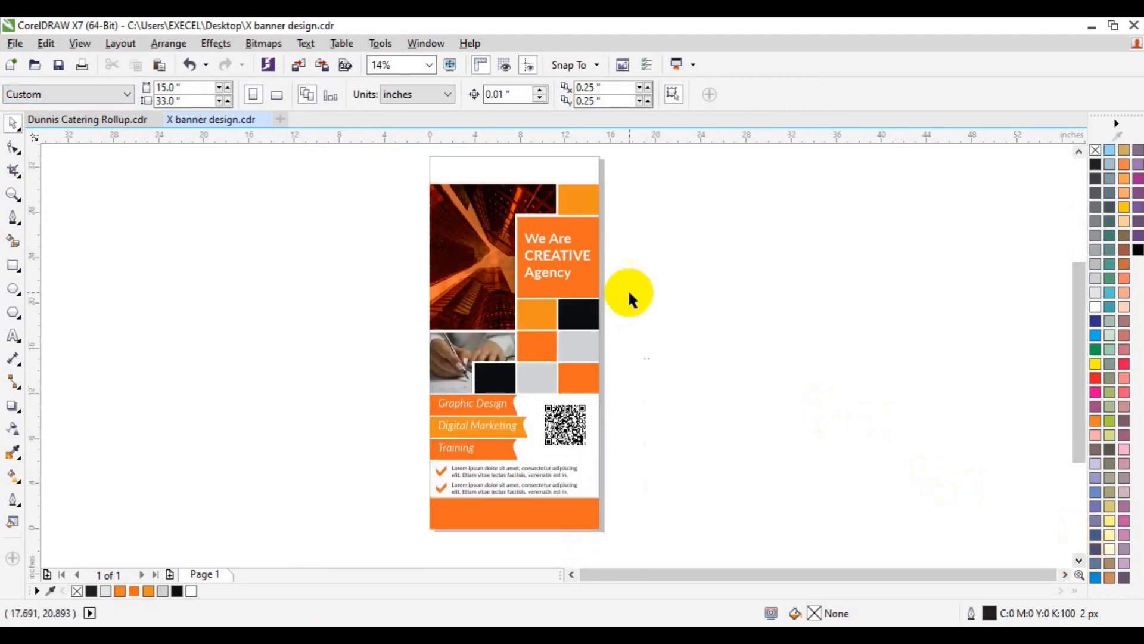
{"action": "left_click", "coordinate": [342, 43]}
{"action": "mouse_move", "coordinate": [314, 51]}
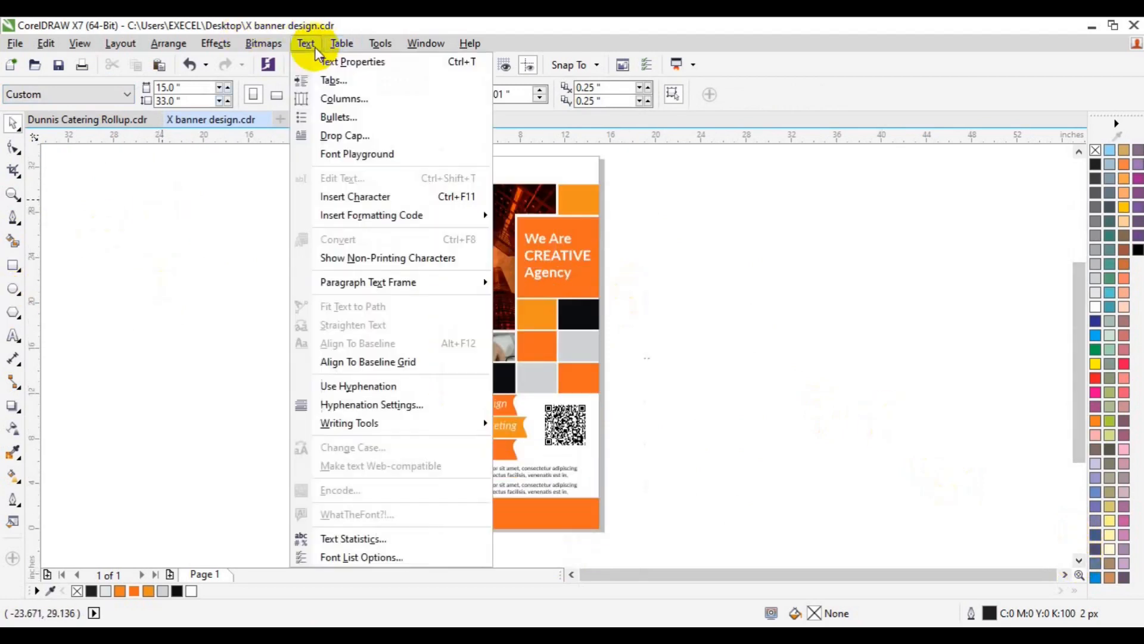
{"action": "left_click", "coordinate": [349, 197]}
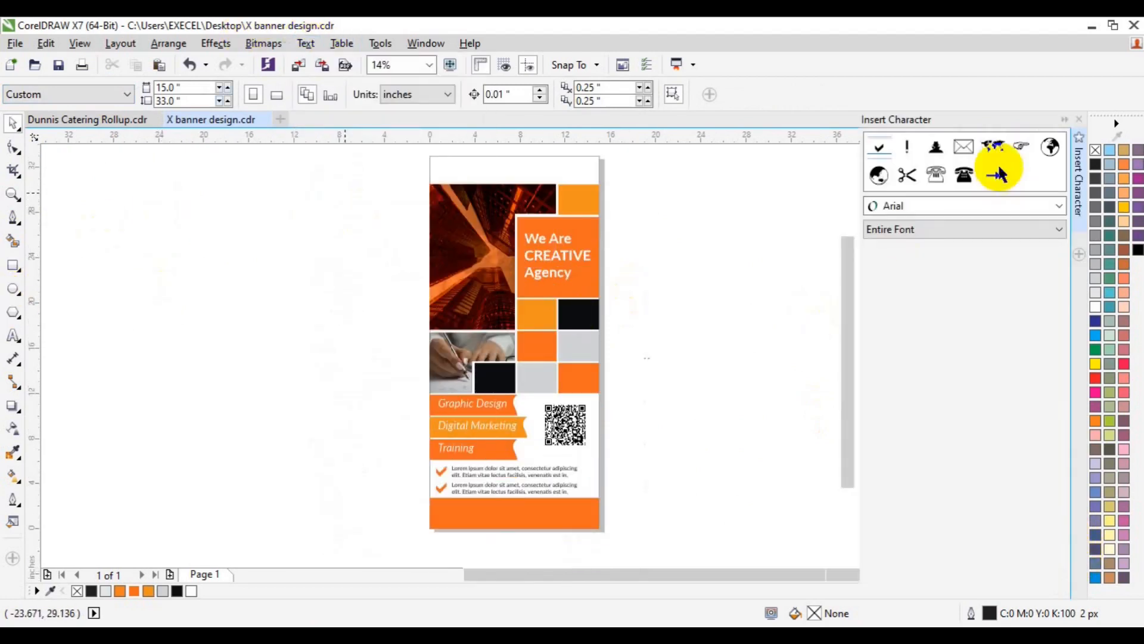
{"action": "left_click_drag", "start_coordinate": [798, 195], "coordinate": [588, 381]}
{"action": "left_click_drag", "start_coordinate": [580, 211], "coordinate": [719, 316]}
{"action": "key", "text": "Delete"}
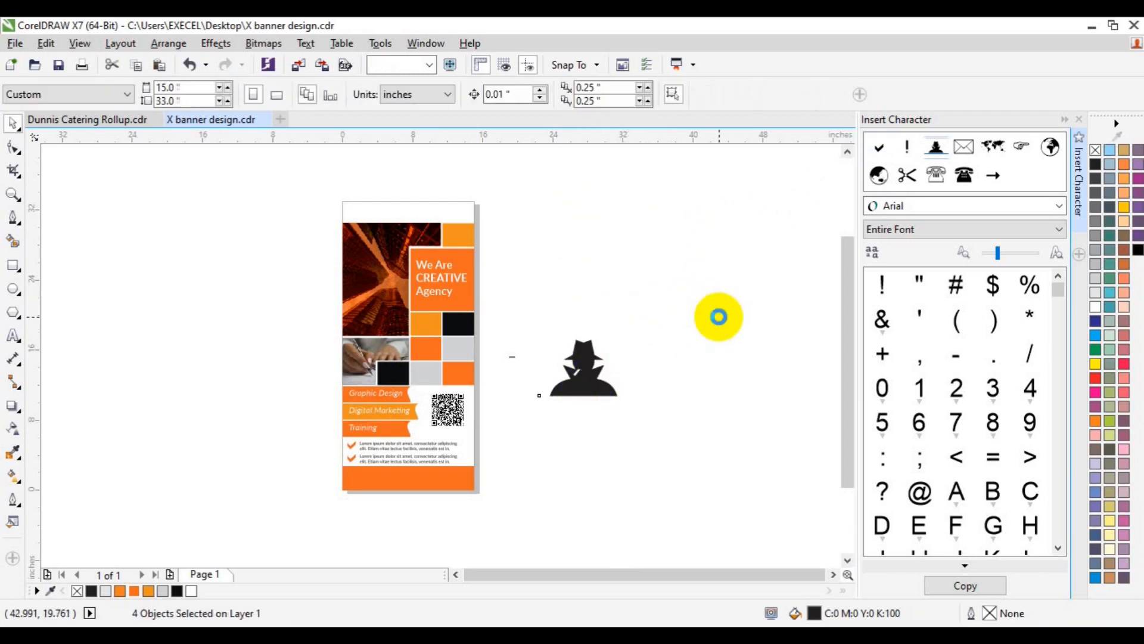
- Fill the hatted figure orange and shrink it to about 4.18 in wide and 3.47 in high
{"action": "left_click", "coordinate": [554, 385]}
{"action": "left_click", "coordinate": [134, 590]}
{"action": "left_click_drag", "start_coordinate": [623, 400], "coordinate": [613, 390]}
- Reduce the figure to about 1.48 in wide and 1.23 in high and place it at the left end of the white header strip
{"action": "left_click", "coordinate": [13, 194]}
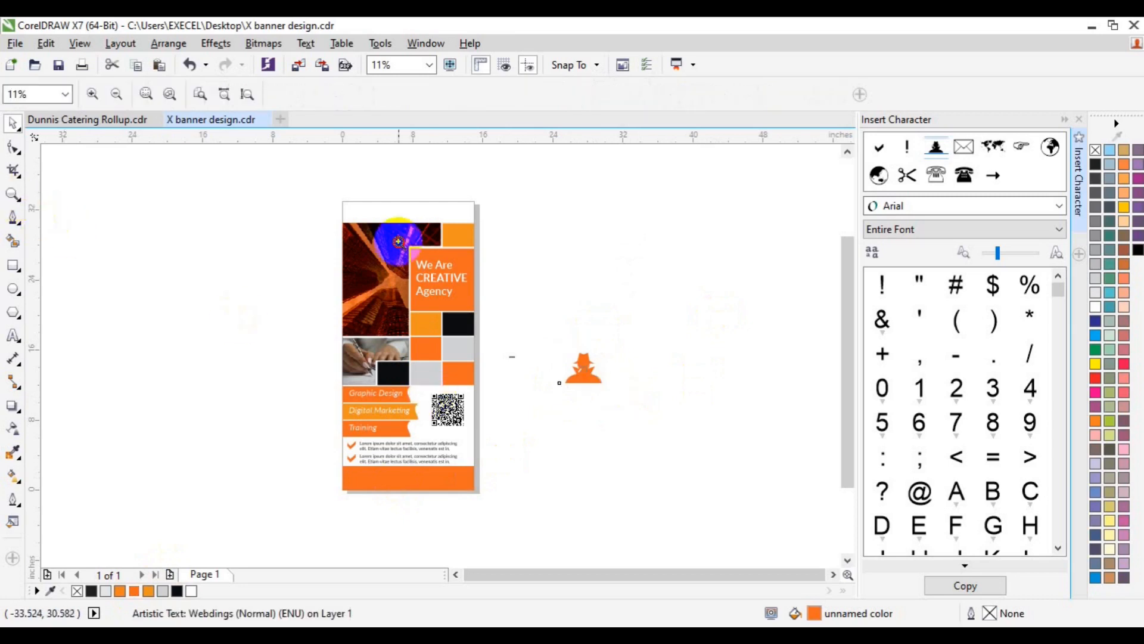
{"action": "left_click", "coordinate": [398, 241]}
{"action": "key", "text": "p"}
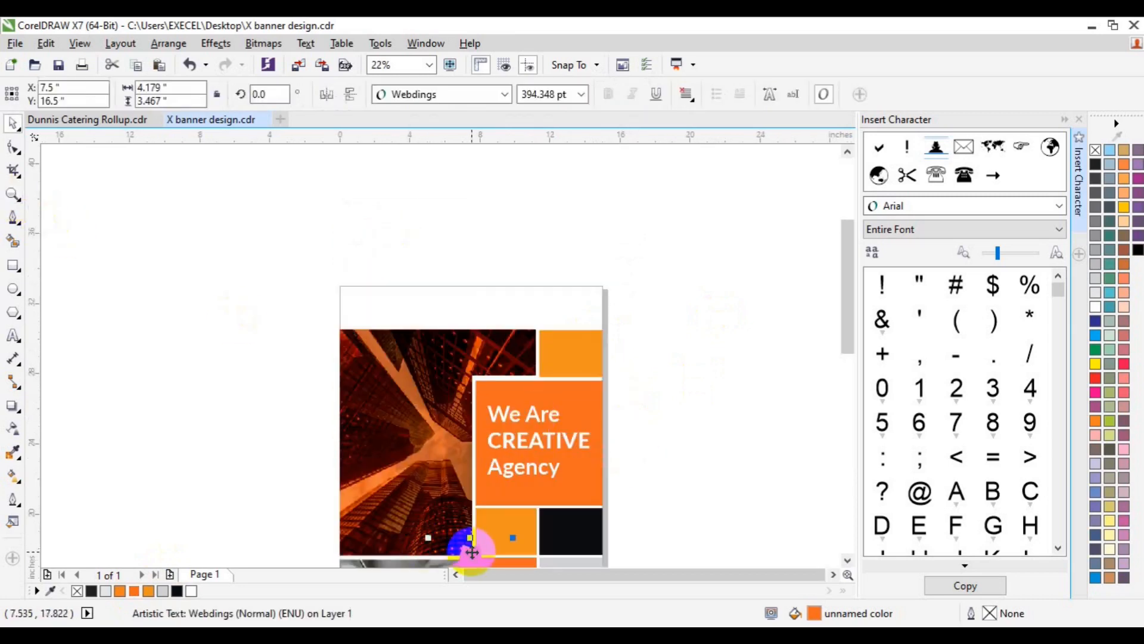
{"action": "left_click", "coordinate": [508, 304], "text": "shift"}
{"action": "key", "text": "t"}
{"action": "left_click", "coordinate": [674, 319]}
{"action": "left_click", "coordinate": [468, 334]}
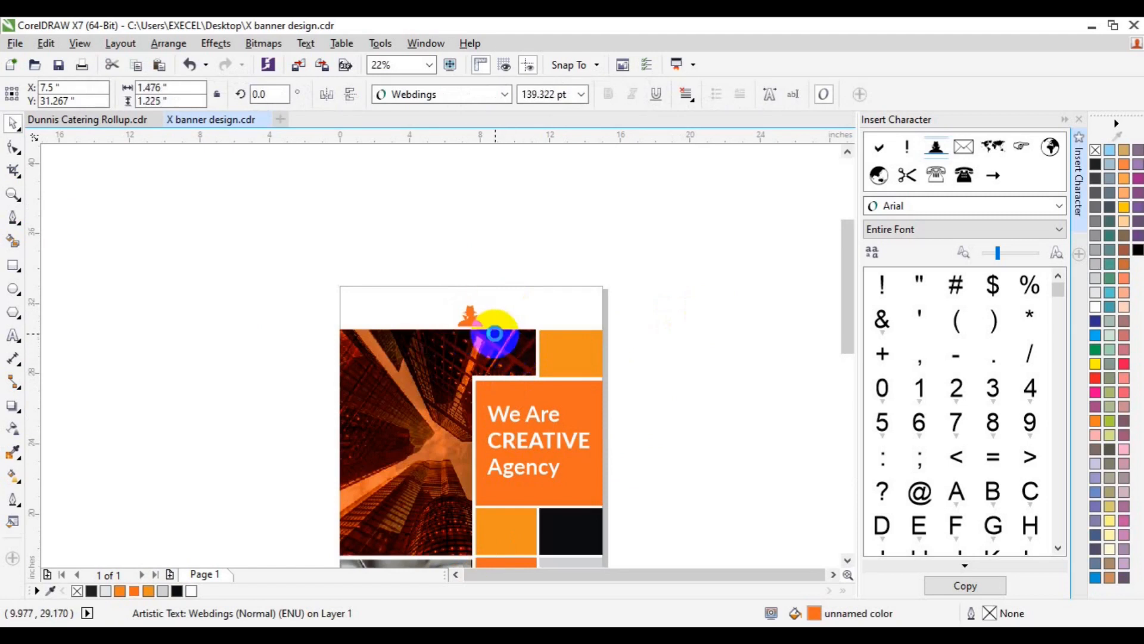
{"action": "left_click_drag", "start_coordinate": [481, 320], "coordinate": [382, 311]}
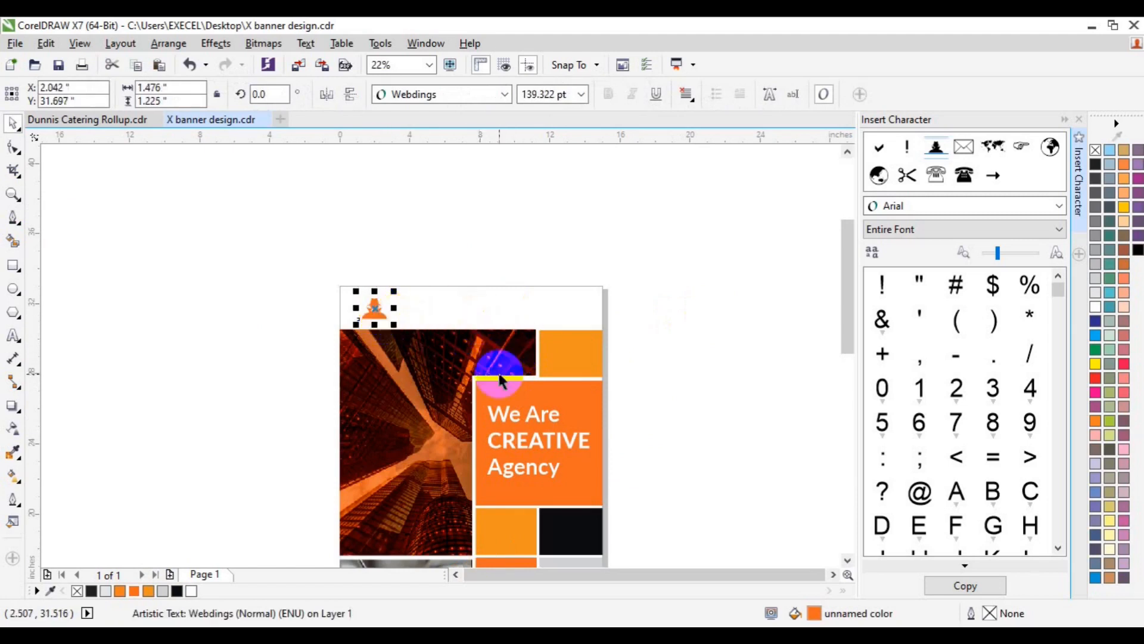
- Duplicate the "We Are CREATIVE Agency" headline and replace the copy's text with "EXCEL GRAPHICS AND MULTIMEDIA"
{"action": "left_click", "coordinate": [538, 448]}
{"action": "key", "text": "ctrl+d"}
{"action": "left_click", "coordinate": [13, 336]}
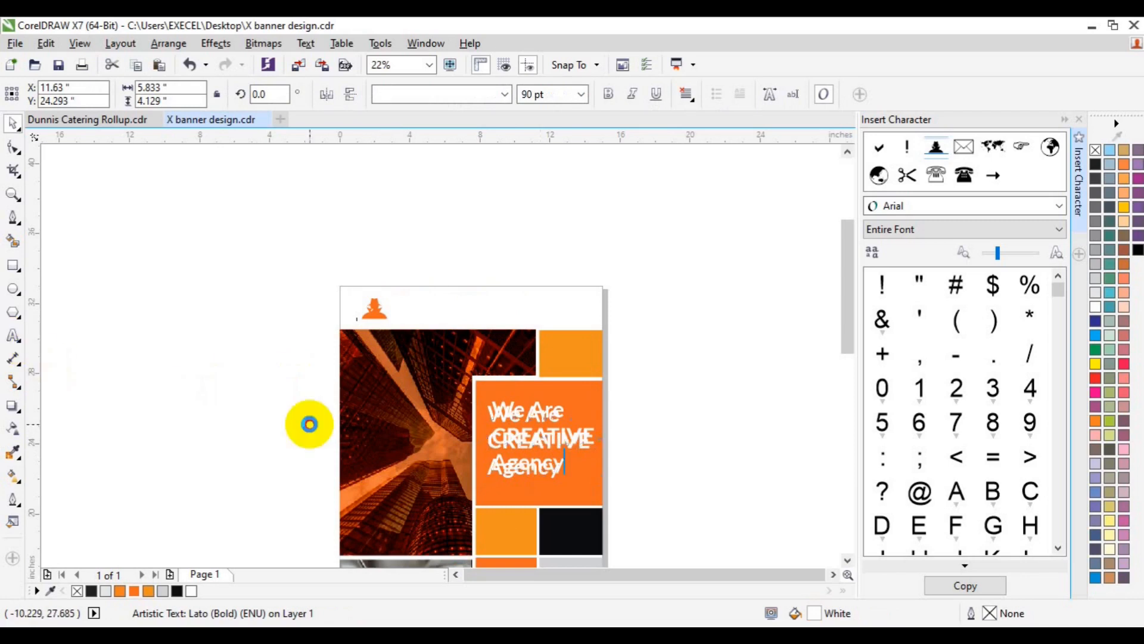
{"action": "key", "text": "ctrl+a"}
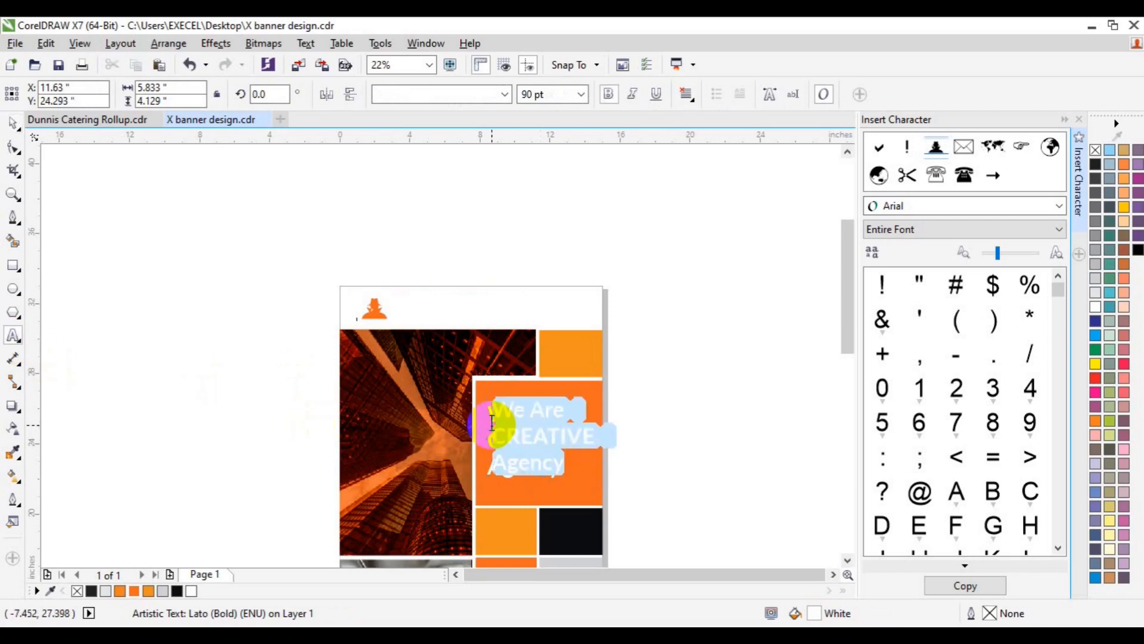
{"action": "type", "text": "Com"}
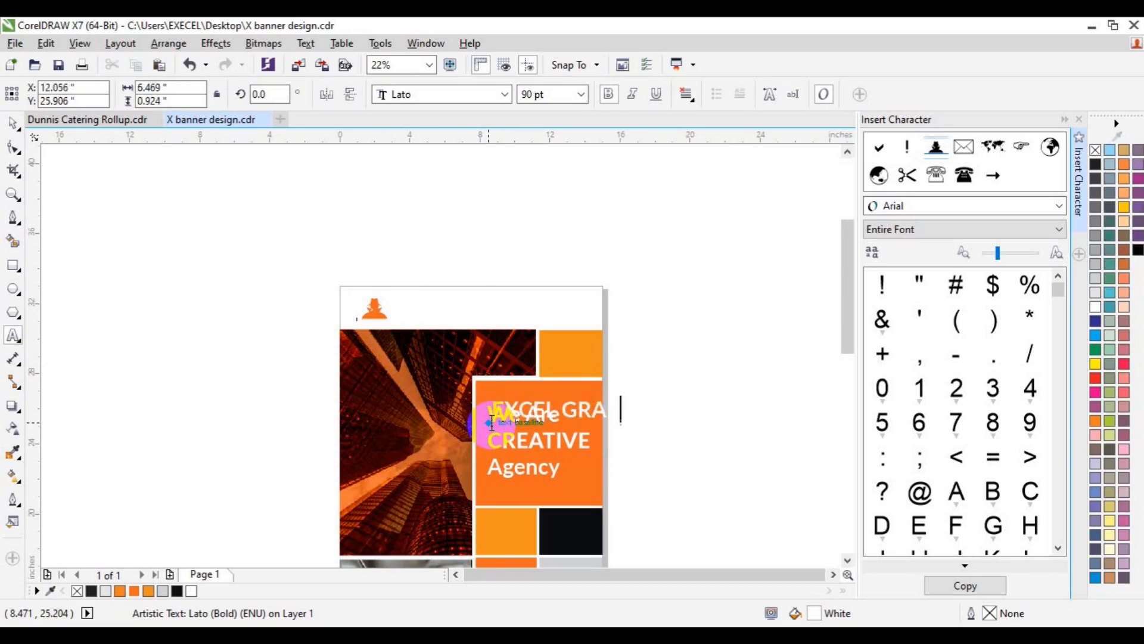
{"action": "type", "text": "TIMEDIA"}
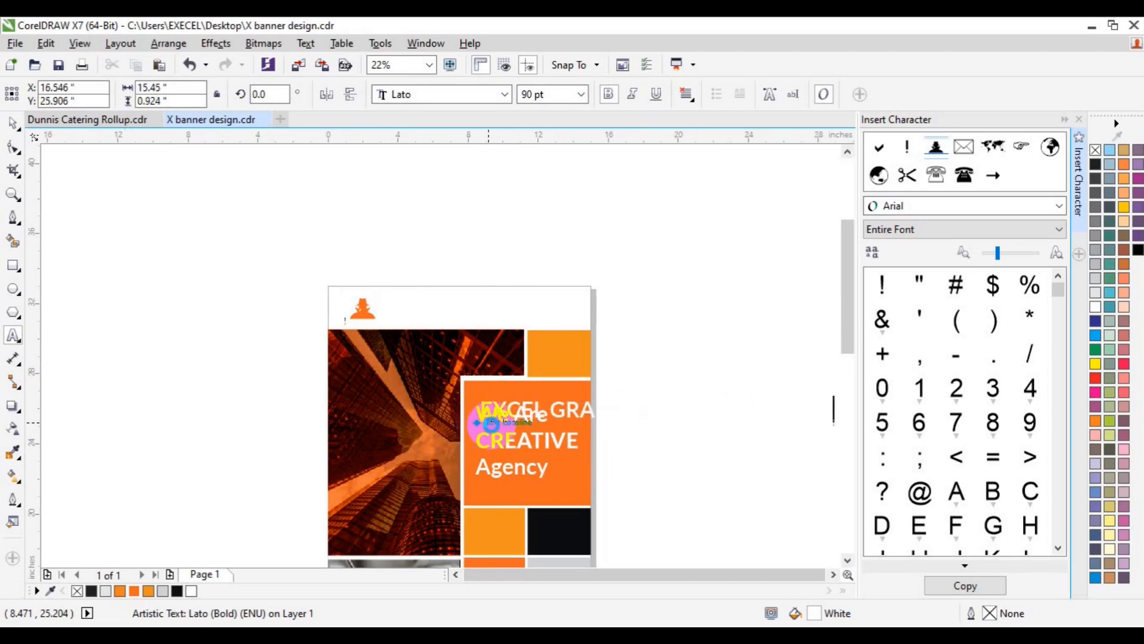
- Fill the company name with the document's near-black colour and move it into the white header strip beside the figure
{"action": "key", "text": "ctrl+a"}
{"action": "left_click", "coordinate": [177, 591]}
{"action": "left_click", "coordinate": [12, 123]}
{"action": "left_click_drag", "start_coordinate": [647, 410], "coordinate": [569, 304]}
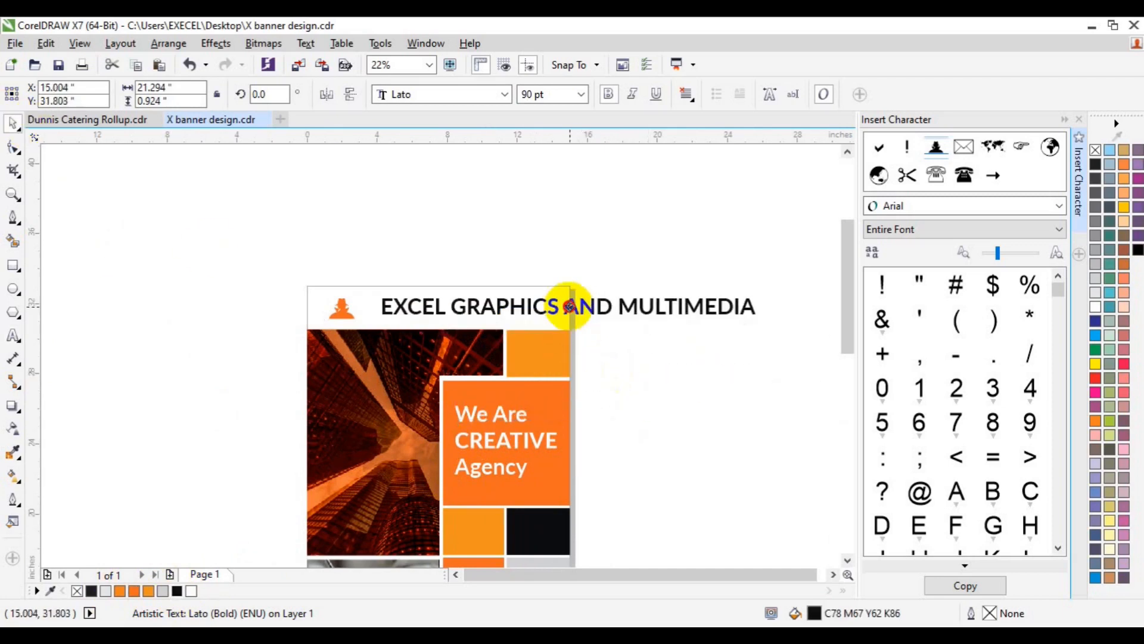
- Break the company name into two lines before "AND" and set its font size to 40 pt
{"action": "left_click", "coordinate": [13, 334]}
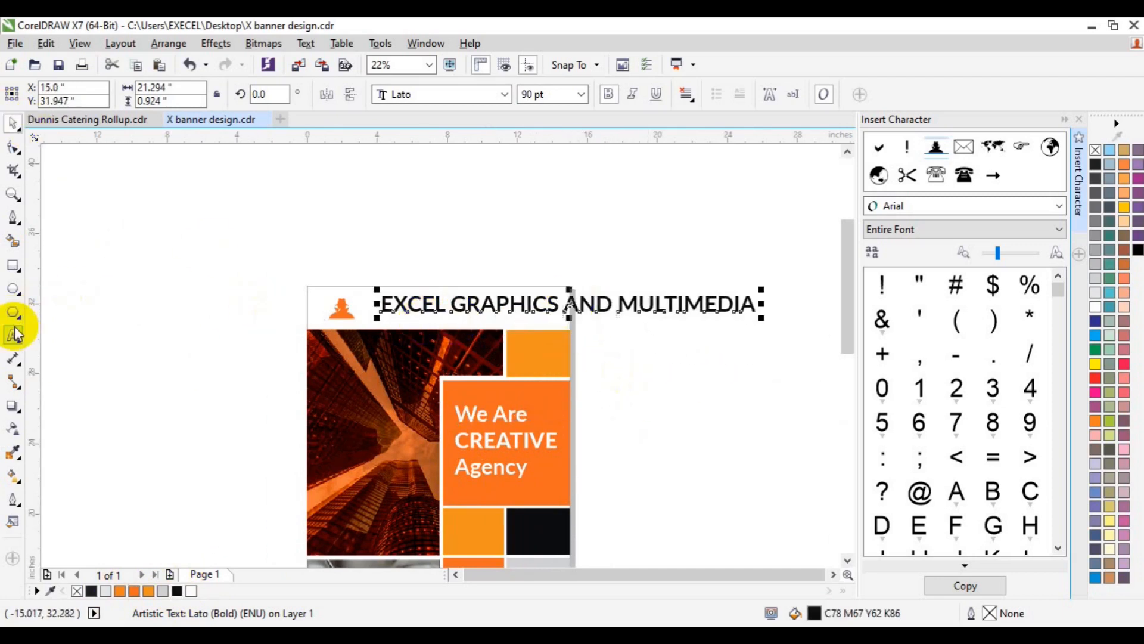
{"action": "left_click", "coordinate": [563, 304]}
{"action": "key", "text": "Return"}
{"action": "key", "text": "ctrl+a"}
{"action": "left_click", "coordinate": [581, 94]}
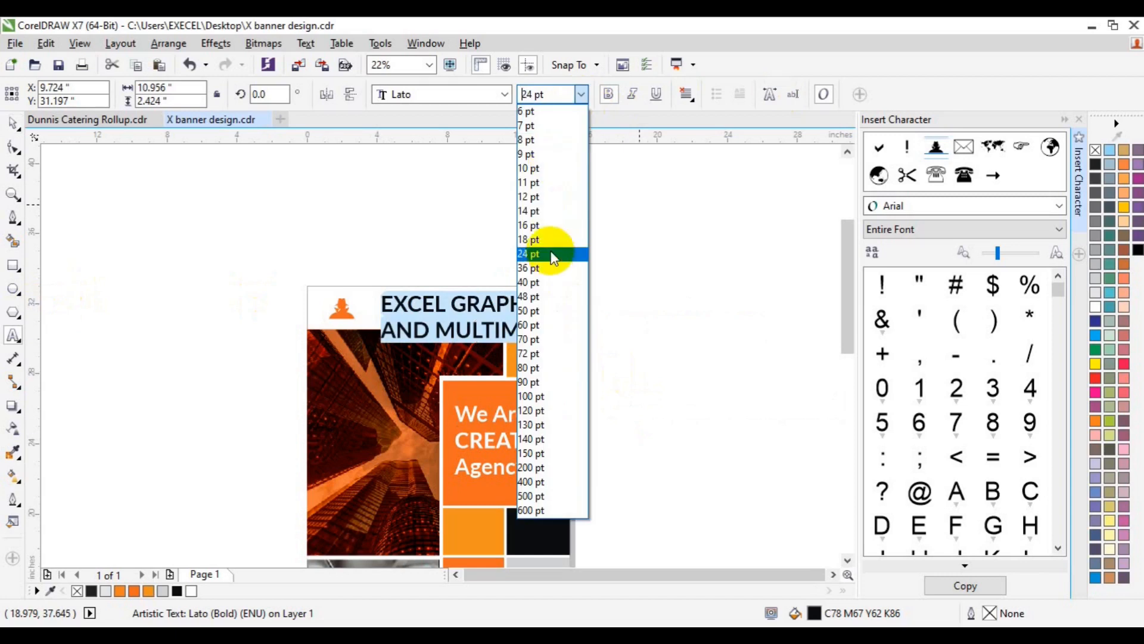
{"action": "left_click", "coordinate": [542, 285]}
{"action": "left_click", "coordinate": [12, 123]}
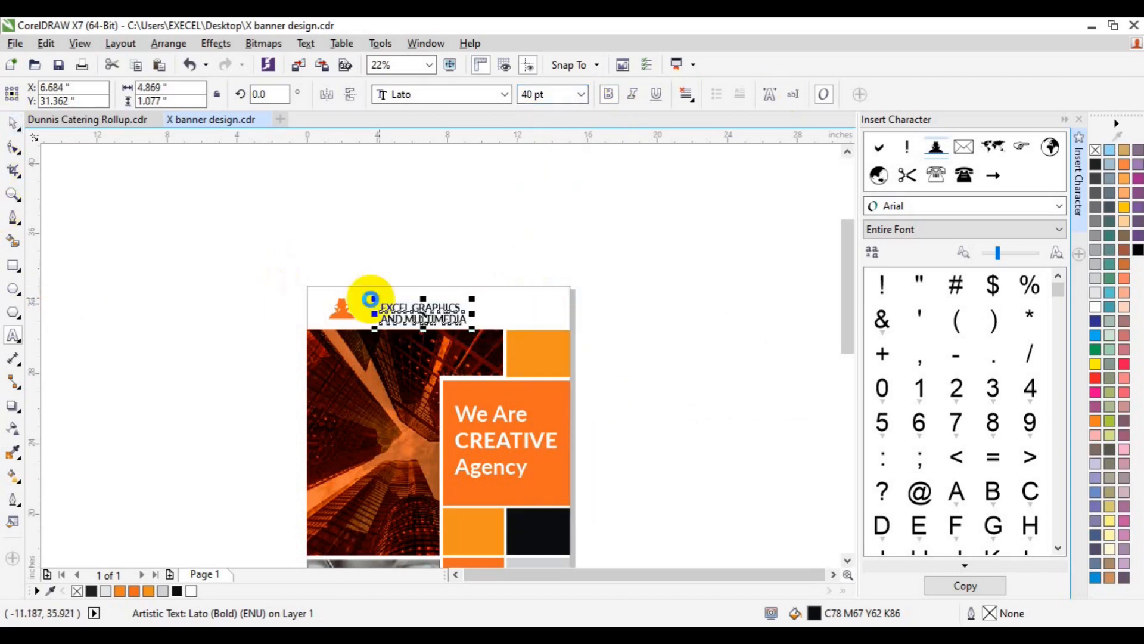
- Align the company name with the orange figure on their horizontal centre line and move it closer to the figure
{"action": "left_click", "coordinate": [348, 316], "text": "shift"}
{"action": "key", "text": "r"}
{"action": "key", "text": "ctrl+z"}
{"action": "key", "text": "e"}
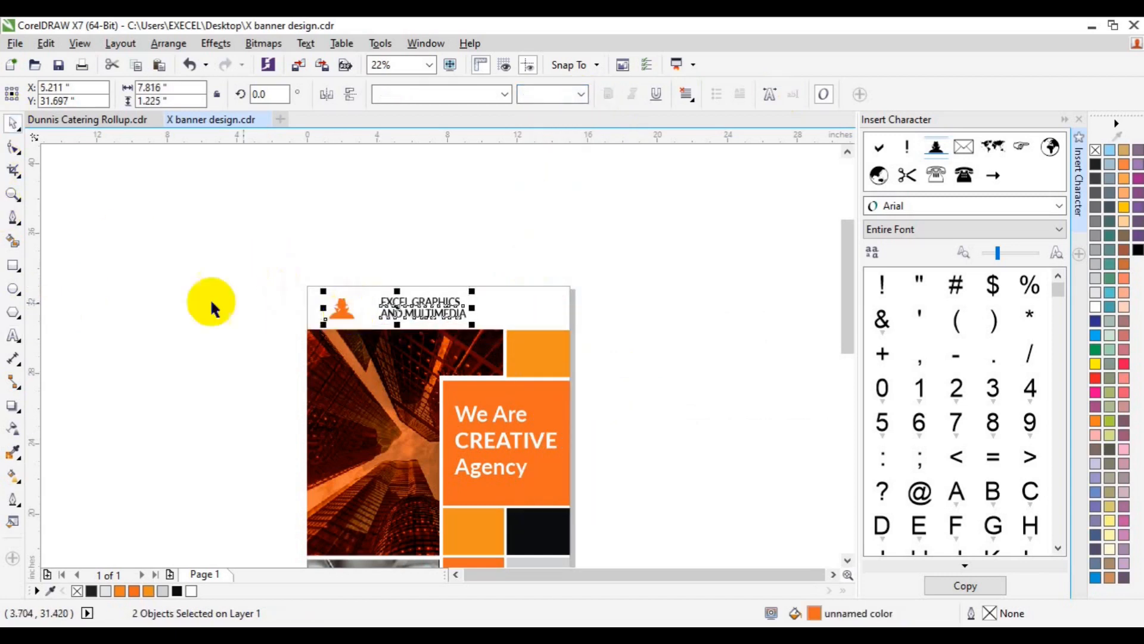
{"action": "left_click", "coordinate": [211, 304]}
{"action": "left_click", "coordinate": [416, 310]}
{"action": "double_click", "coordinate": [440, 308]}
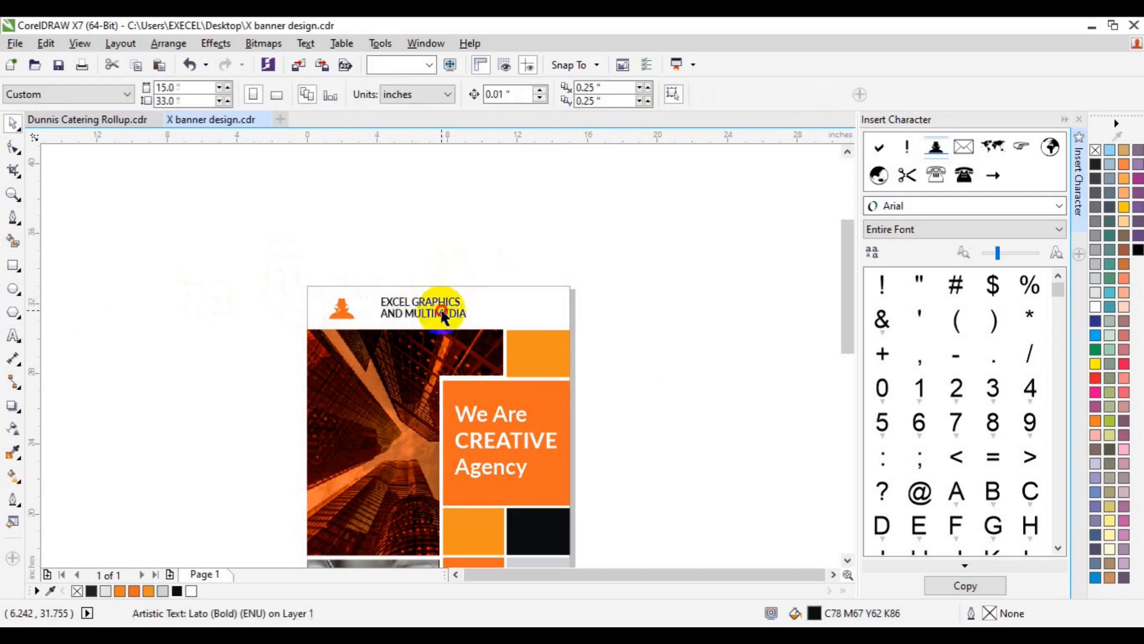
{"action": "left_click", "coordinate": [294, 276]}
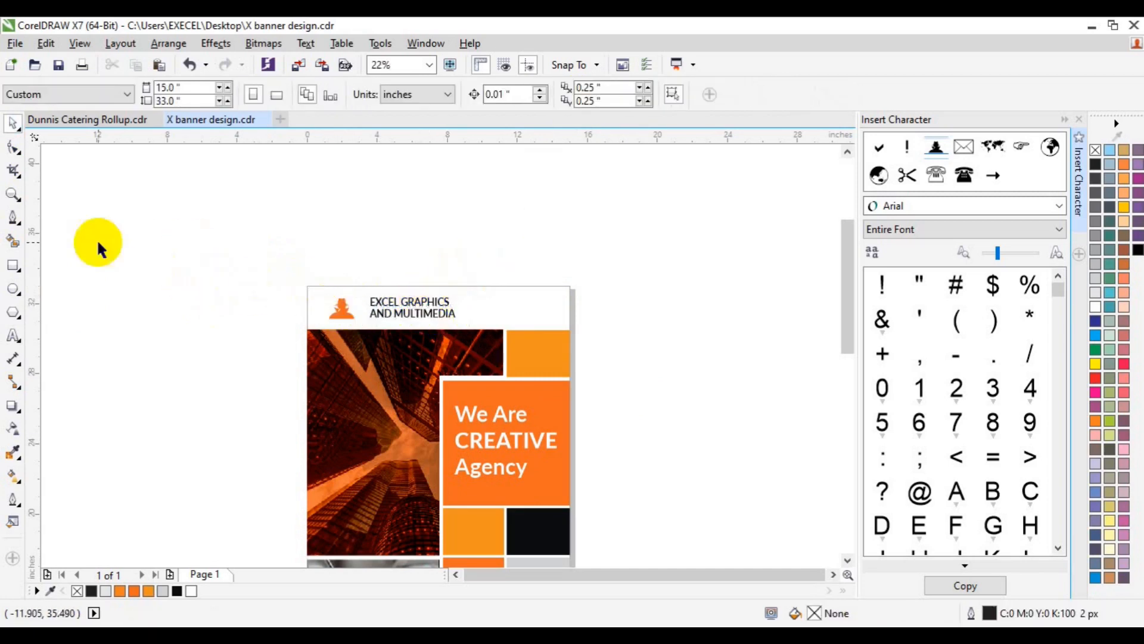
- Draw a vertical divider about 1.81 in high between the figure and the company name and change its outline width
{"action": "left_click", "coordinate": [13, 218]}
{"action": "left_click_drag", "start_coordinate": [359, 294], "coordinate": [359, 330]}
{"action": "left_click", "coordinate": [359, 328]}
{"action": "key", "text": "space"}
{"action": "left_click", "coordinate": [475, 243]}
{"action": "left_click", "coordinate": [359, 309]}
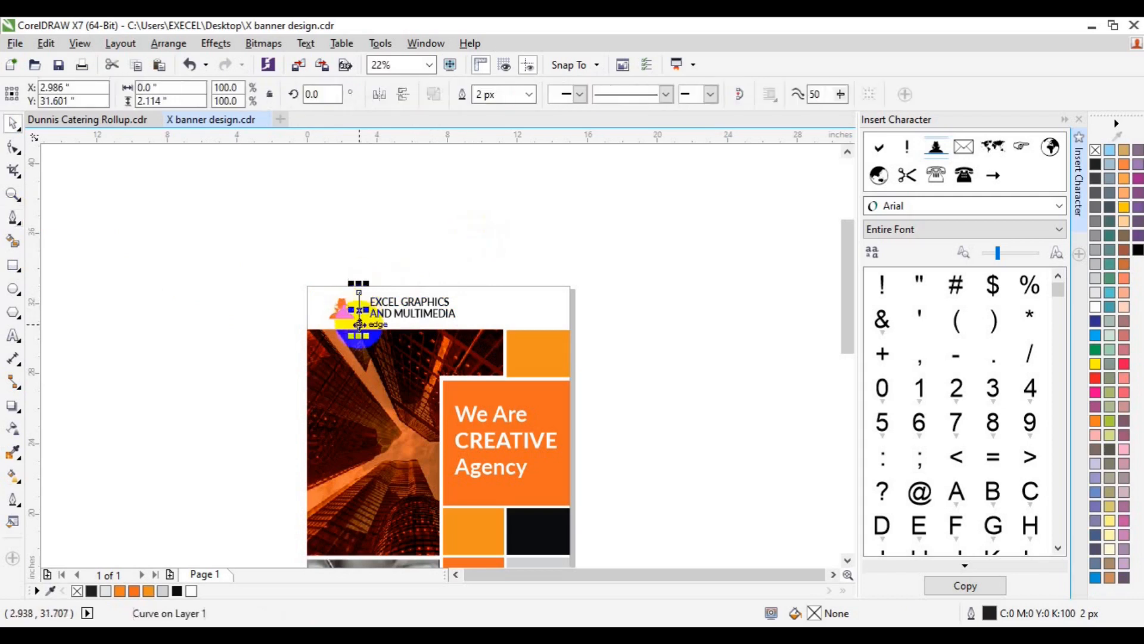
{"action": "left_click_drag", "start_coordinate": [359, 333], "coordinate": [360, 328]}
{"action": "left_click", "coordinate": [530, 95]}
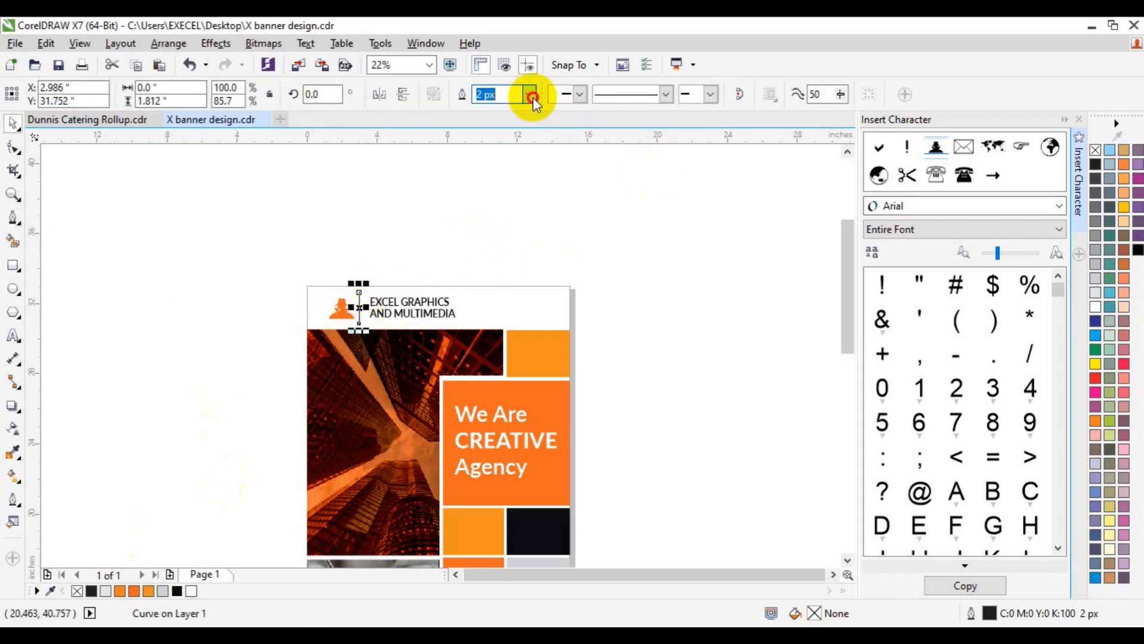
{"action": "left_click", "coordinate": [511, 188]}
- Group the figure, divider line and company name, and shift the group slightly left in the header strip
{"action": "left_click", "coordinate": [381, 307], "text": "shift"}
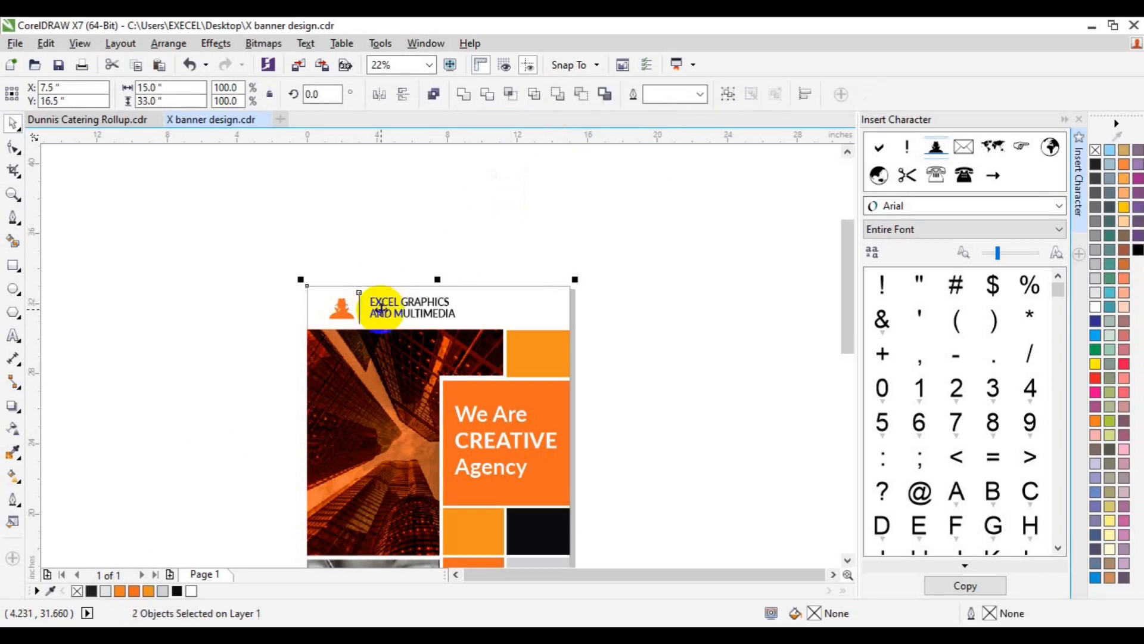
{"action": "left_click", "coordinate": [251, 296]}
{"action": "left_click_drag", "start_coordinate": [343, 257], "coordinate": [480, 338]}
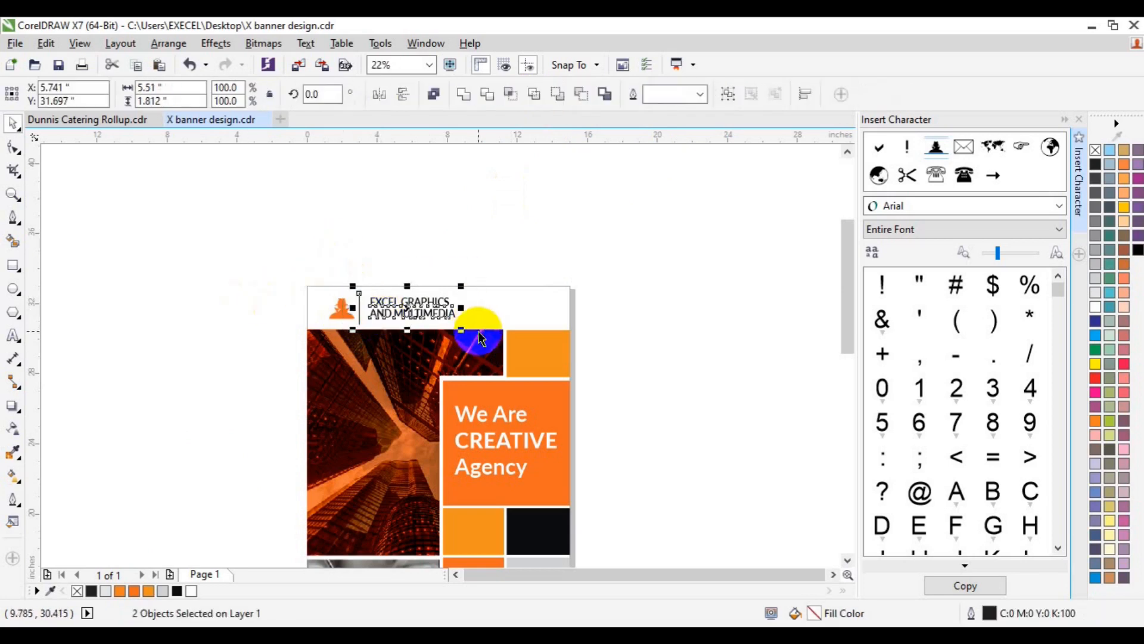
{"action": "left_click", "coordinate": [339, 314], "text": "shift"}
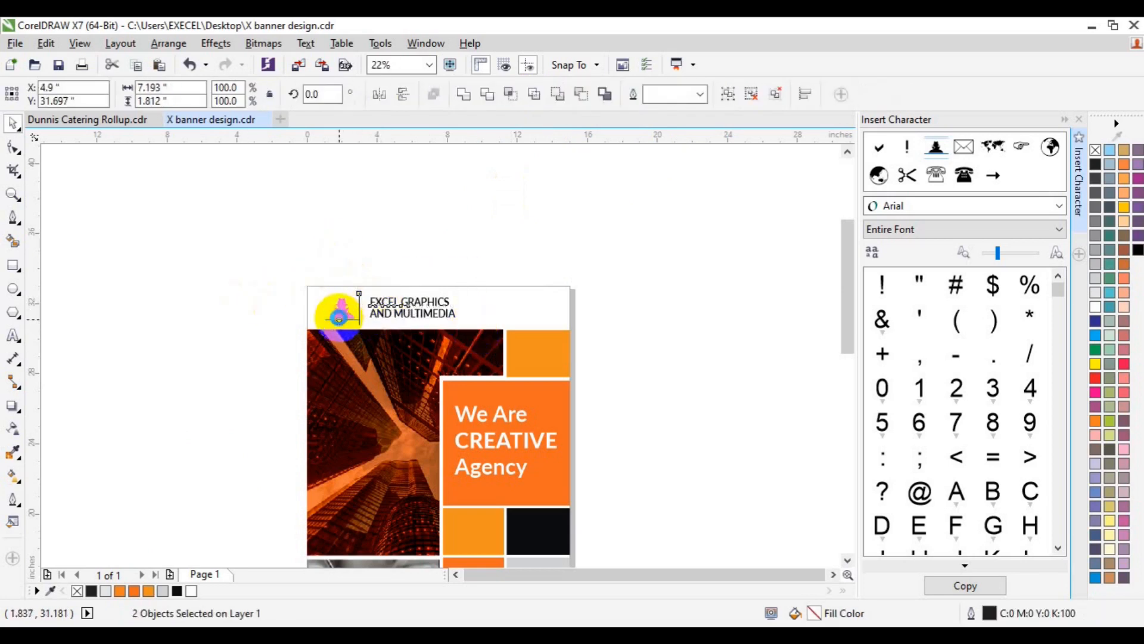
{"action": "key", "text": "ctrl+g"}
{"action": "left_click_drag", "start_coordinate": [401, 307], "coordinate": [391, 307]}
{"action": "left_click", "coordinate": [600, 274]}
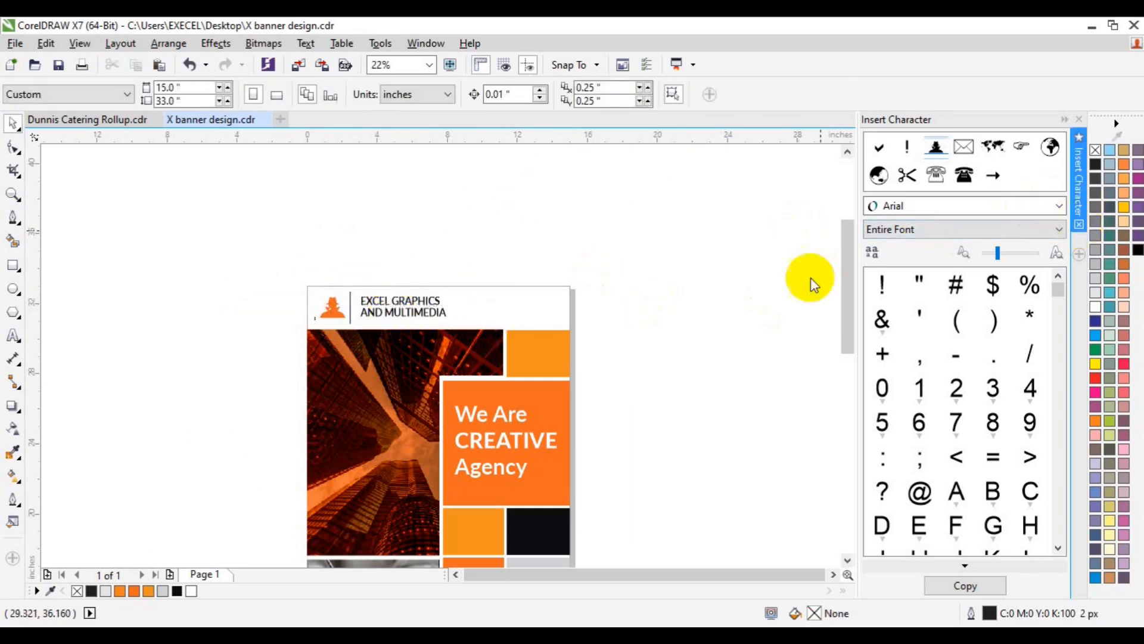
- Copy the "Graphic Design" text onto the footer bar, remove its italics and replace it with "CALL NOW:" and the phone number
{"action": "left_click_drag", "start_coordinate": [1073, 307], "coordinate": [1070, 441]}
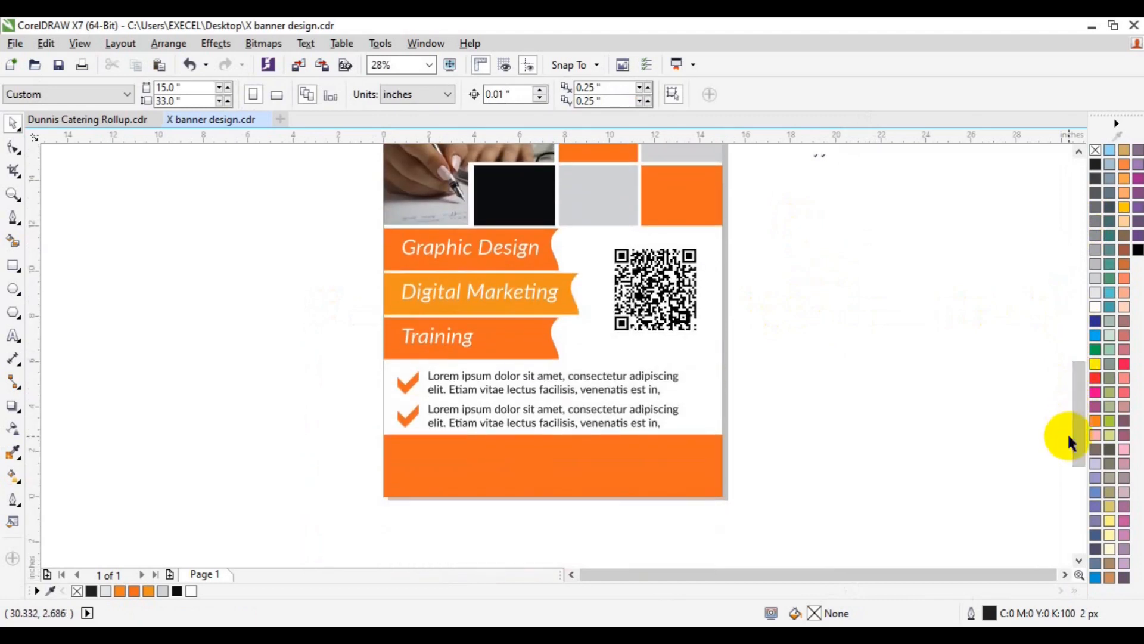
{"action": "left_click", "coordinate": [422, 251]}
{"action": "left_click", "coordinate": [429, 249]}
{"action": "left_click_drag", "start_coordinate": [430, 248], "coordinate": [478, 457]}
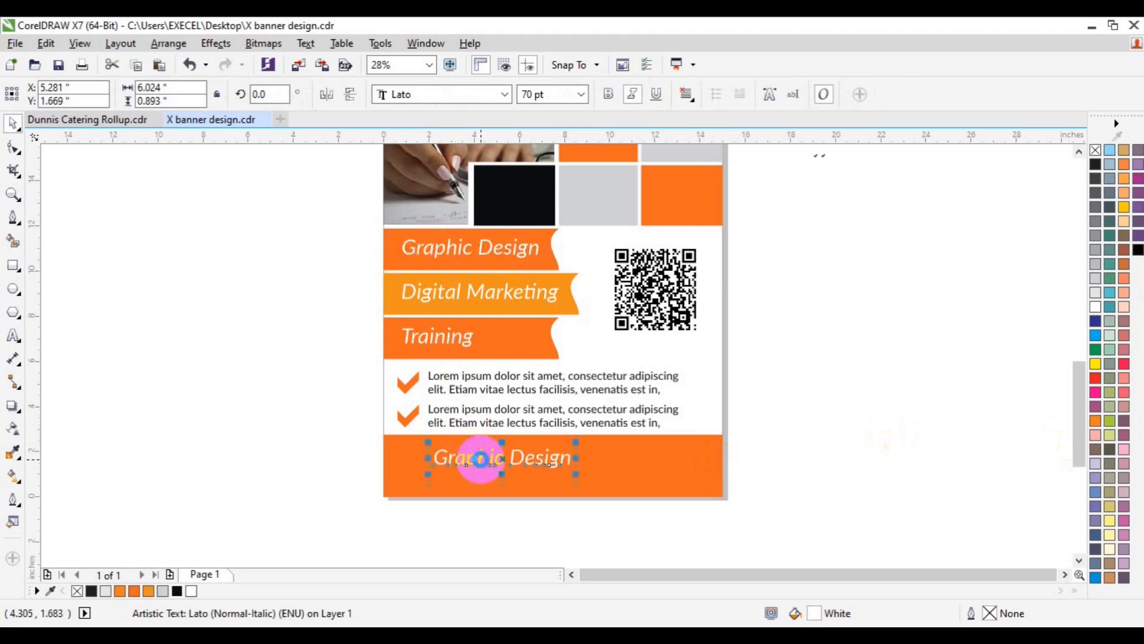
{"action": "left_click", "coordinate": [12, 334]}
{"action": "left_click", "coordinate": [632, 94]}
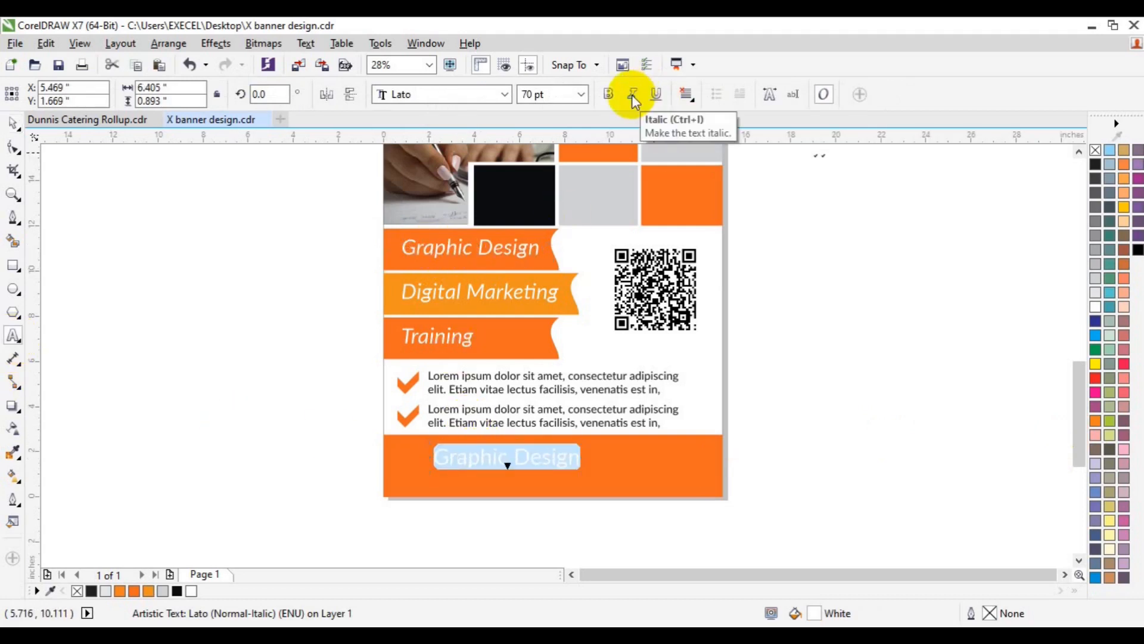
{"action": "type", "text": "CALL NOW: 00.345.908.90"}
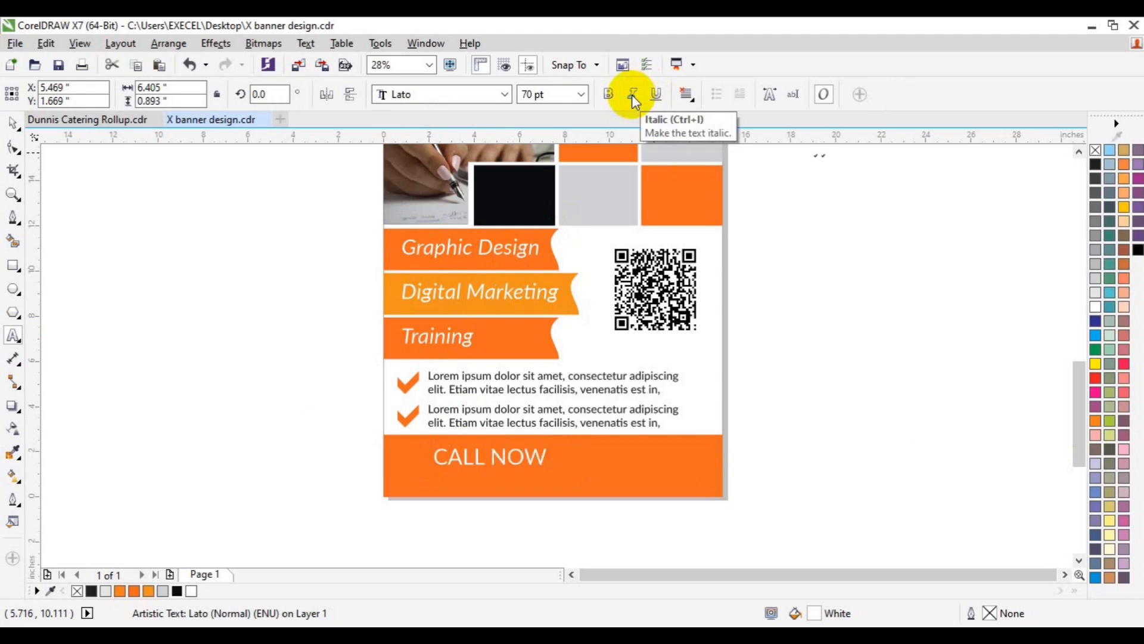
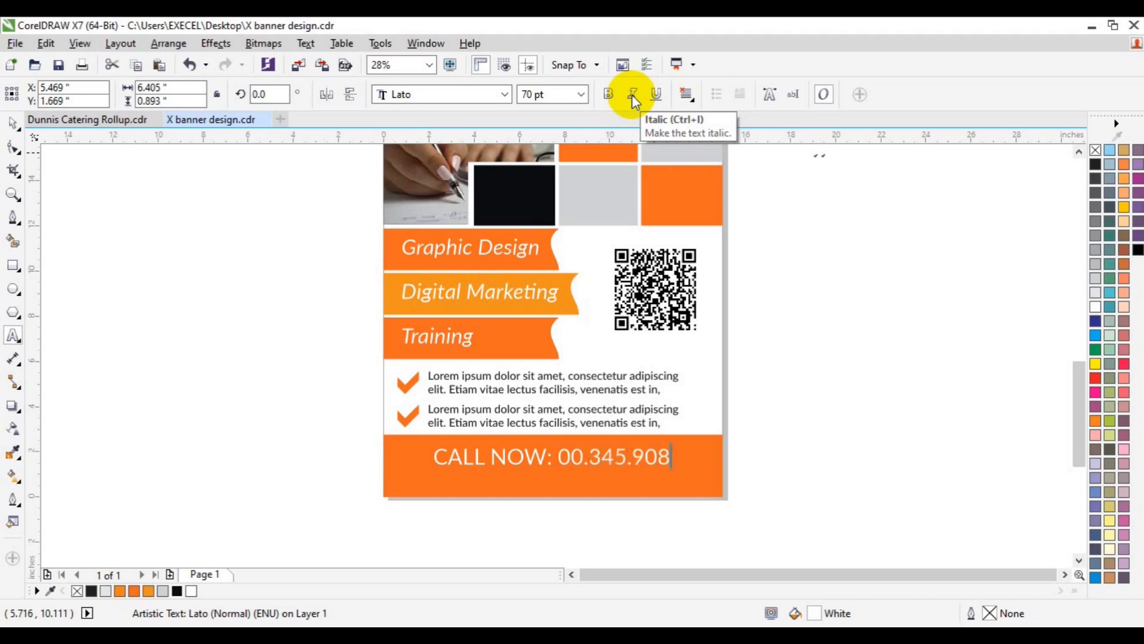
- Make the footer call line bold and set its font size to 60 pt
{"action": "key", "text": "ctrl+a"}
{"action": "left_click", "coordinate": [528, 94]}
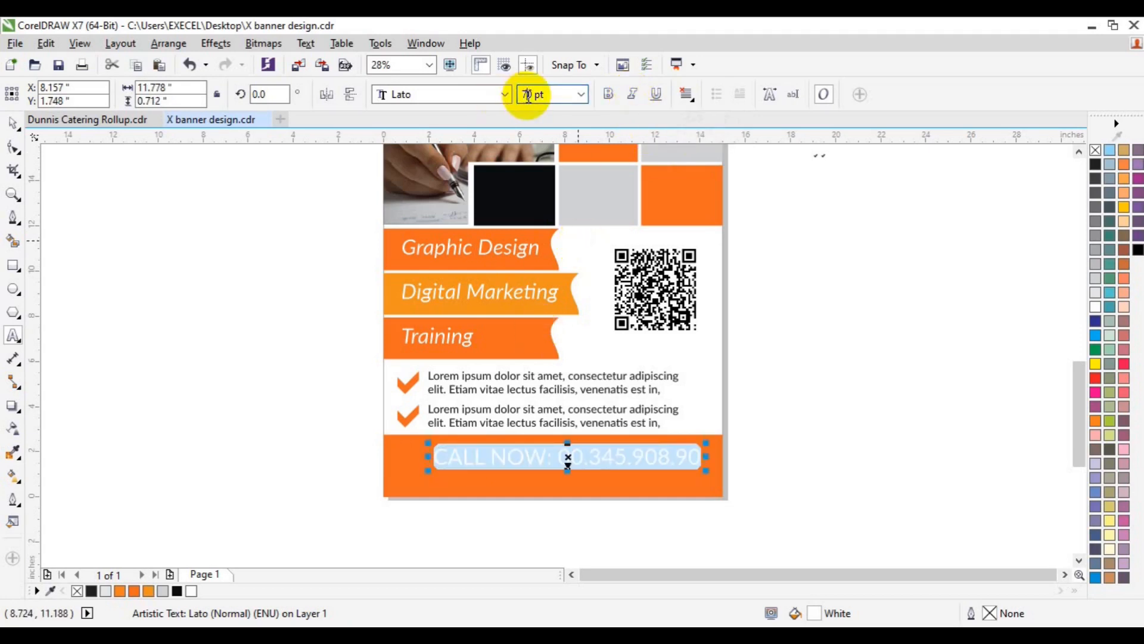
{"action": "key", "text": "Return"}
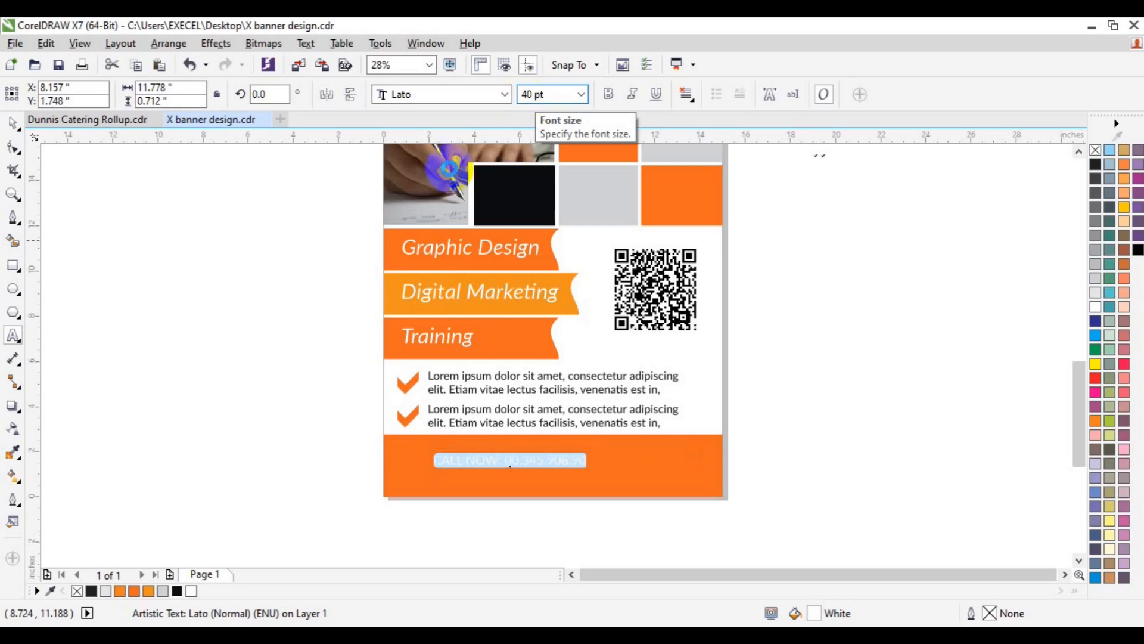
{"action": "left_click", "coordinate": [531, 95]}
{"action": "key", "text": "Return"}
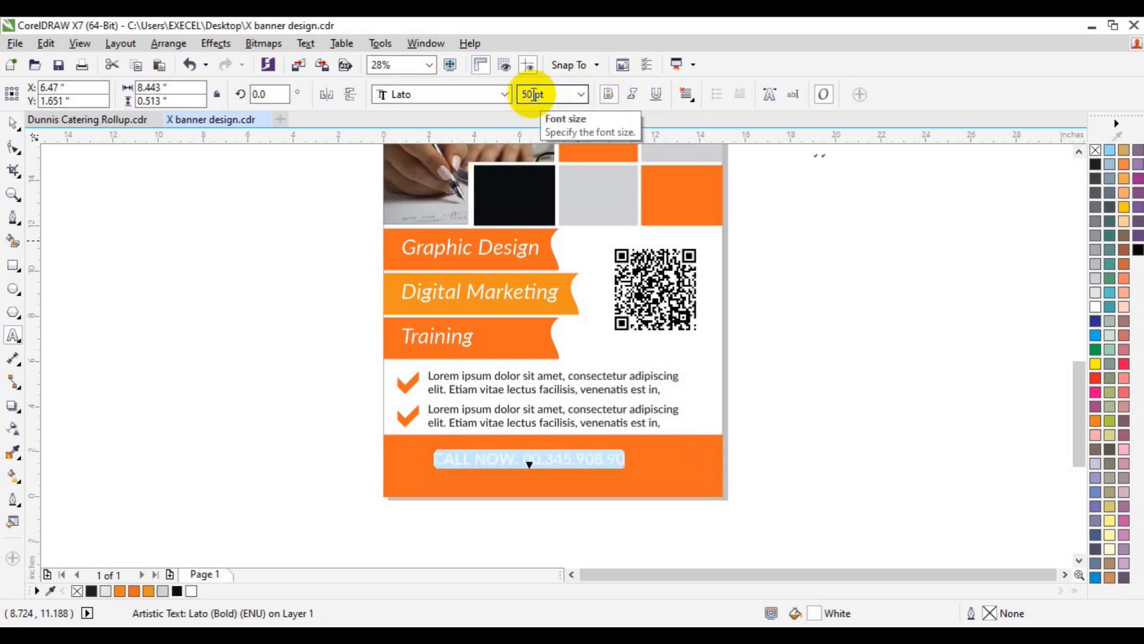
{"action": "left_click", "coordinate": [533, 94]}
{"action": "type", "text": "60"}
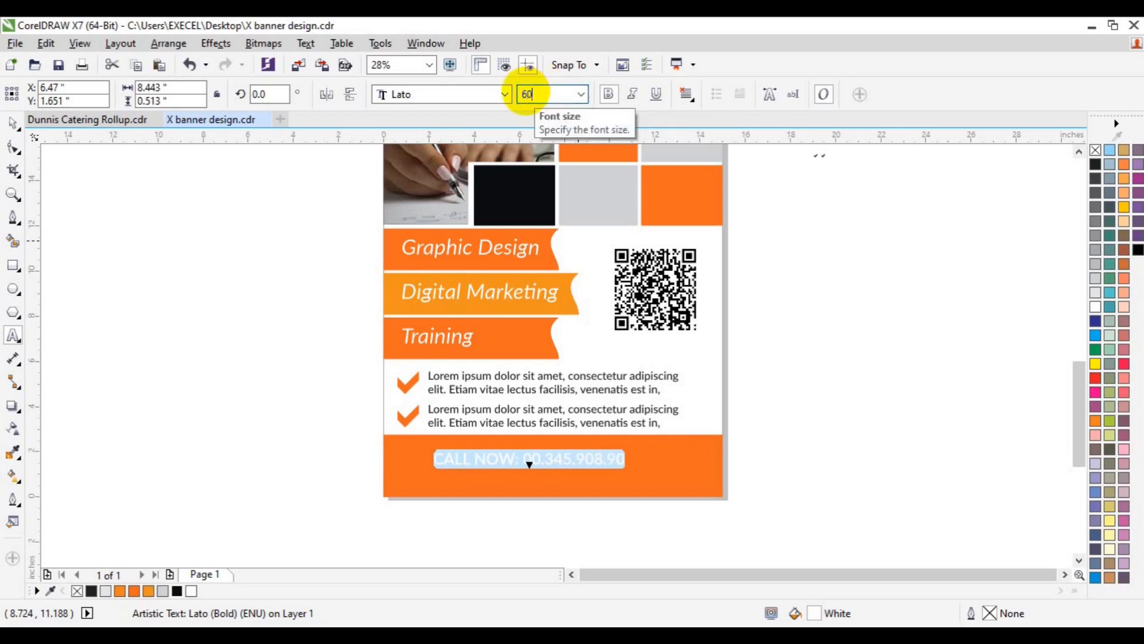
{"action": "key", "text": "Return"}
- Centre the call line horizontally on the orange footer bar and raise it slightly toward the bar's upper edge
{"action": "left_click", "coordinate": [8, 126]}
{"action": "left_click", "coordinate": [410, 465], "text": "shift"}
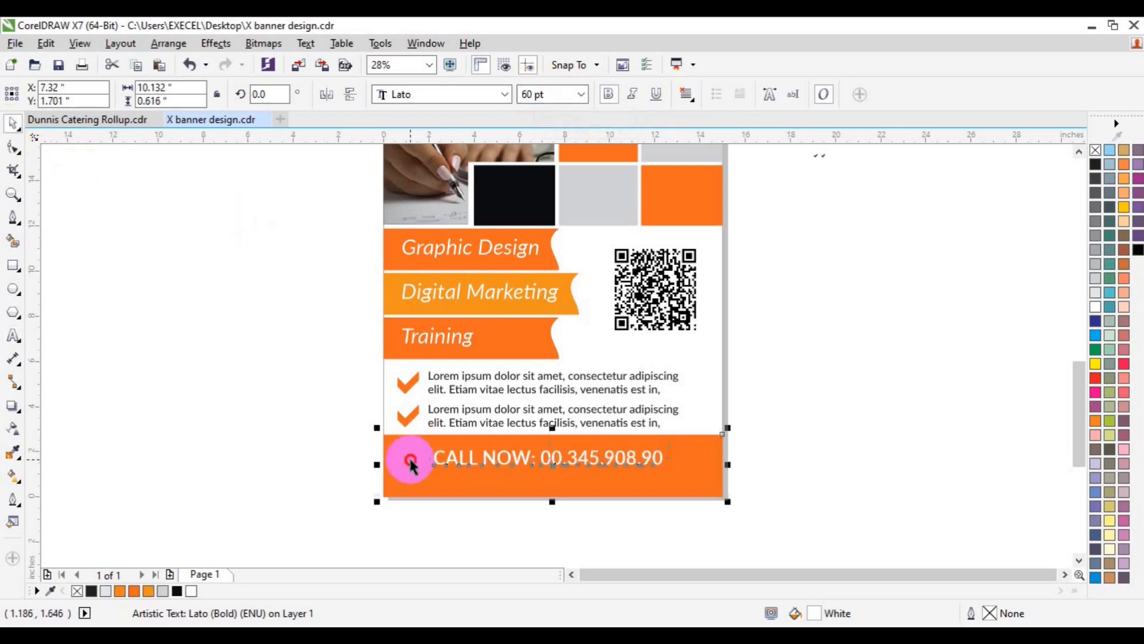
{"action": "key", "text": "c"}
{"action": "left_click", "coordinate": [837, 473]}
{"action": "left_click", "coordinate": [556, 453]}
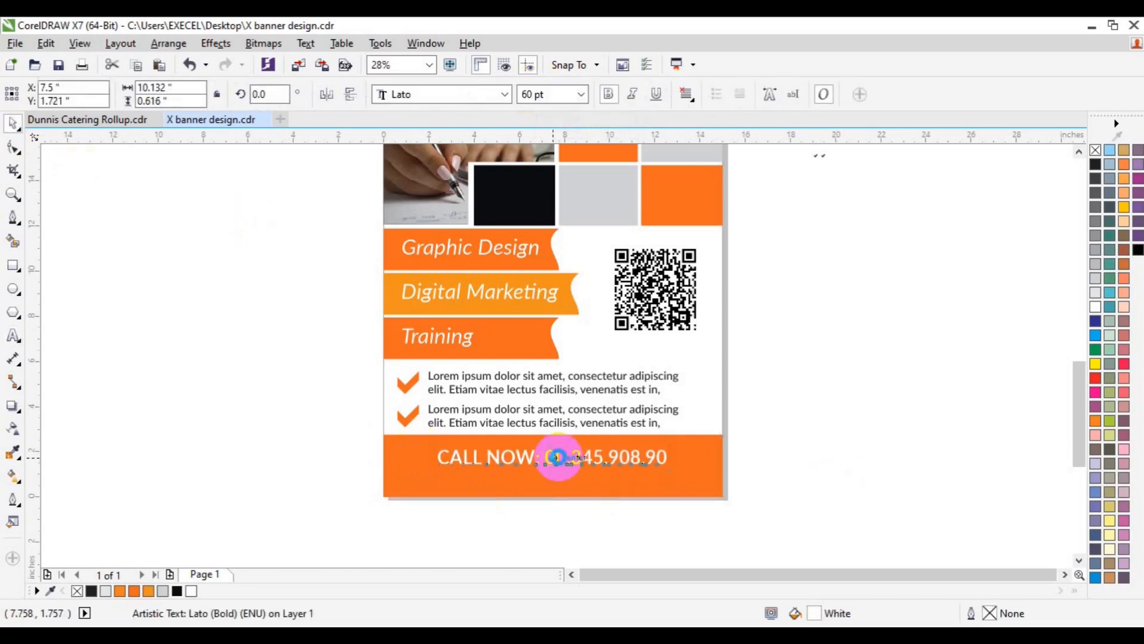
{"action": "left_click", "coordinate": [468, 430]}
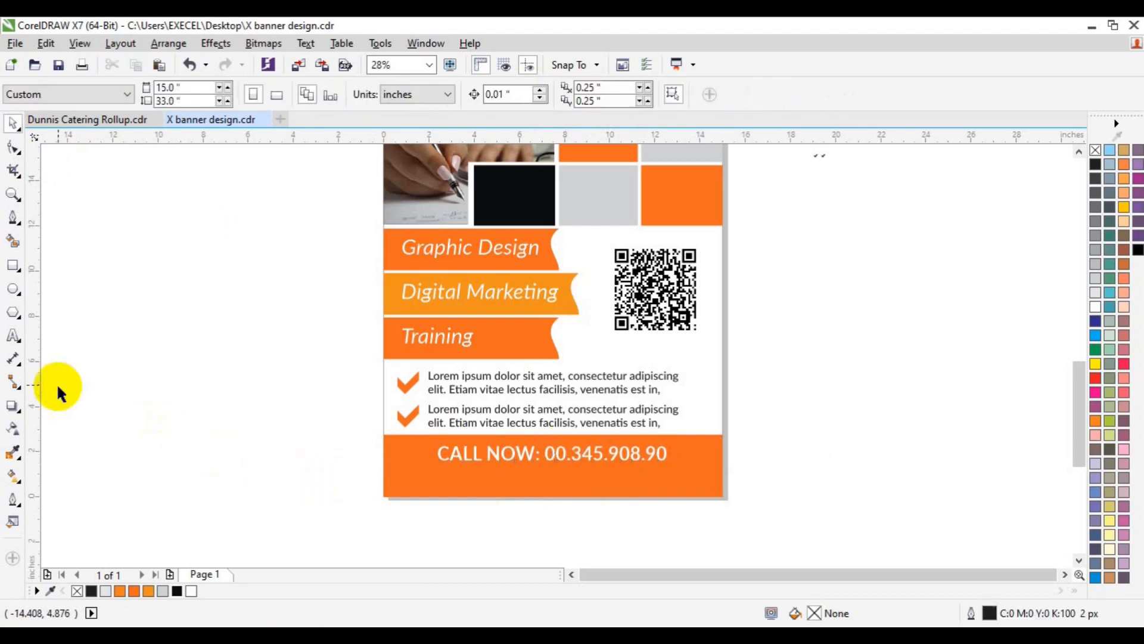
{"action": "left_click", "coordinate": [522, 458]}
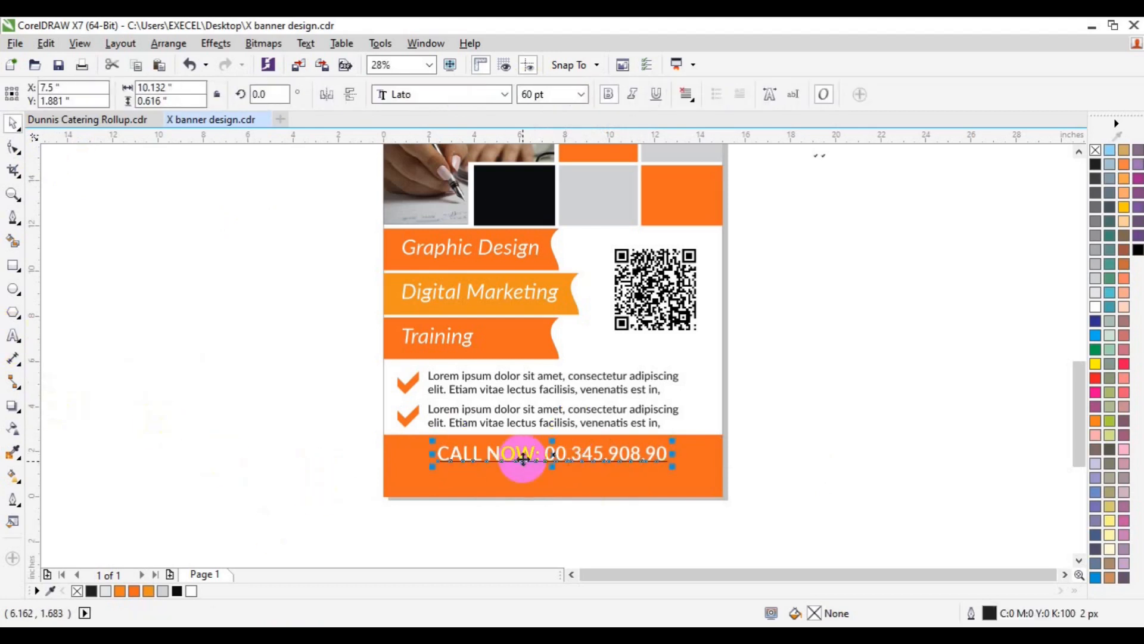
{"action": "key", "text": "ctrl+d"}
{"action": "left_click_drag", "start_coordinate": [556, 447], "coordinate": [545, 476]}
{"action": "left_click", "coordinate": [12, 336]}
{"action": "key", "text": "ctrl+a"}
{"action": "type", "text": "www"}
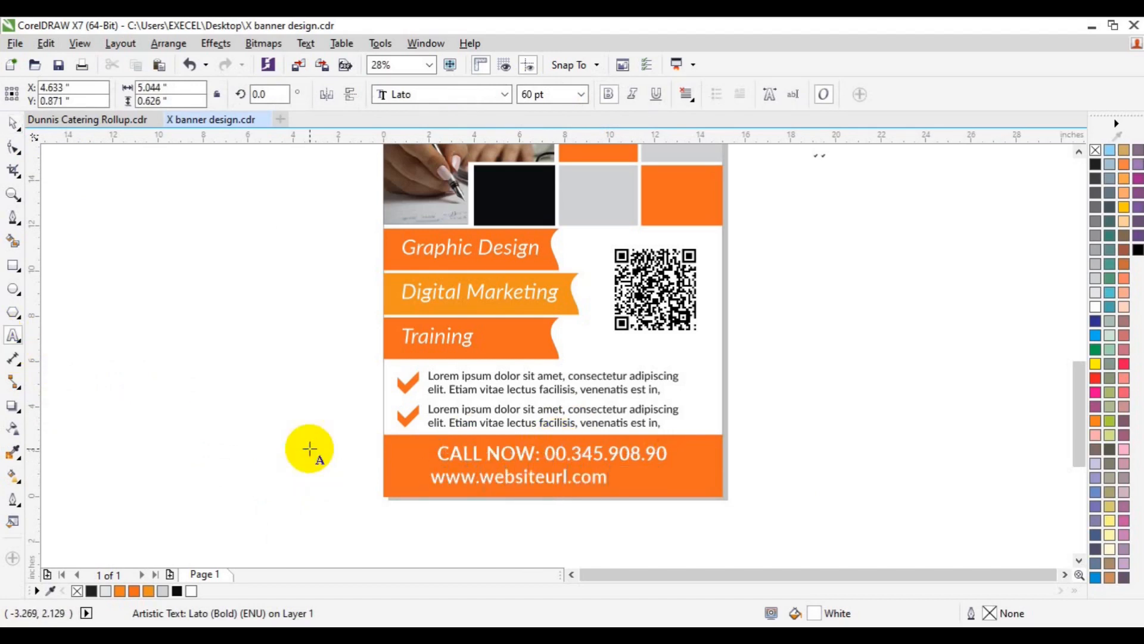
{"action": "key", "text": "Return"}
{"action": "key", "text": "ctrl+z"}
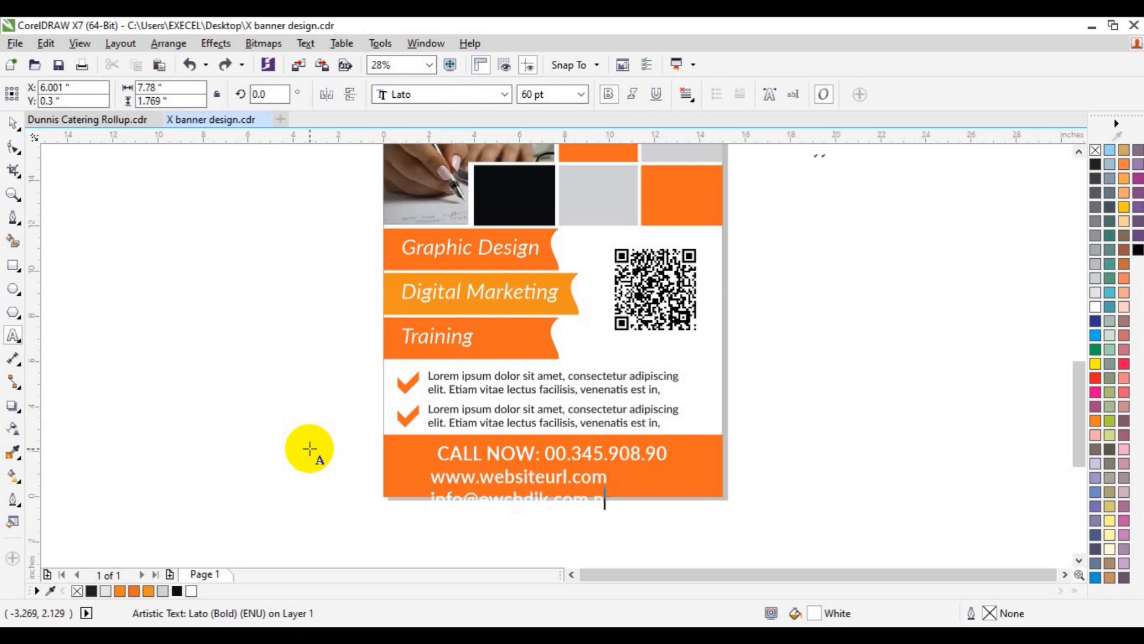
- Set the website and e-mail lines in the footer to 36 pt and lengthen the domain in the e-mail address
{"action": "key", "text": "ctrl+a"}
{"action": "left_click", "coordinate": [581, 94]}
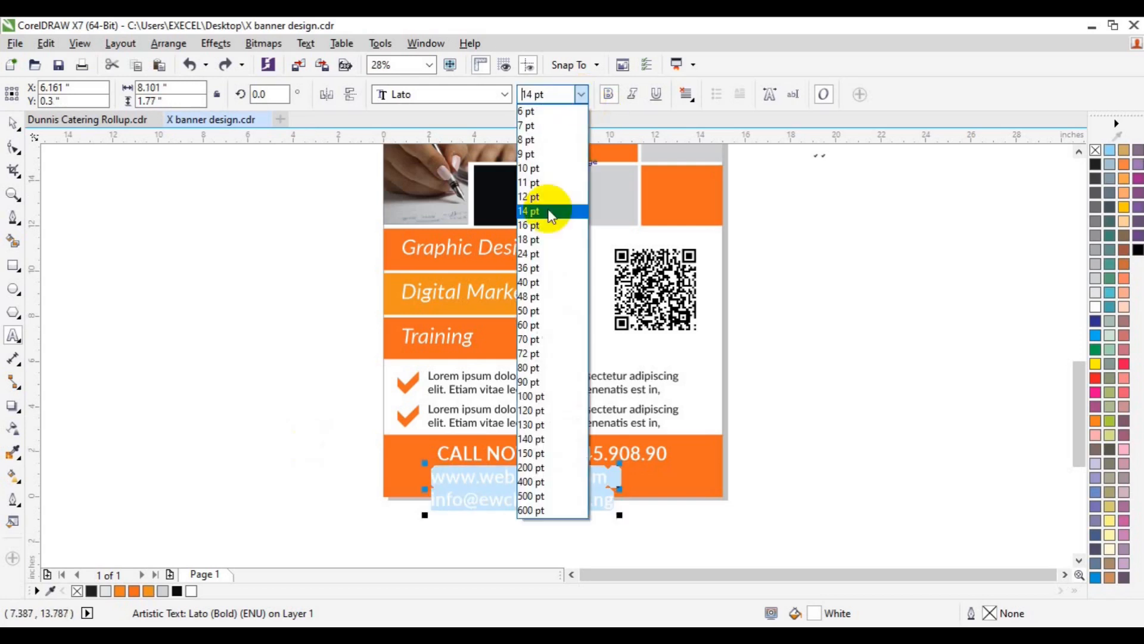
{"action": "left_click", "coordinate": [541, 268]}
{"action": "left_click", "coordinate": [531, 496]}
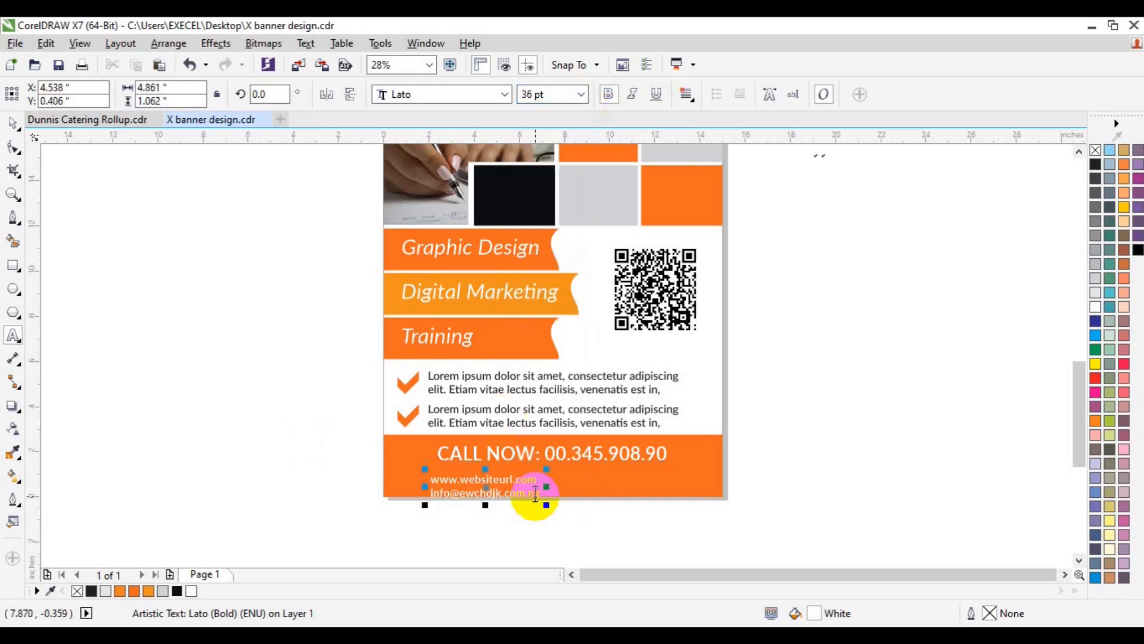
{"action": "left_click", "coordinate": [488, 490]}
- Centre-align the website and e-mail lines and move them up beneath the middle of the call line
{"action": "key", "text": "ctrl+a"}
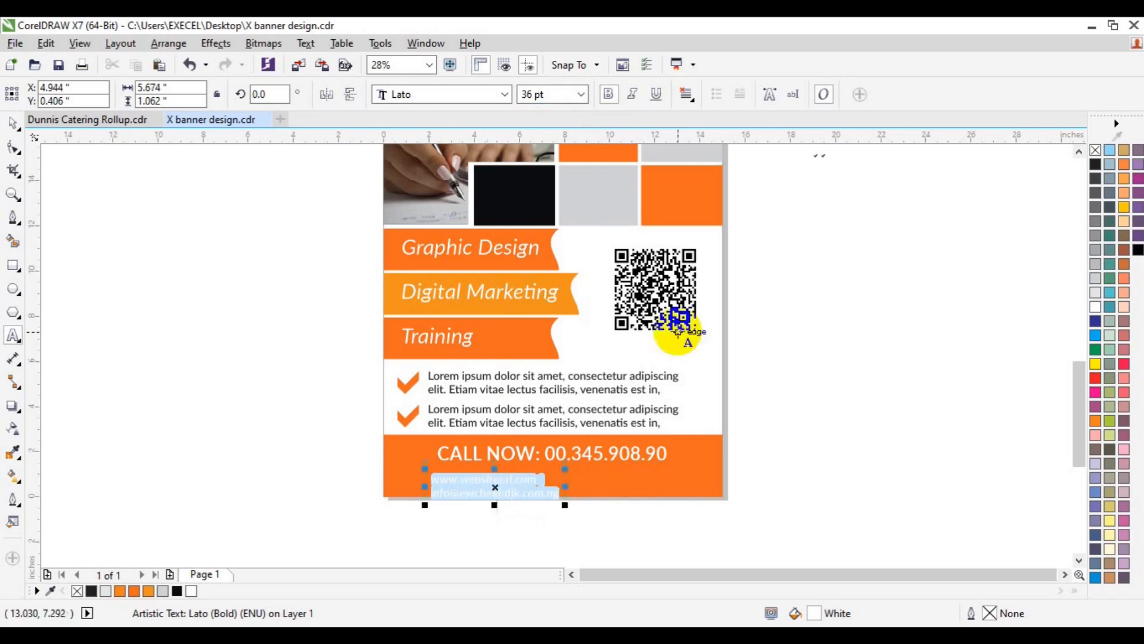
{"action": "left_click", "coordinate": [687, 94]}
{"action": "left_click", "coordinate": [718, 149]}
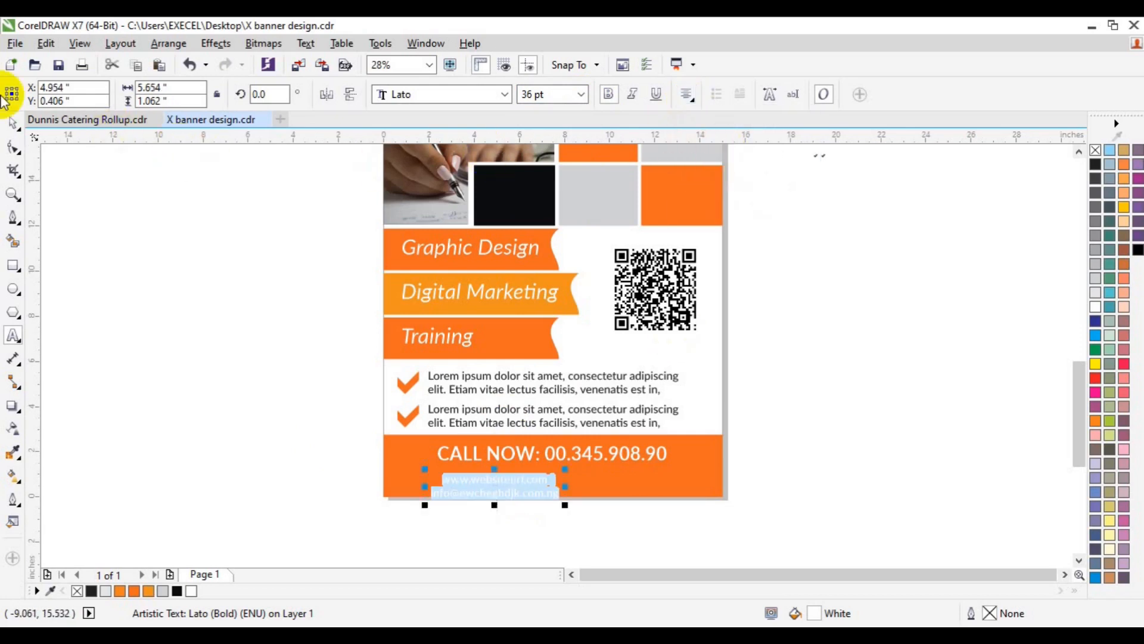
{"action": "left_click", "coordinate": [12, 122]}
{"action": "left_click_drag", "start_coordinate": [497, 490], "coordinate": [557, 472]}
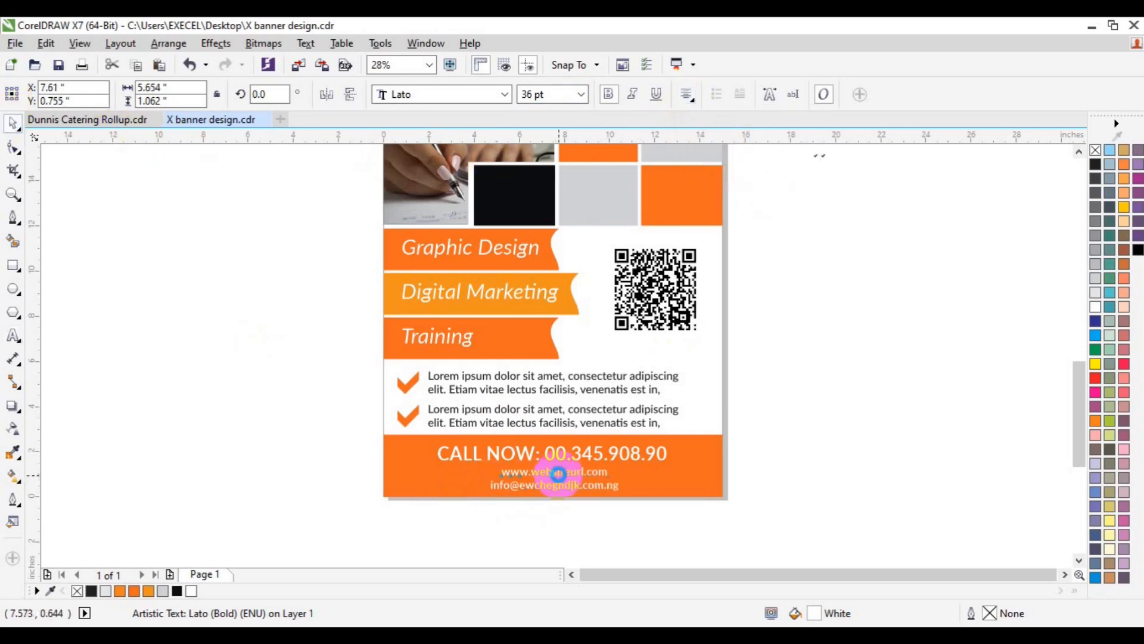
- Group the call line with the website and e-mail text and centre the group vertically on the orange footer bar
{"action": "left_click", "coordinate": [524, 454], "text": "shift"}
{"action": "key", "text": "ctrl+g"}
{"action": "left_click", "coordinate": [692, 474], "text": "shift"}
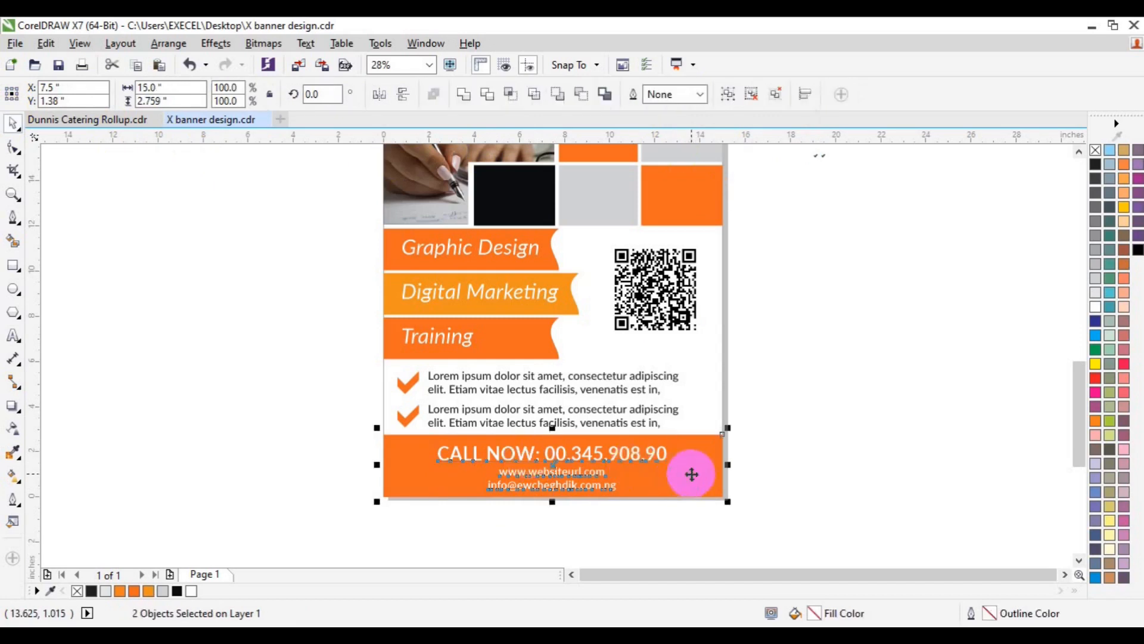
{"action": "key", "text": "e"}
{"action": "left_click", "coordinate": [842, 476]}
- Review the whole banner layout from the header logo down to the check-marked text, QR code and footer
{"action": "left_click", "coordinate": [11, 199]}
{"action": "left_click", "coordinate": [117, 93]}
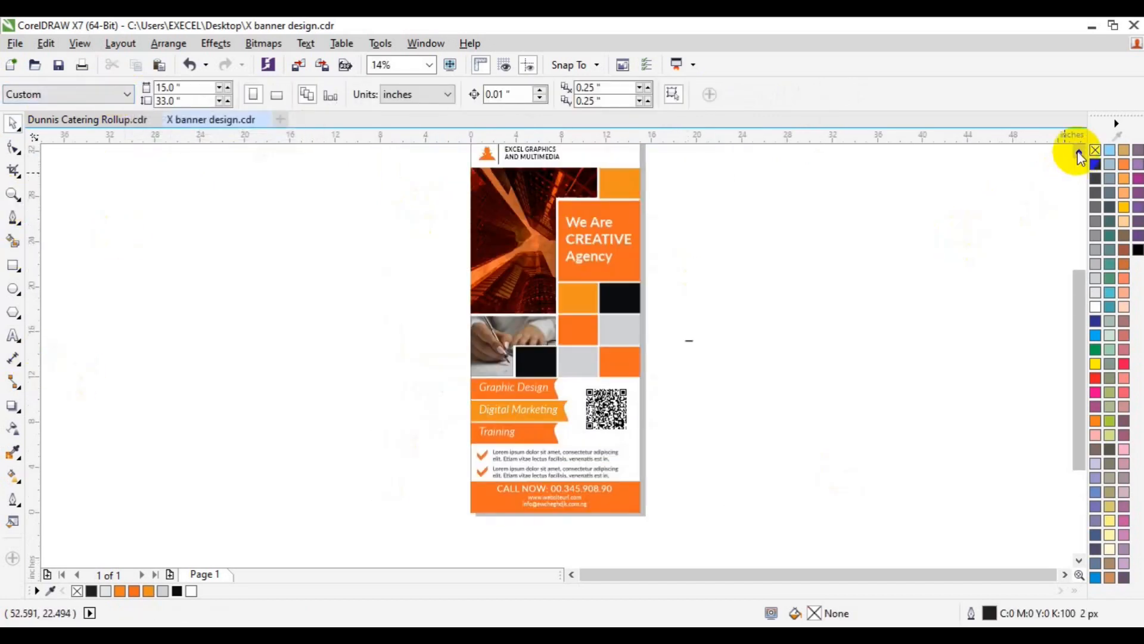
{"action": "left_click", "coordinate": [480, 468]}
{"action": "left_click", "coordinate": [549, 94]}
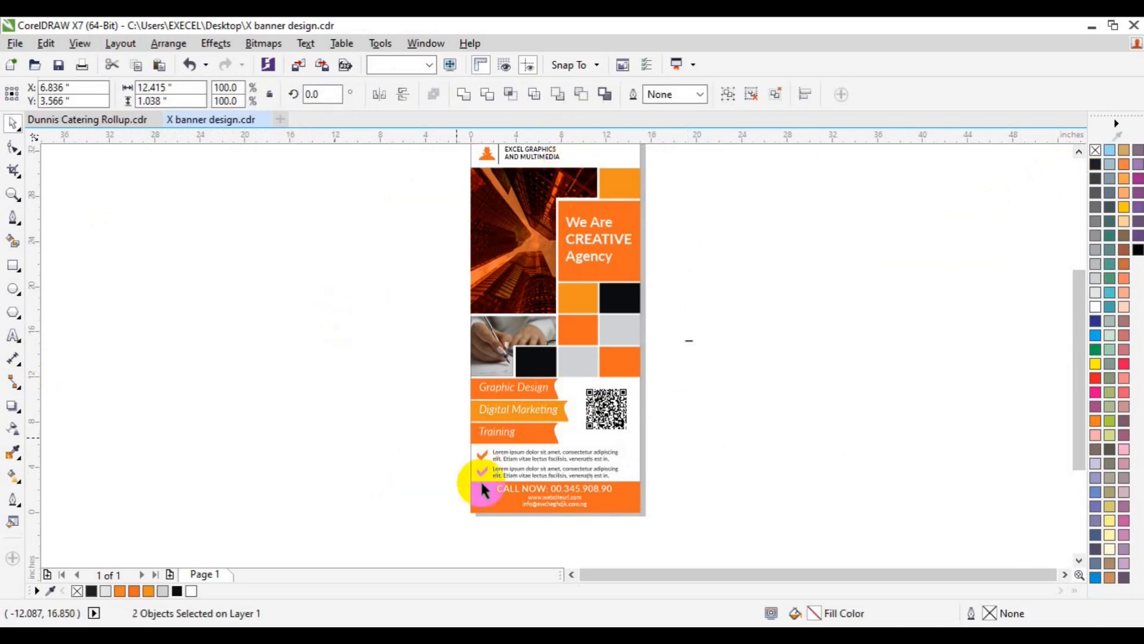
{"action": "left_click", "coordinate": [481, 470]}
{"action": "left_click", "coordinate": [253, 472]}
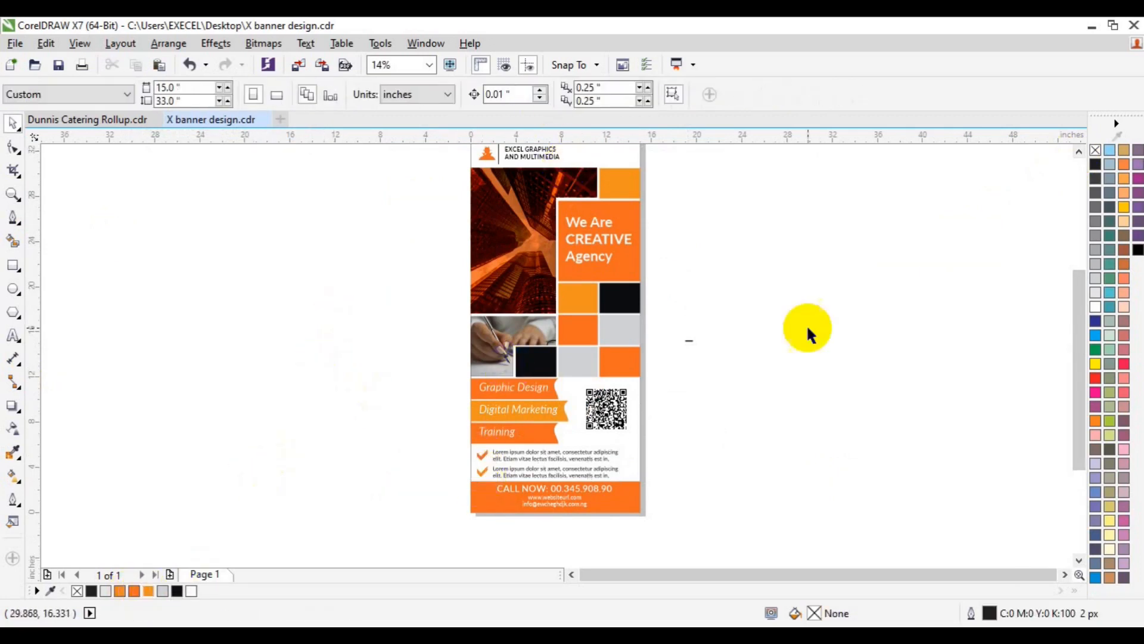
{"action": "scroll", "coordinate": [625, 459], "scroll_direction": "up", "scroll_amount": 1}
{"action": "left_click", "coordinate": [627, 467]}
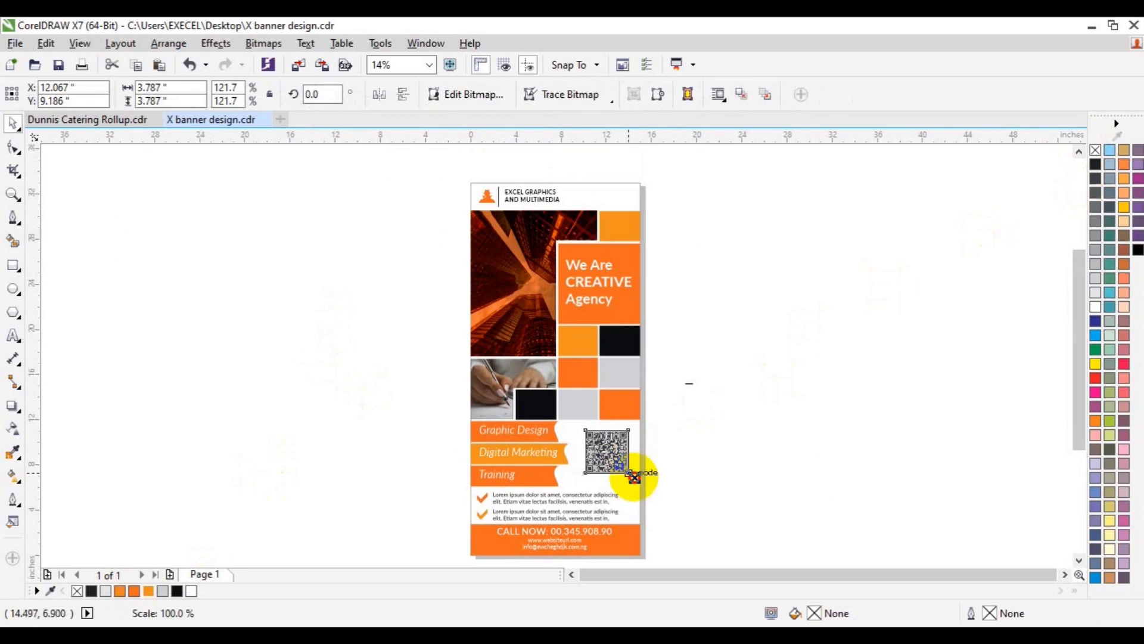
{"action": "left_click", "coordinate": [636, 477]}
{"action": "left_click", "coordinate": [790, 478]}
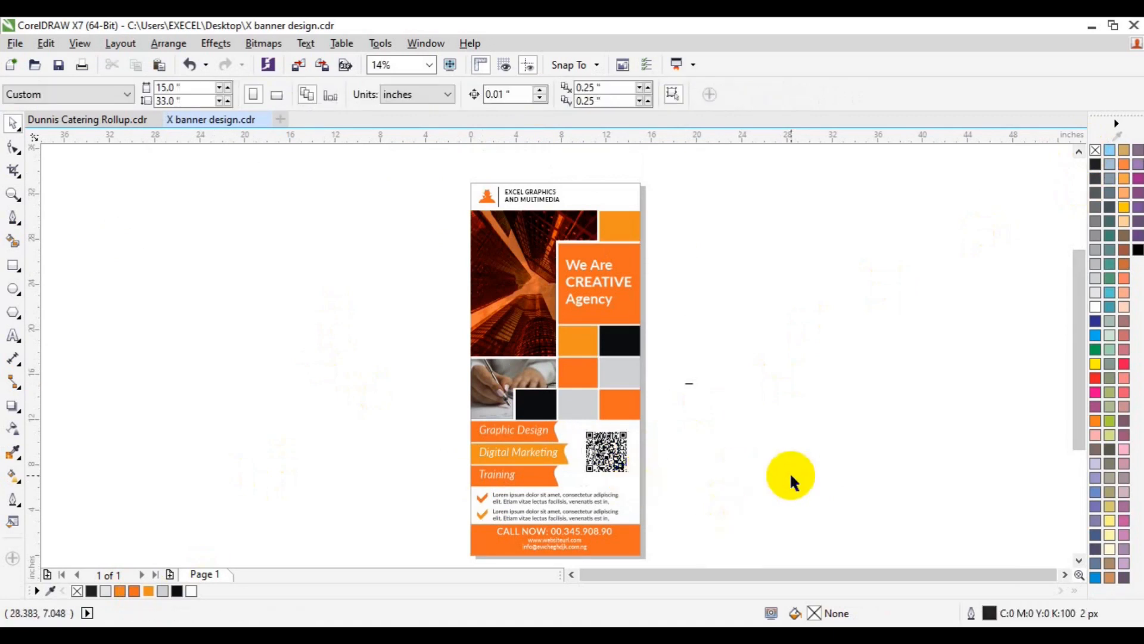